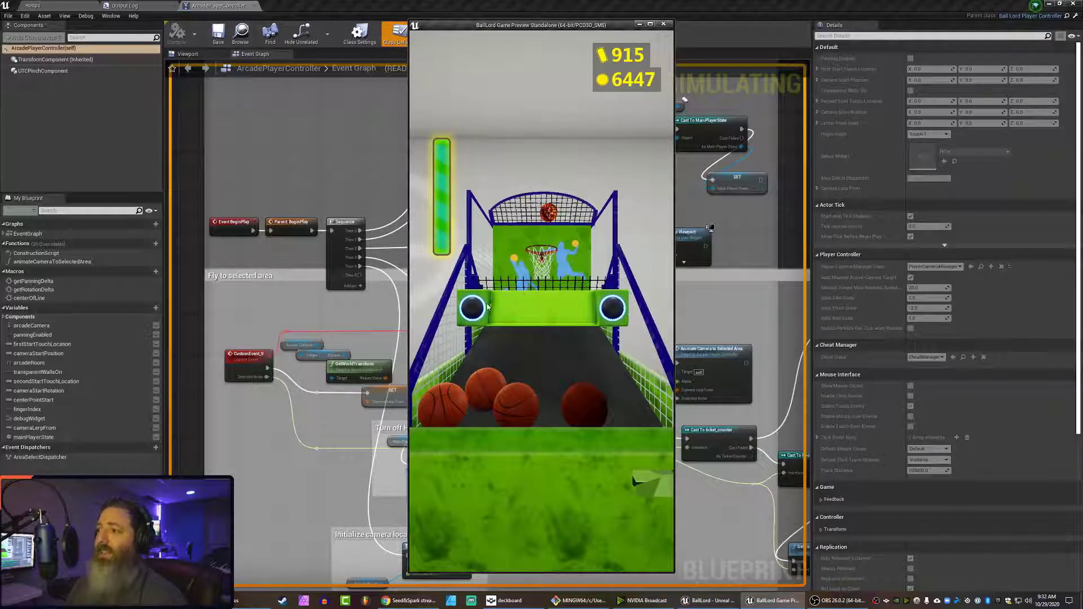
# Throw two basketballs at the hoop in the running game preview, and stop the preview.
pyautogui.moveTo(503, 409)
pyautogui.mouseDown()
pyautogui.moveTo(496, 366)
pyautogui.moveTo(534, 208)
pyautogui.mouseUp()
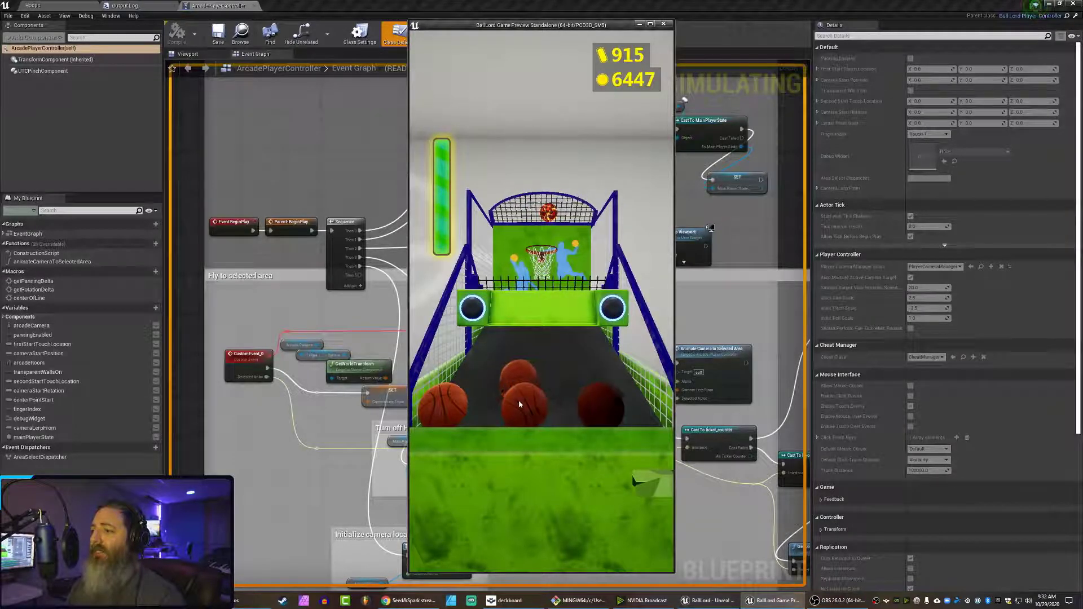
pyautogui.moveTo(520, 408); pyautogui.dragTo(547, 286)
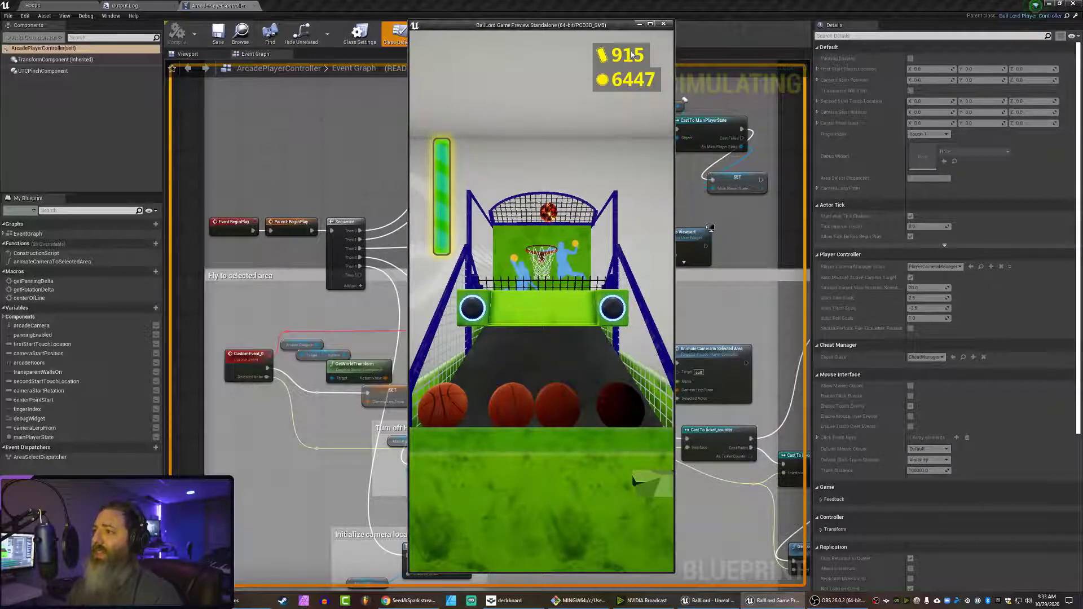
pyautogui.press('Escape')
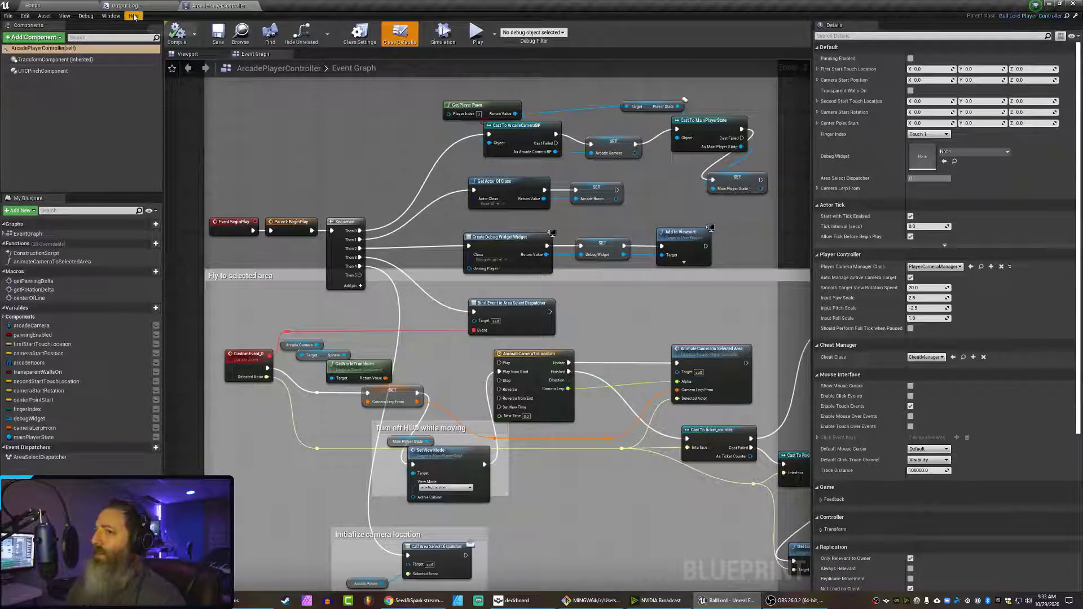
# Switch to the Hoops level and open the Content/Core/UI folder.
pyautogui.click(74, 7)
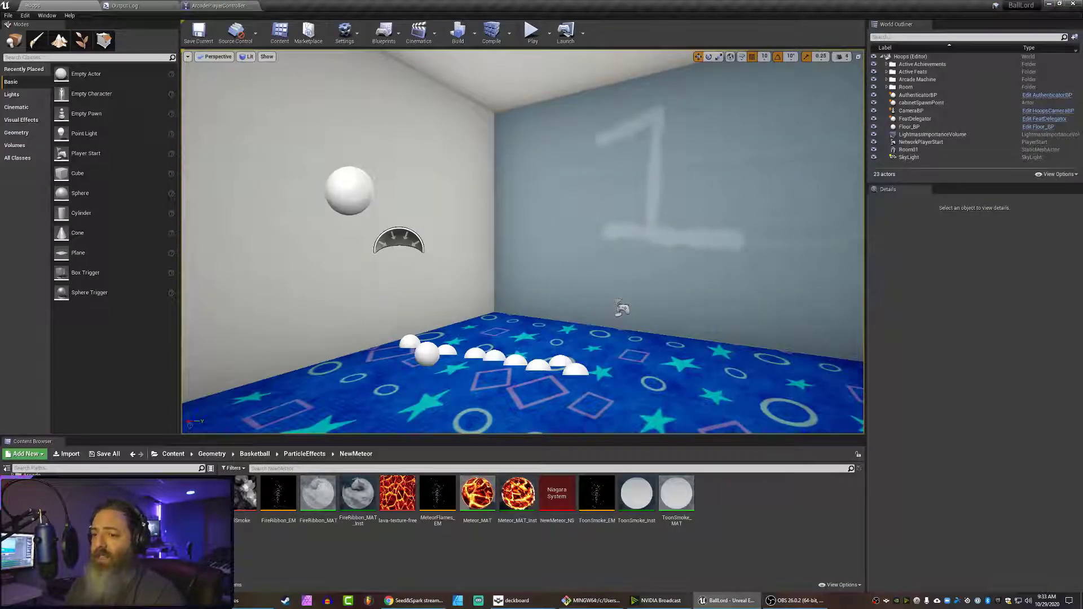
pyautogui.click(304, 453)
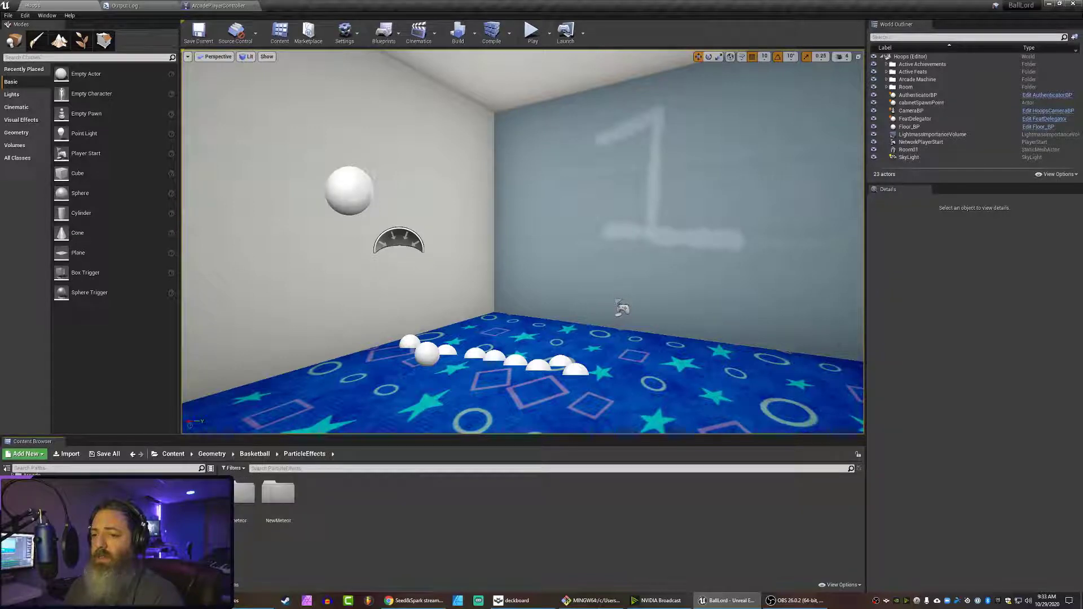
pyautogui.click(254, 454)
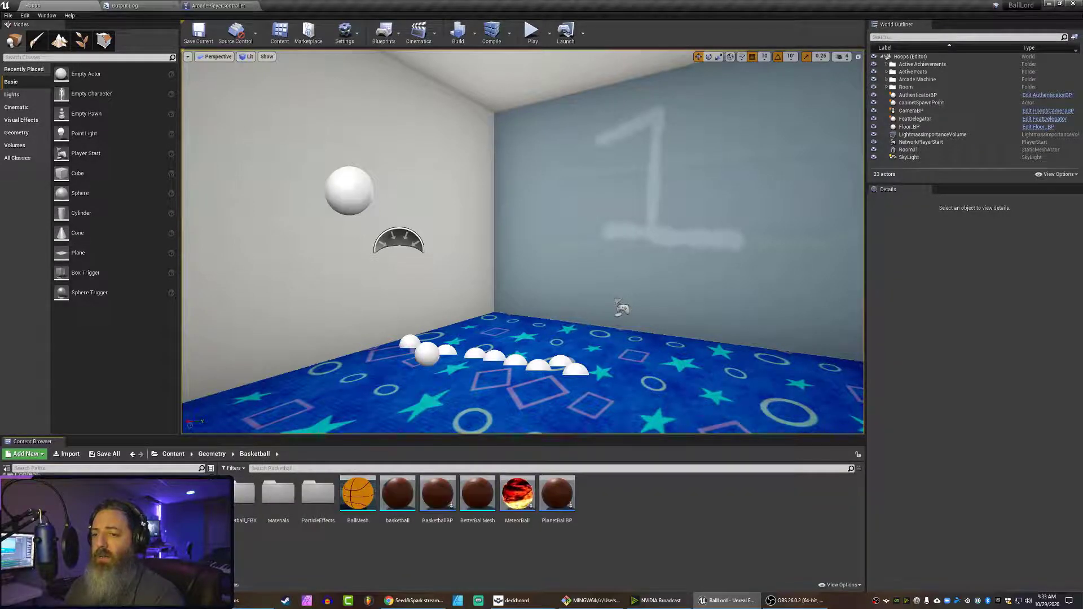
pyautogui.click(57, 550)
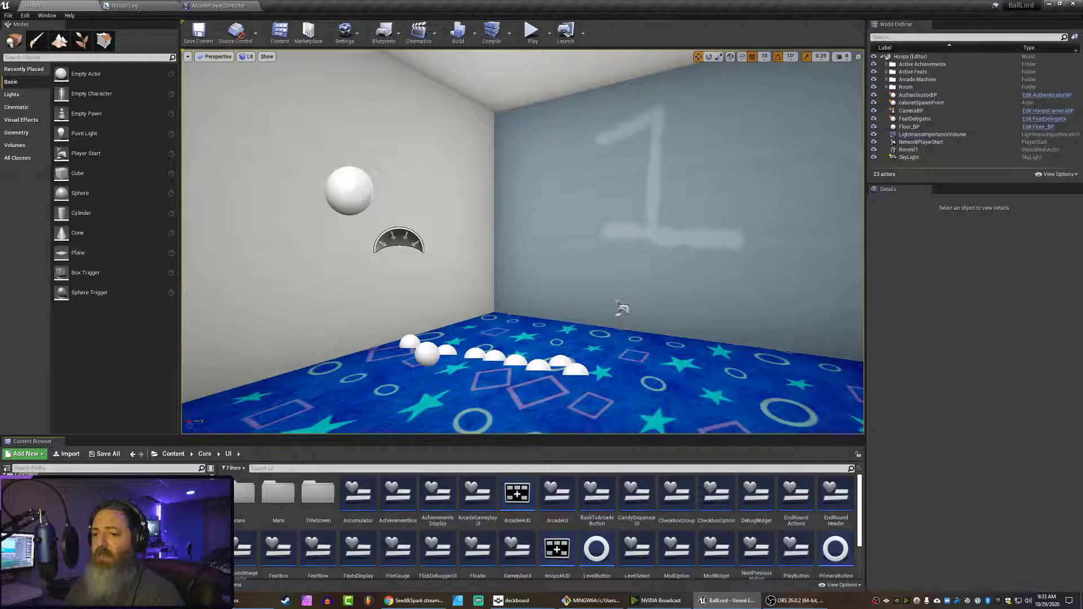
# Create a Widget Blueprint named MeteorGauge in the UI folder.
pyautogui.scroll(-1, 319, 542)
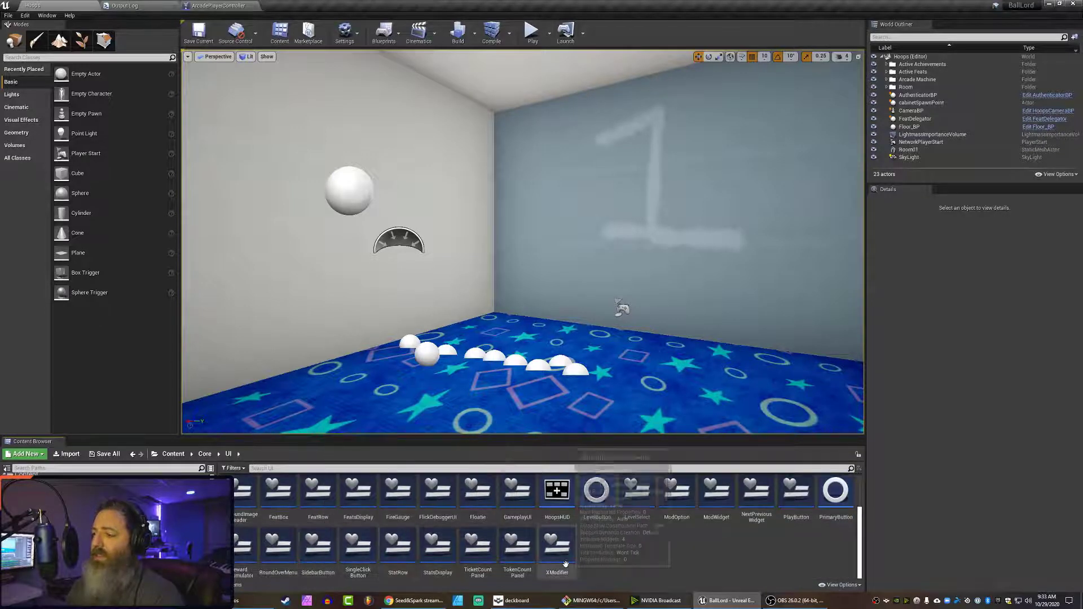
pyautogui.scroll(1, 564, 558)
pyautogui.scroll(-1, 626, 498)
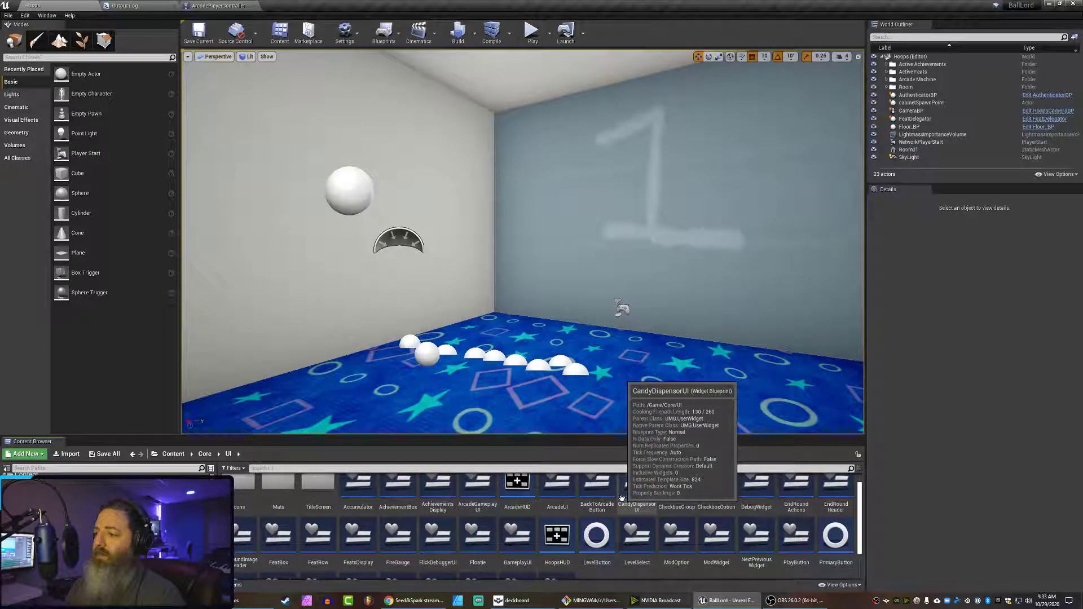
pyautogui.scroll(-1, 622, 498)
pyautogui.scroll(-1, 564, 530)
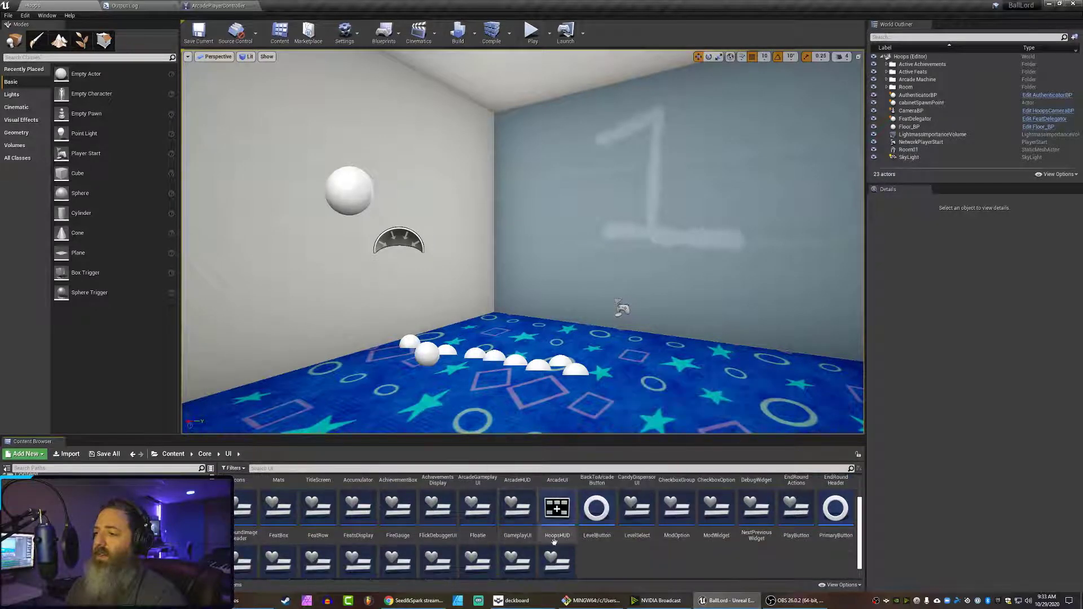
pyautogui.scroll(-1, 556, 541)
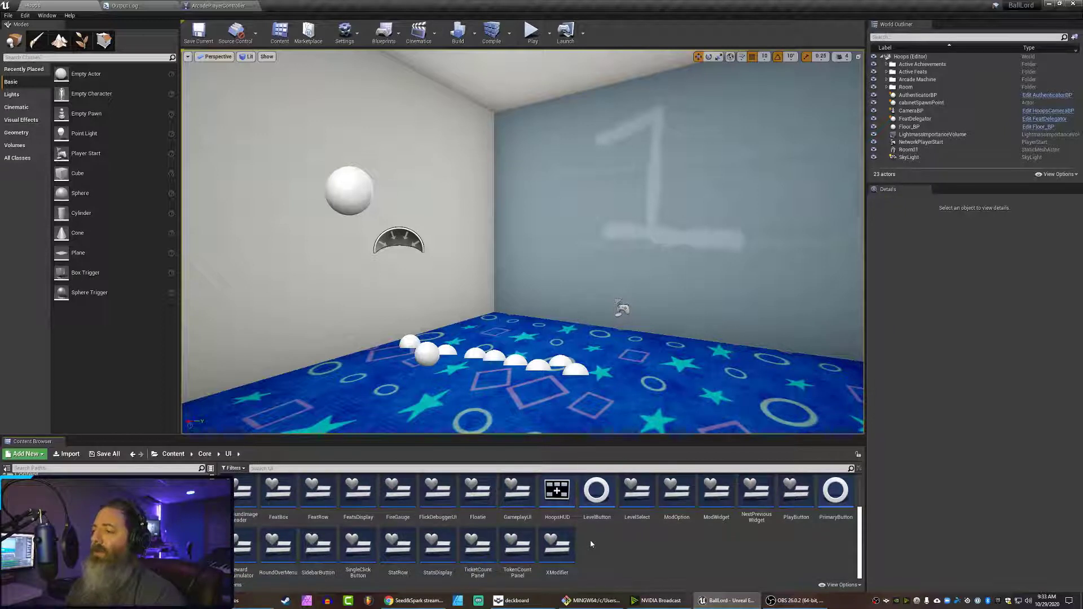
pyautogui.rightClick(603, 546)
pyautogui.moveTo(648, 520)
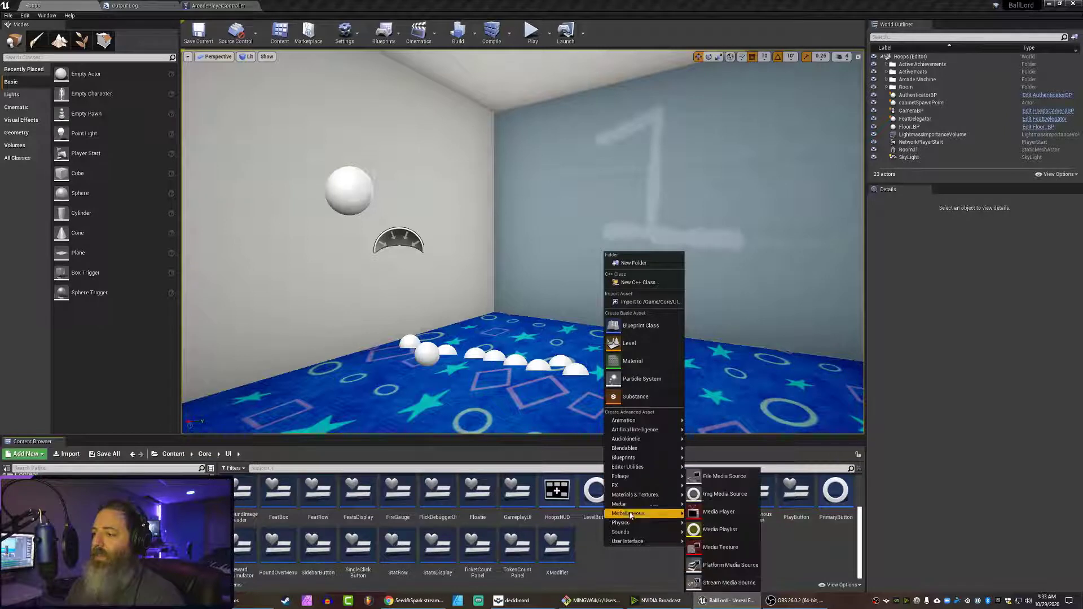
pyautogui.moveTo(627, 543)
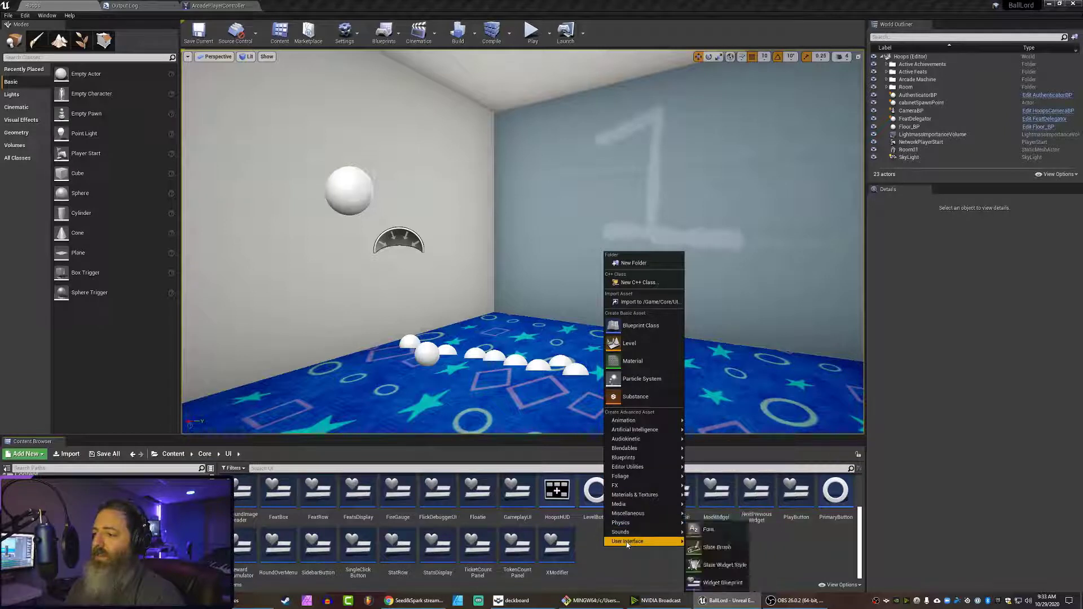
pyautogui.click(717, 581)
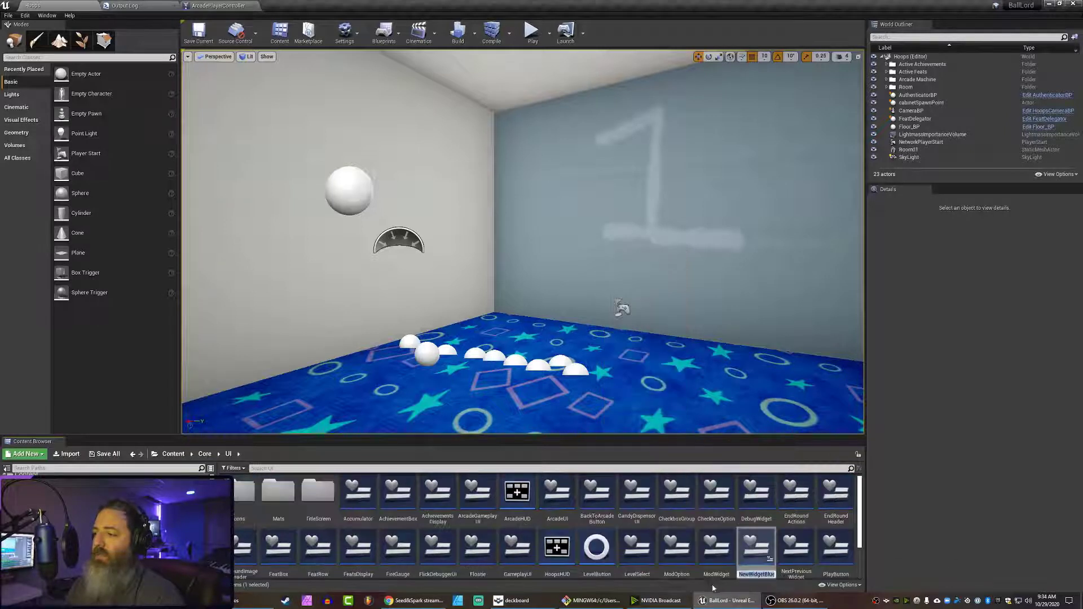
pyautogui.write('Met')
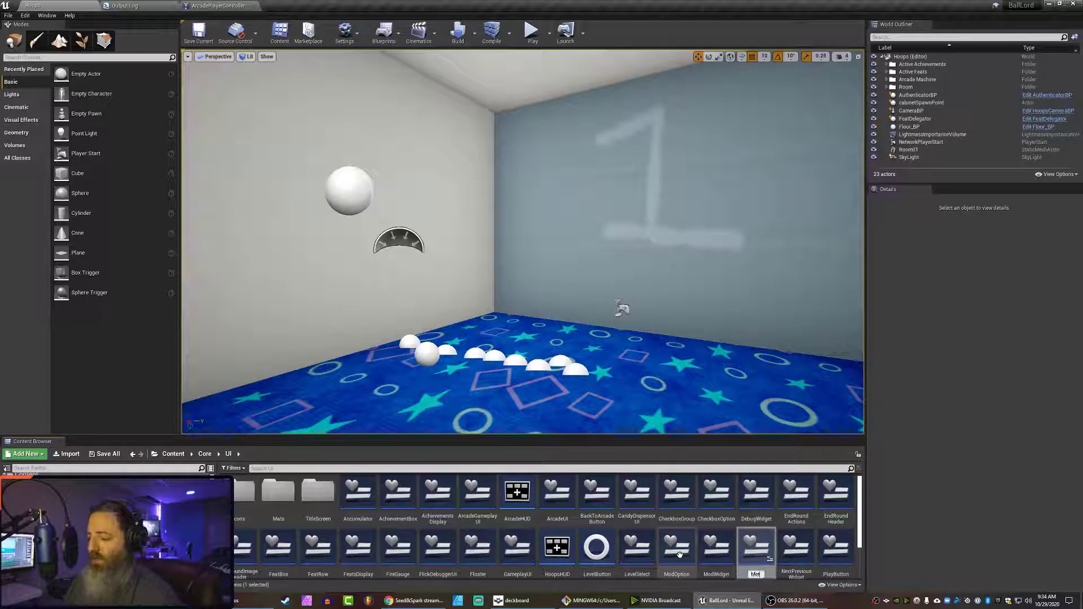
pyautogui.write('eorGauge')
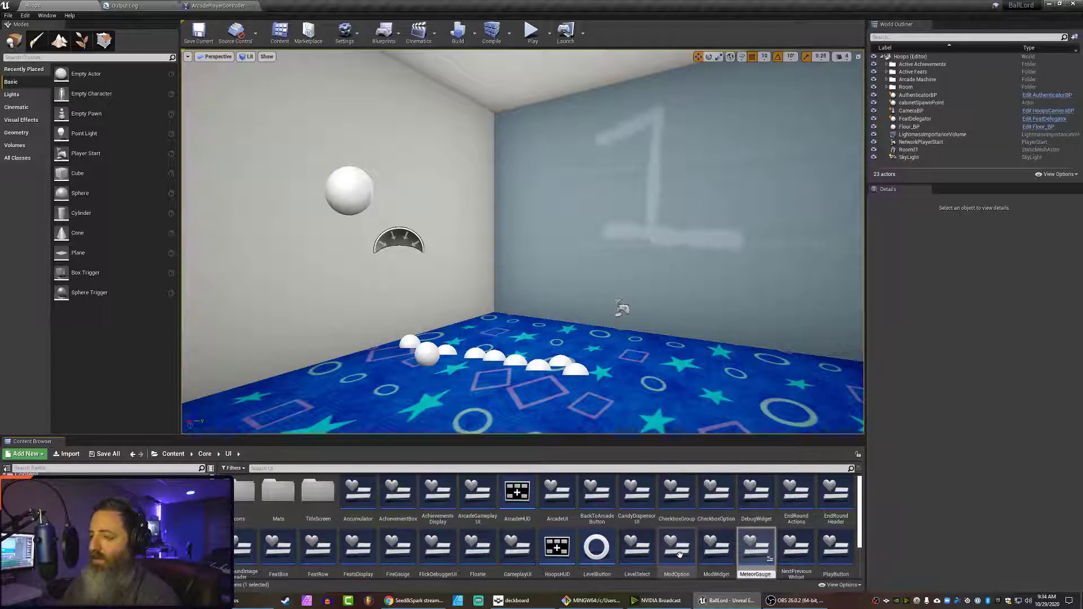
pyautogui.press('Return')
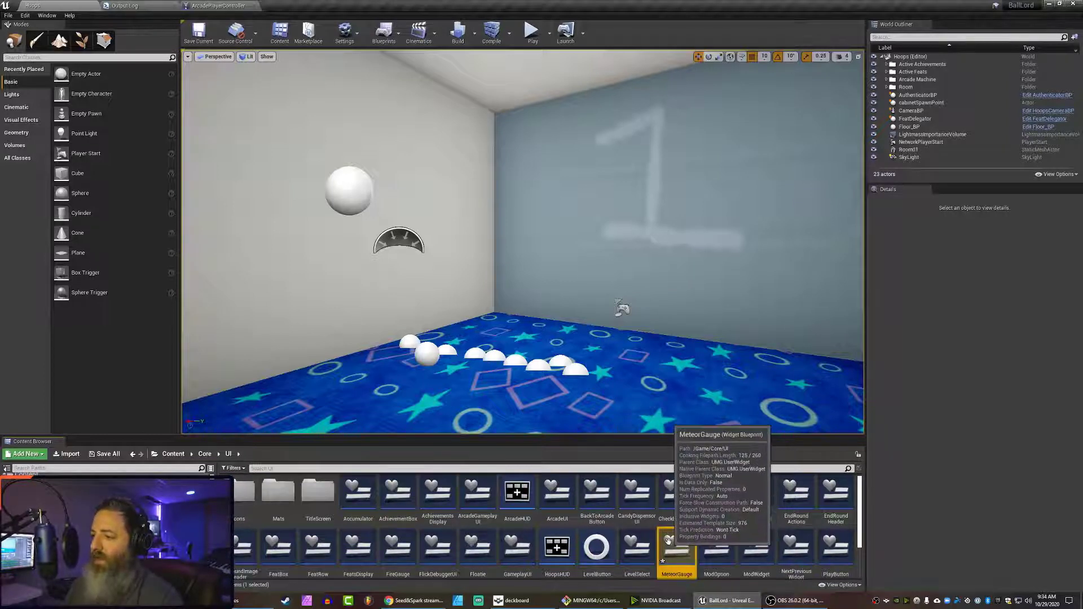
# Open the MeteorGauge widget and delete its default Canvas Panel.
pyautogui.doubleClick(665, 536)
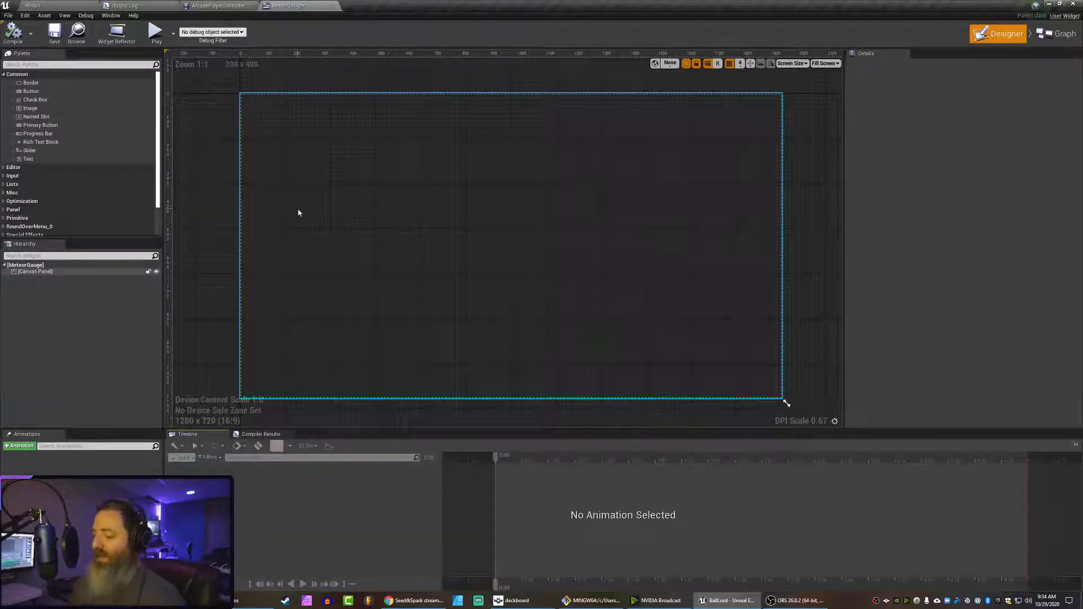
pyautogui.click(55, 273)
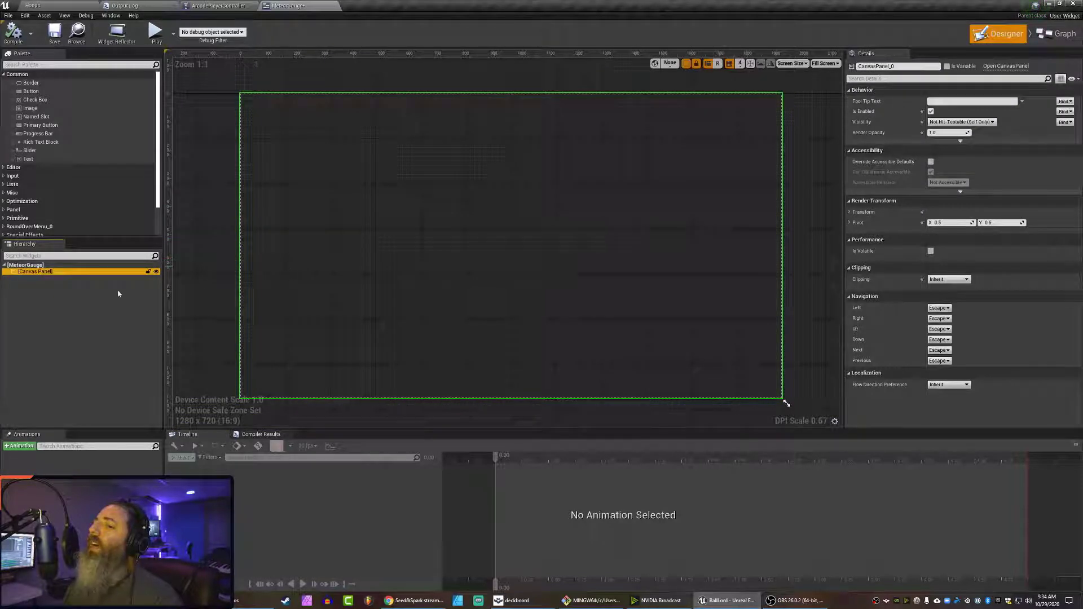
pyautogui.click(84, 291)
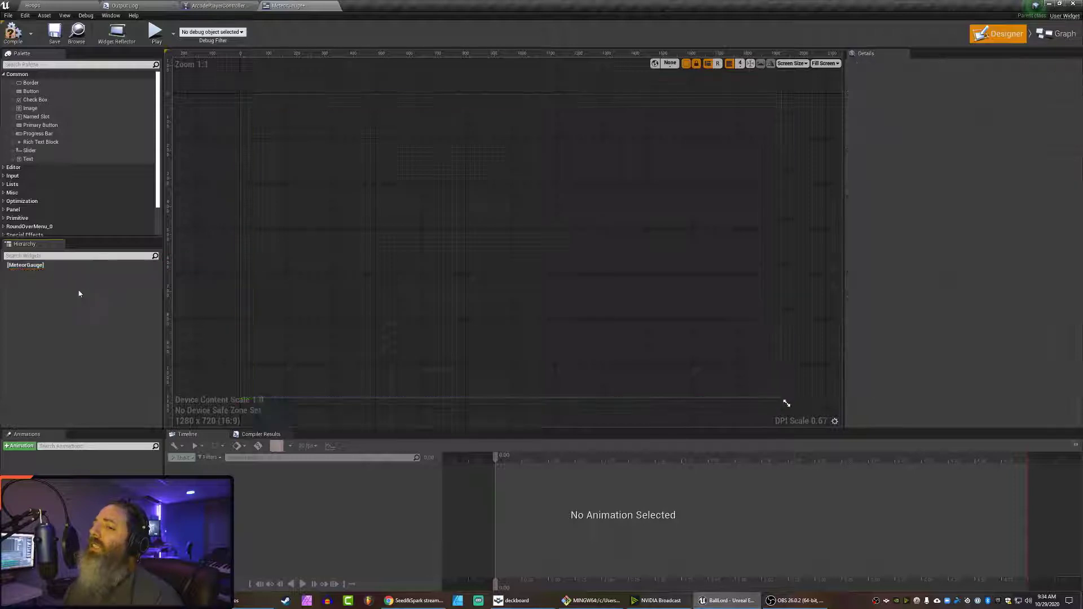
# Add a Vertical Box as the root element of the MeteorGauge widget.
pyautogui.click(39, 266)
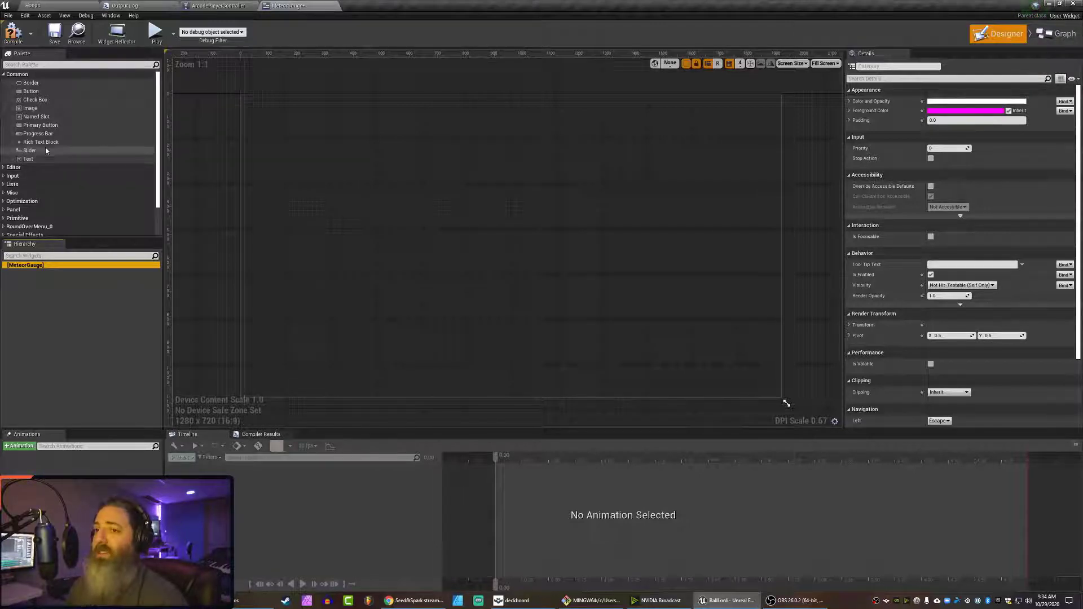
pyautogui.scroll(-1, 51, 145)
pyautogui.scroll(1, 50, 143)
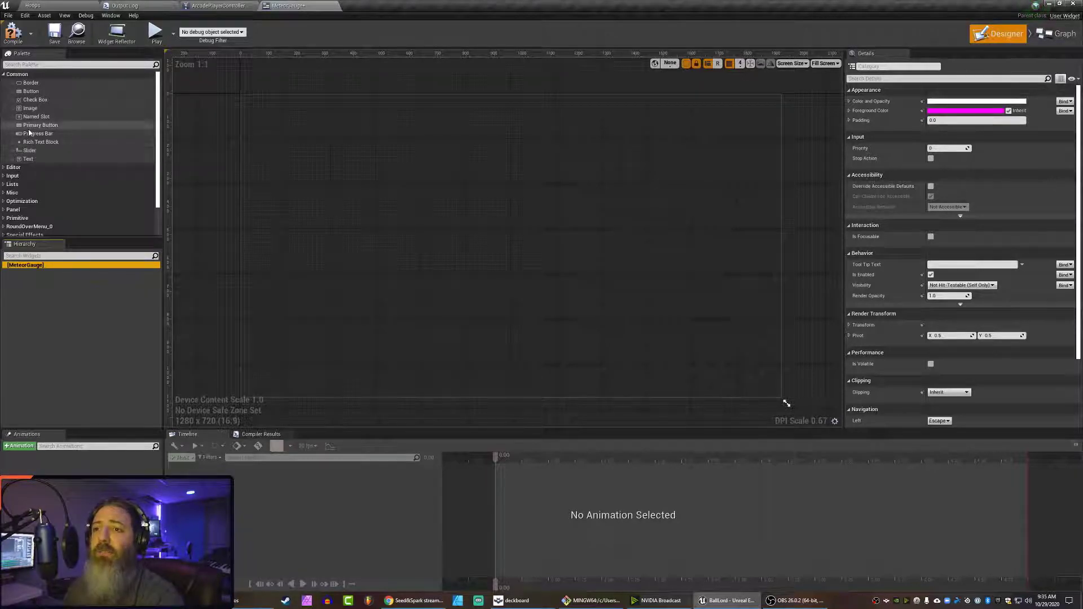
pyautogui.scroll(-2, 10, 176)
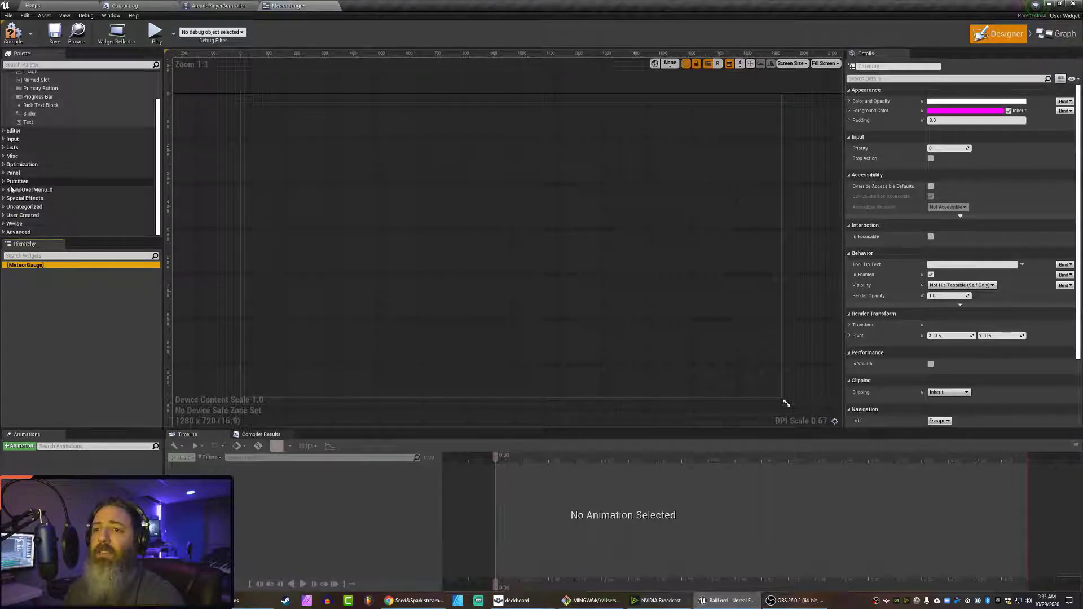
pyautogui.click(39, 64)
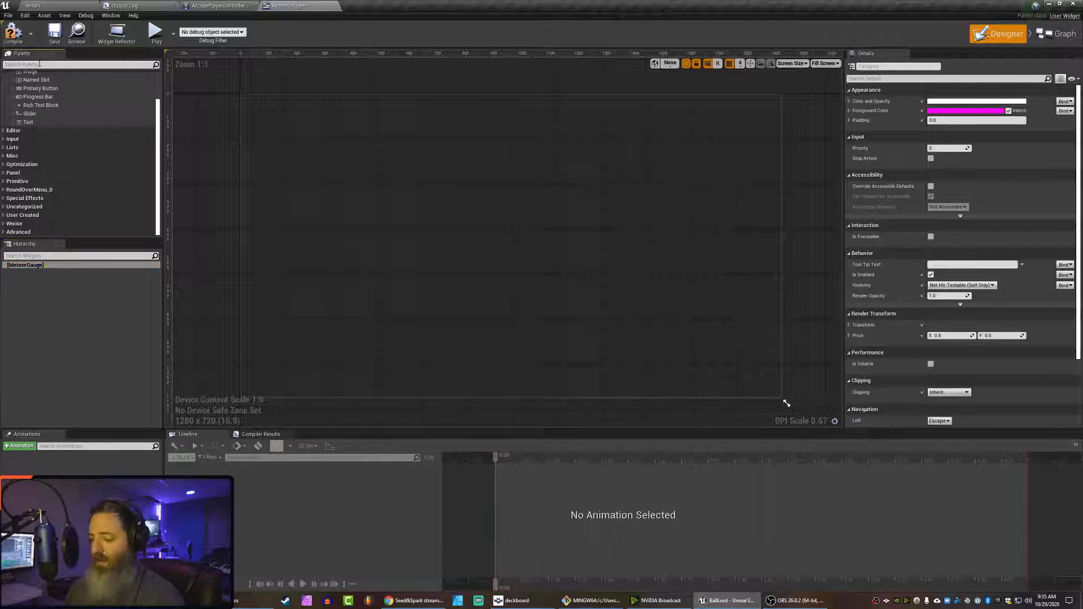
pyautogui.write('vert')
pyautogui.moveTo(30, 83); pyautogui.dragTo(49, 269)
pyautogui.click(45, 272)
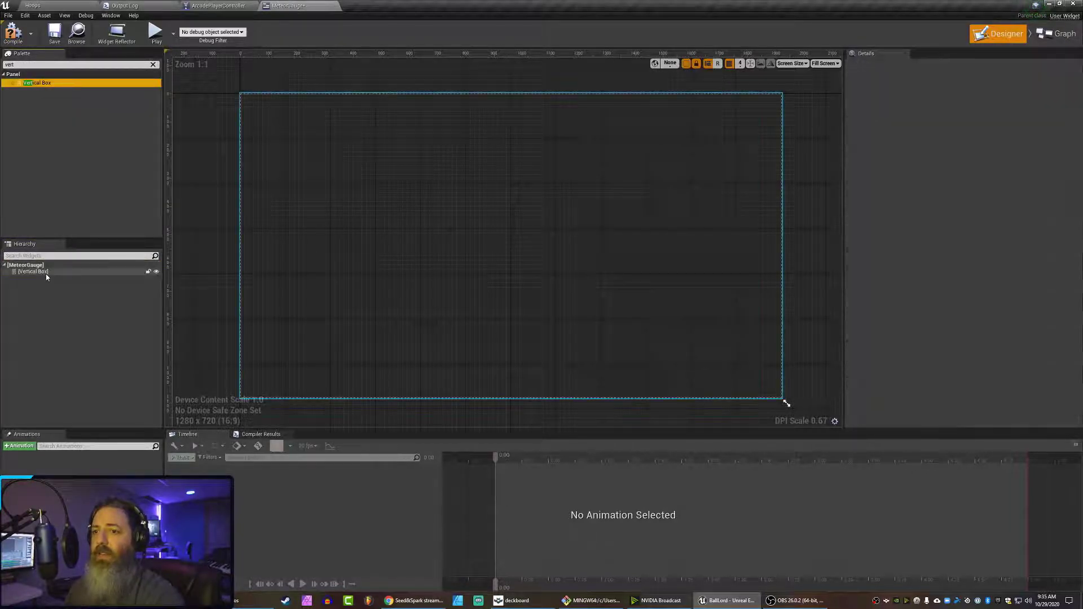
# Set the MeteorGauge designer's preview size mode to Desired.
pyautogui.click(823, 63)
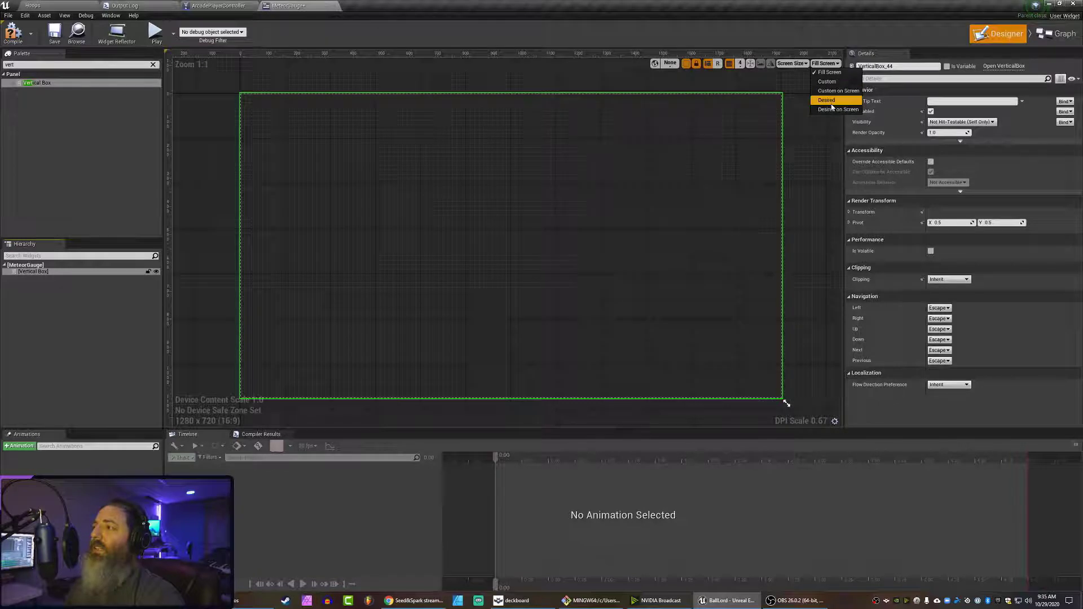
pyautogui.click(832, 102)
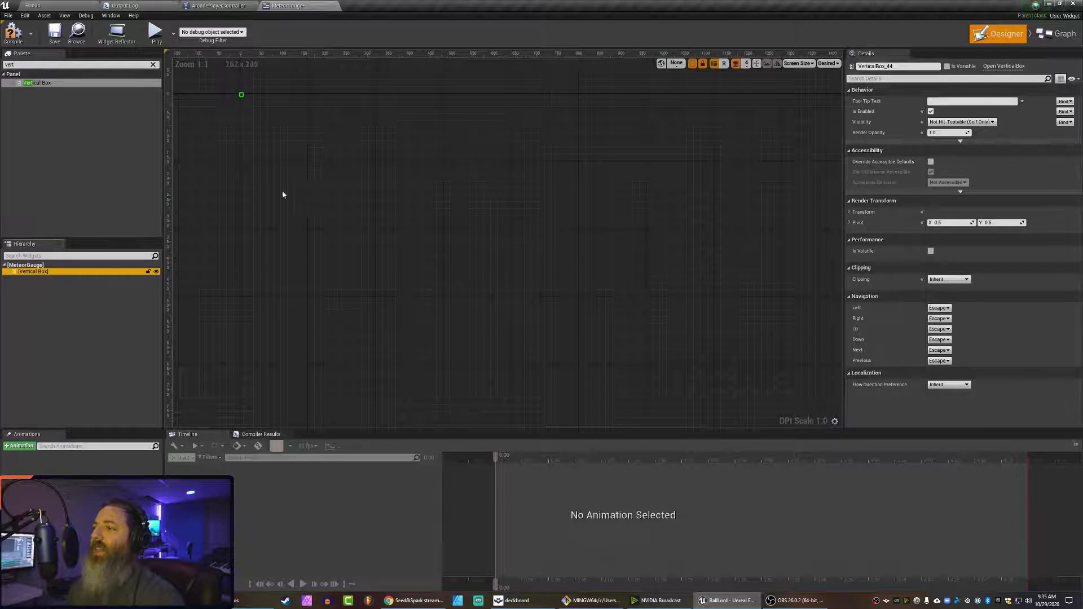
pyautogui.doubleClick(41, 275)
pyautogui.click(55, 336)
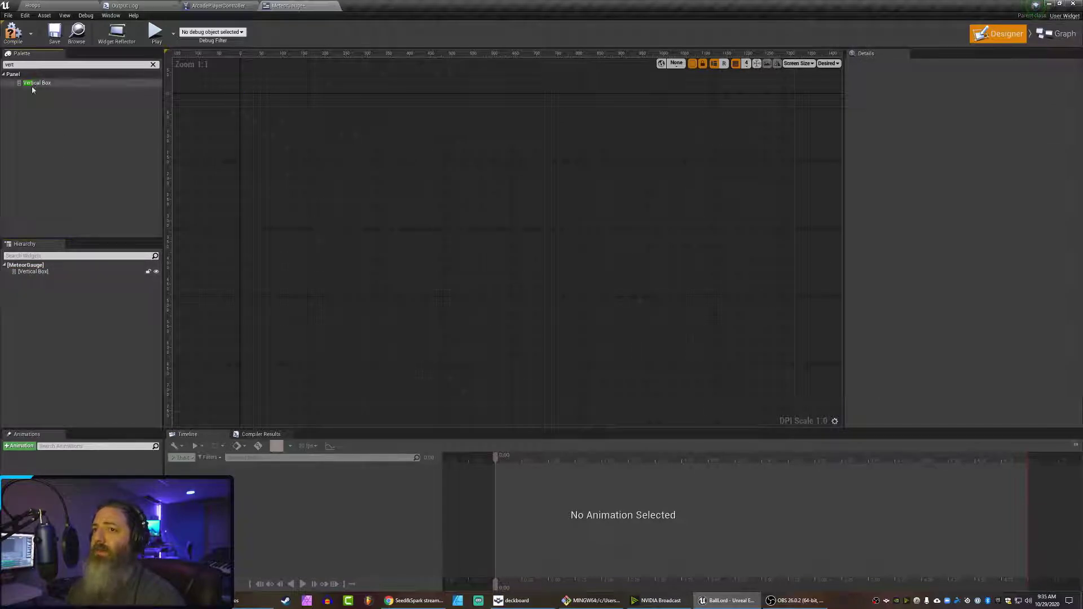
# Add an Image widget inside the Vertical Box.
pyautogui.click(38, 66)
pyautogui.write('image')
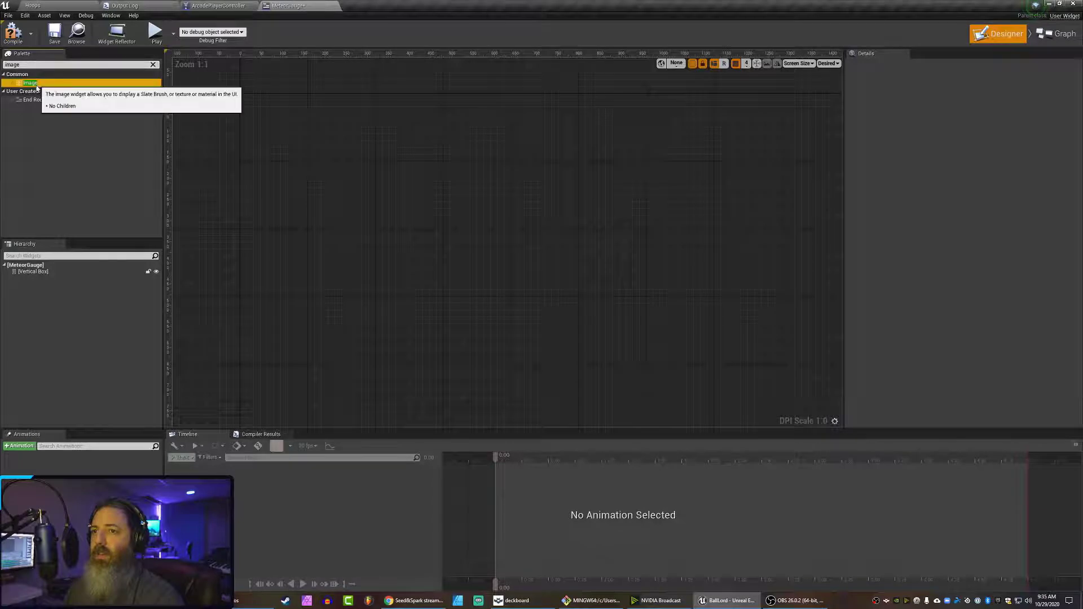
pyautogui.moveTo(40, 82); pyautogui.dragTo(35, 278)
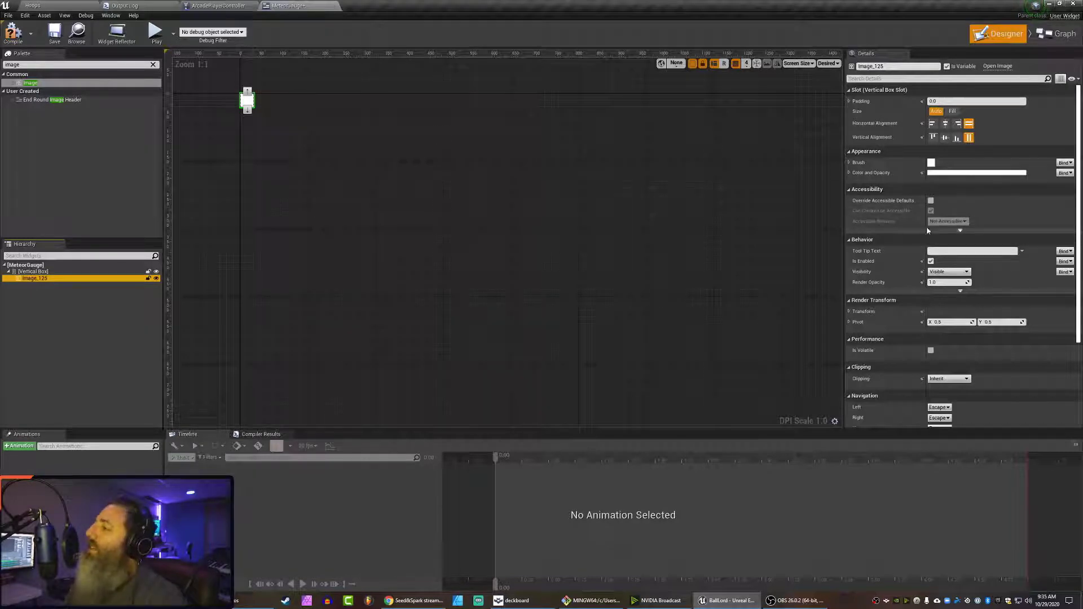
# Try the Meteor_MAT material as the brush of the image in the Vertical Box.
pyautogui.click(850, 163)
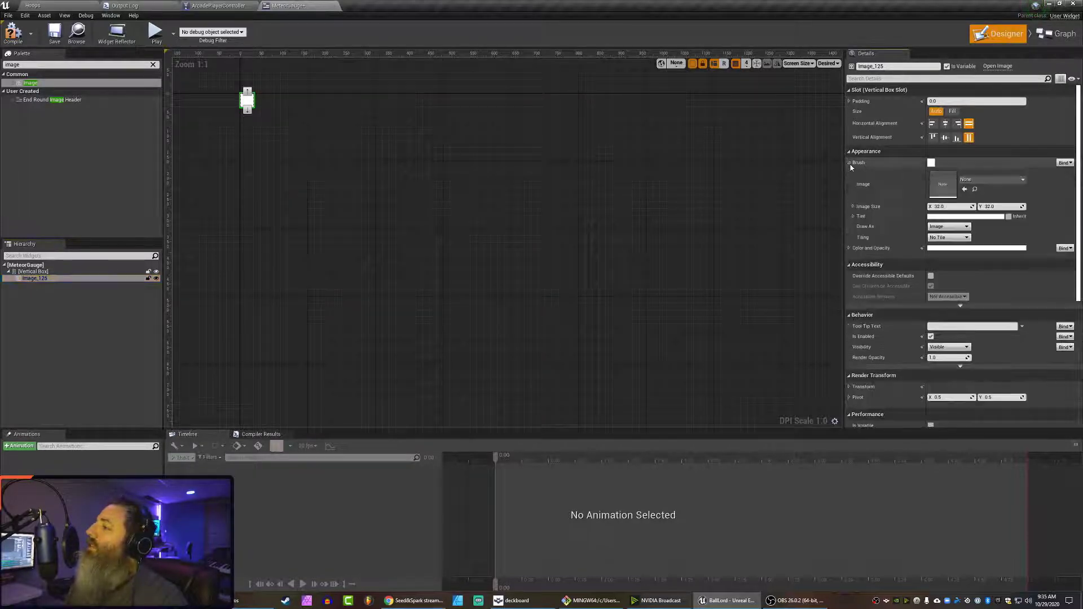
pyautogui.click(977, 180)
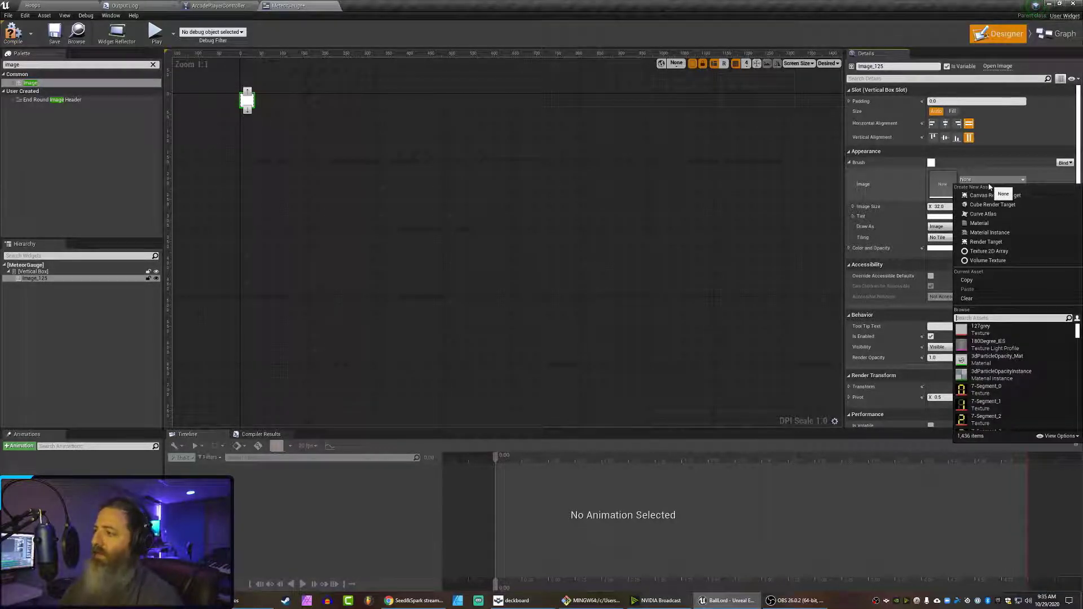
pyautogui.write('fi')
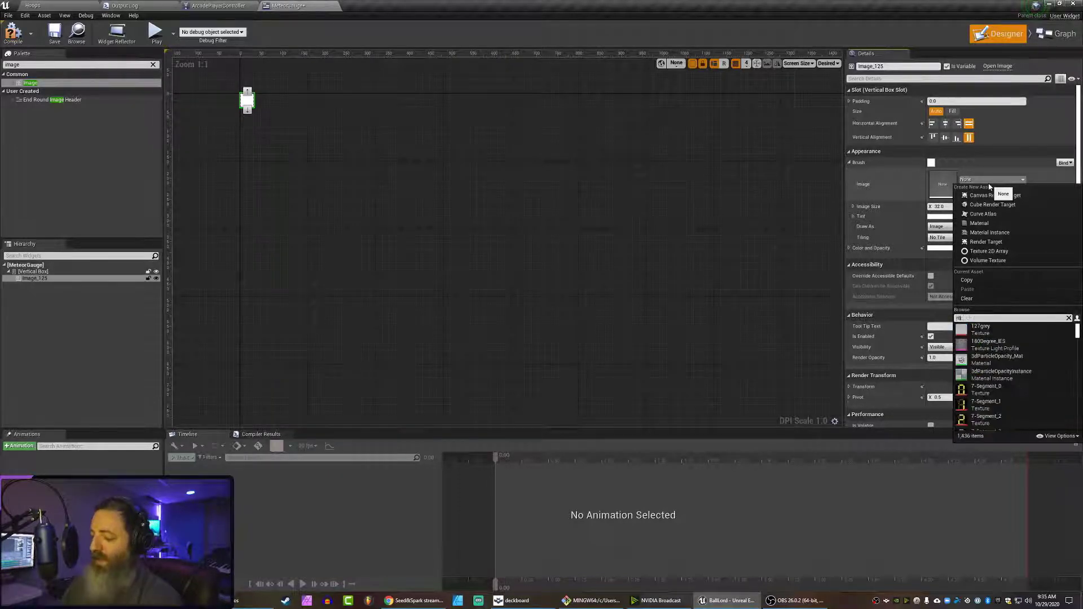
pyautogui.write('remet')
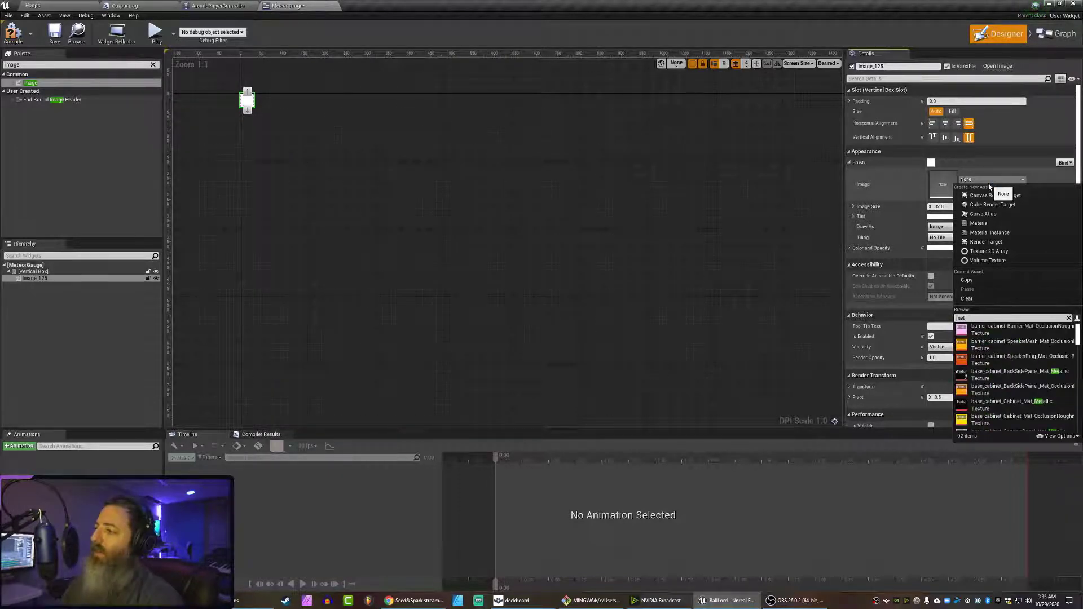
pyautogui.write('eor')
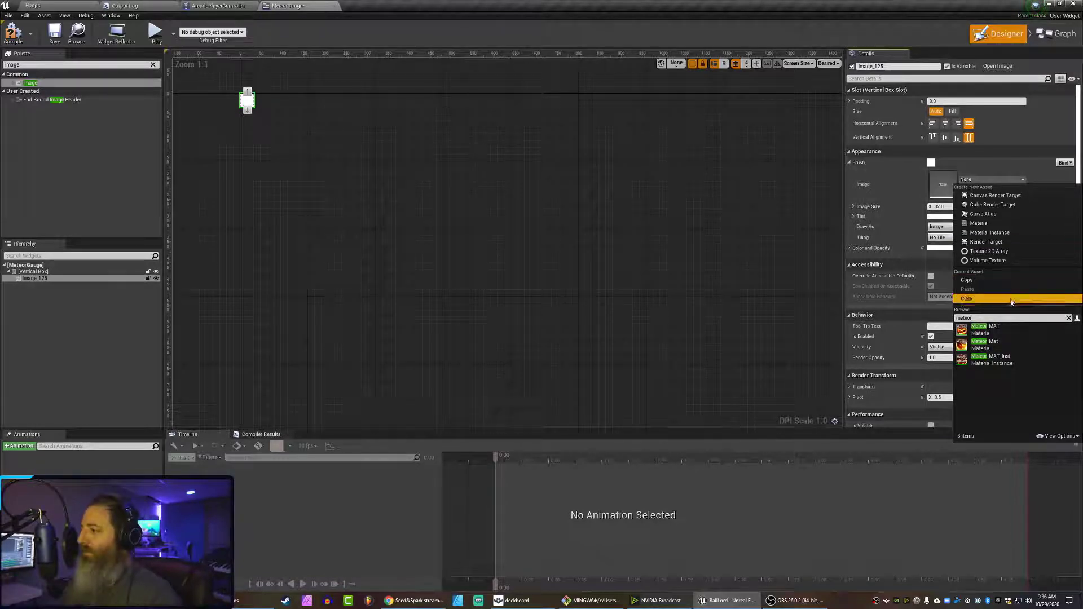
pyautogui.click(989, 333)
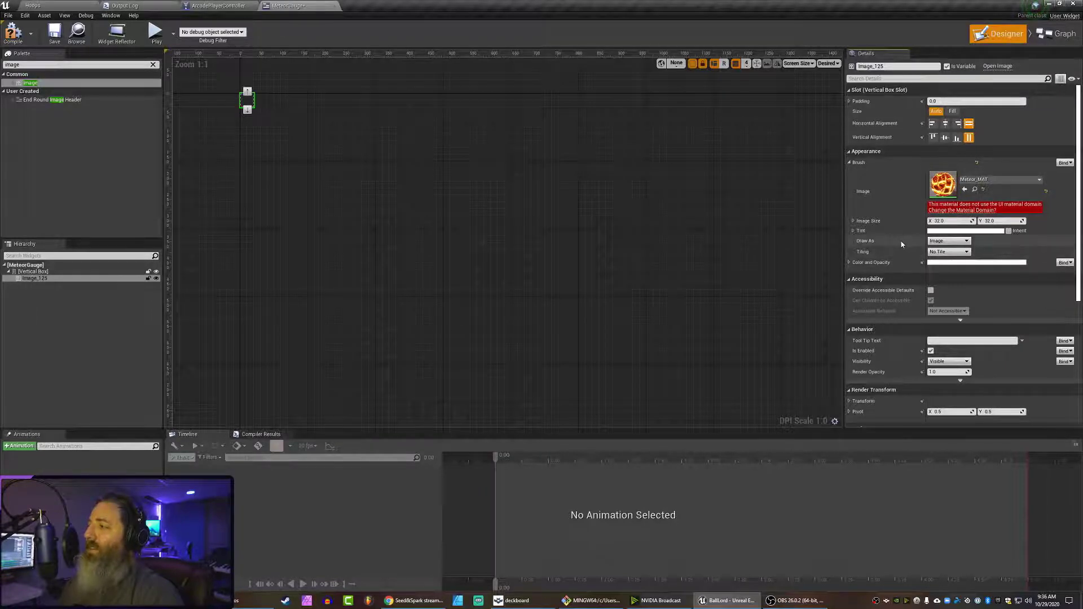
# Reset the image's brush to remove the Meteor_MAT material.
pyautogui.click(993, 179)
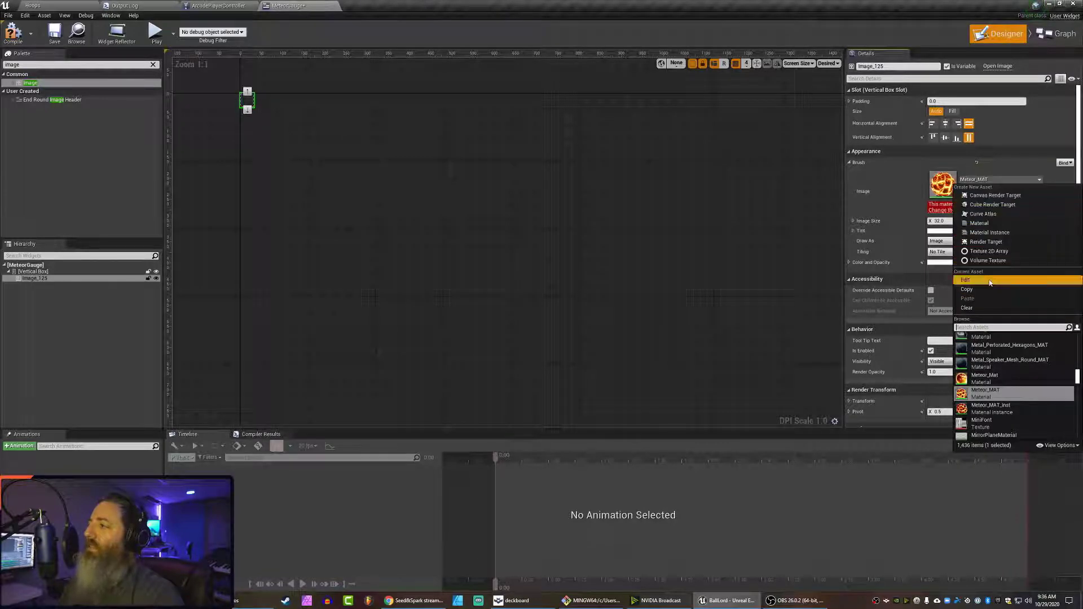
pyautogui.scroll(3, 998, 381)
pyautogui.scroll(3, 998, 381)
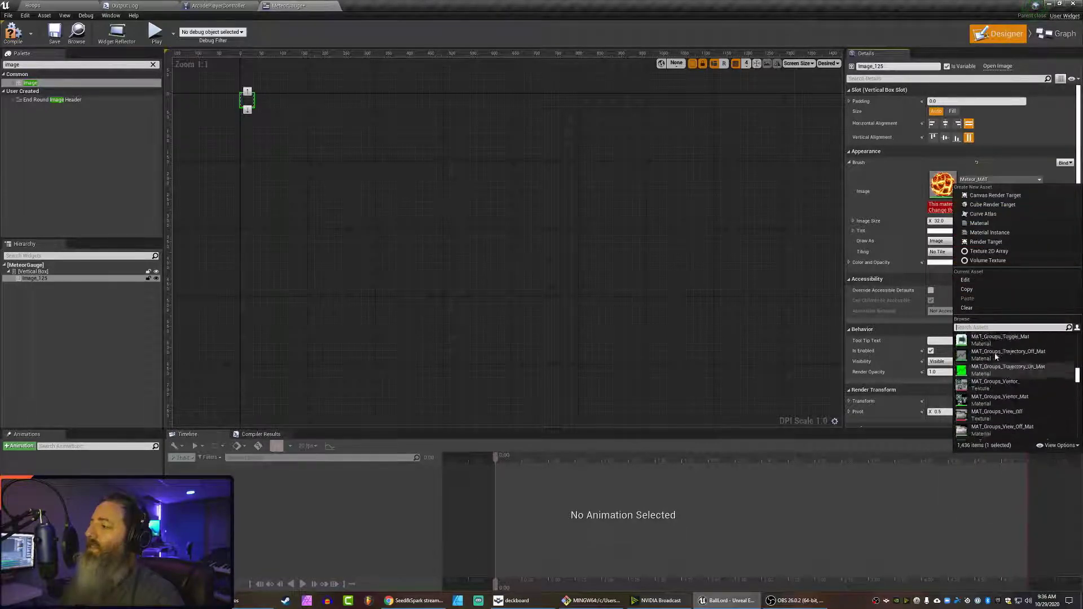
pyautogui.click(1002, 172)
pyautogui.click(1046, 192)
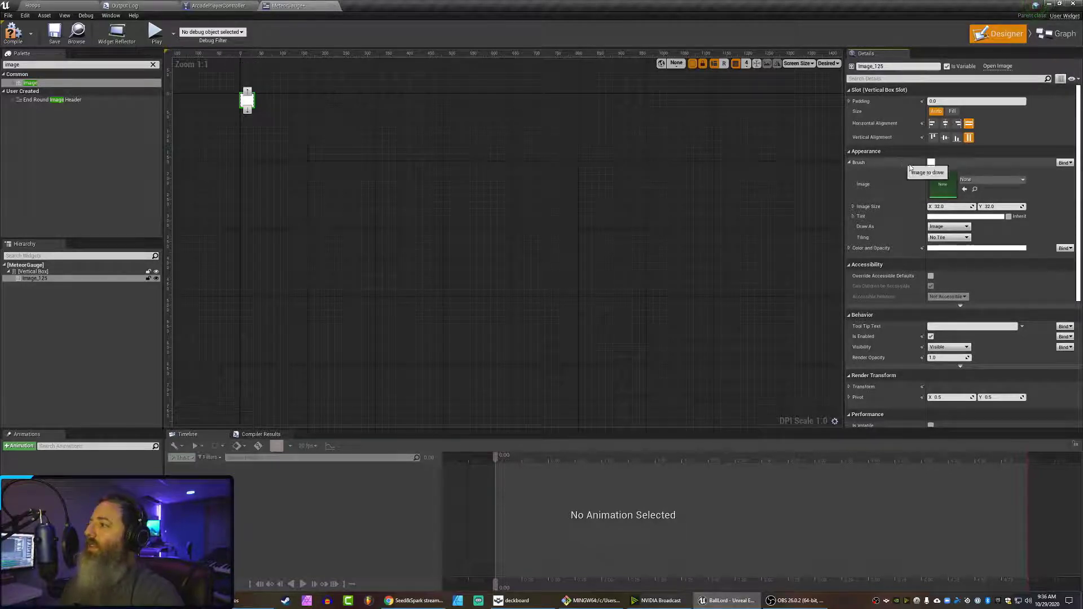
# Create a new material named MeteorGauge_Mat in Core/UI/Mats as the image's brush.
pyautogui.click(969, 180)
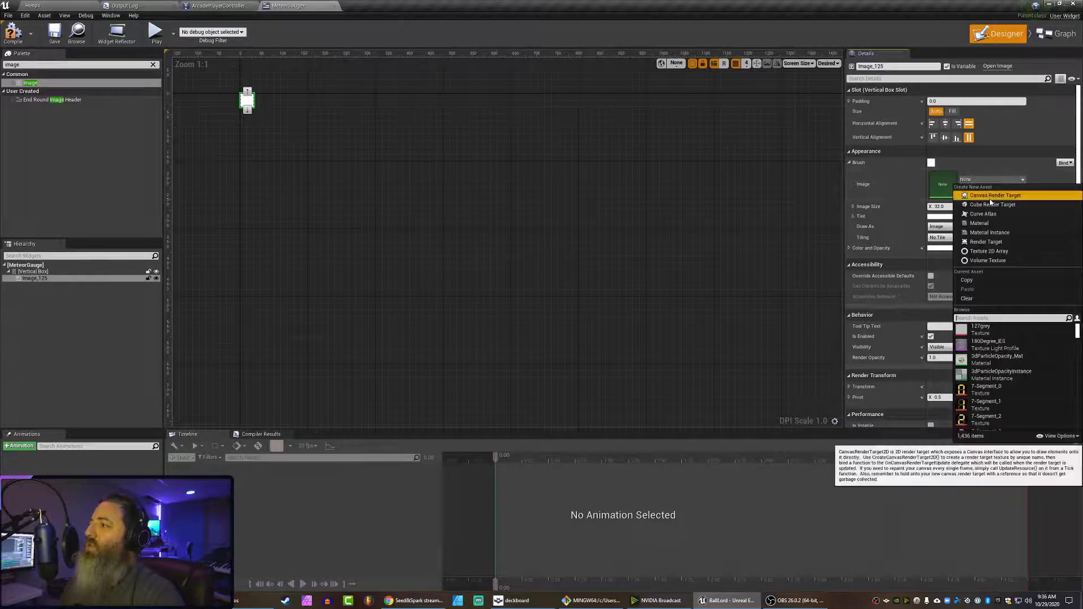
pyautogui.click(979, 223)
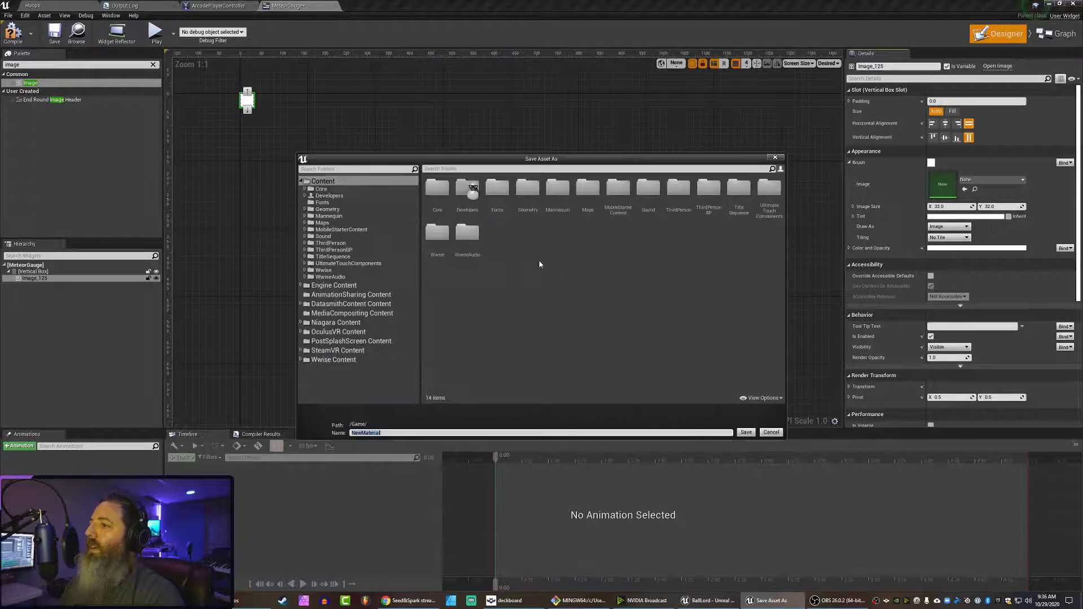
pyautogui.doubleClick(441, 192)
pyautogui.doubleClick(617, 190)
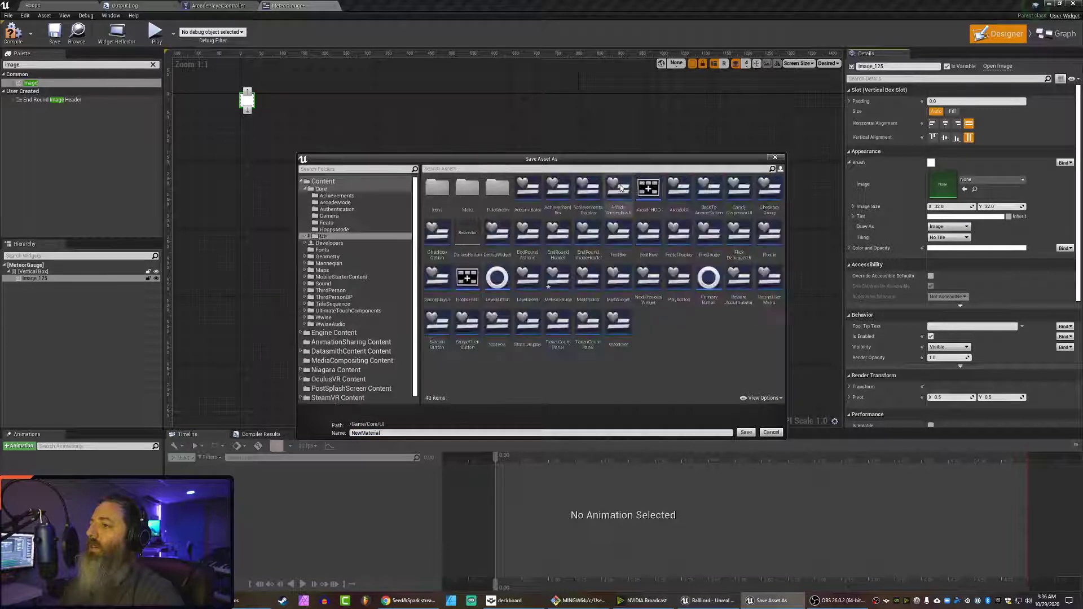
pyautogui.doubleClick(474, 191)
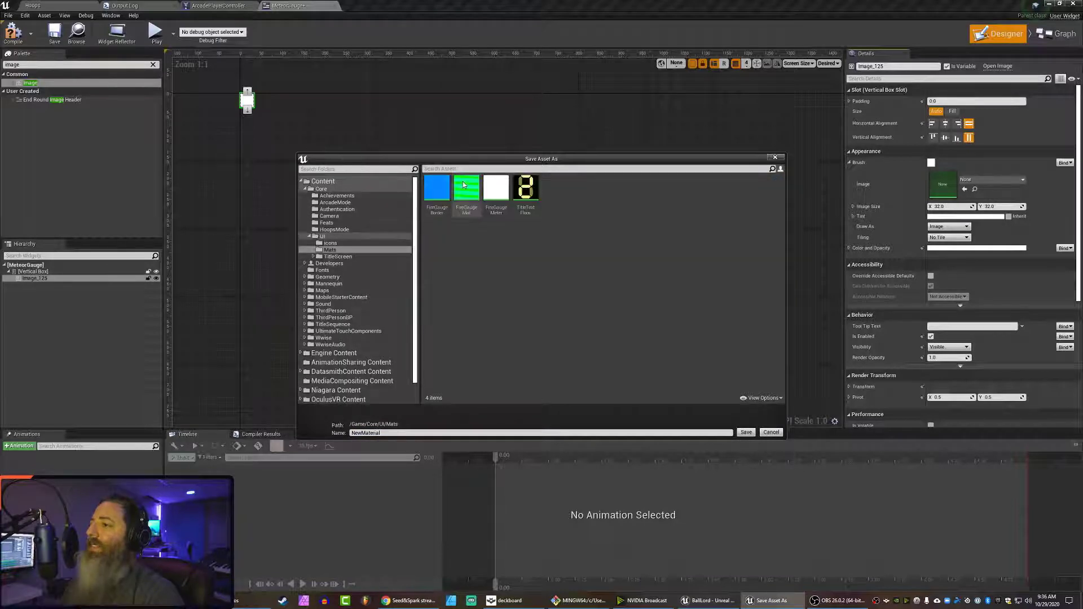
pyautogui.click(387, 432)
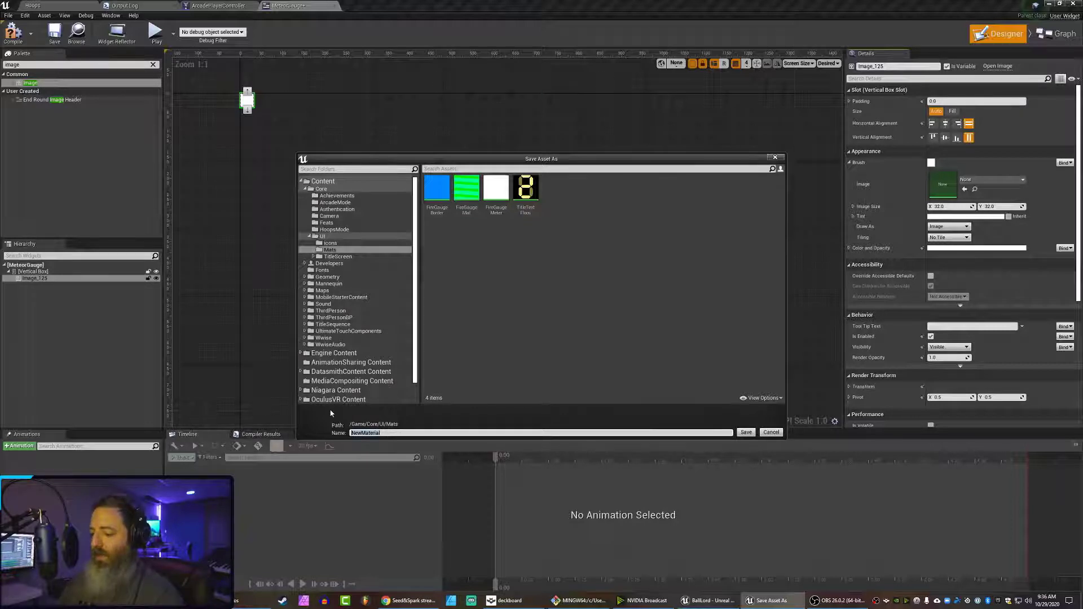
pyautogui.write('Meteor')
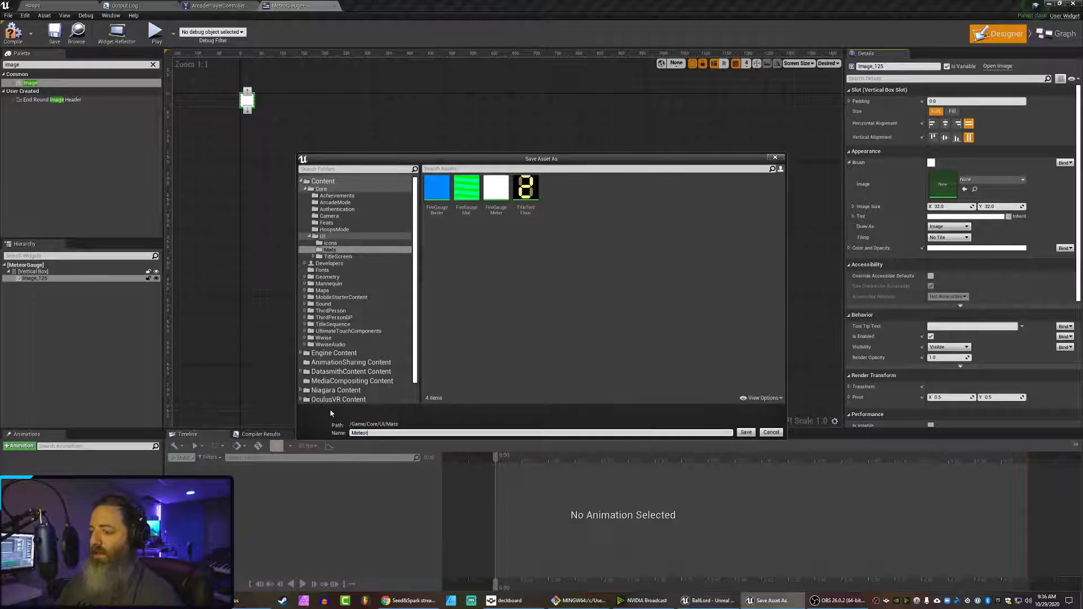
pyautogui.write('Gauge_Mat')
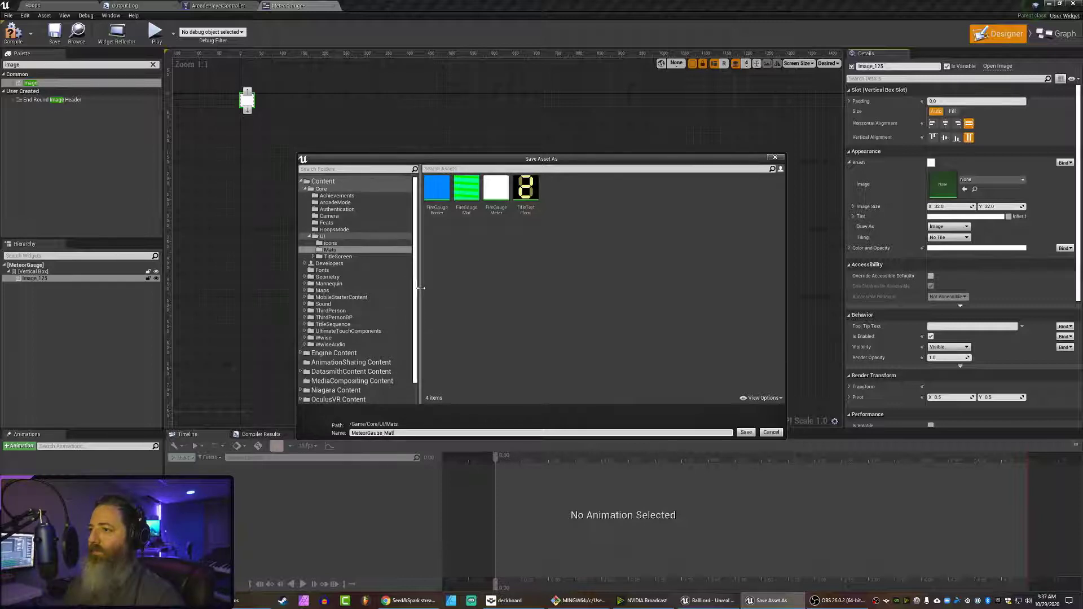
pyautogui.press('Return')
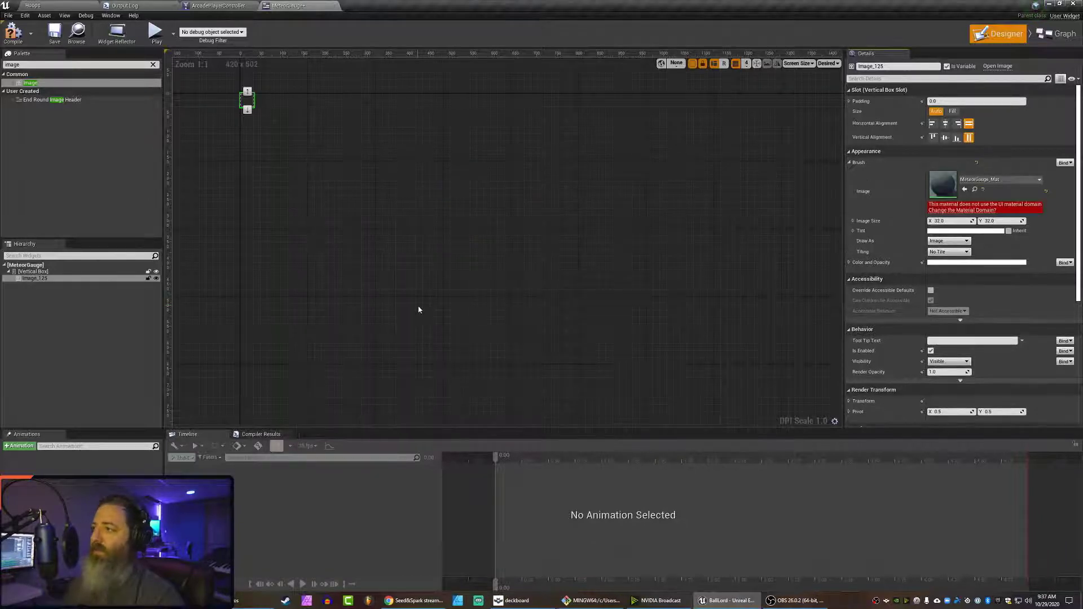
# Change MeteorGauge_Mat's material domain to User Interface and set its blend mode to Translucent in the material editor.
pyautogui.click(954, 211)
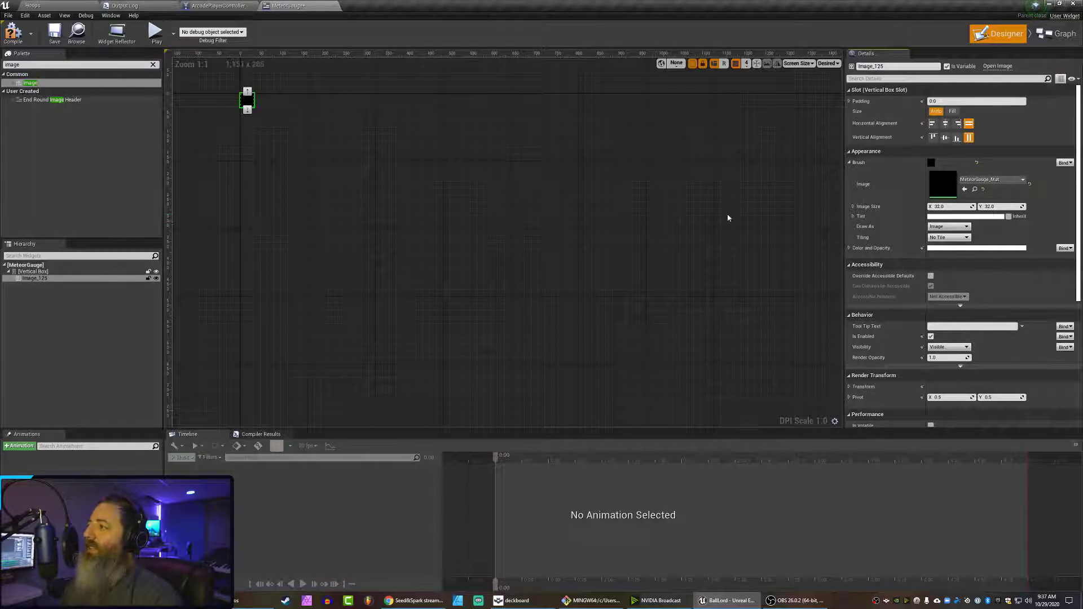
pyautogui.doubleClick(945, 188)
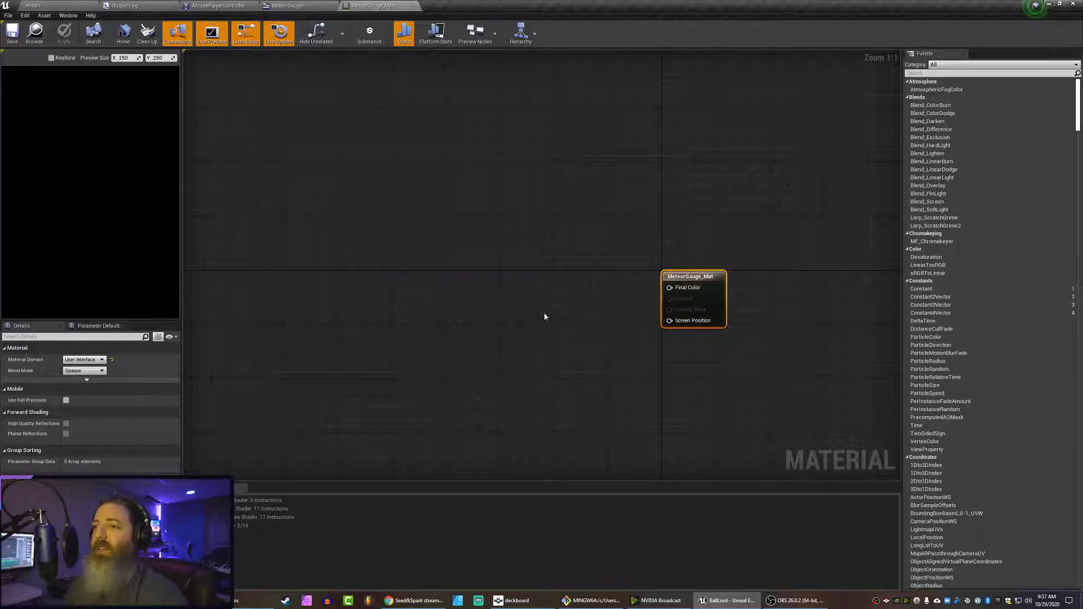
pyautogui.click(83, 372)
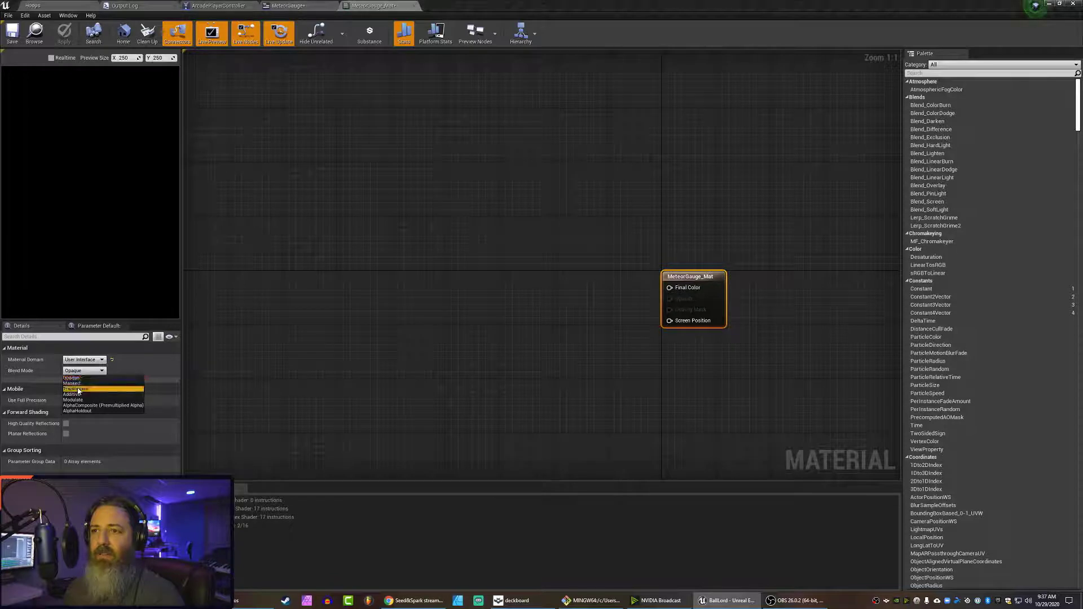
pyautogui.click(78, 390)
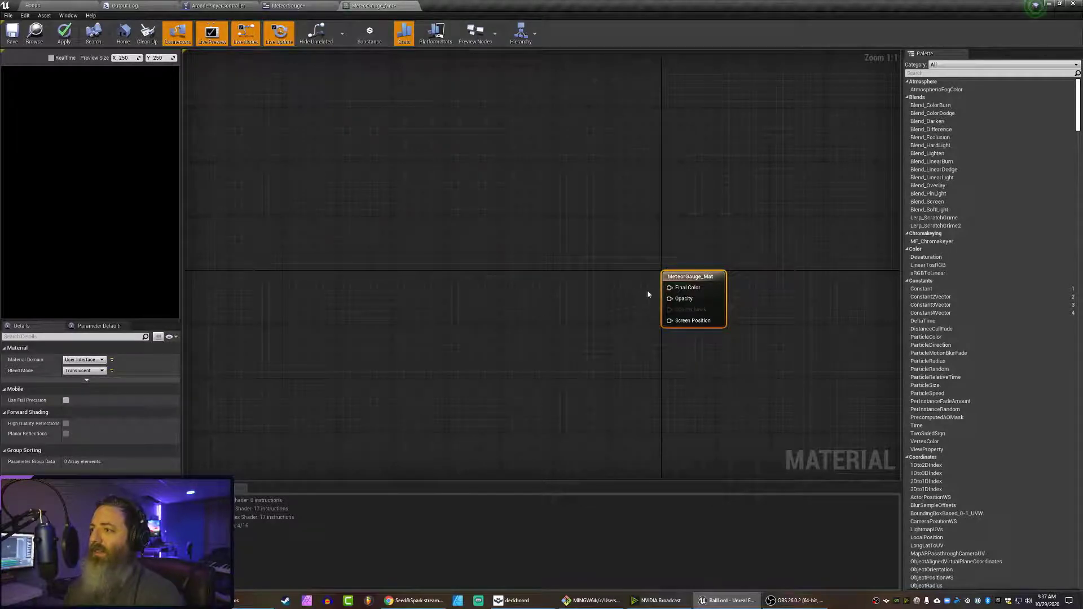
# Add a Constant3Vector node feeding Final Color and place it up and away from the MeteorGauge_Mat output node.
pyautogui.moveTo(669, 287); pyautogui.dragTo(550, 231)
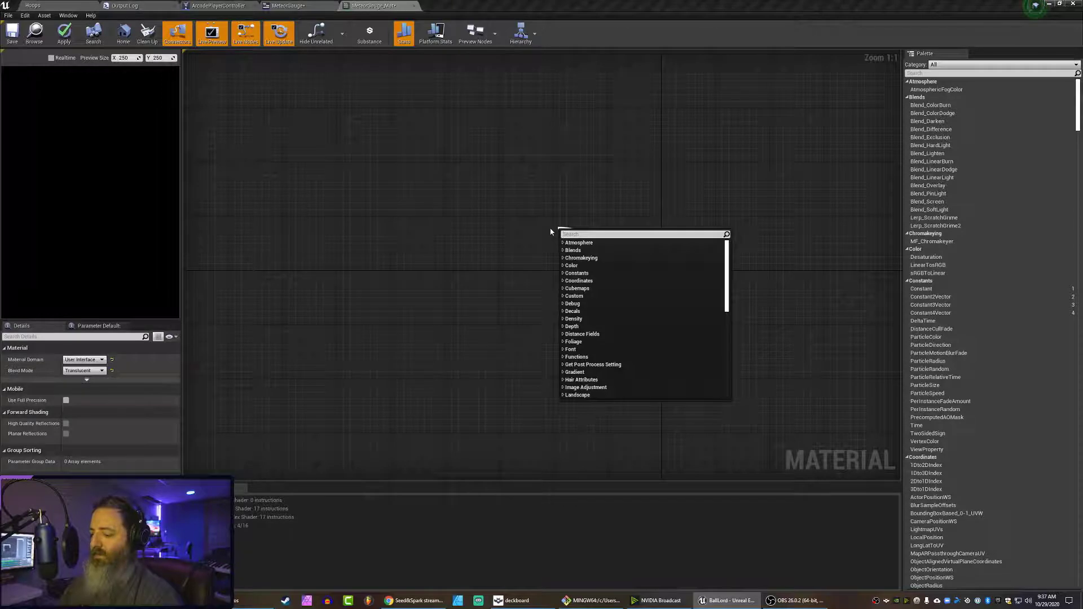
pyautogui.write('vector')
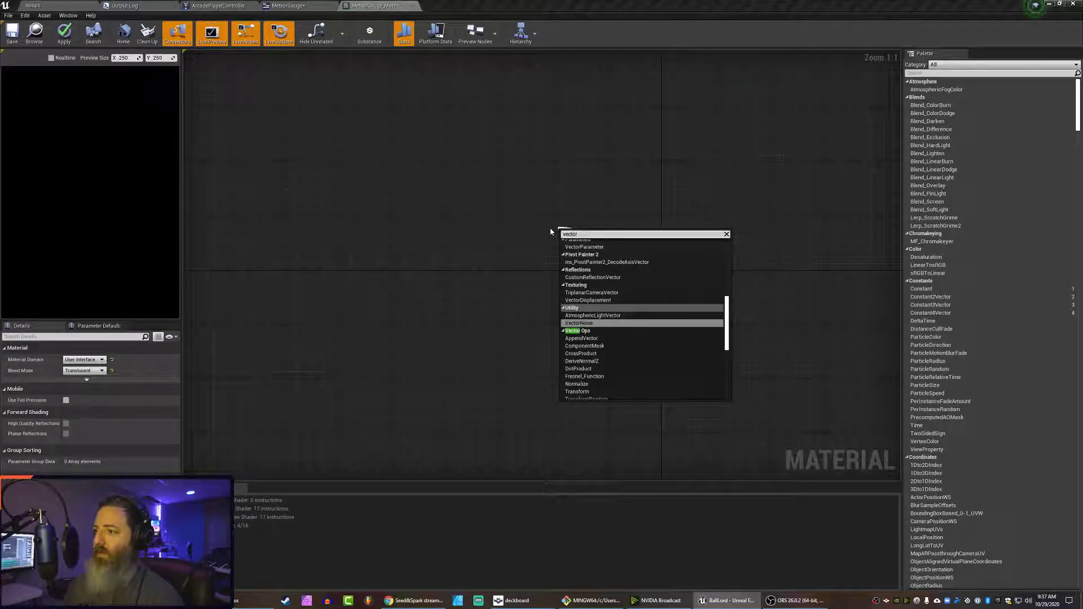
pyautogui.press('Down')
pyautogui.press('Up')
pyautogui.press('Up')
pyautogui.press('Up')
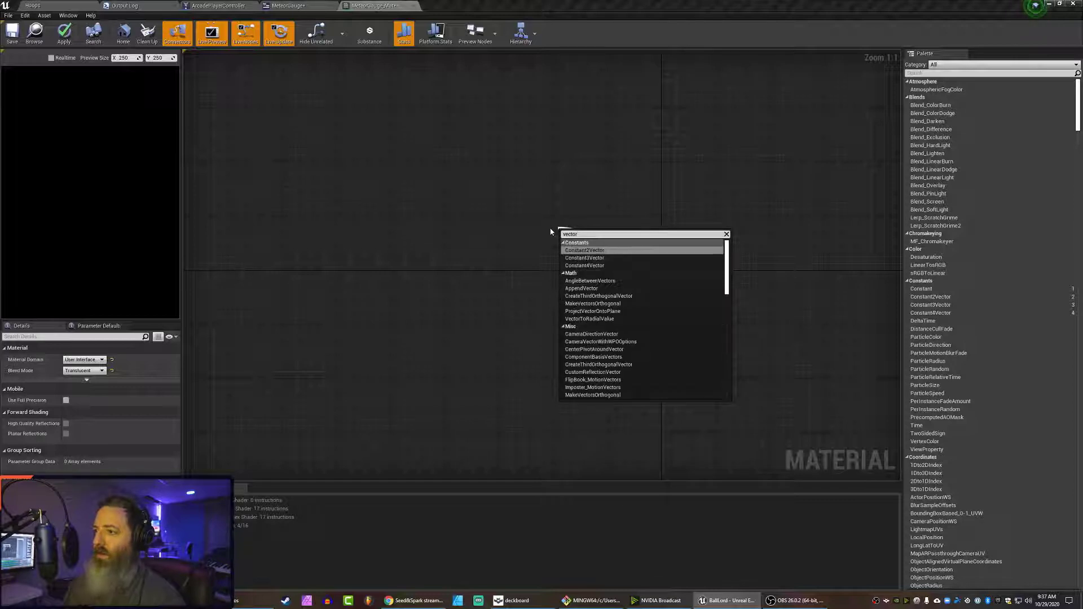
pyautogui.press('Down')
pyautogui.press('Down')
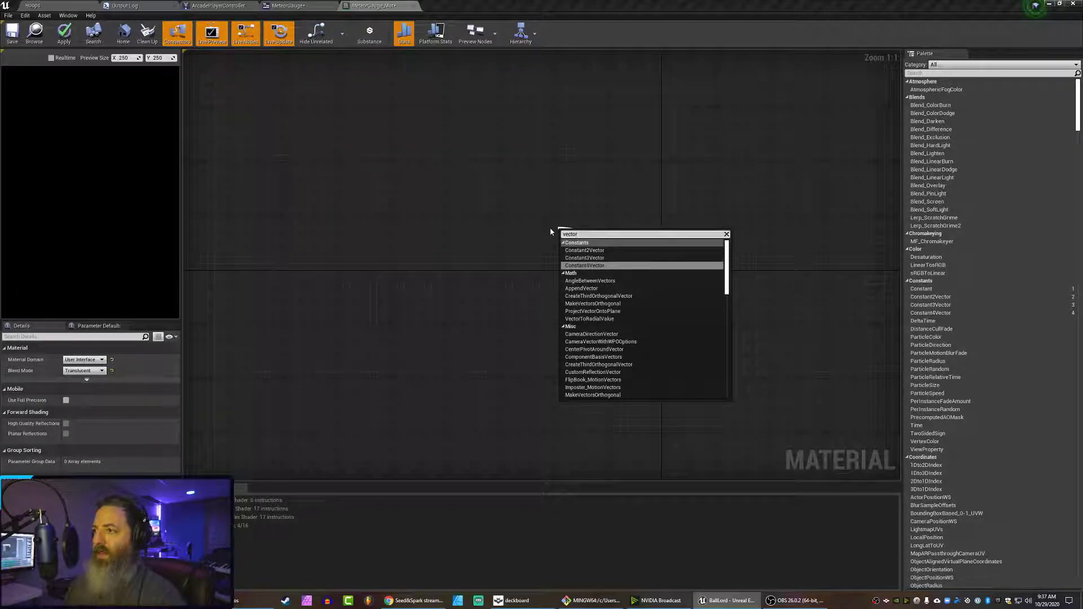
pyautogui.press('Up')
pyautogui.press('Down')
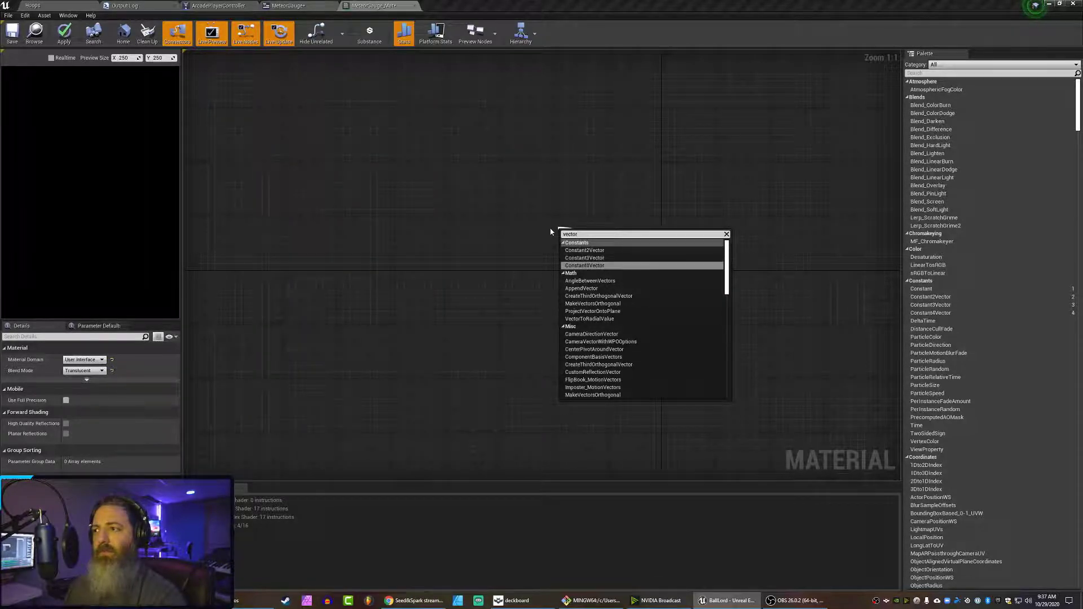
pyautogui.press('Up')
pyautogui.press('Return')
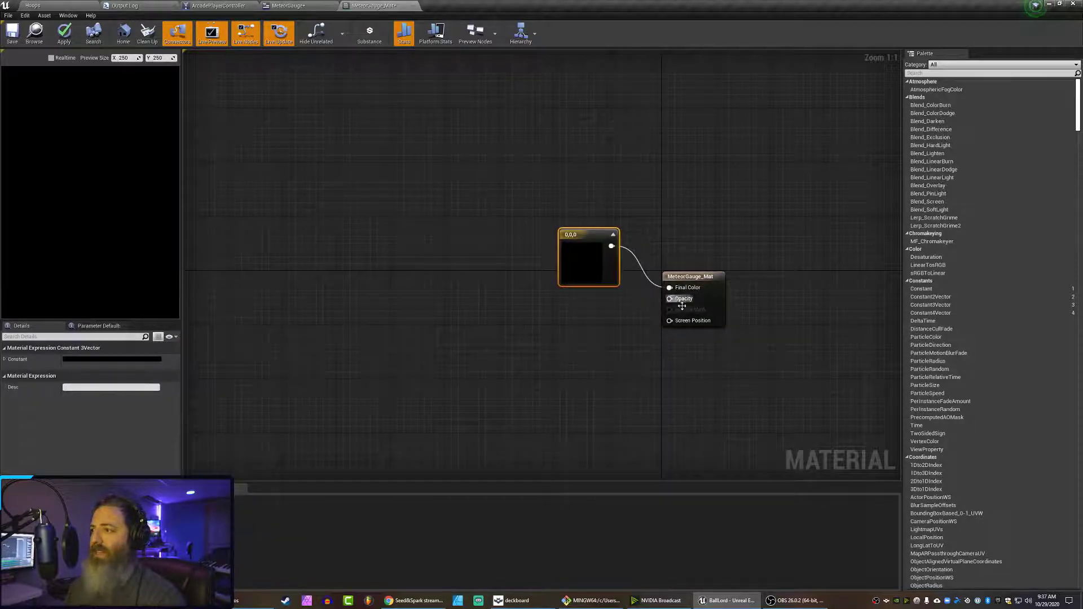
pyautogui.moveTo(594, 232); pyautogui.dragTo(507, 193)
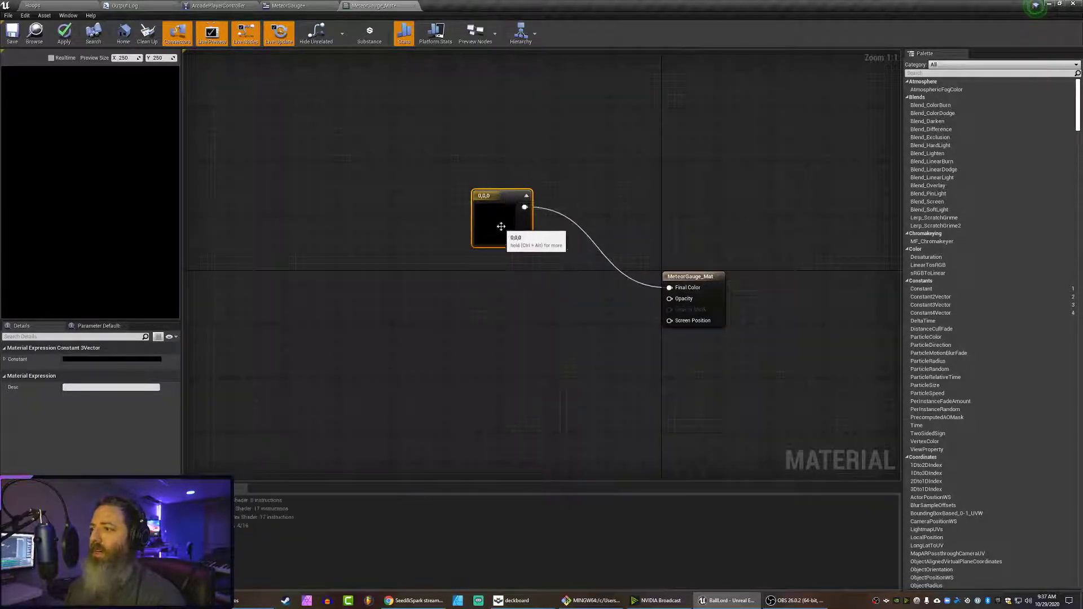
# Set the Constant3Vector's colour to an orange-yellow of about 1, 0.639, 0.0625 and apply the material.
pyautogui.doubleClick(496, 223)
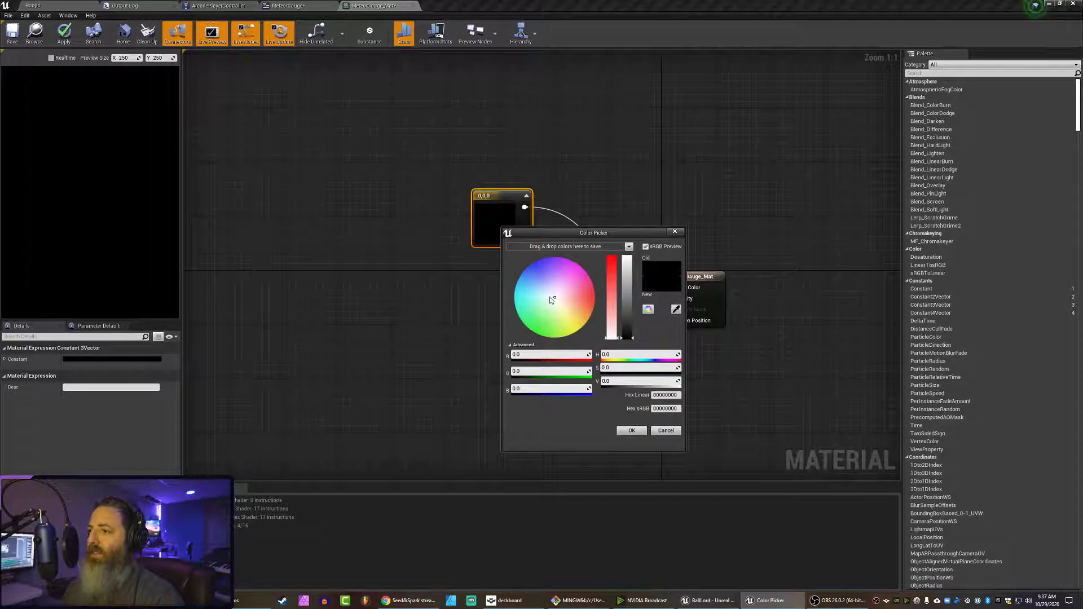
pyautogui.moveTo(550, 296); pyautogui.dragTo(584, 320)
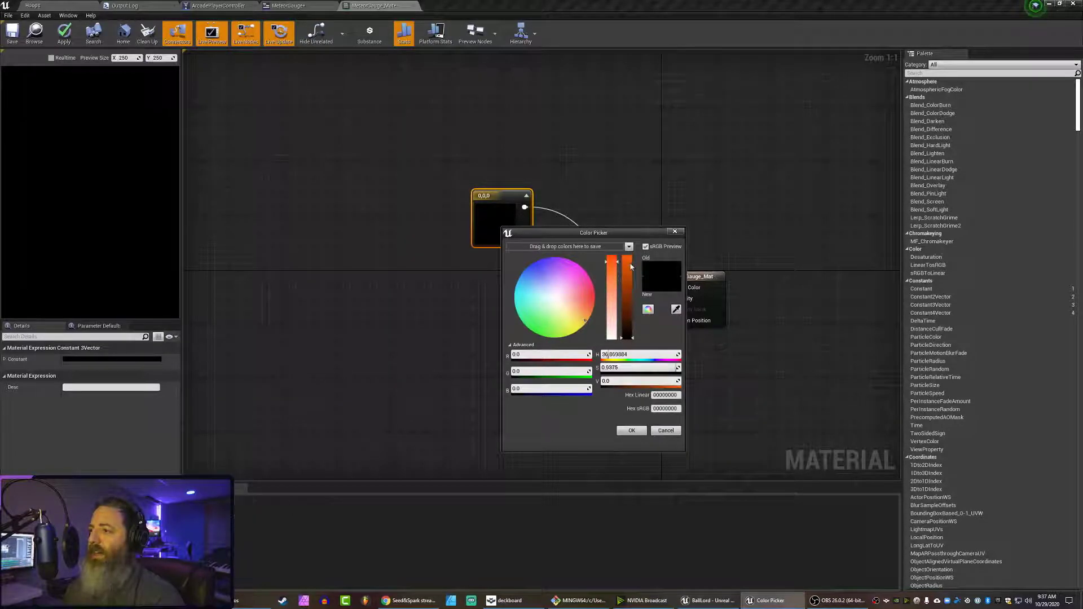
pyautogui.moveTo(631, 266); pyautogui.dragTo(627, 257)
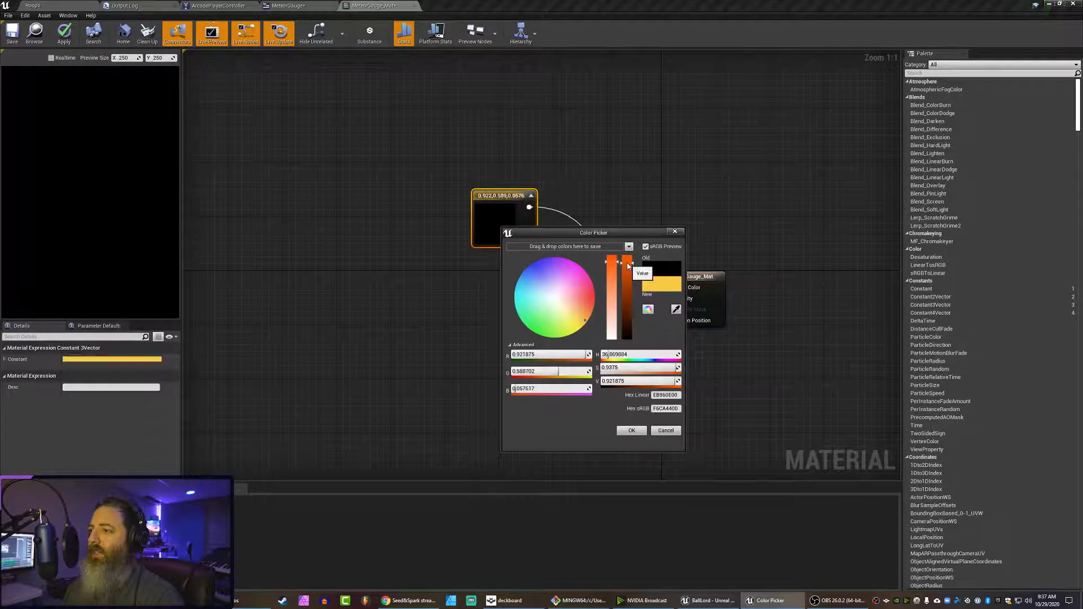
pyautogui.click(633, 430)
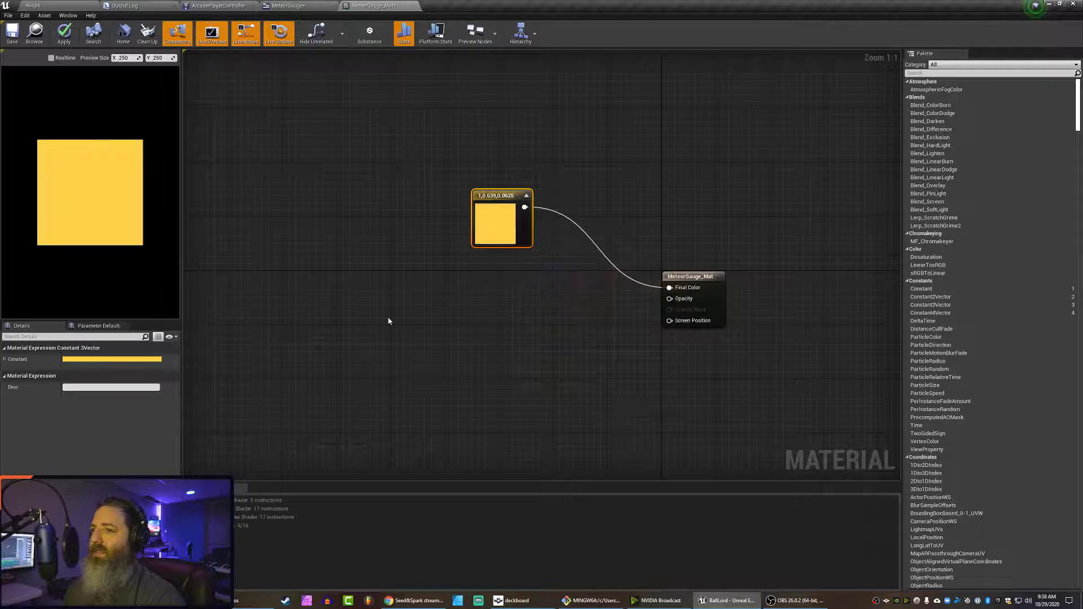
pyautogui.click(64, 33)
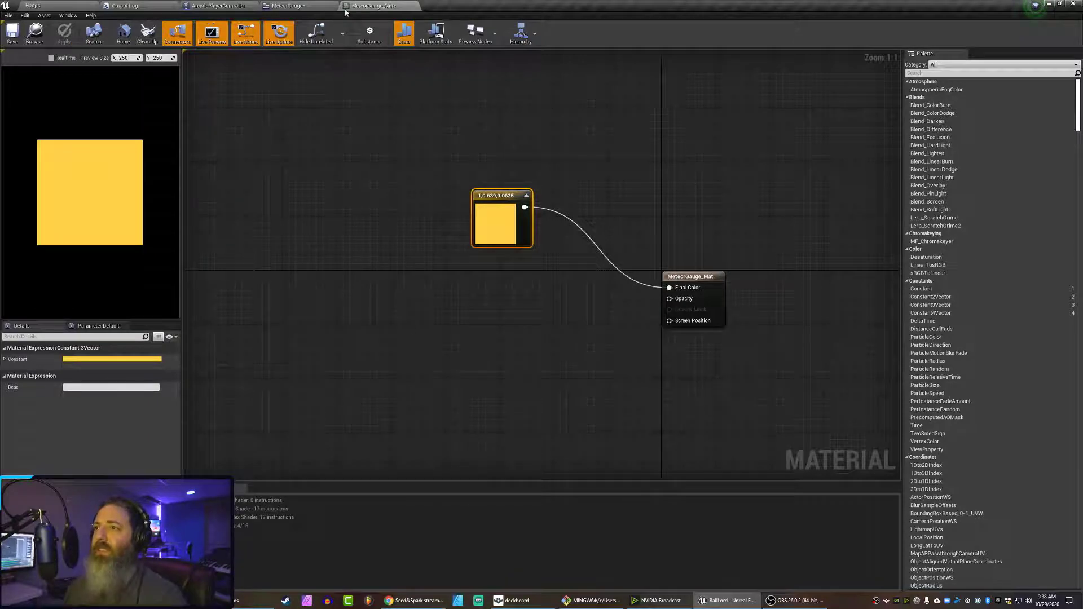
# Open the GameplayUI widget from the Core/UI folder, check its canvas panel and close it.
pyautogui.click(291, 7)
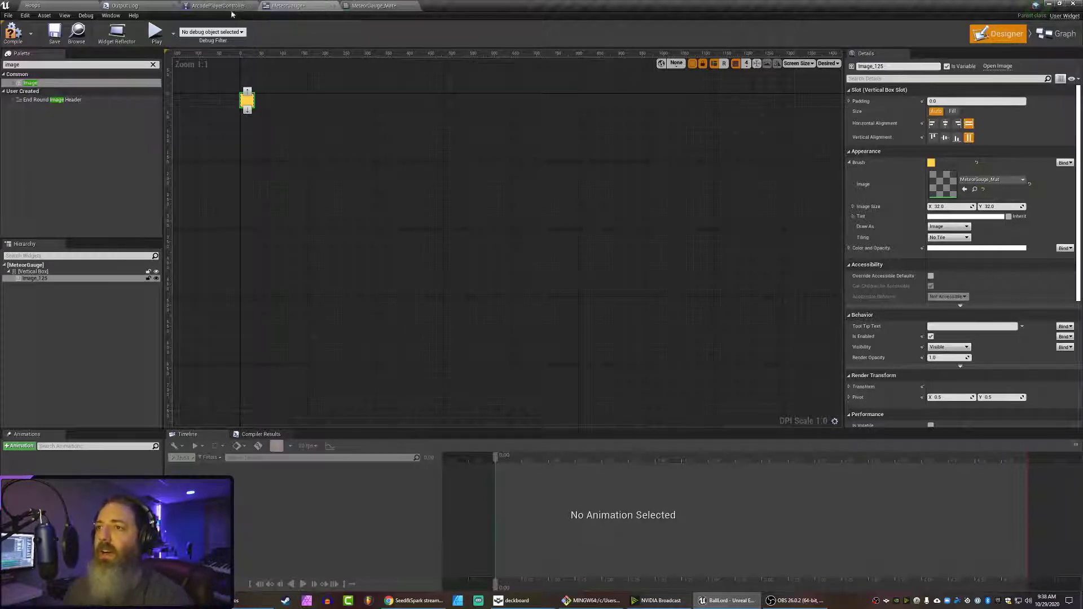
pyautogui.click(55, 5)
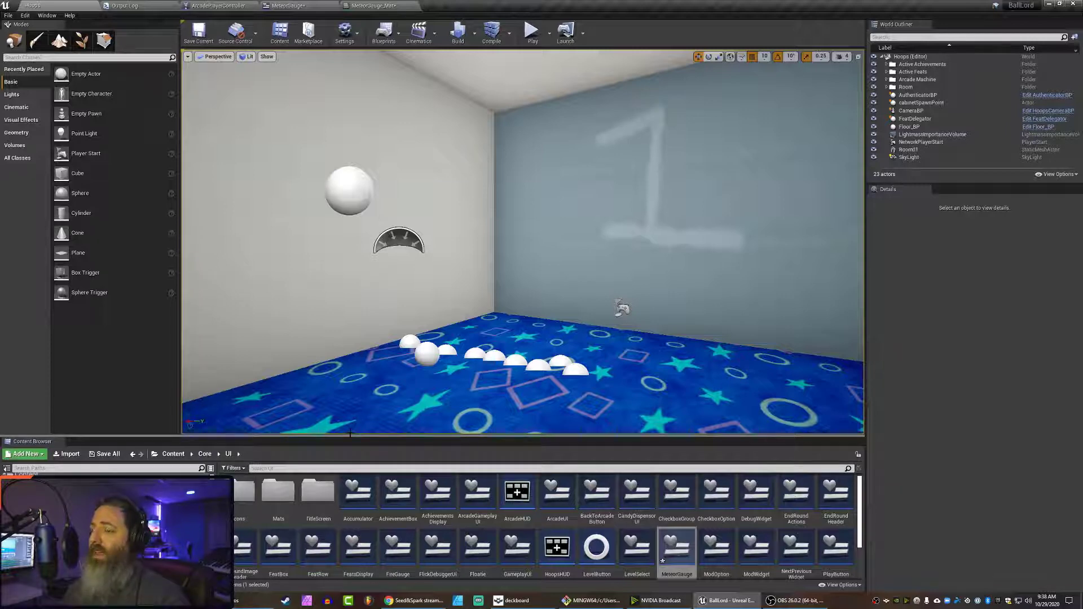
pyautogui.moveTo(493, 333); pyautogui.dragTo(451, 304)
pyautogui.moveTo(573, 257); pyautogui.dragTo(506, 258, button='right')
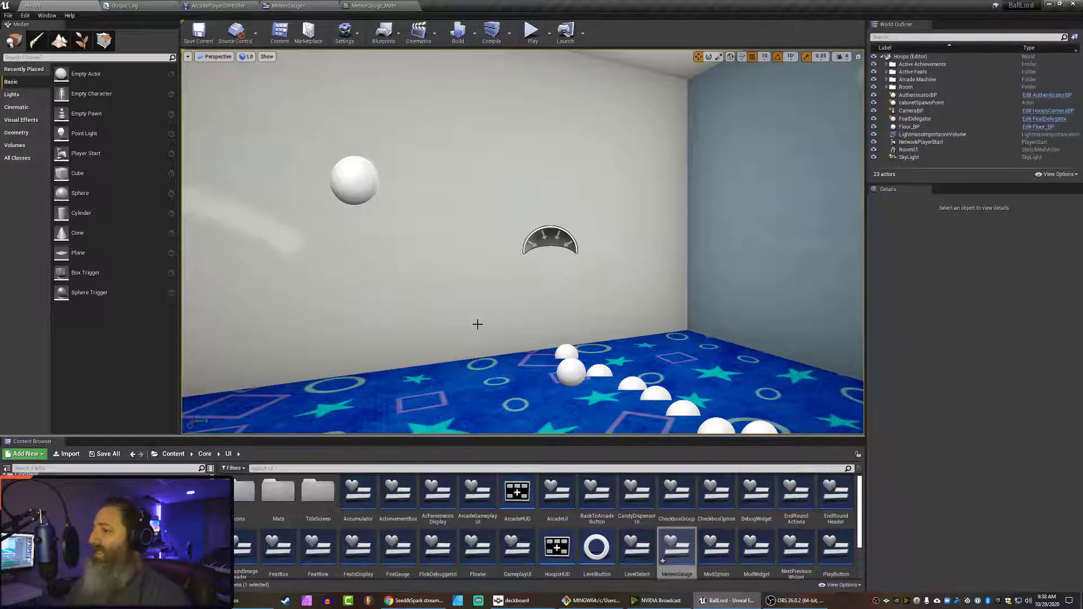
pyautogui.moveTo(522, 242); pyautogui.dragTo(645, 239)
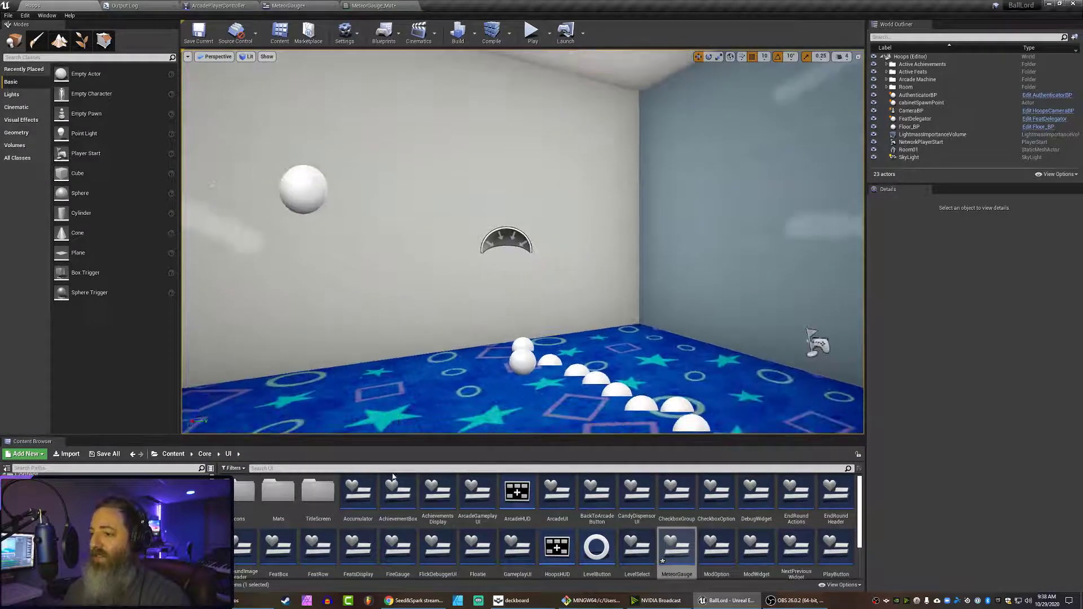
pyautogui.scroll(-2, 648, 516)
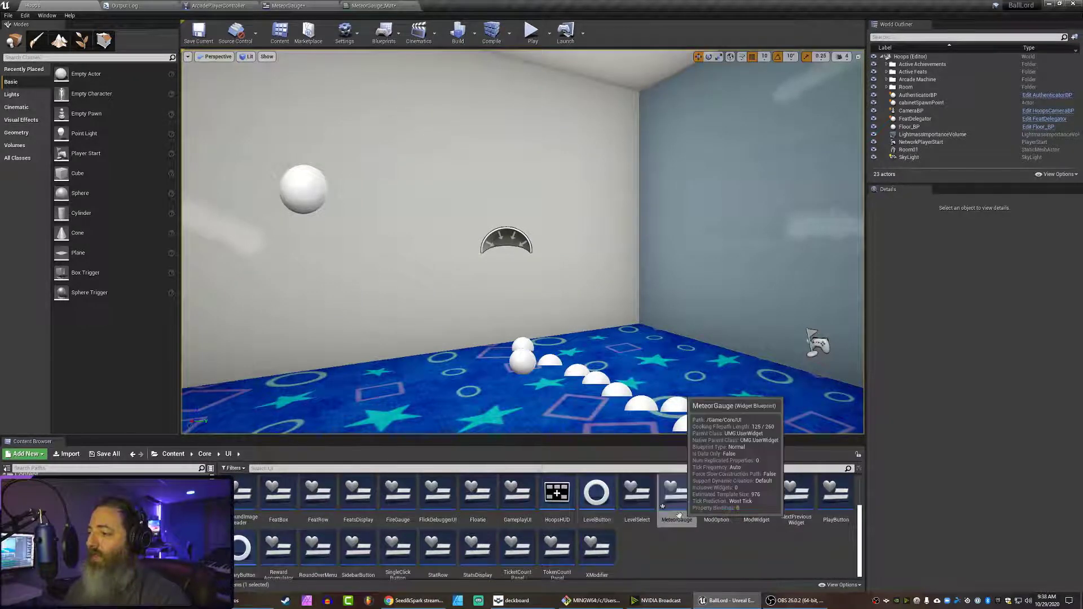
pyautogui.doubleClick(510, 500)
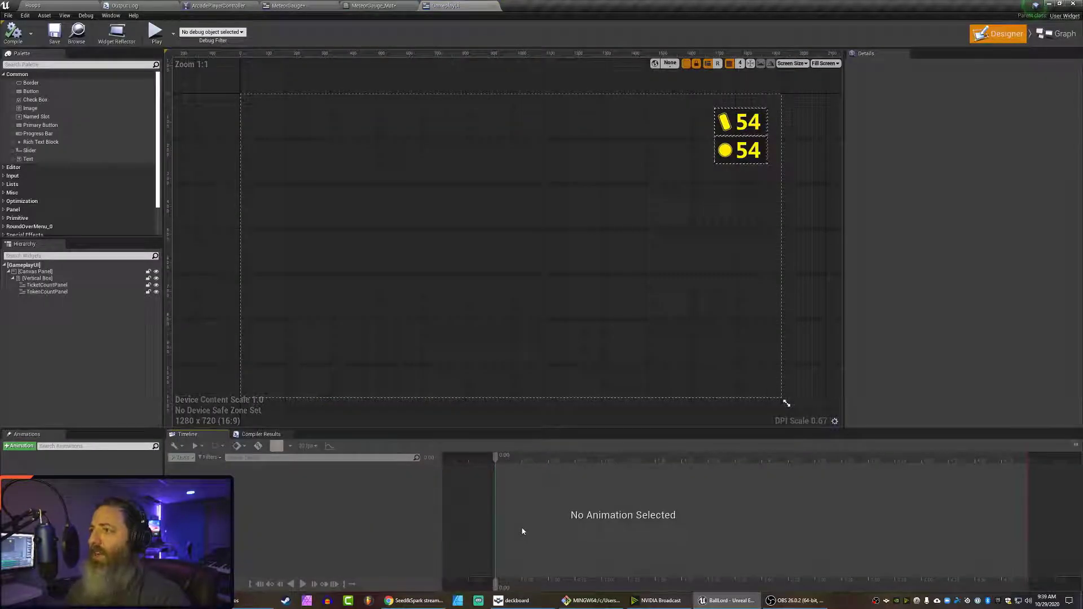
pyautogui.click(361, 260)
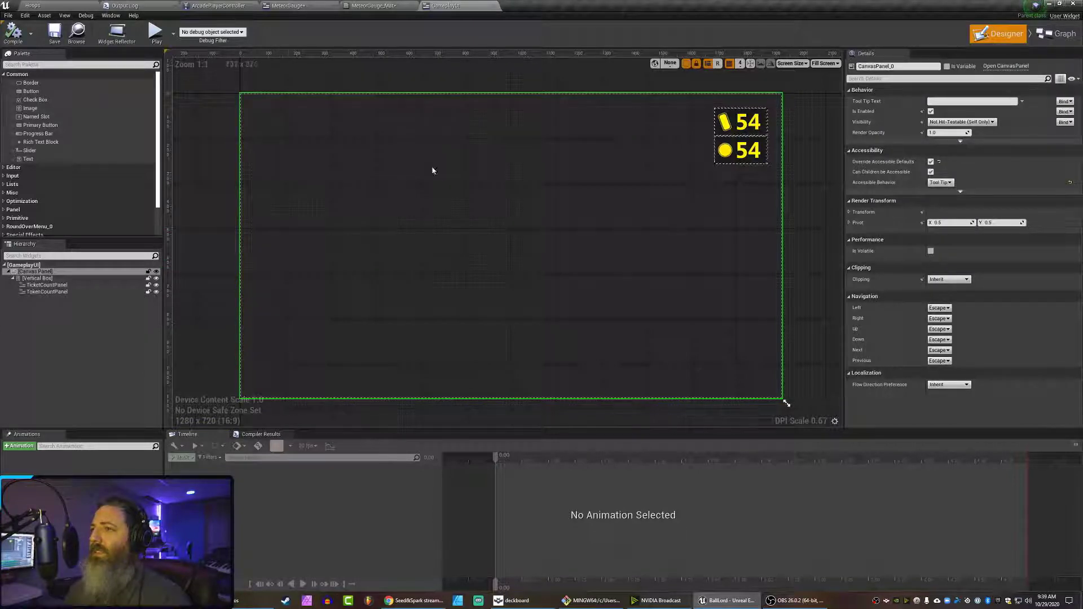
pyautogui.click(494, 6)
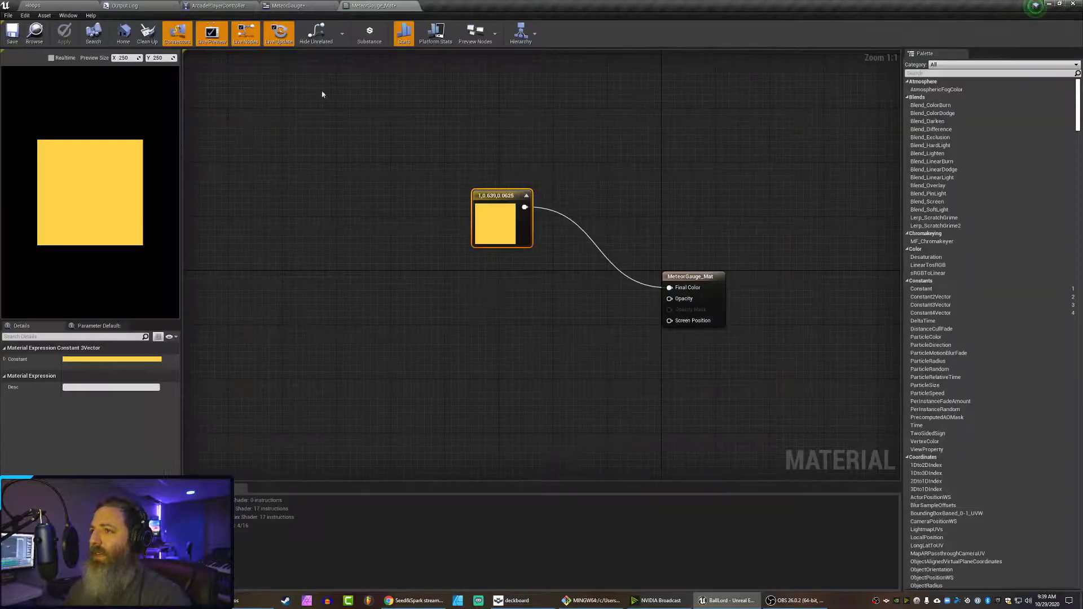
# Open the ArcadeGameplayUI widget from the Core/UI folder for editing.
pyautogui.click(287, 6)
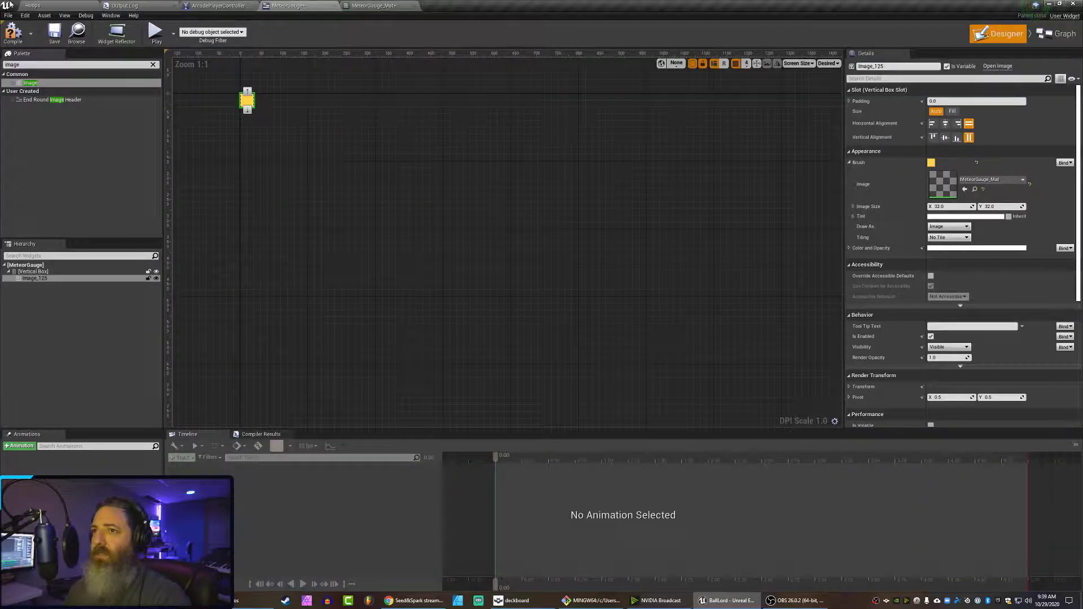
pyautogui.click(33, 6)
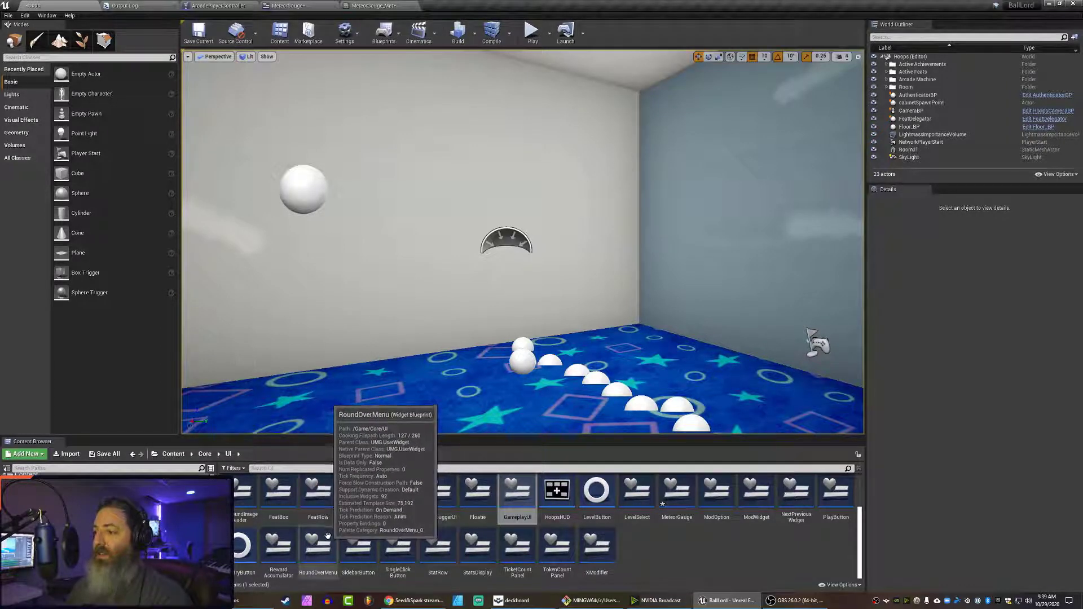
pyautogui.scroll(2, 466, 533)
pyautogui.scroll(2, 592, 525)
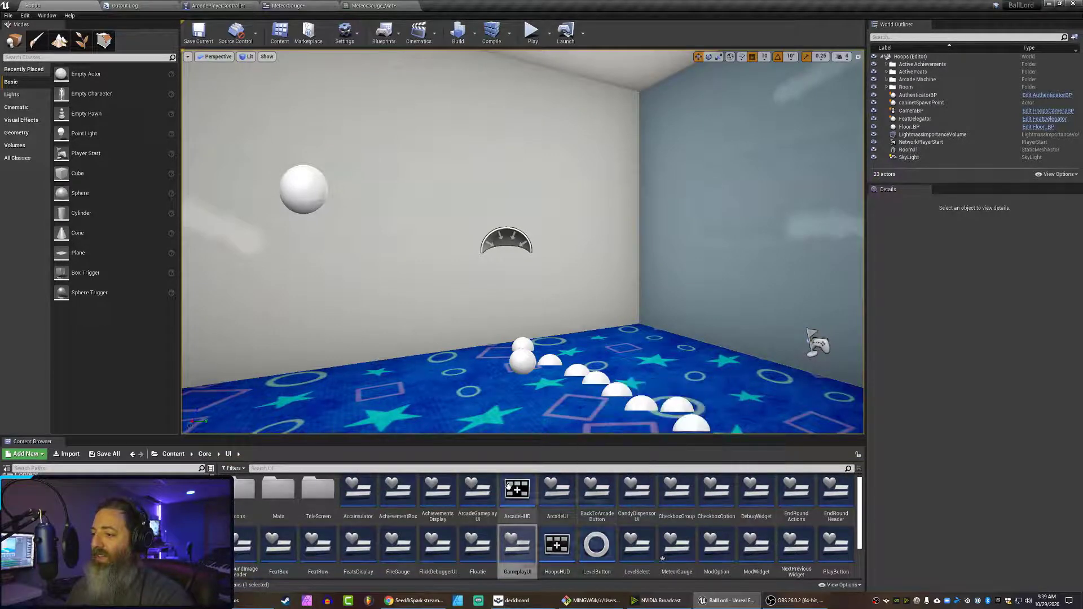
pyautogui.click(477, 494)
pyautogui.doubleClick(478, 491)
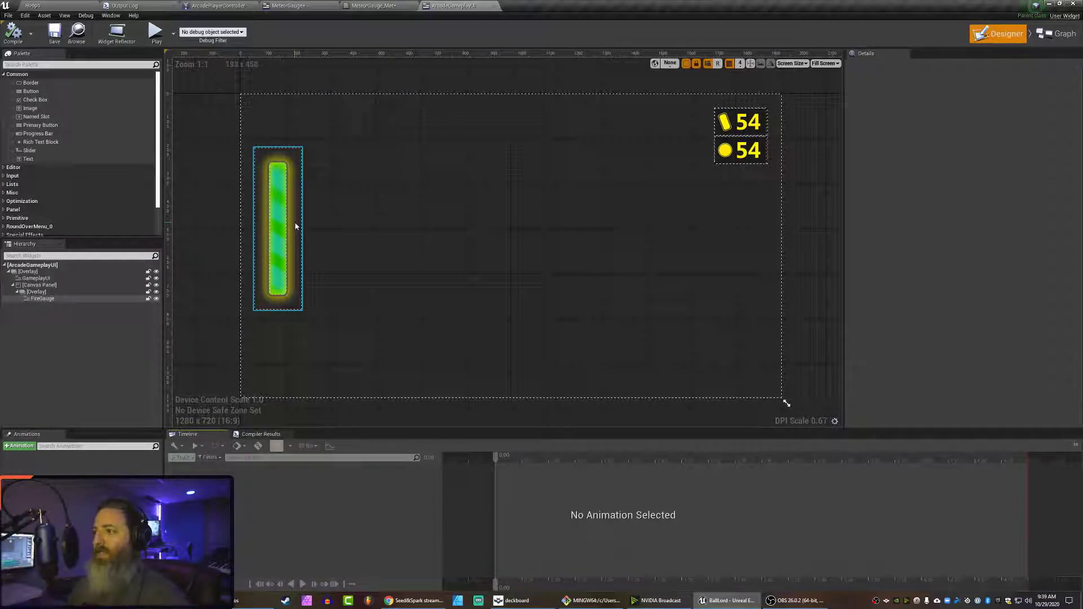
# Preview the ArcadeGameplayUI layout at the Samsung Galaxy S9 (Adreno) screen size in portrait orientation.
pyautogui.click(690, 110)
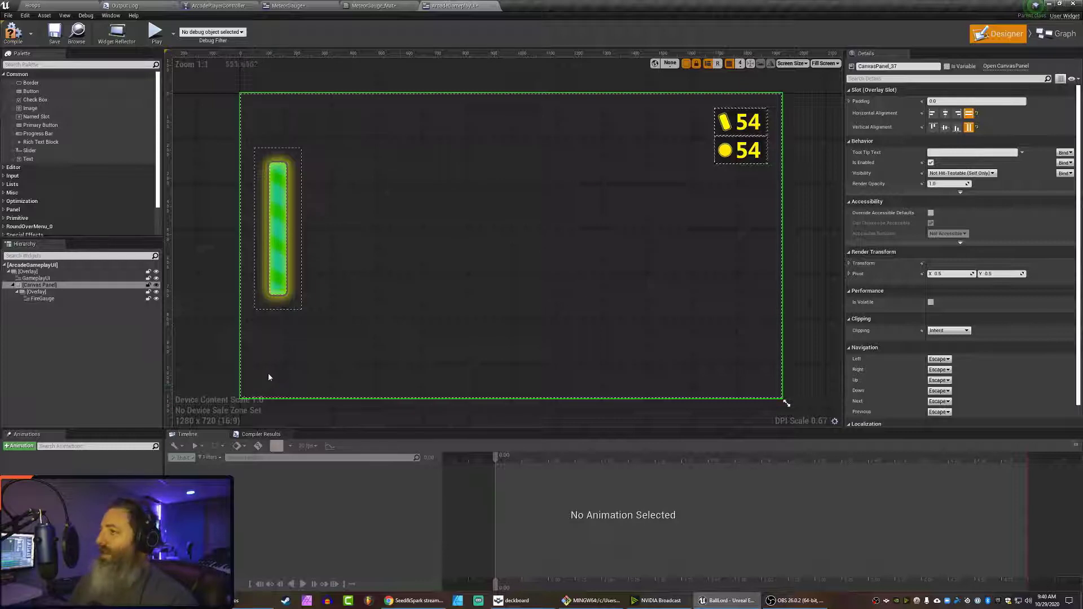
pyautogui.click(789, 63)
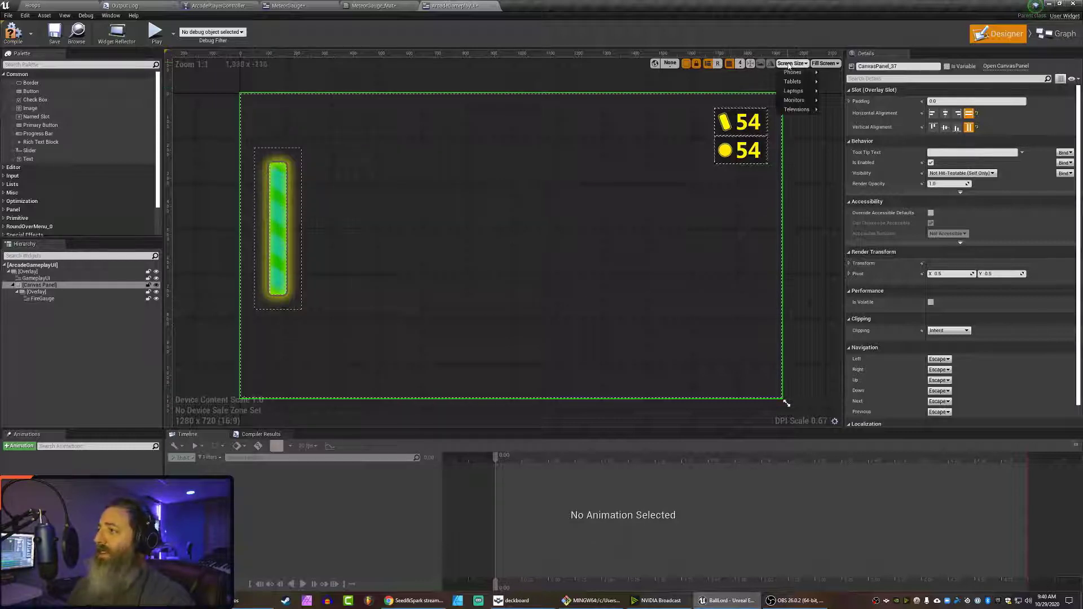
pyautogui.moveTo(785, 85)
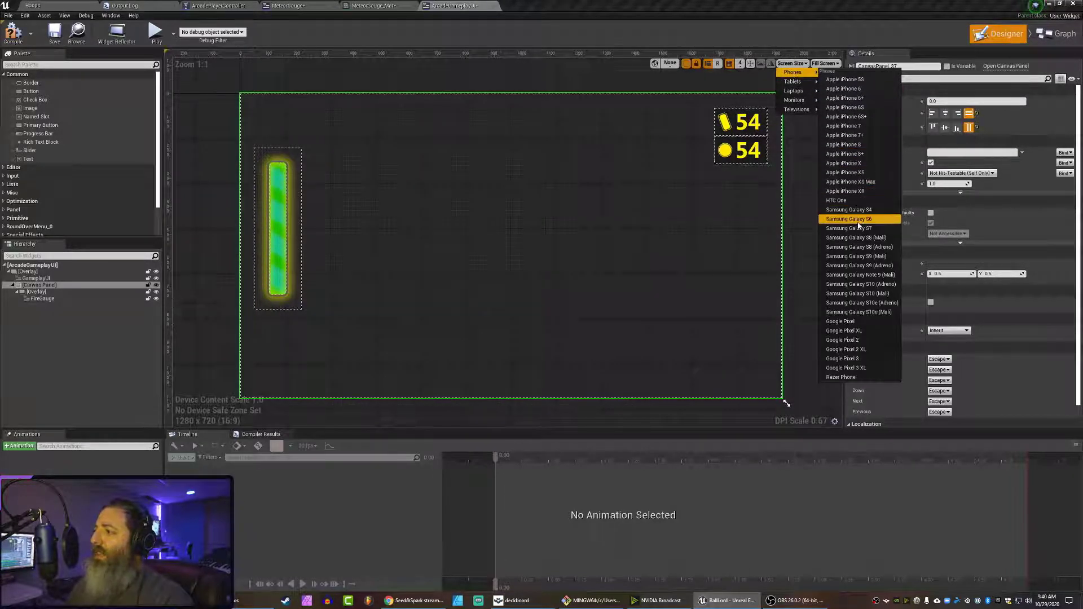
pyautogui.click(852, 265)
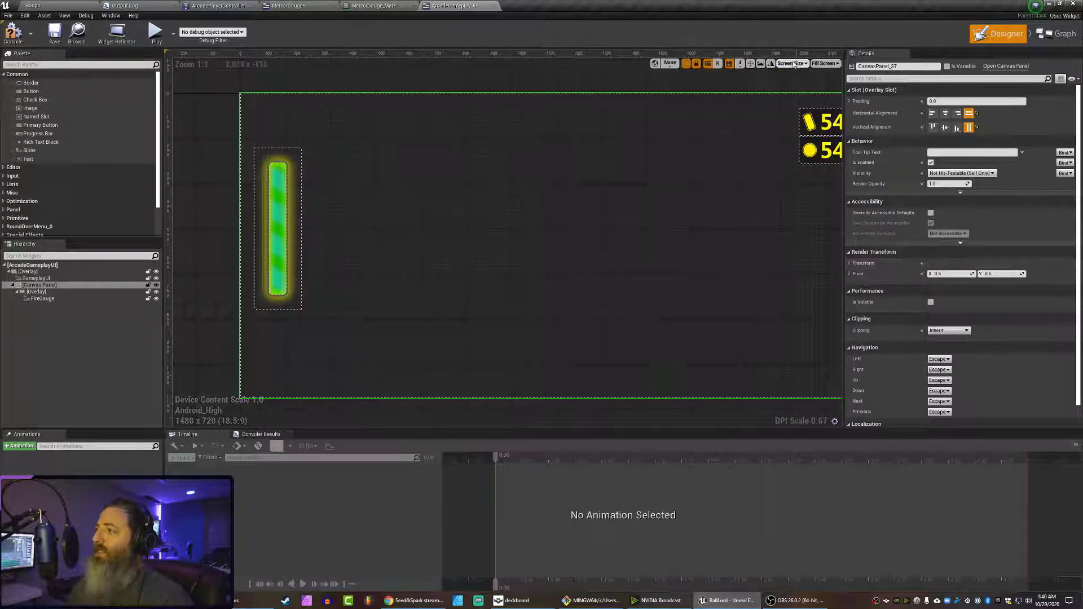
pyautogui.click(759, 64)
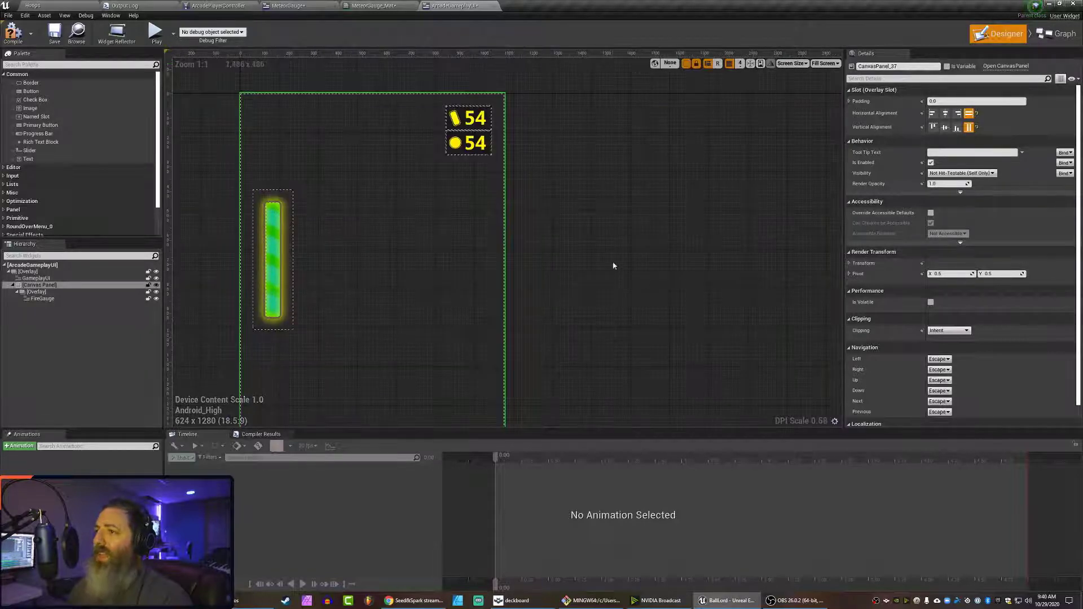
pyautogui.moveTo(752, 51); pyautogui.dragTo(710, 148, button='right')
pyautogui.scroll(-2, 705, 152)
pyautogui.scroll(1, 649, 226)
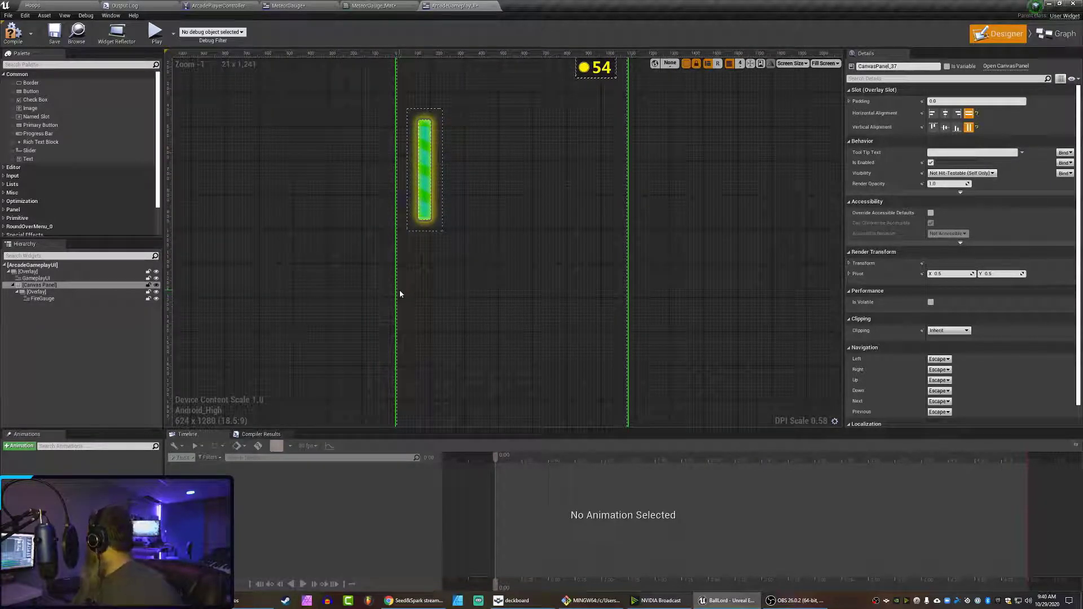
pyautogui.moveTo(415, 295); pyautogui.dragTo(427, 246, button='right')
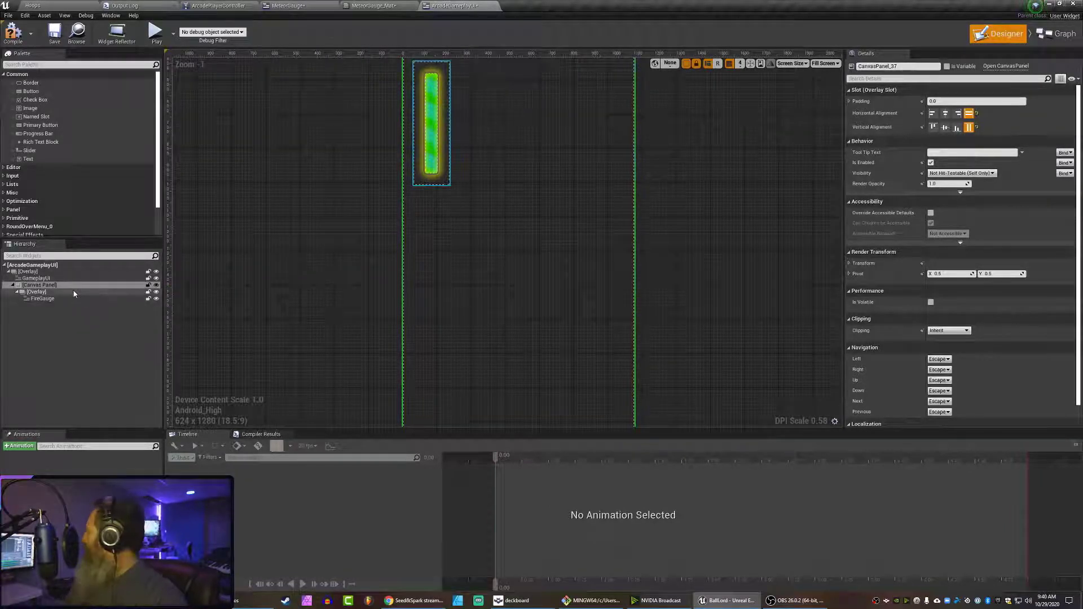
# Rename the overlay that holds FireGauge to "FireGuage Overlay" and collapse it in the widget hierarchy.
pyautogui.click(34, 293)
pyautogui.click(35, 298)
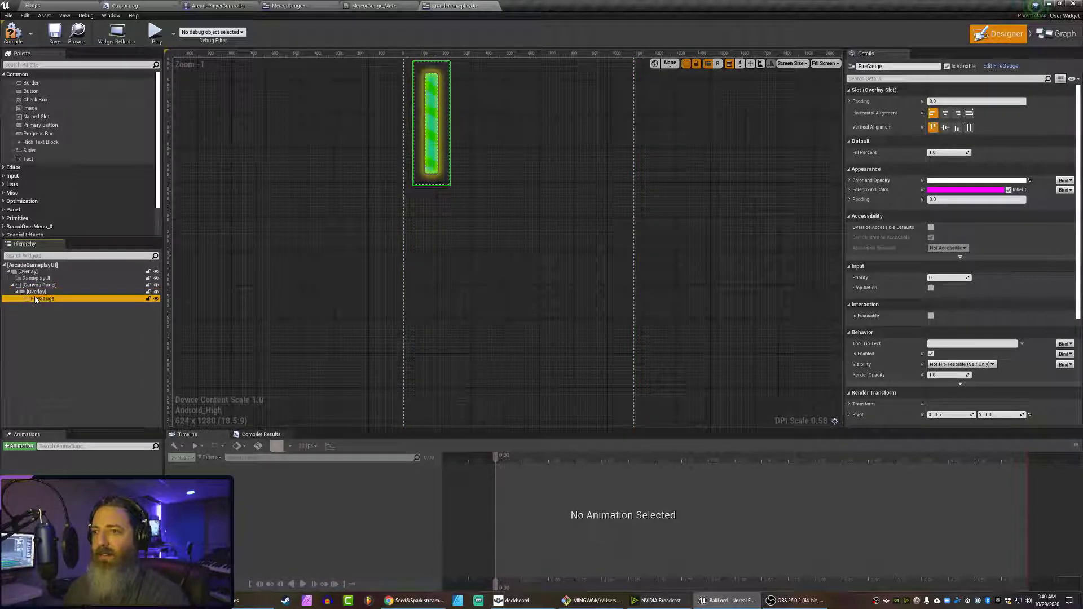
pyautogui.click(34, 286)
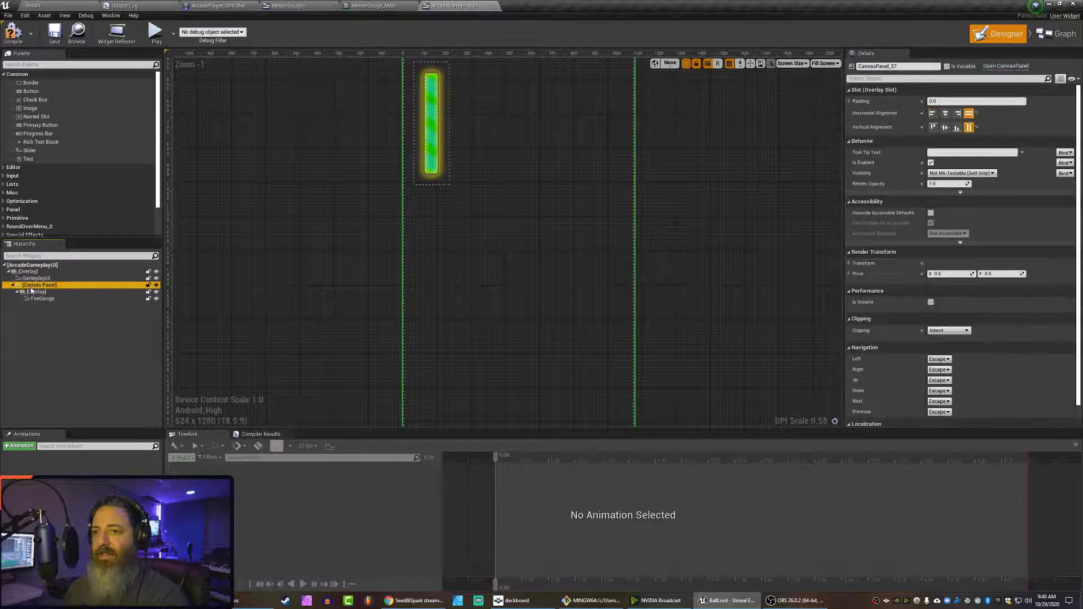
pyautogui.click(35, 292)
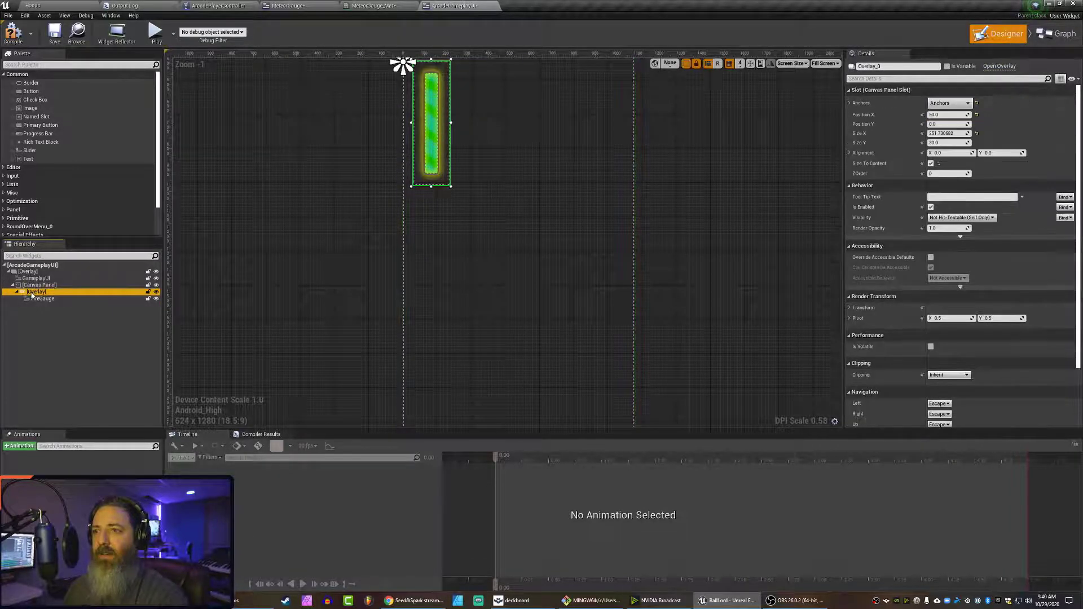
pyautogui.press('Down')
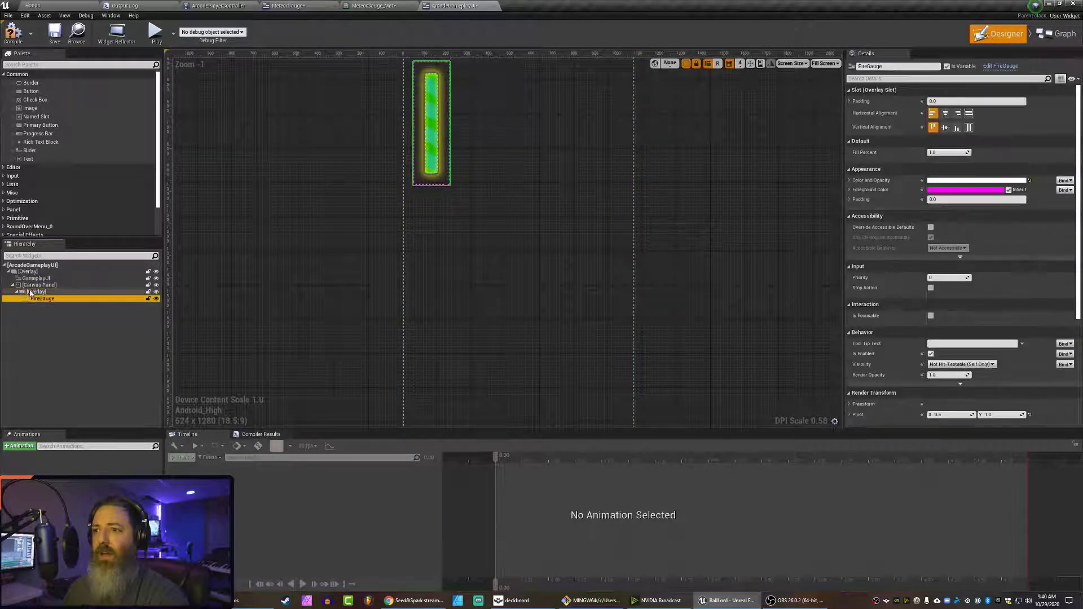
pyautogui.click(37, 293)
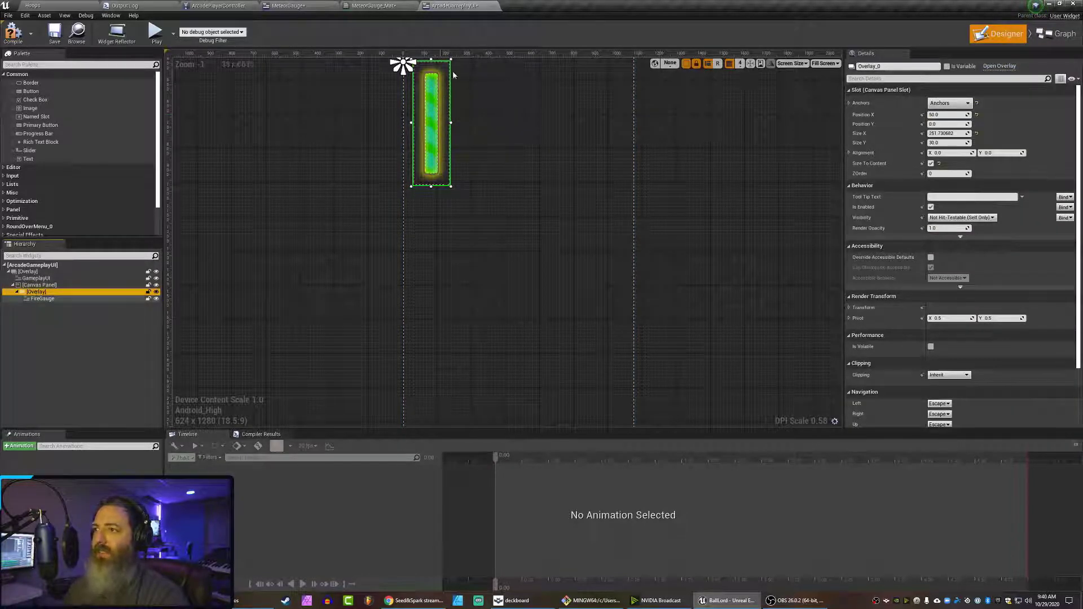
pyautogui.click(42, 293)
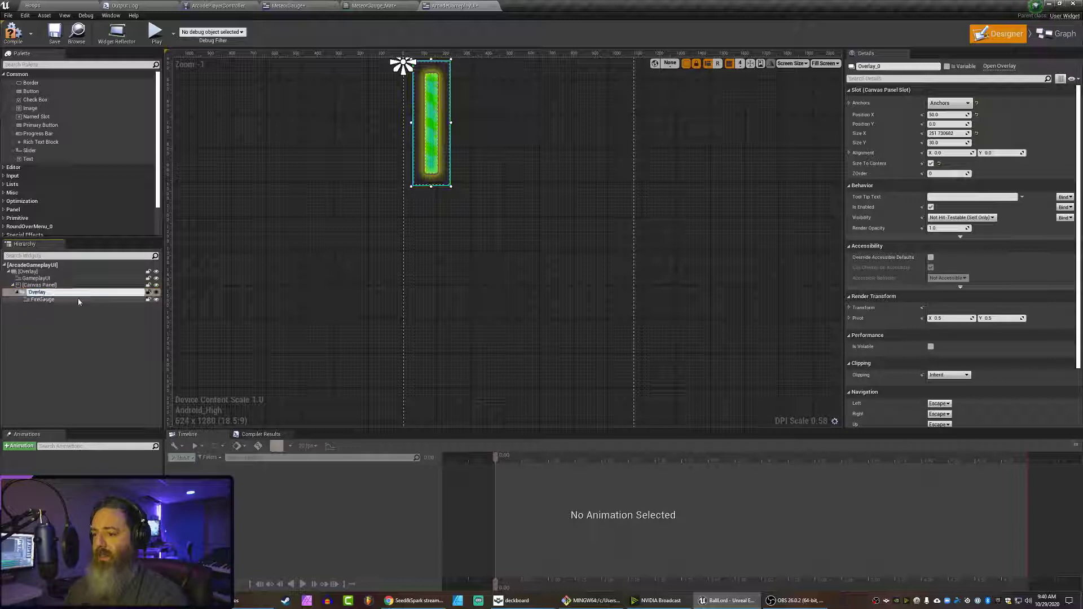
pyautogui.write('FireGuage')
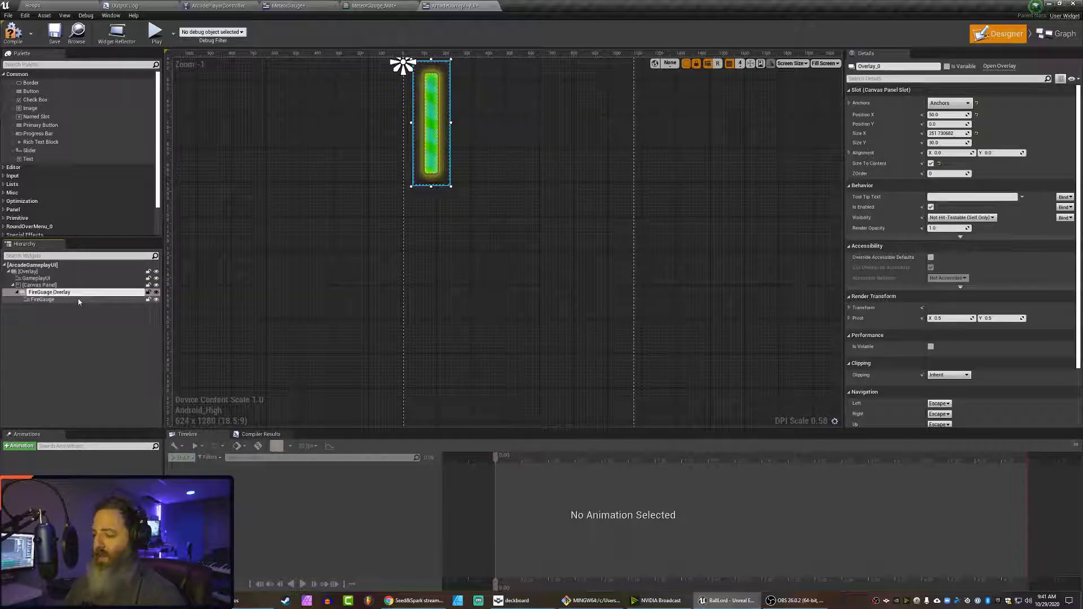
pyautogui.press('Return')
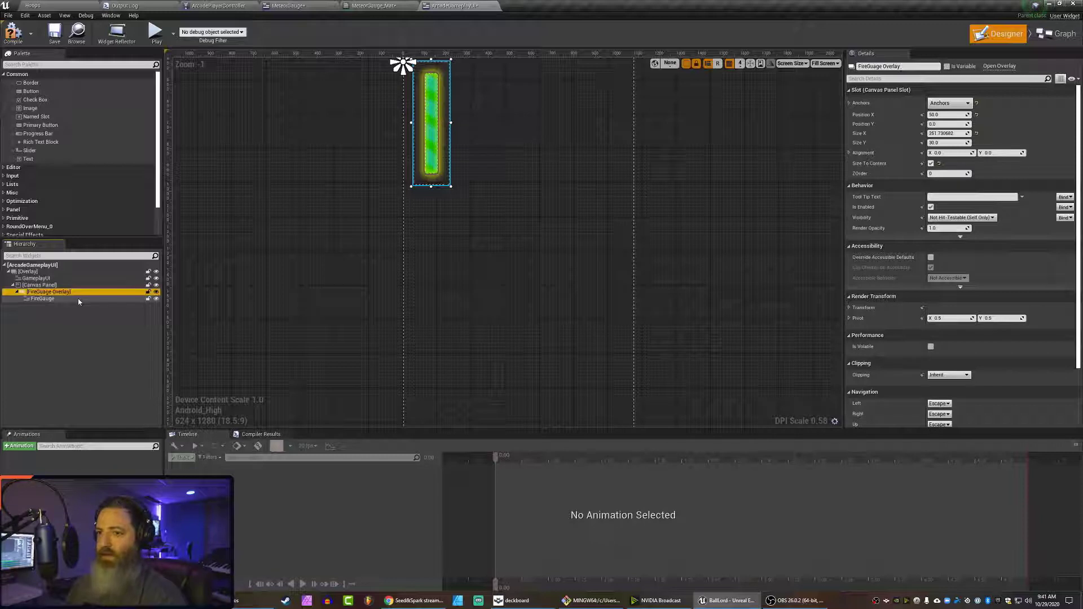
pyautogui.click(17, 293)
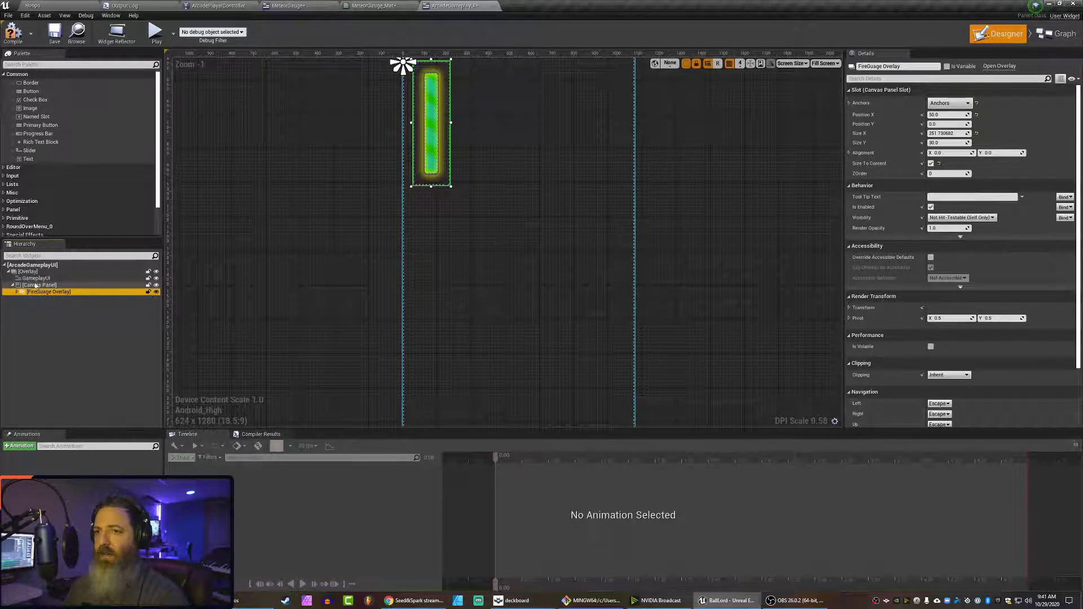
# Find the user-created MeteorGauge widget and add it as a child of the canvas panel.
pyautogui.click(81, 64)
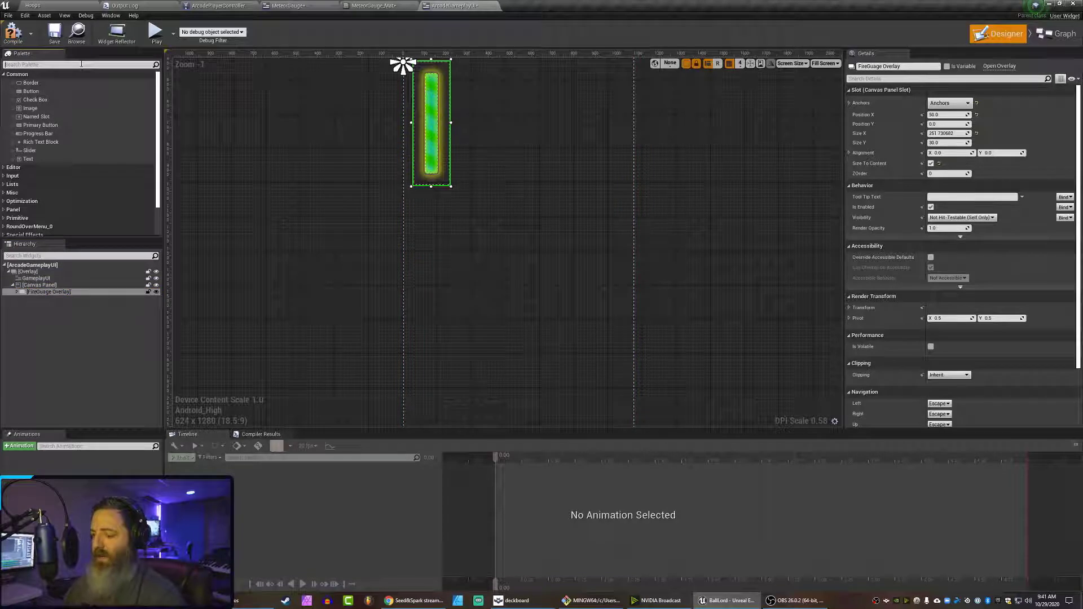
pyautogui.write('meteo')
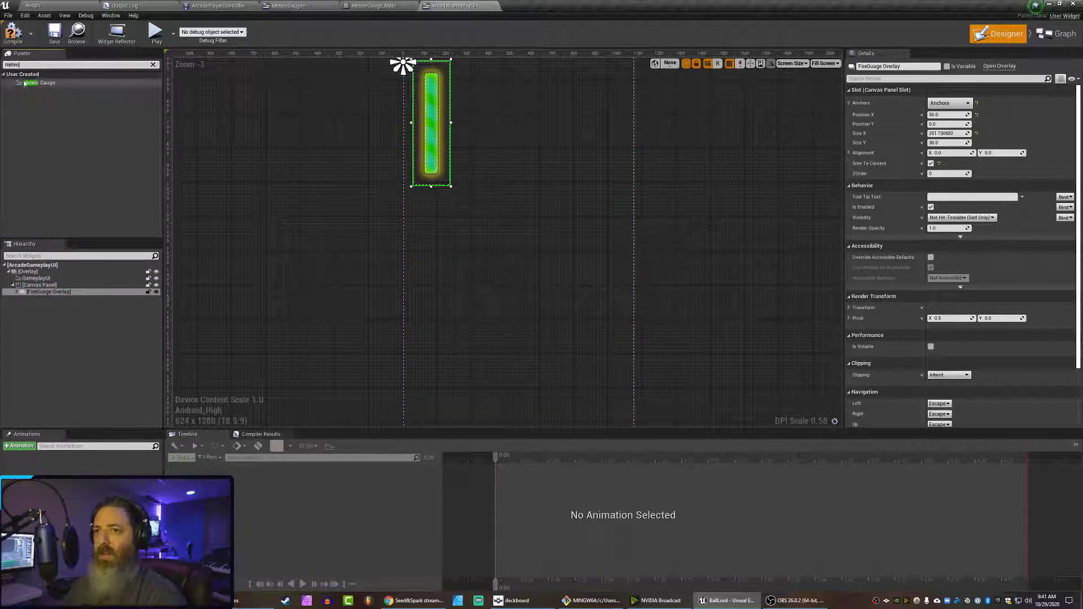
pyautogui.click(26, 84)
pyautogui.moveTo(42, 83); pyautogui.dragTo(39, 286)
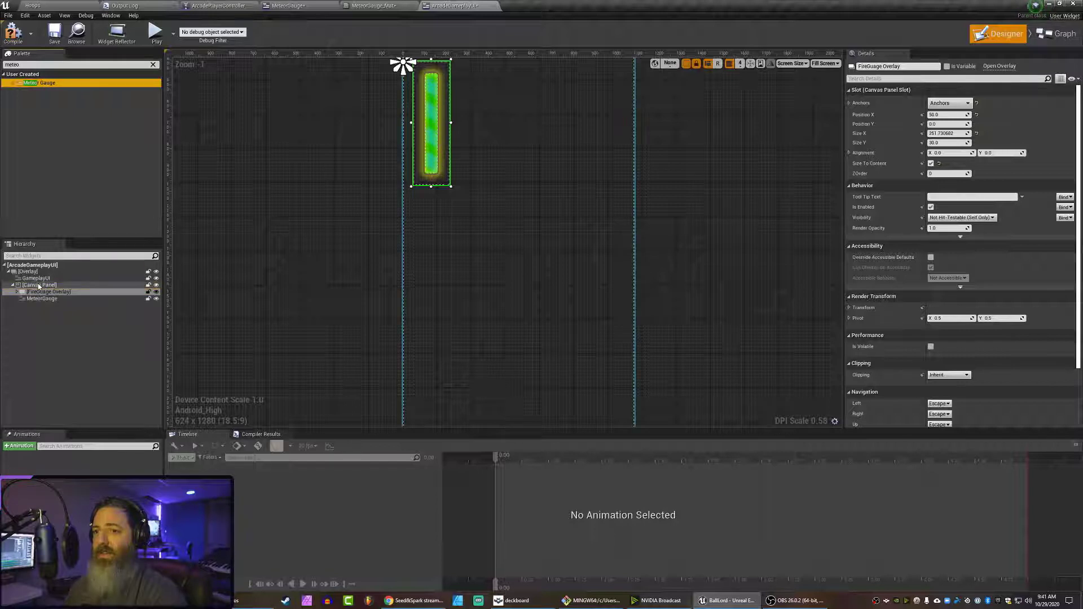
# Place the MeteorGauge widget just below the fire gauge, at about X 50, Y 1050.
pyautogui.click(33, 299)
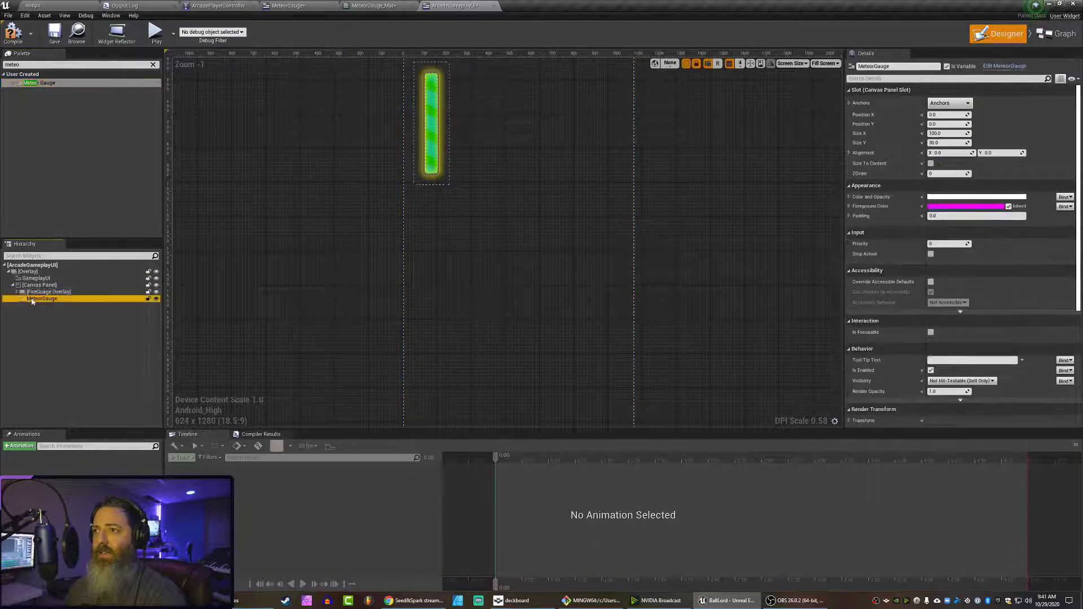
pyautogui.moveTo(303, 157); pyautogui.dragTo(285, 253, button='right')
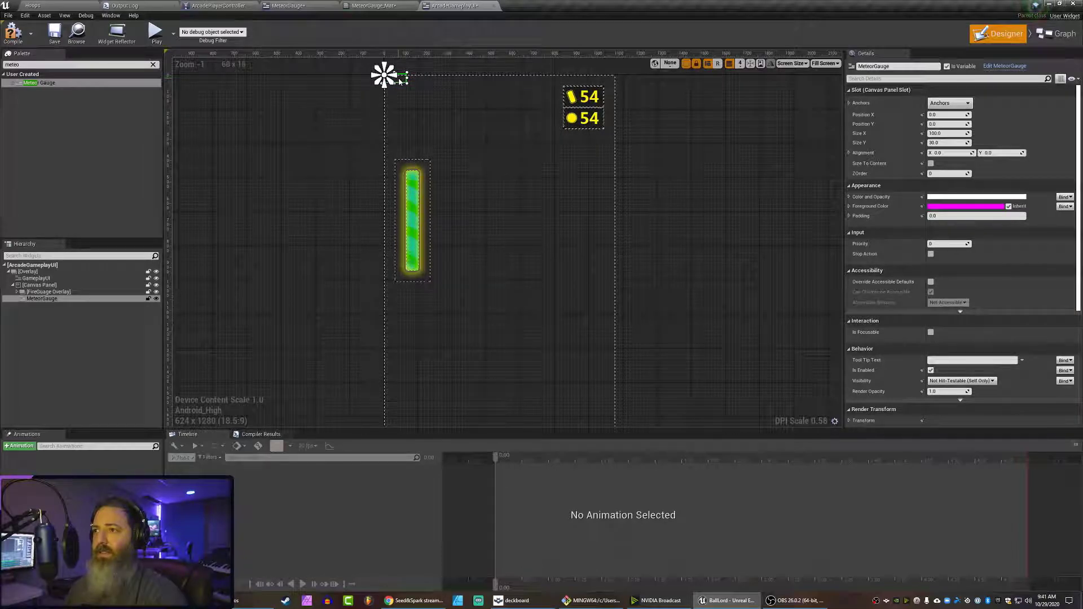
pyautogui.moveTo(400, 80); pyautogui.dragTo(412, 307)
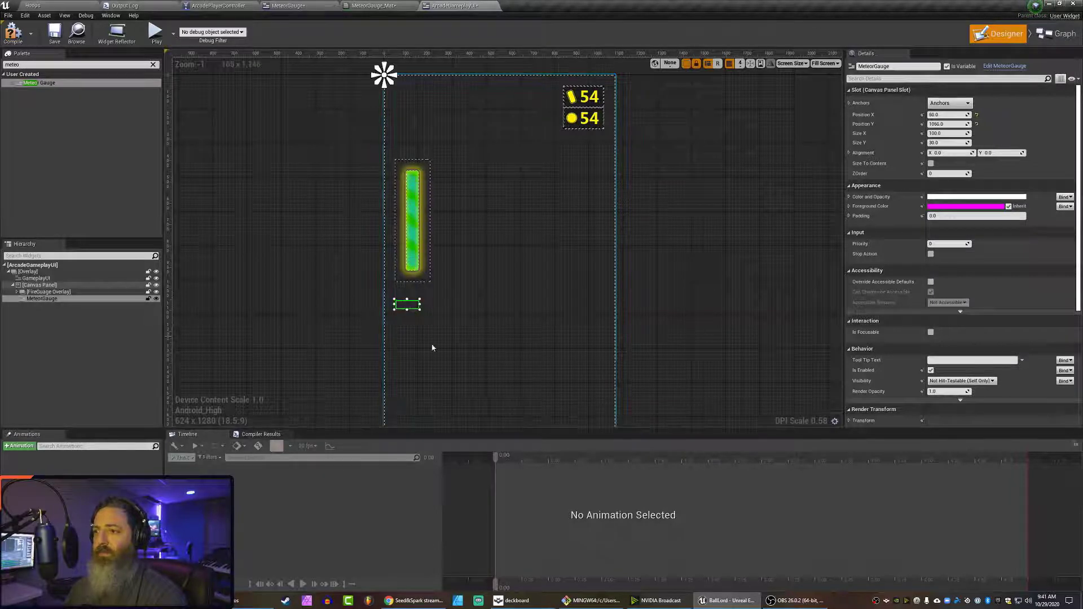
pyautogui.moveTo(302, 341); pyautogui.dragTo(305, 239, button='right')
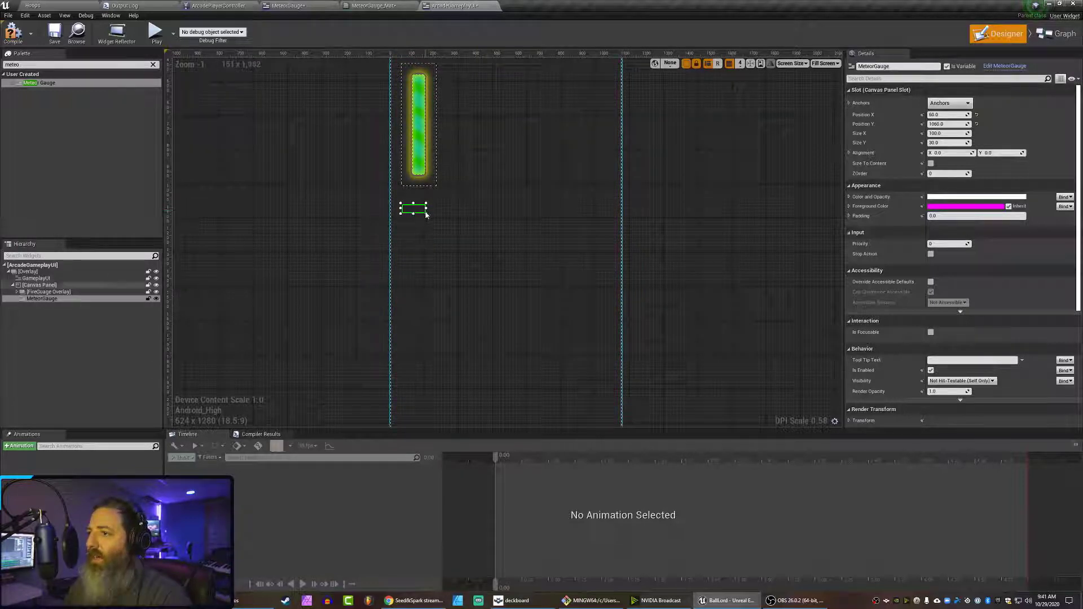
# Enlarge the MeteorGauge widget downward to about 150 wide, matching the fire gauge's width, and compile the layout.
pyautogui.moveTo(427, 214); pyautogui.dragTo(436, 267)
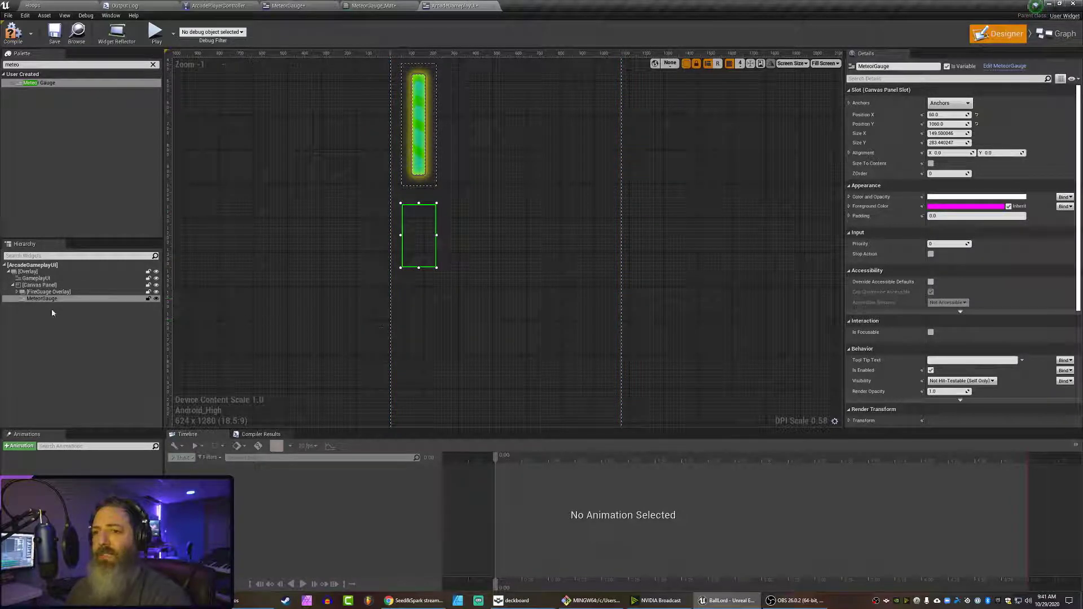
pyautogui.click(278, 321)
pyautogui.click(19, 34)
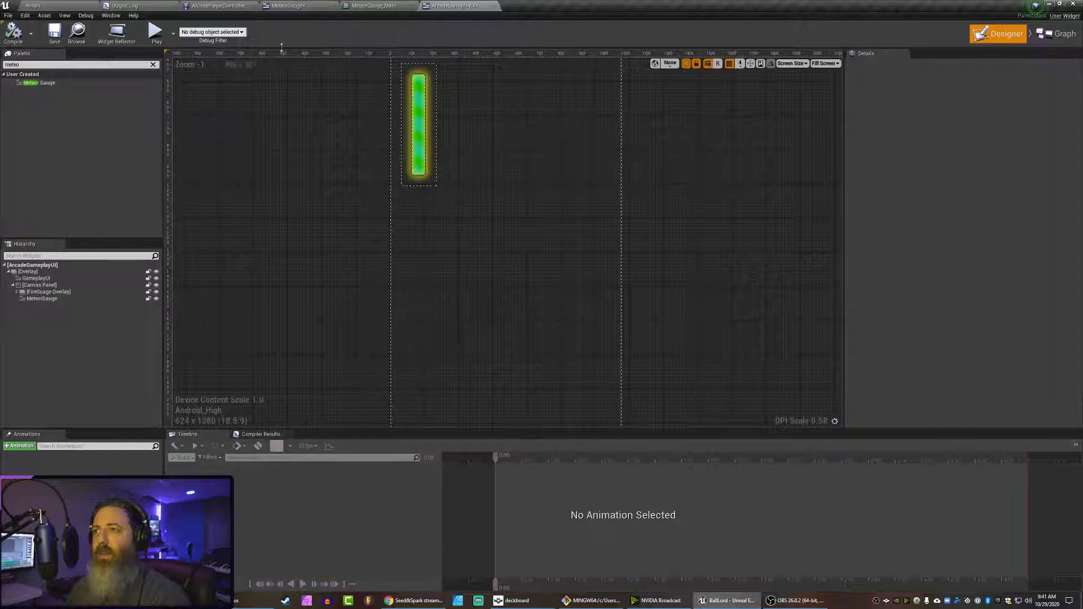
# Check the MeteorGauge_Mat material and the MeteorGauge widget, and inspect how the gauge displays in the ArcadeGameplayUI layout.
pyautogui.click(373, 5)
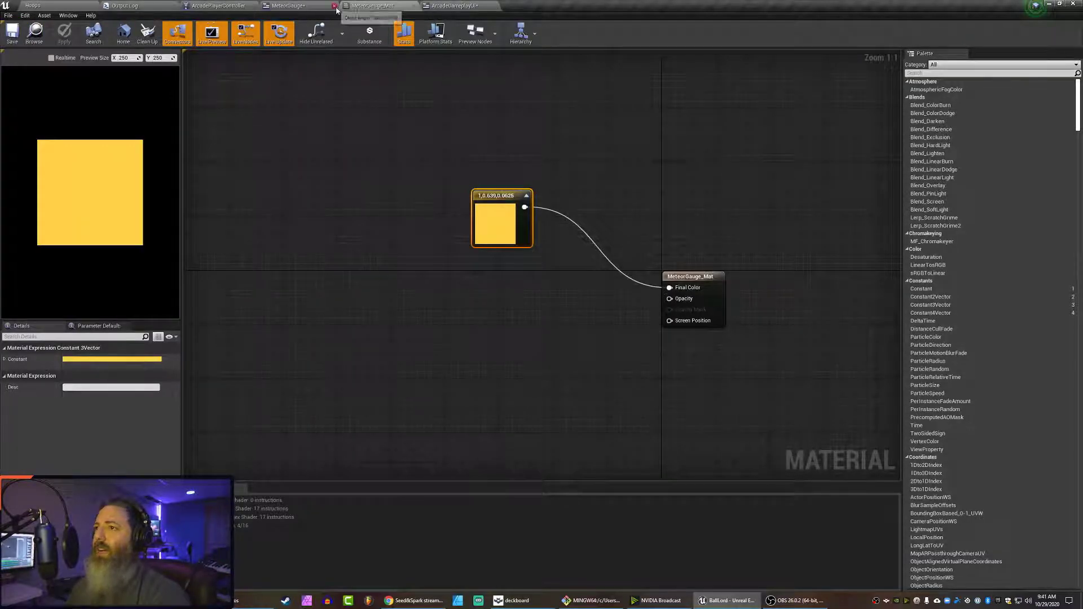
pyautogui.click(286, 6)
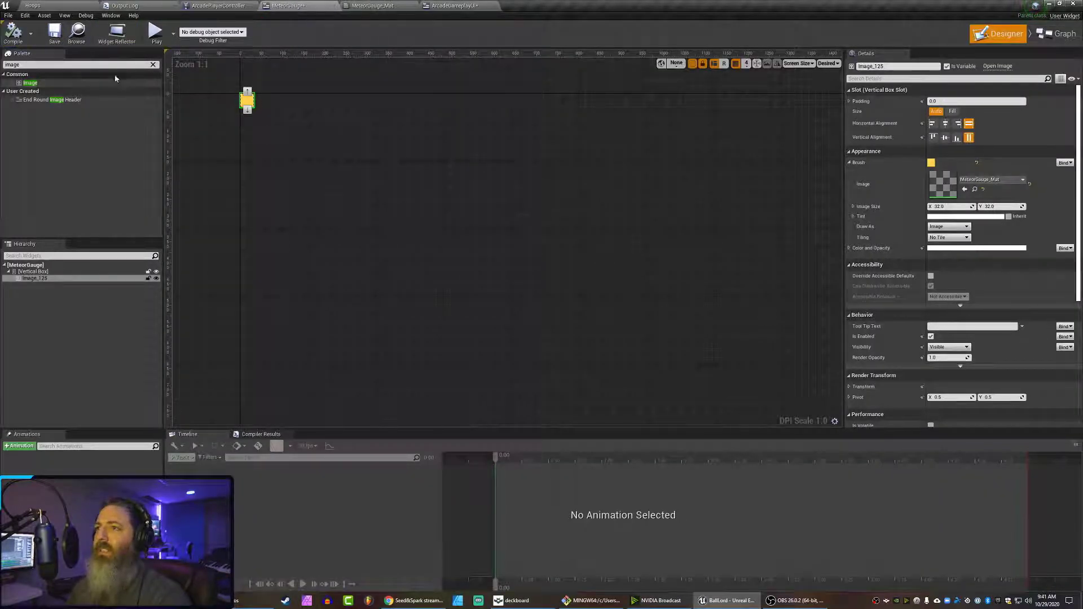
pyautogui.click(440, 6)
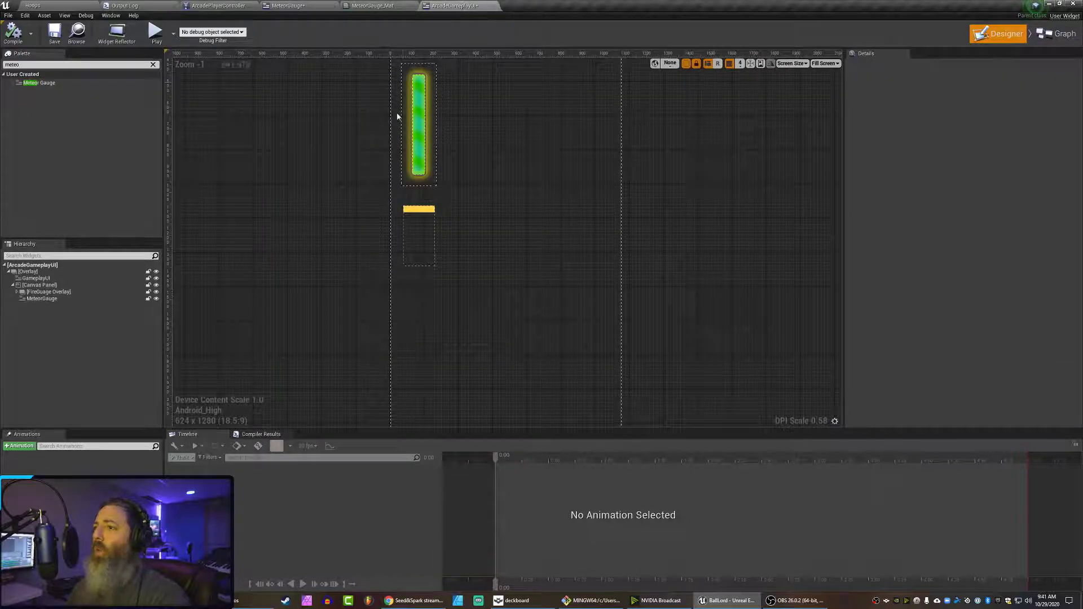
pyautogui.click(418, 243)
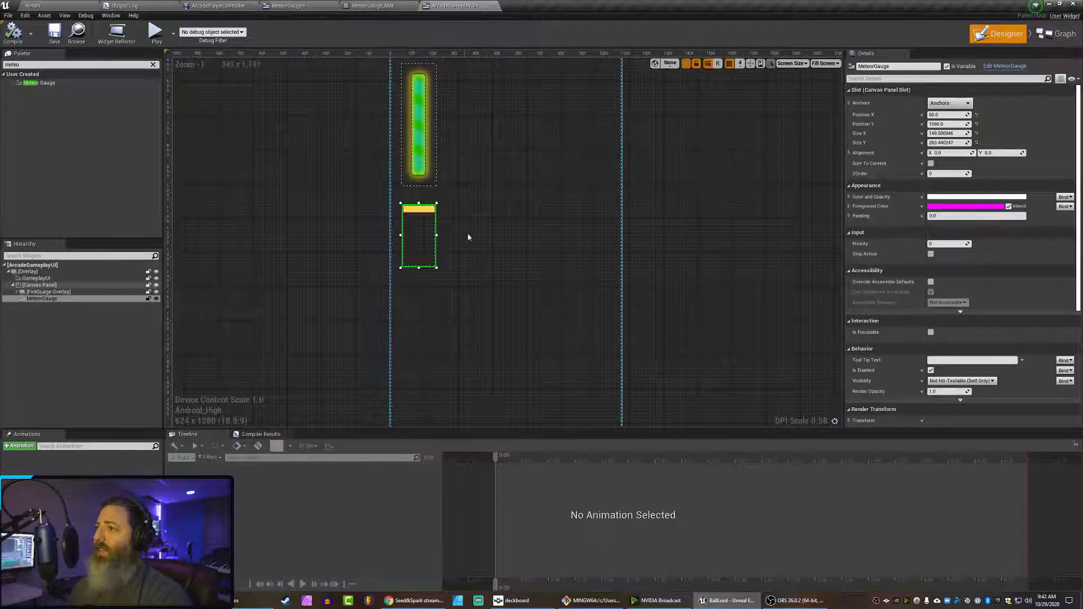
pyautogui.moveTo(492, 216); pyautogui.dragTo(483, 276, button='right')
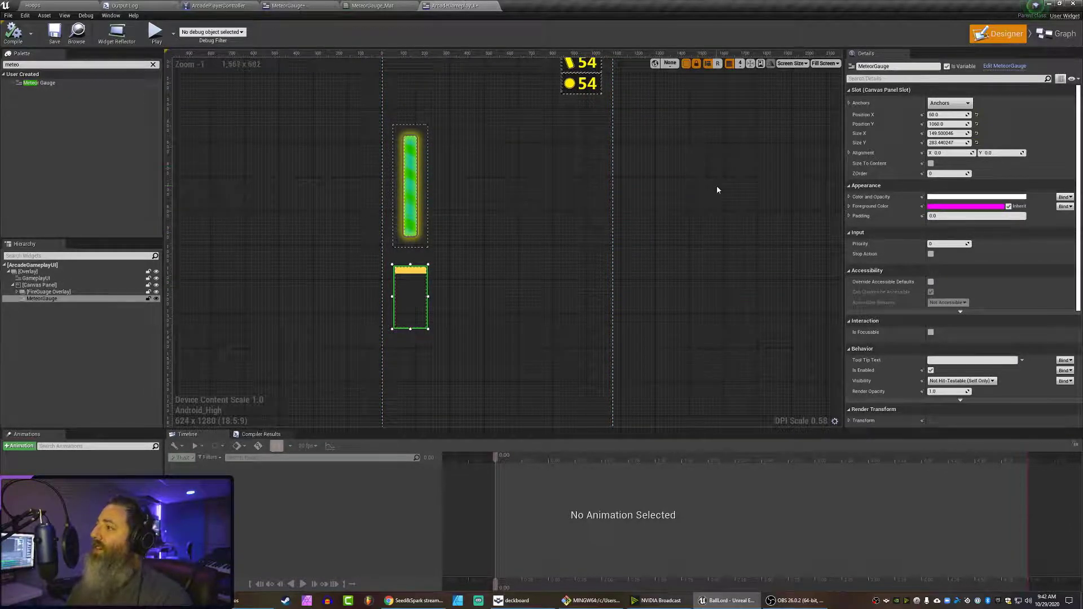
pyautogui.moveTo(716, 185); pyautogui.dragTo(719, 229, button='right')
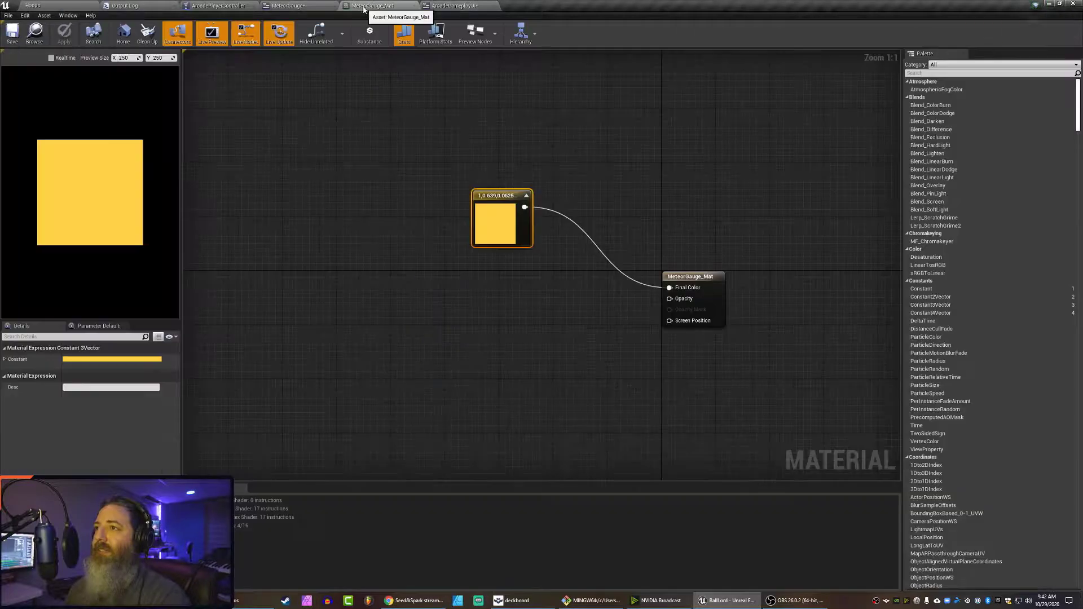
# Add a RadialGradientExponential node to the MeteorGauge_Mat graph and place it well to the left of the yellow color constant.
pyautogui.click(389, 6)
pyautogui.moveTo(398, 264); pyautogui.dragTo(464, 290, button='right')
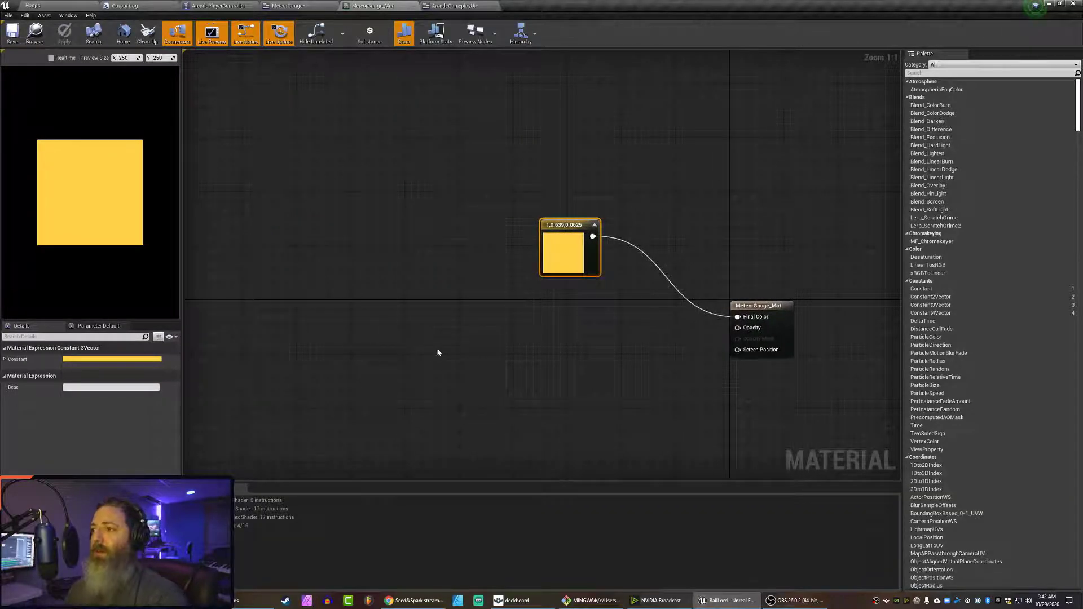
pyautogui.moveTo(466, 393); pyautogui.dragTo(526, 341, button='right')
pyautogui.moveTo(612, 337); pyautogui.dragTo(551, 319, button='right')
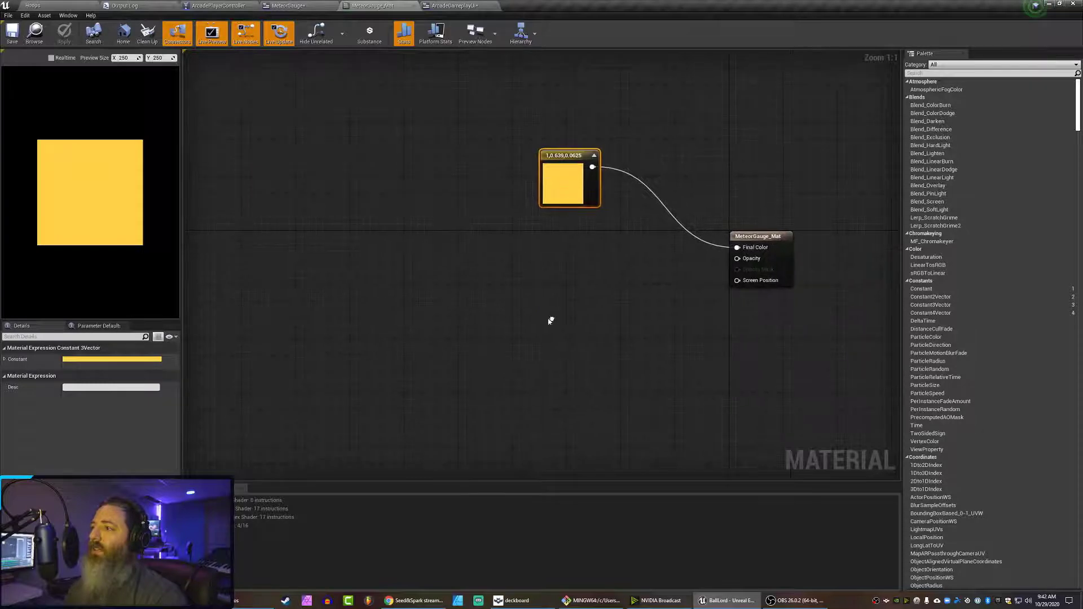
pyautogui.click(434, 282)
pyautogui.rightClick(440, 267)
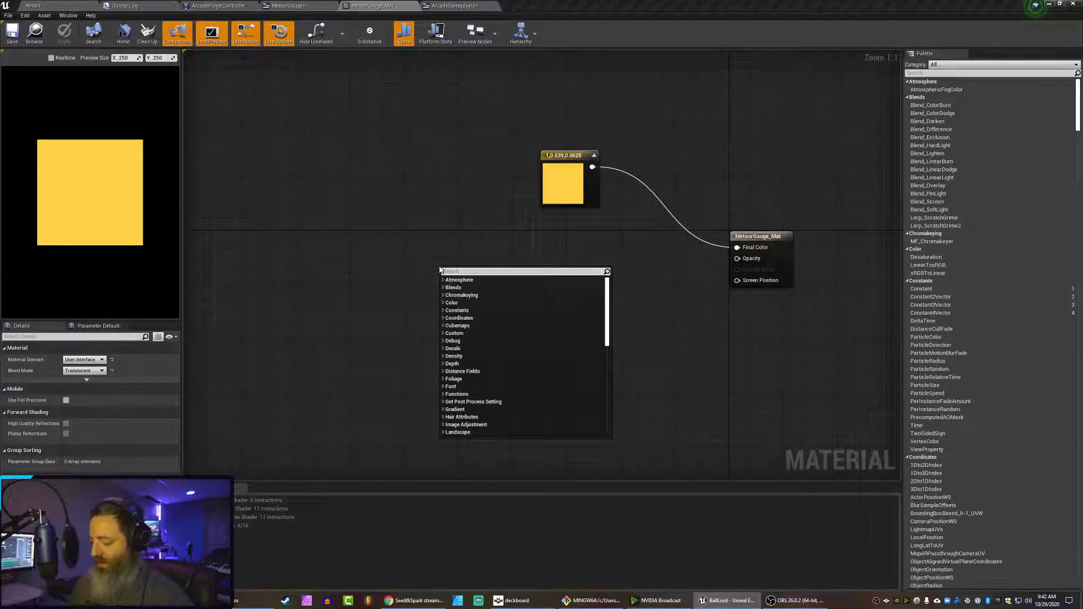
pyautogui.write('radial')
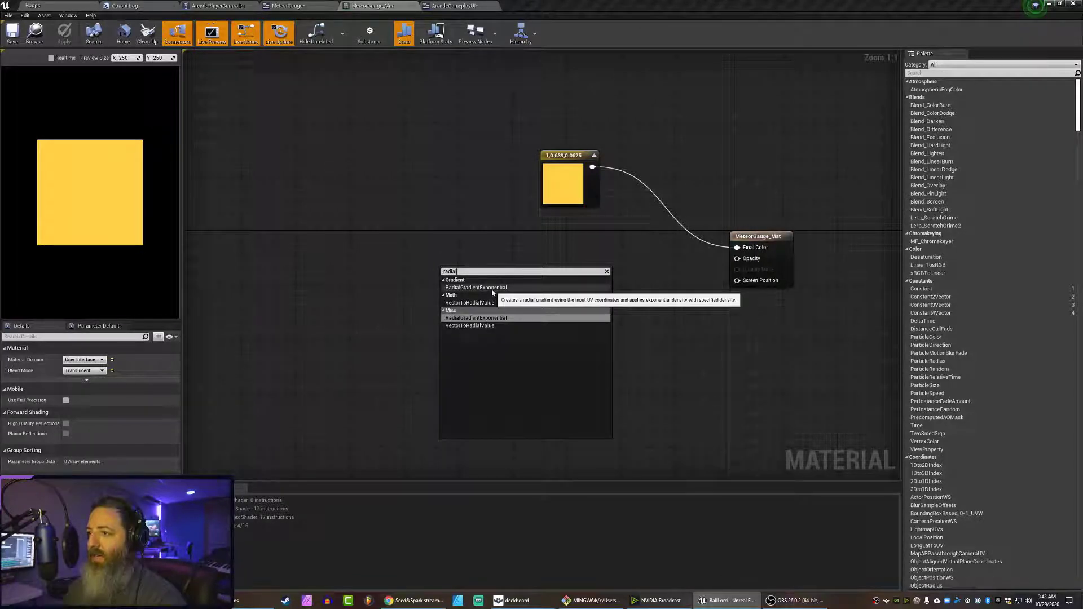
pyautogui.click(492, 289)
pyautogui.moveTo(496, 270); pyautogui.dragTo(359, 255)
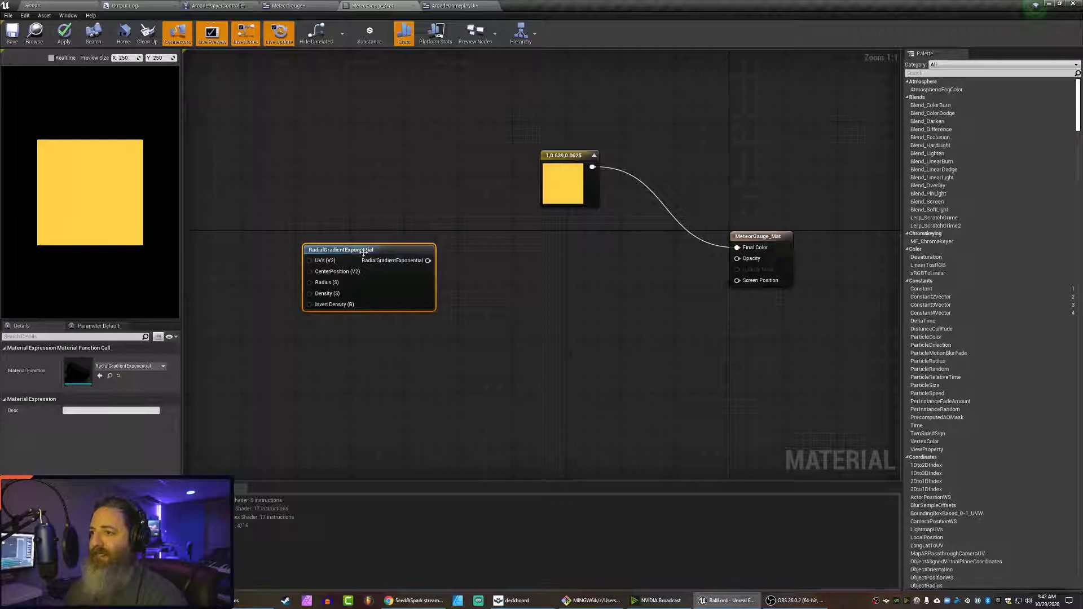
pyautogui.moveTo(363, 250); pyautogui.dragTo(296, 257)
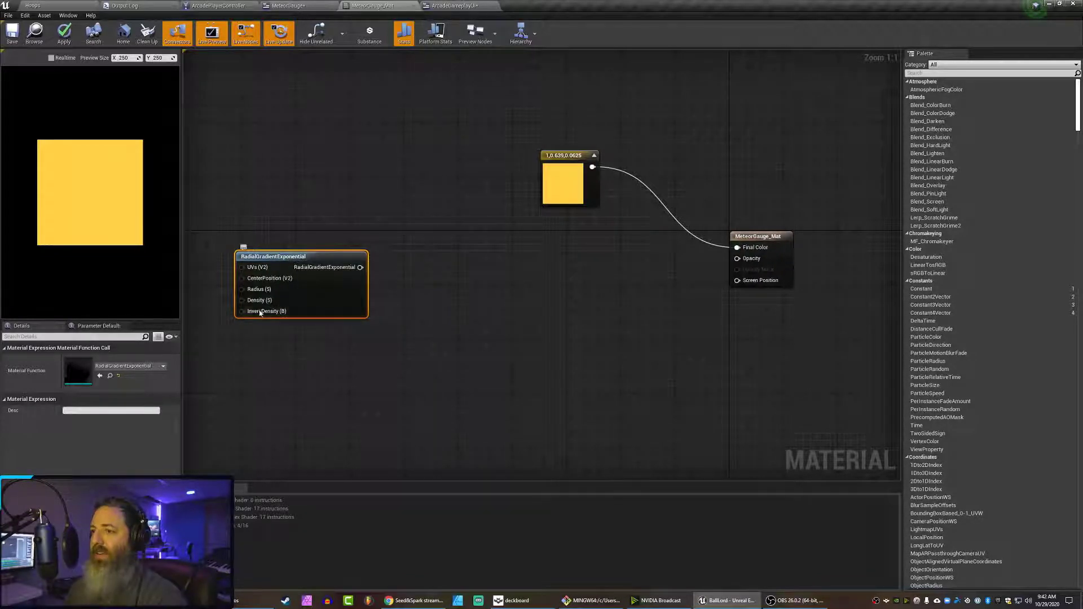
# Preview the RadialGradientExponential node's output in the material preview.
pyautogui.rightClick(343, 258)
pyautogui.click(363, 274)
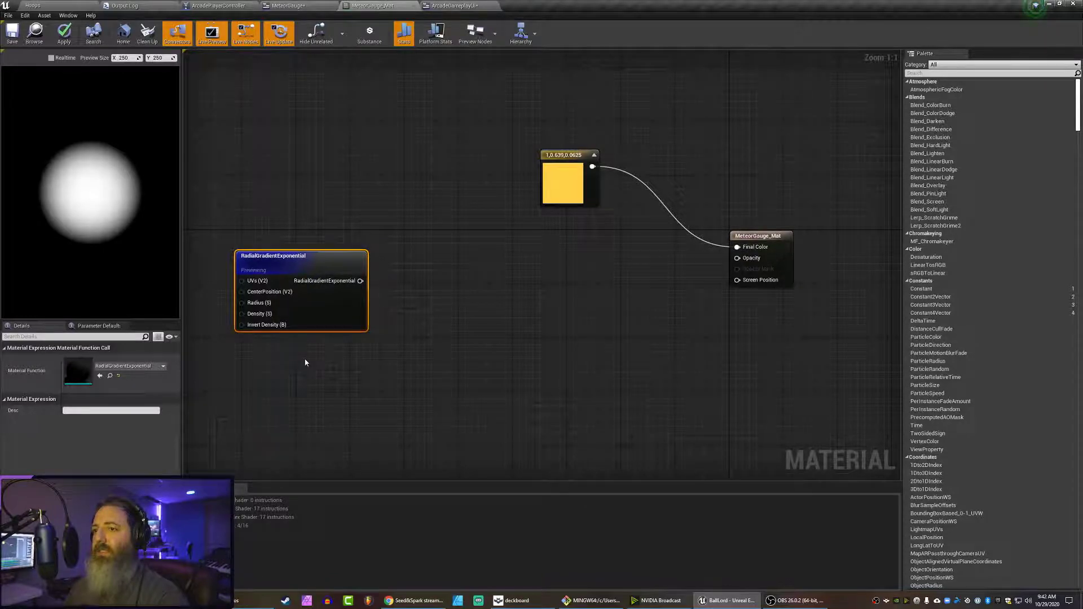
pyautogui.moveTo(306, 362); pyautogui.dragTo(362, 355, button='right')
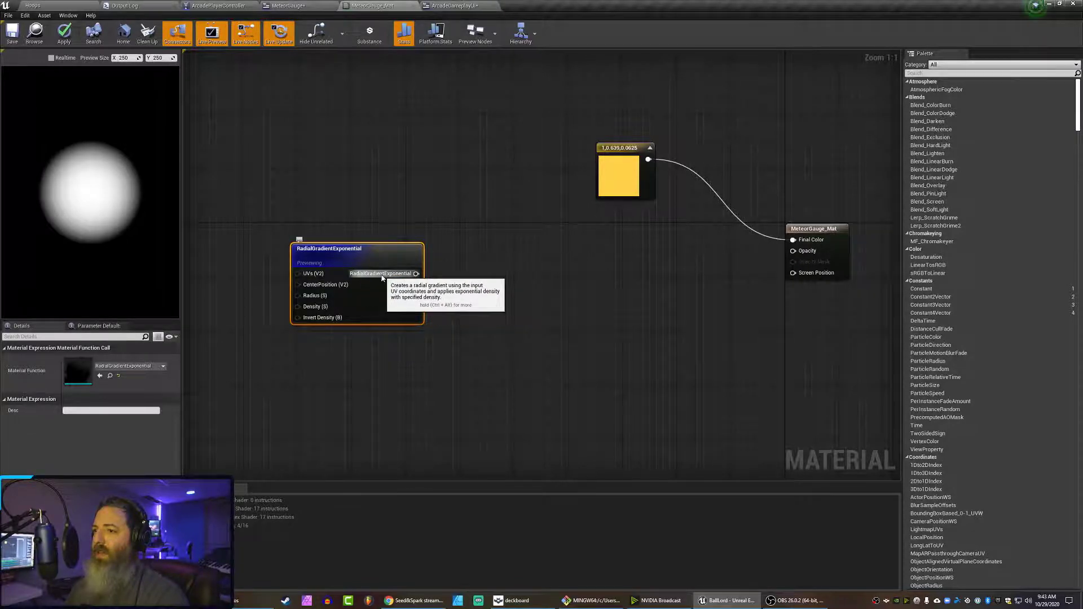
# Add a TexCoord node and connect it to the UVs input of the RadialGradientExponential node.
pyautogui.press('f')
pyautogui.rightClick(371, 297)
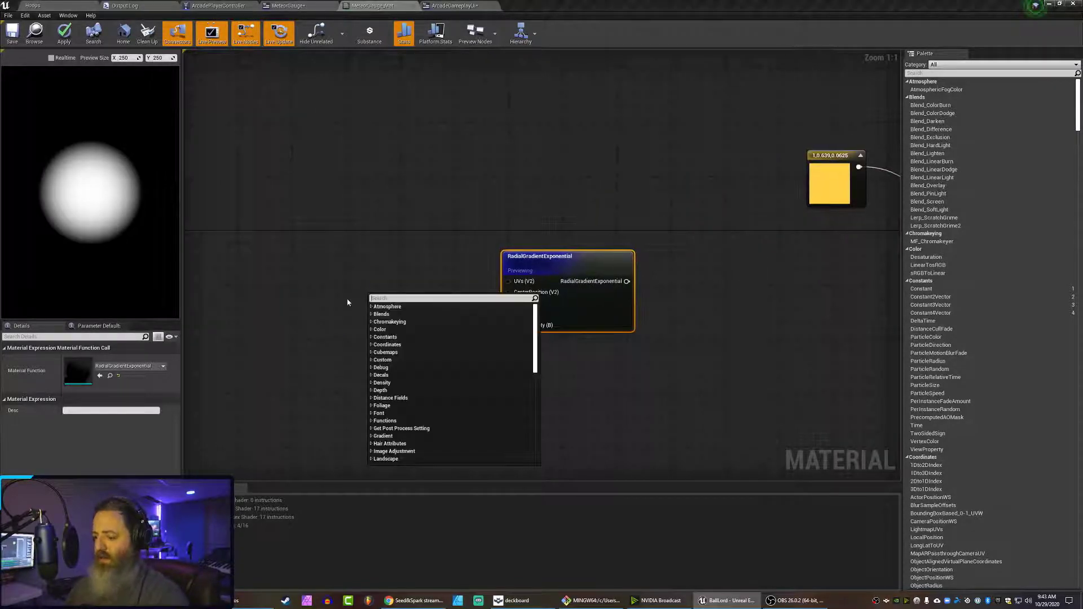
pyautogui.write('text')
pyautogui.press('Return')
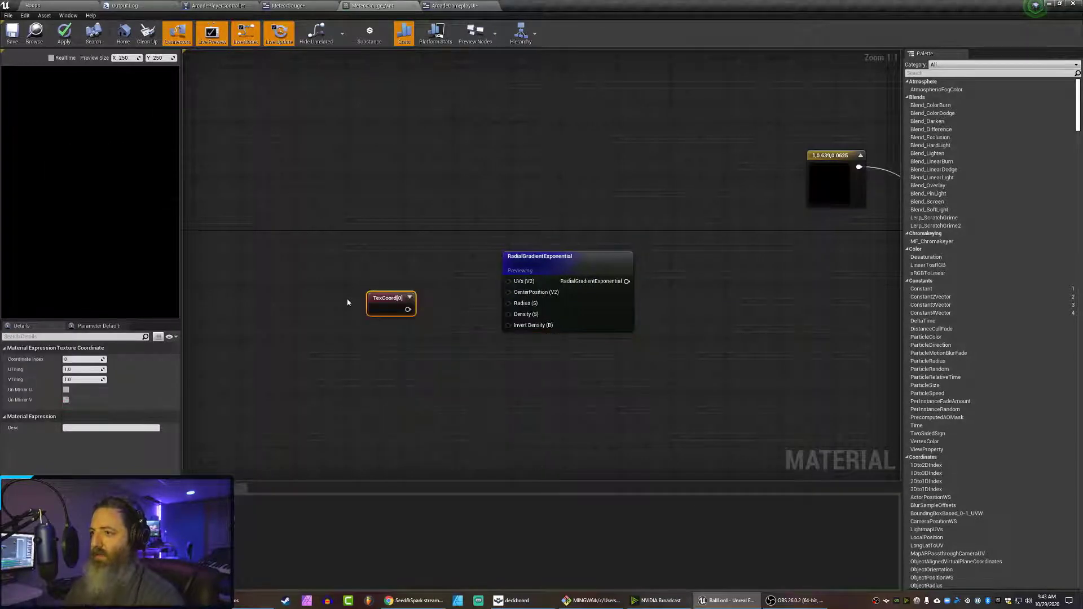
pyautogui.moveTo(398, 299); pyautogui.dragTo(509, 281)
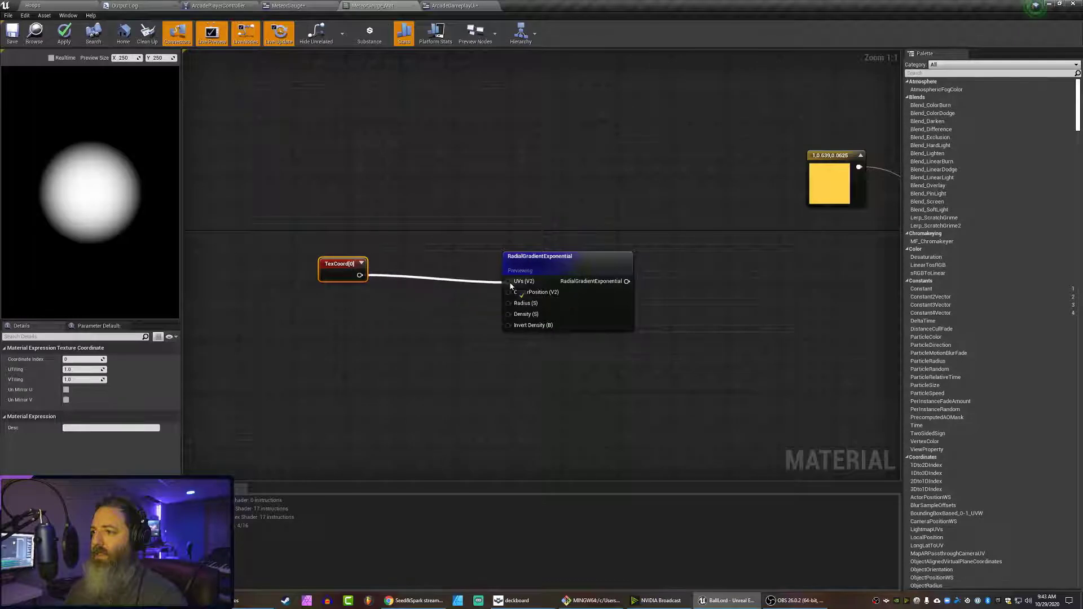
pyautogui.moveTo(344, 263); pyautogui.dragTo(385, 269)
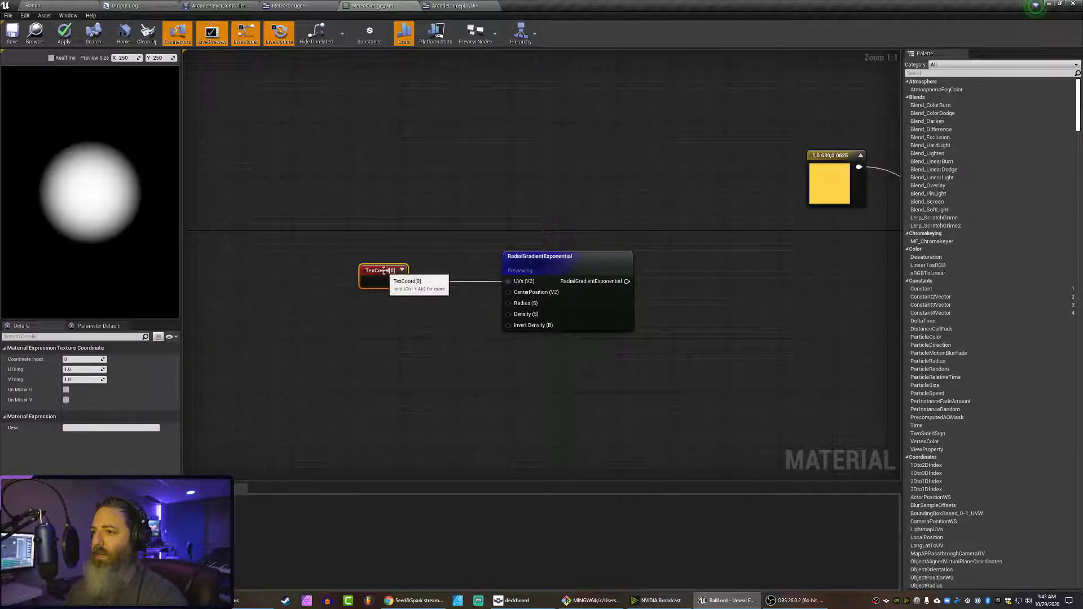
pyautogui.moveTo(461, 341); pyautogui.dragTo(410, 330, button='right')
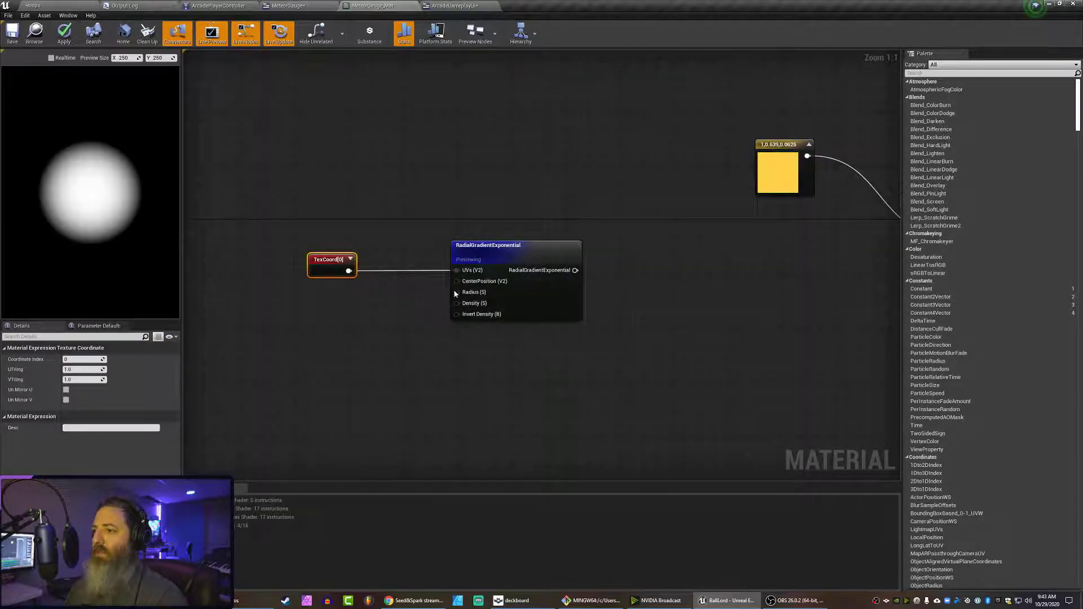
# Create a scalar parameter named "Radius" feeding the gradient's Radius input, and place it below the TexCoord node.
pyautogui.moveTo(457, 292); pyautogui.dragTo(393, 343)
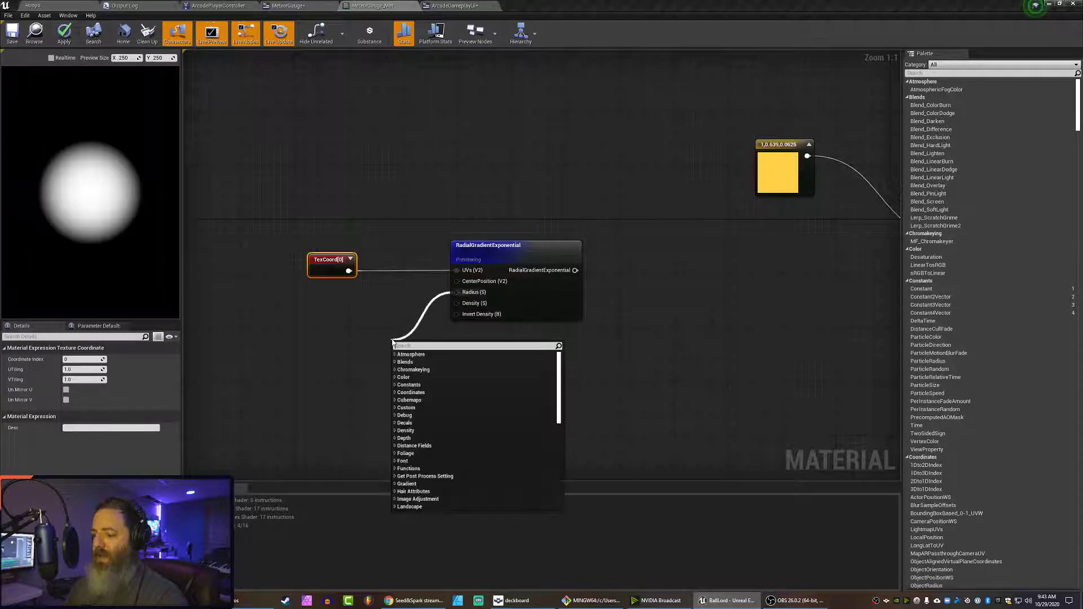
pyautogui.write('float')
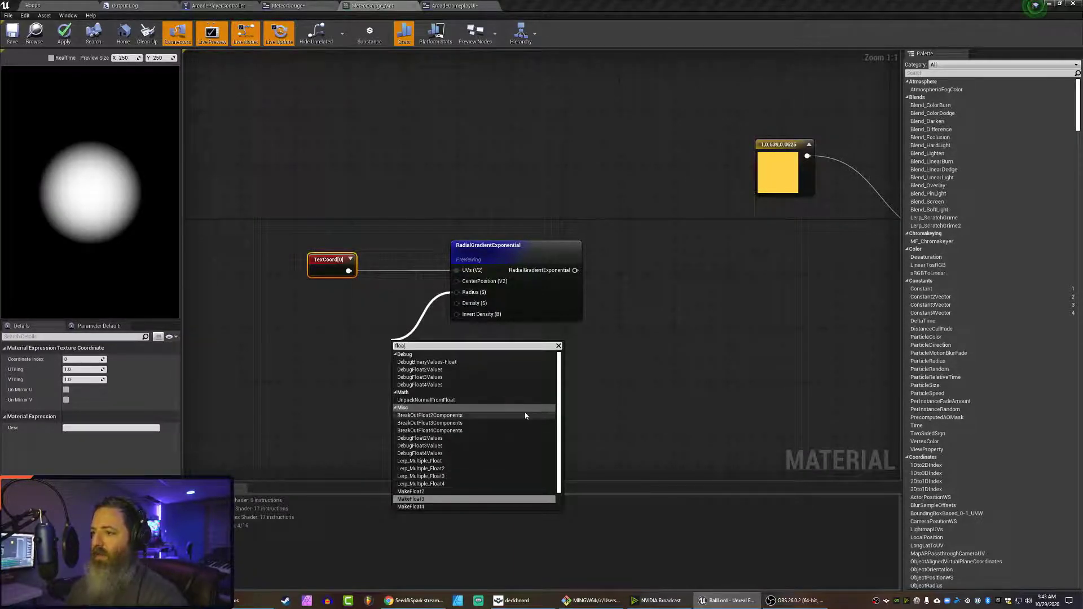
pyautogui.hotkey('ctrl', 'a')
pyautogui.write('sca')
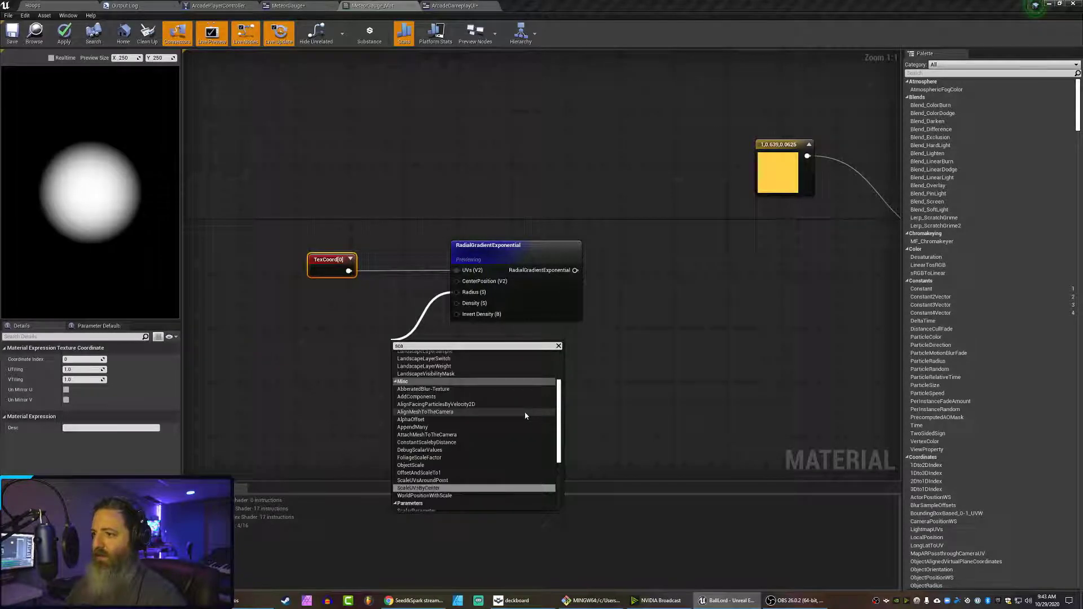
pyautogui.write('lar')
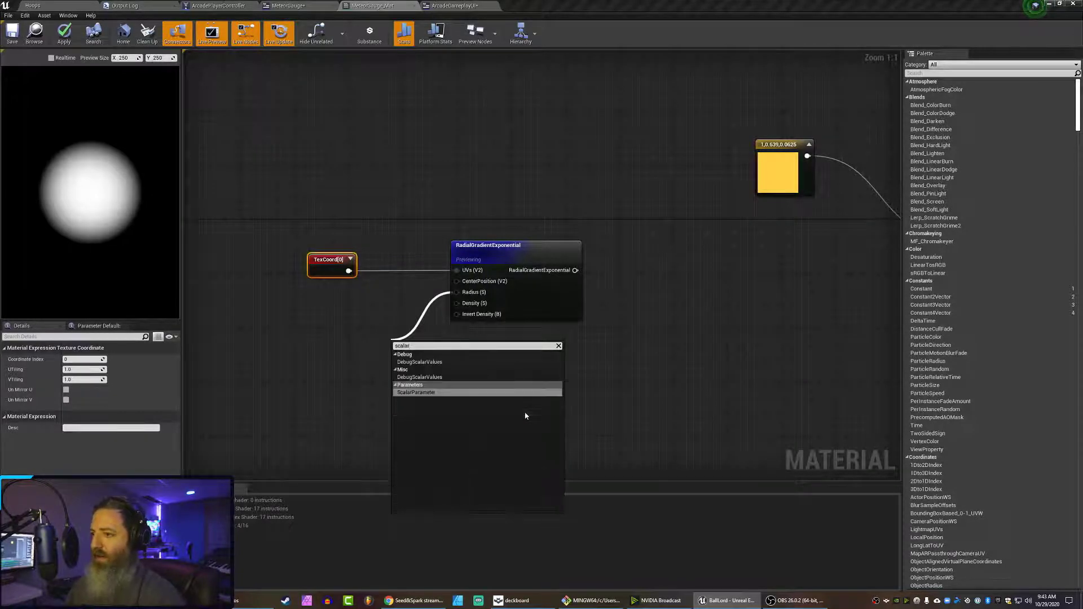
pyautogui.click(449, 392)
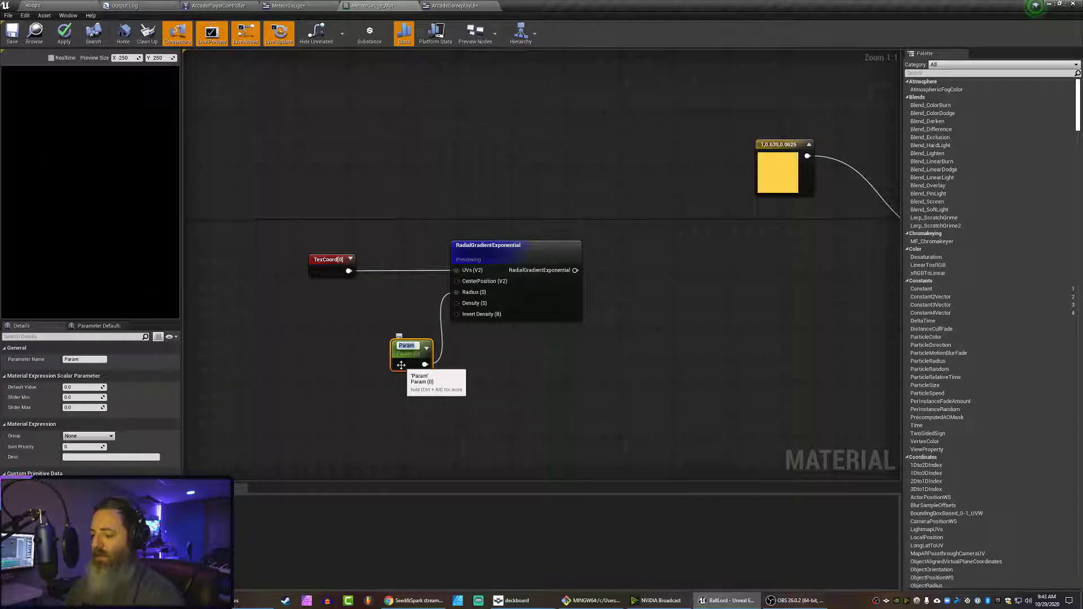
pyautogui.write('Radius')
pyautogui.press('Return')
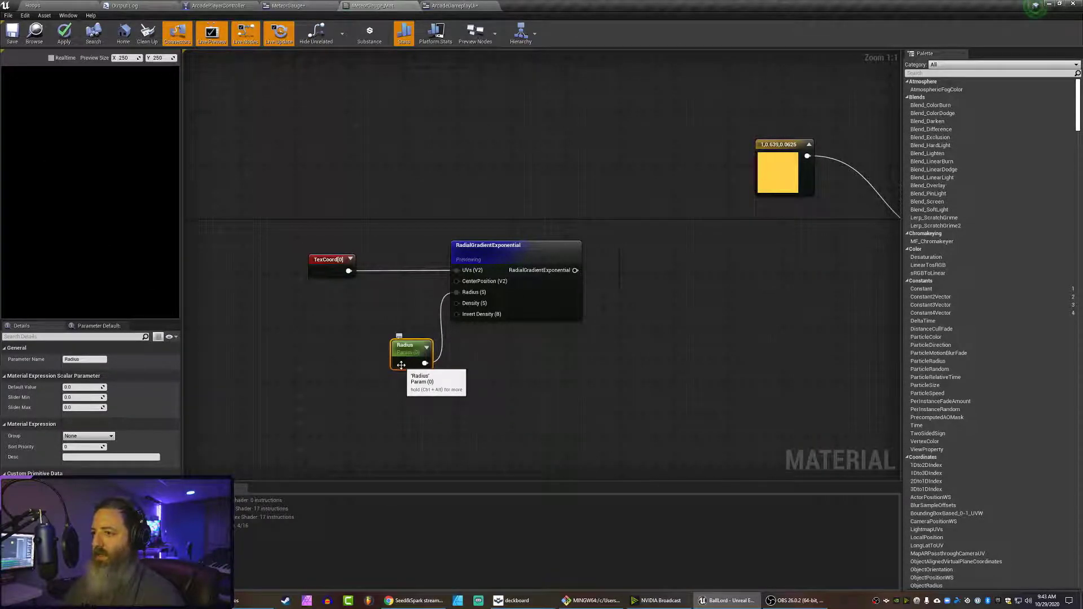
pyautogui.moveTo(398, 350); pyautogui.dragTo(352, 319)
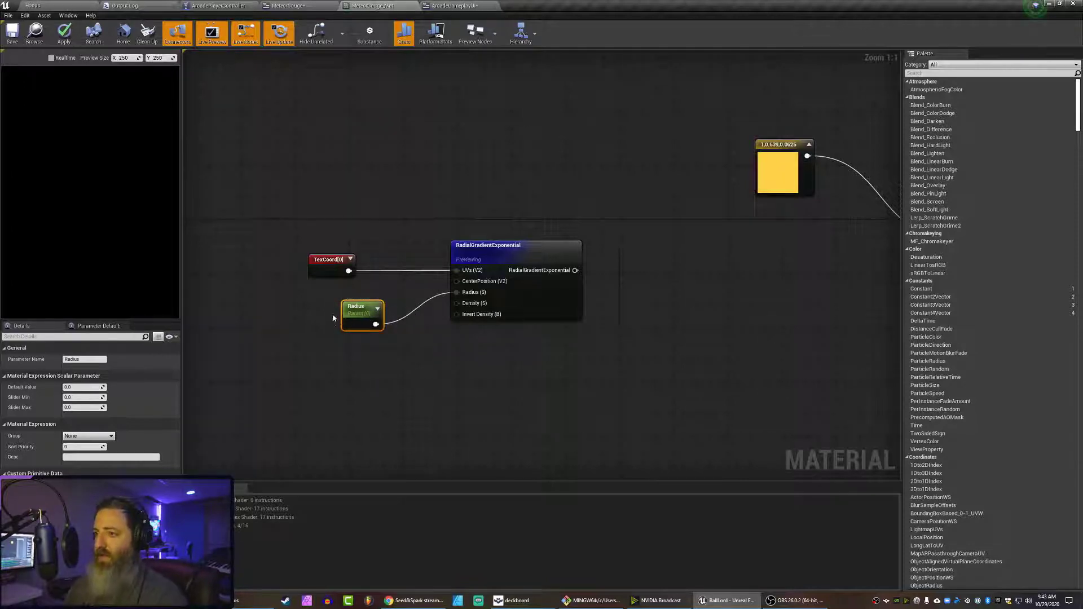
# Duplicate the Radius parameter, rename the copy "Density", and connect it to the gradient's Density input.
pyautogui.hotkey('ctrl', 'w')
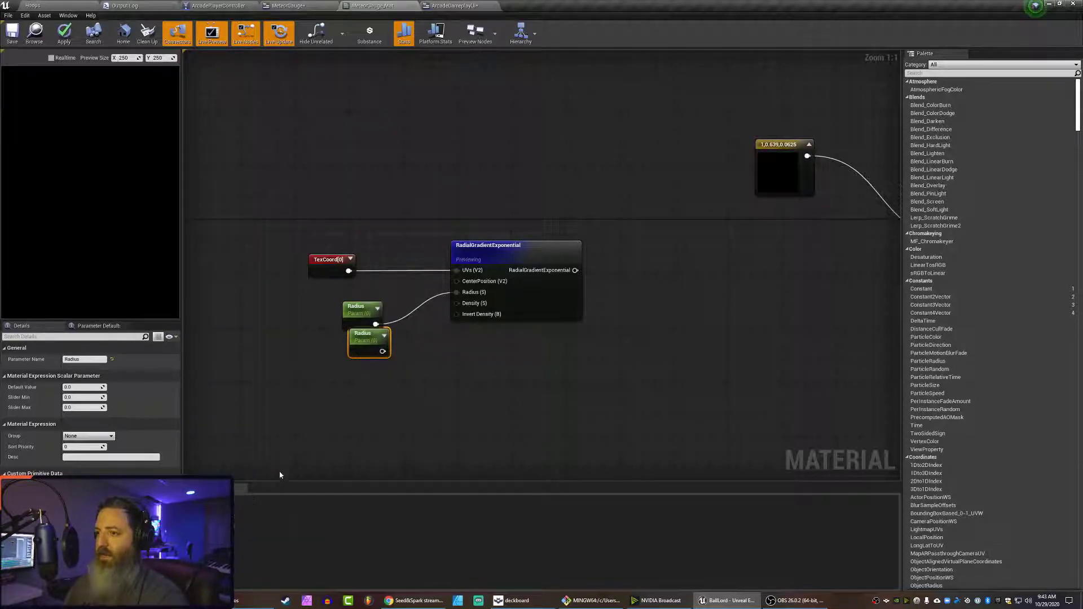
pyautogui.moveTo(368, 337); pyautogui.dragTo(365, 361)
pyautogui.click(361, 353)
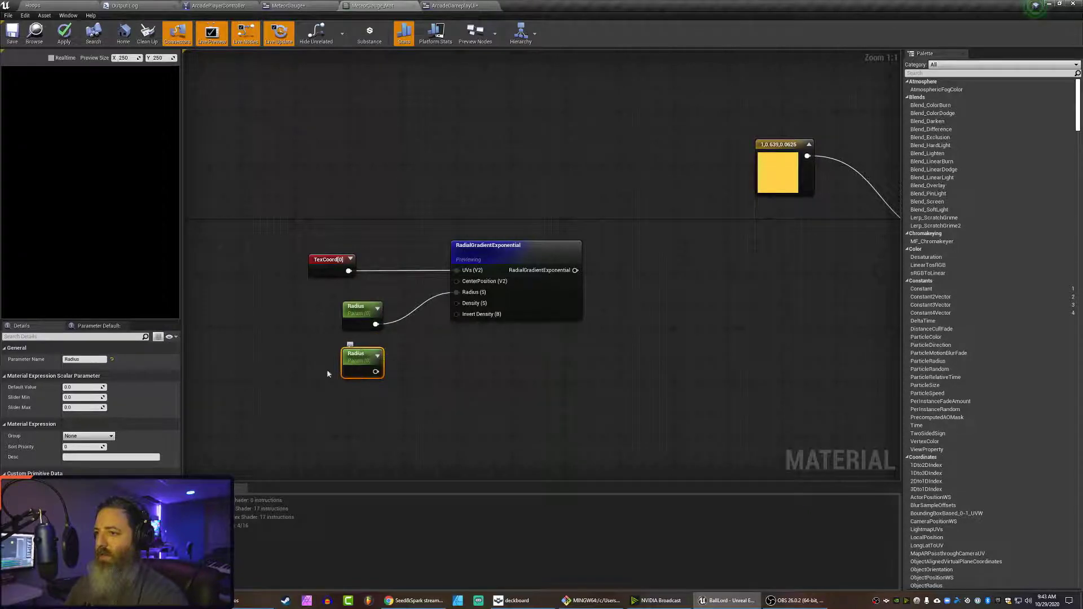
pyautogui.click(77, 364)
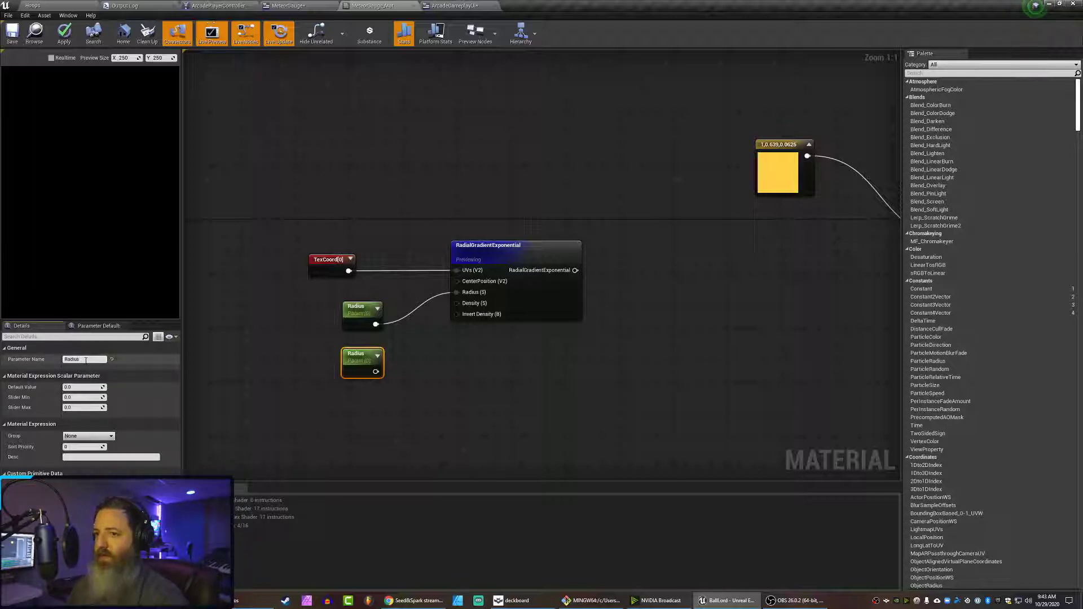
pyautogui.click(67, 361)
pyautogui.press('BackSpace')
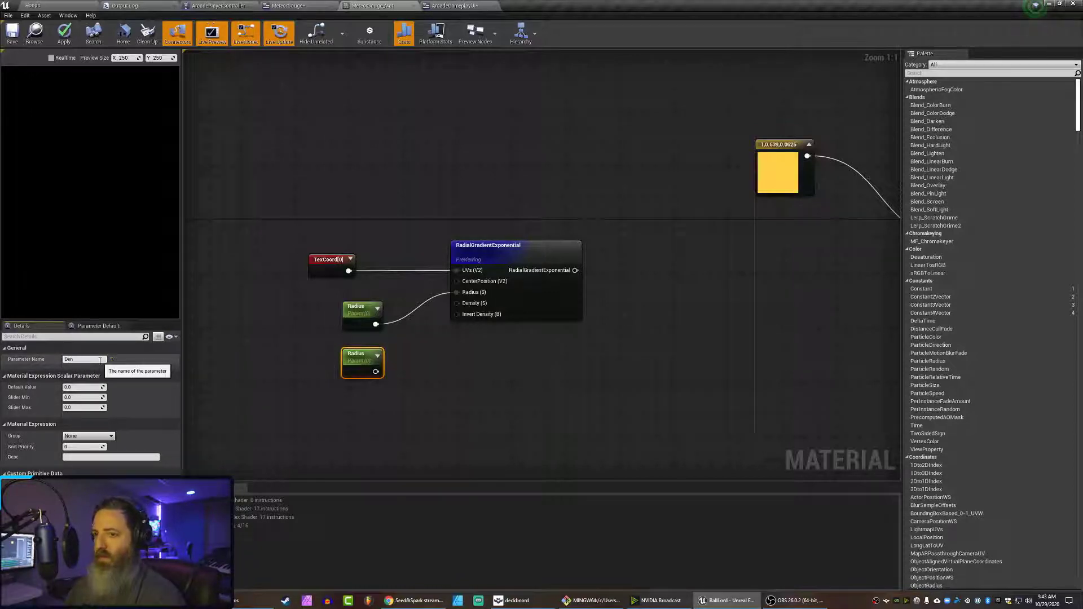
pyautogui.write('Density')
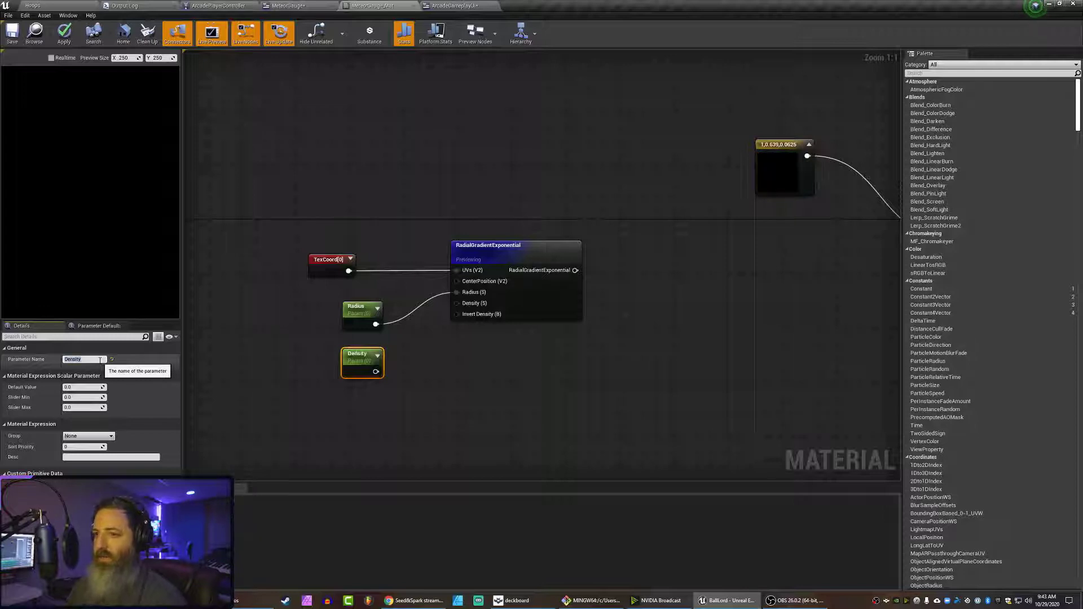
pyautogui.press('Return')
pyautogui.moveTo(375, 371); pyautogui.dragTo(456, 303)
# Move the Radius parameter node slightly up and left, and set its default value to 1.
pyautogui.moveTo(361, 310); pyautogui.dragTo(347, 302)
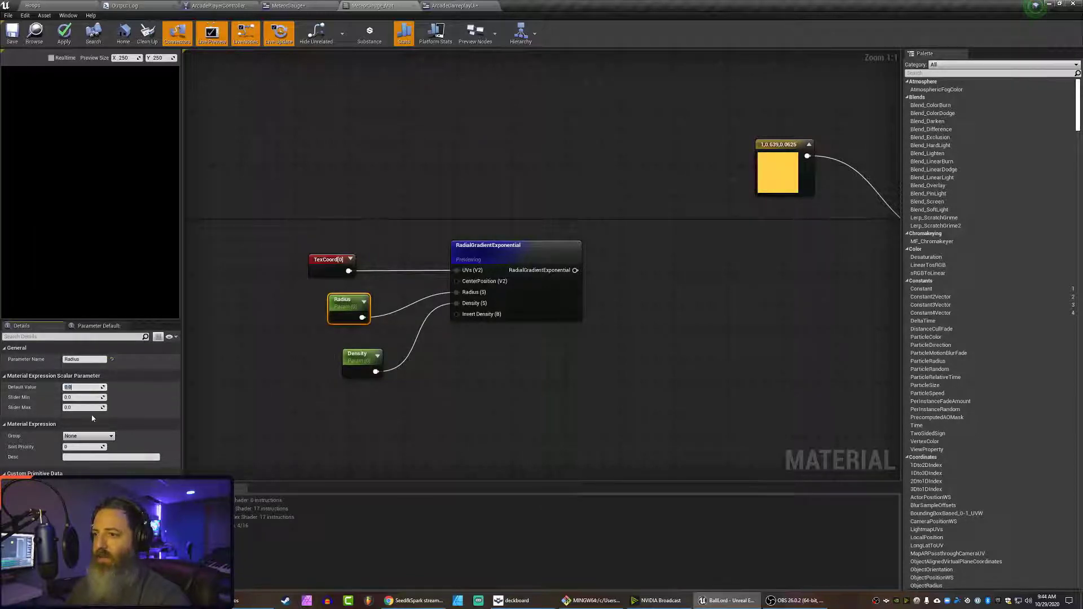
pyautogui.write('1')
pyautogui.press('Return')
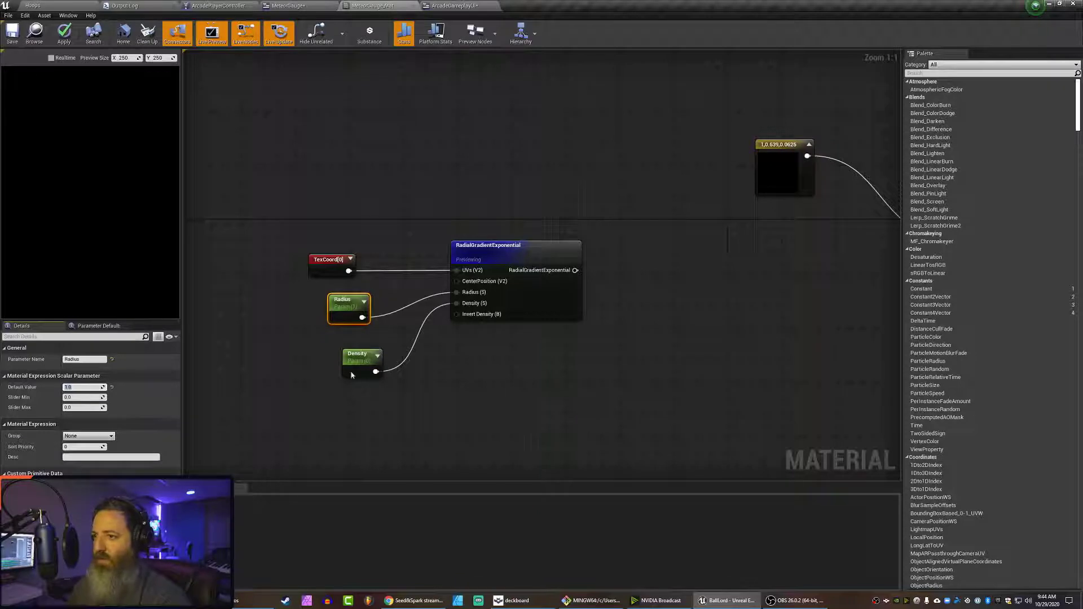
# Shift the Density parameter node slightly down and left, set its default value to 2.33, and select the RadialGradientExponential node.
pyautogui.moveTo(351, 374); pyautogui.dragTo(330, 381)
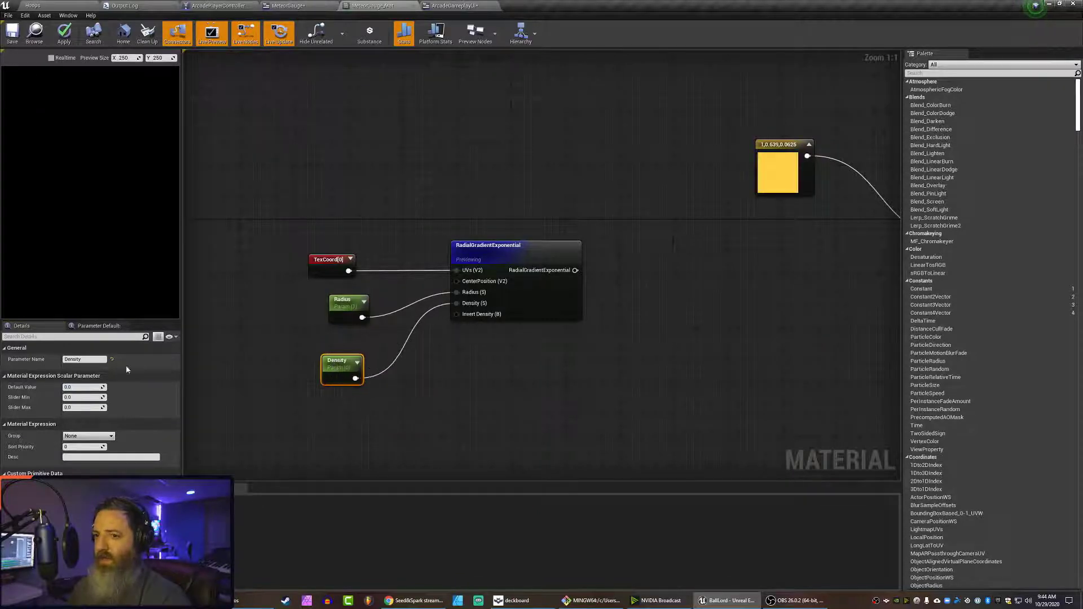
pyautogui.click(85, 387)
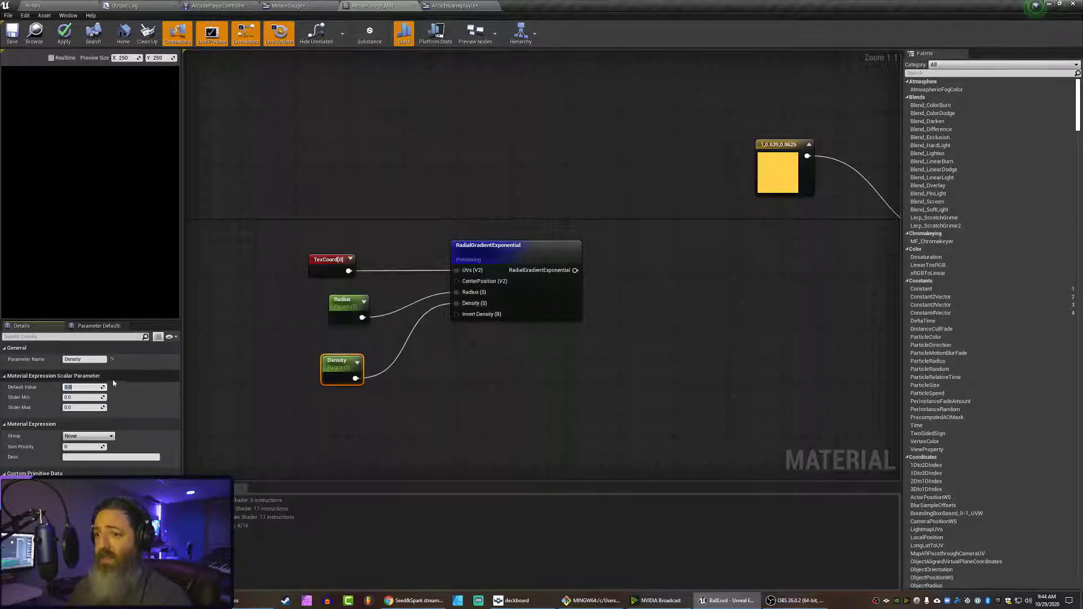
pyautogui.write('2.33')
pyautogui.press('Return')
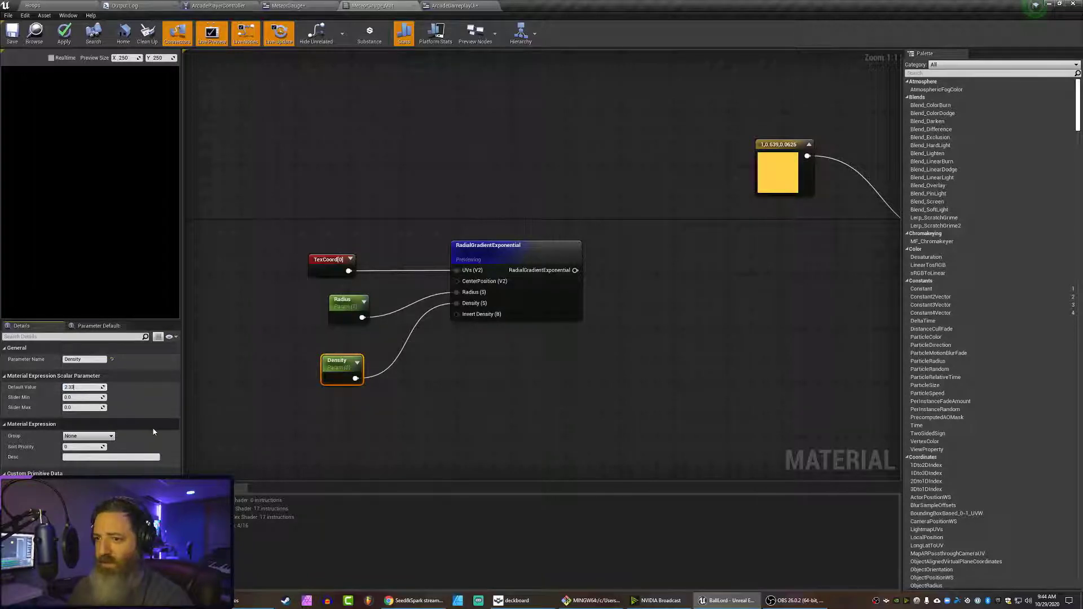
pyautogui.click(488, 251)
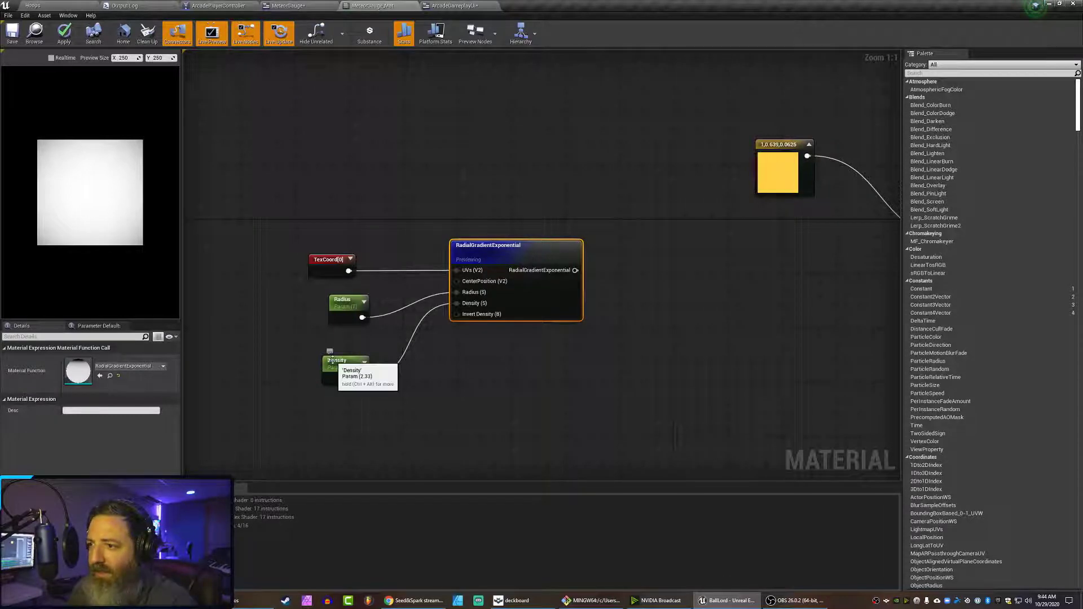
# Create a material instance of MeteorGauge_Mat in the UI Mats folder and open it.
pyautogui.click(59, 6)
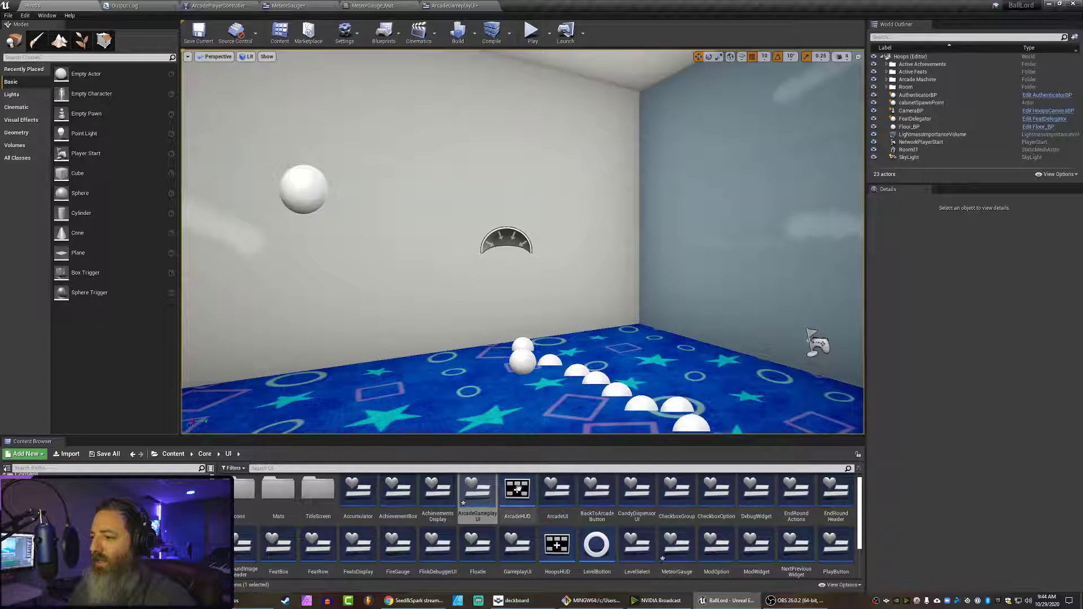
pyautogui.doubleClick(278, 490)
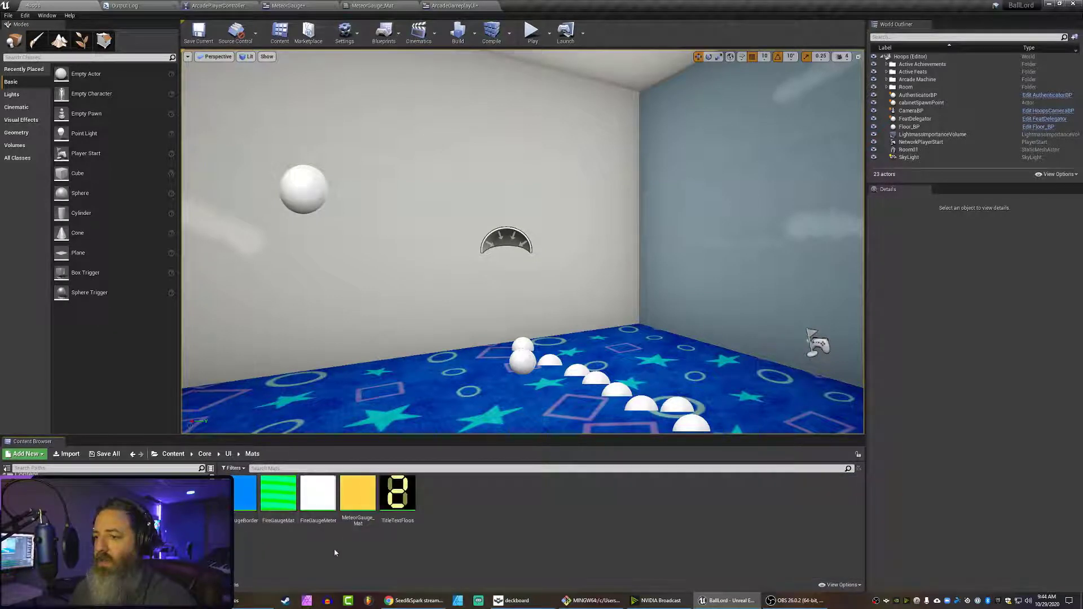
pyautogui.click(356, 494)
pyautogui.rightClick(356, 494)
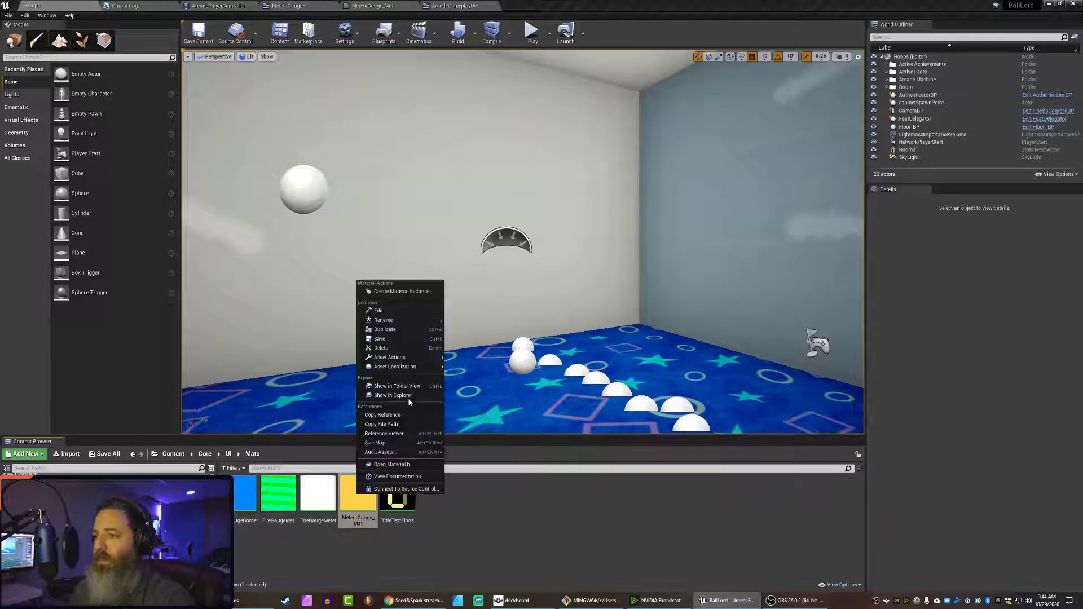
pyautogui.click(395, 293)
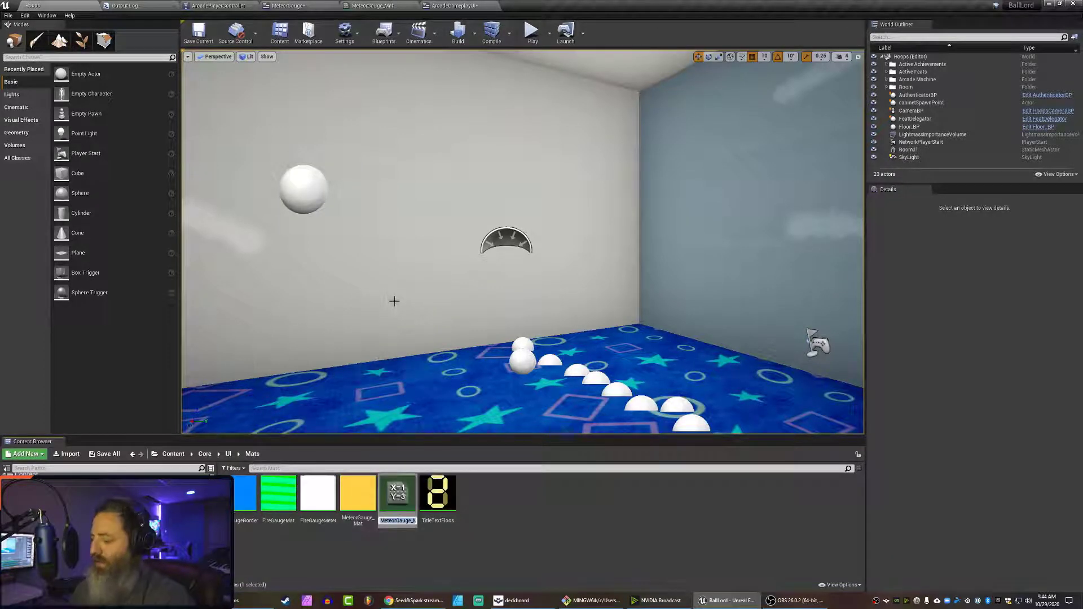
pyautogui.doubleClick(400, 492)
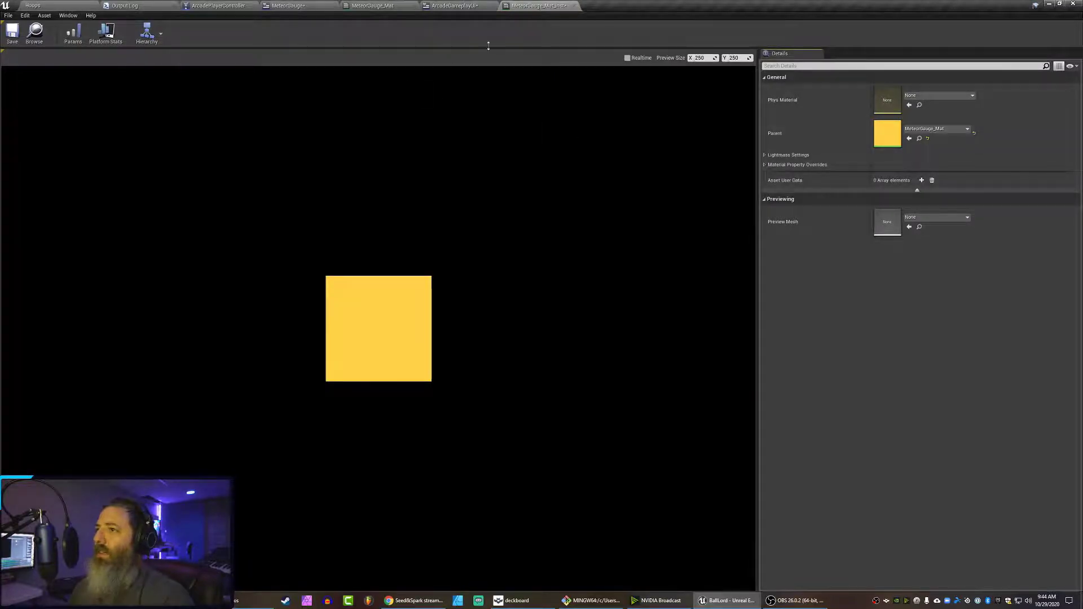
# Apply the pending changes to MeteorGauge_Mat and stop previewing the RadialGradientExponential node.
pyautogui.click(454, 5)
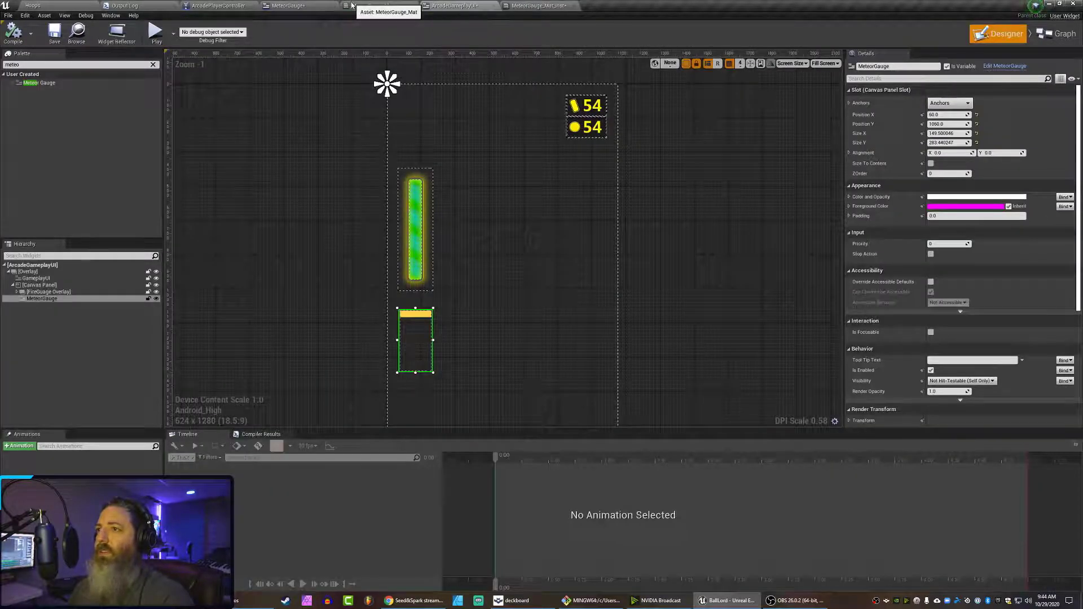
pyautogui.click(386, 5)
pyautogui.click(63, 32)
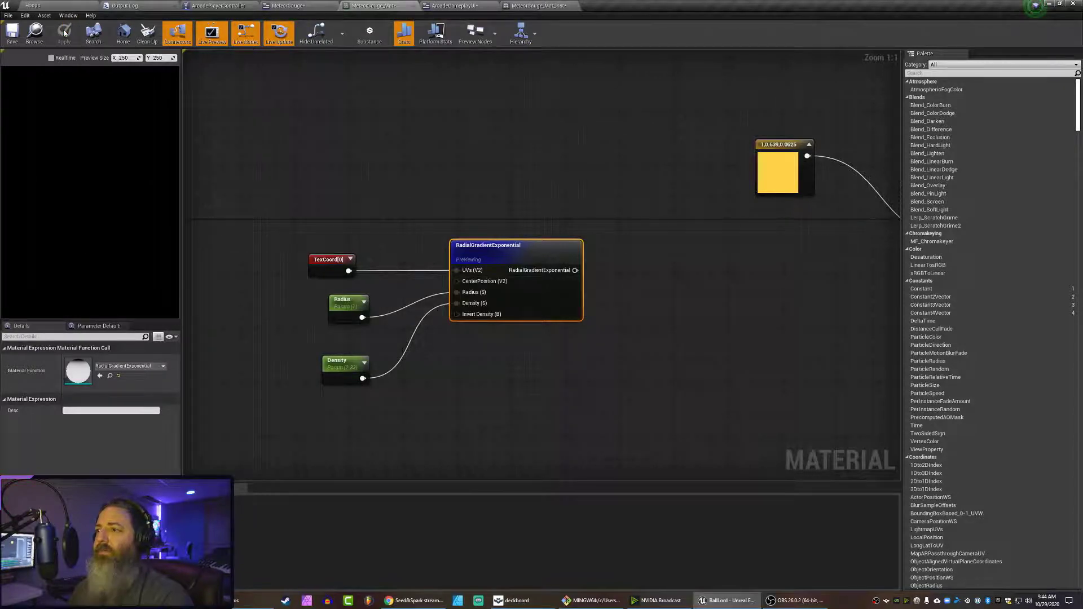
pyautogui.moveTo(548, 243); pyautogui.dragTo(456, 193, button='right')
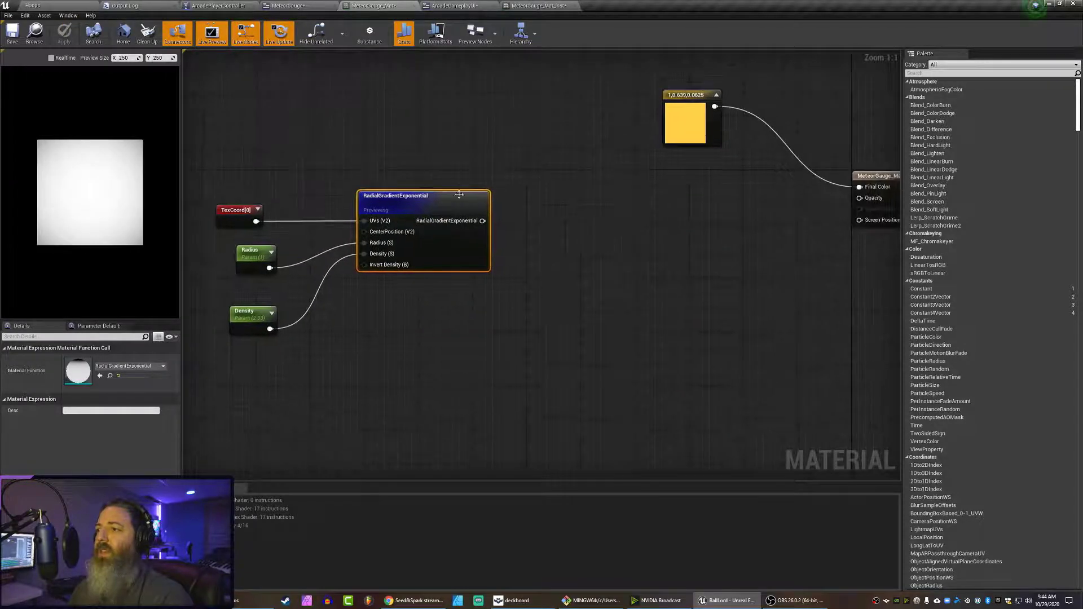
pyautogui.rightClick(454, 193)
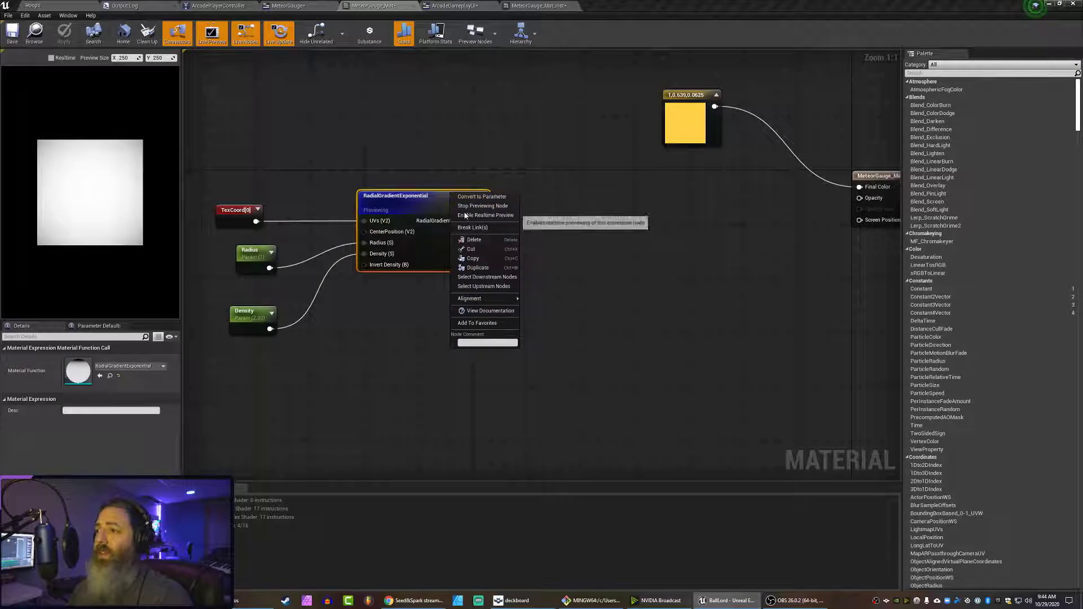
pyautogui.click(465, 205)
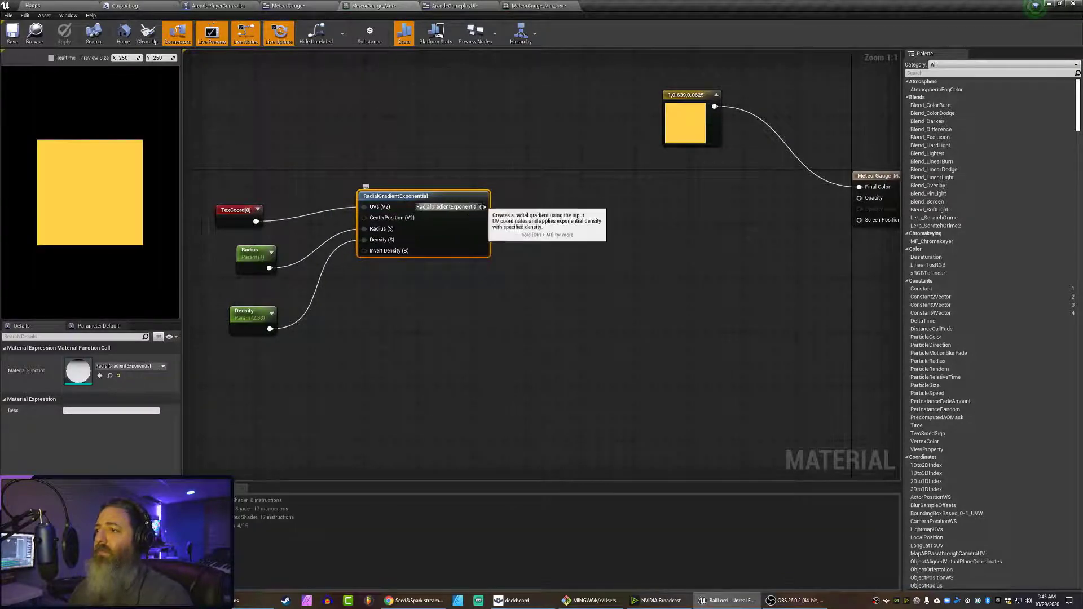
# Connect the RadialGradientExponential output to the material's Opacity input, and apply and save the material.
pyautogui.moveTo(483, 206); pyautogui.dragTo(860, 198)
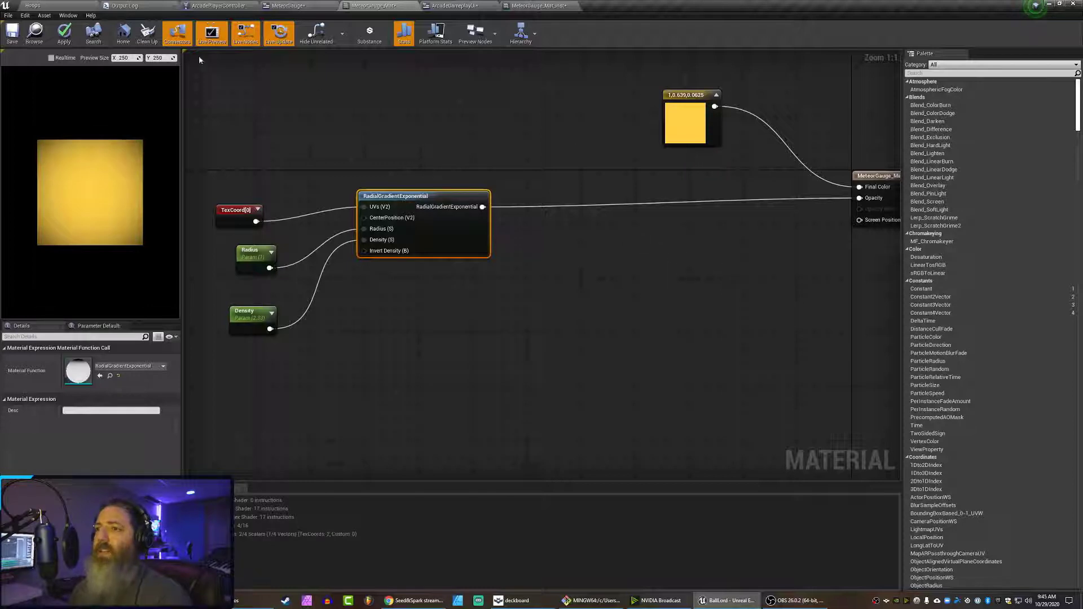
pyautogui.click(64, 33)
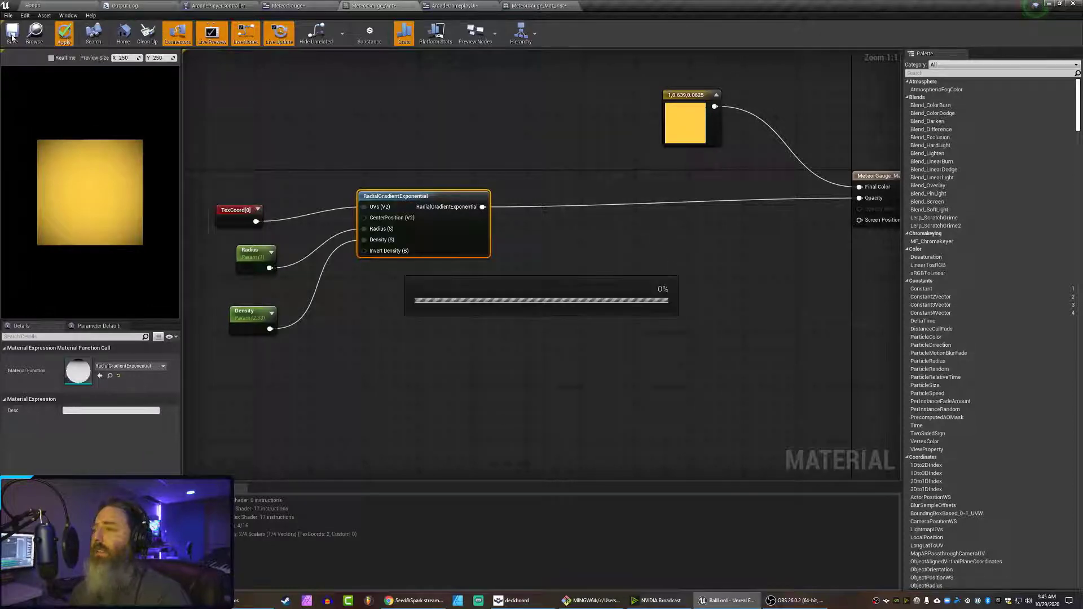
pyautogui.click(11, 35)
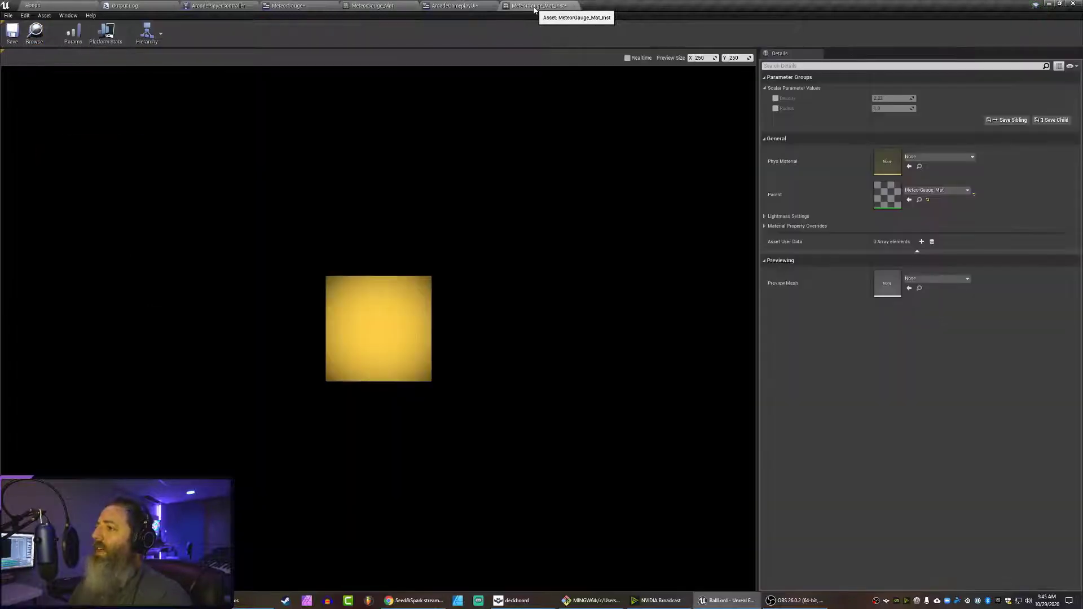
# Enable the Density and Radius overrides in the MeteorGauge_Mat_Inst material instance and set Radius to 0.5.
pyautogui.click(535, 10)
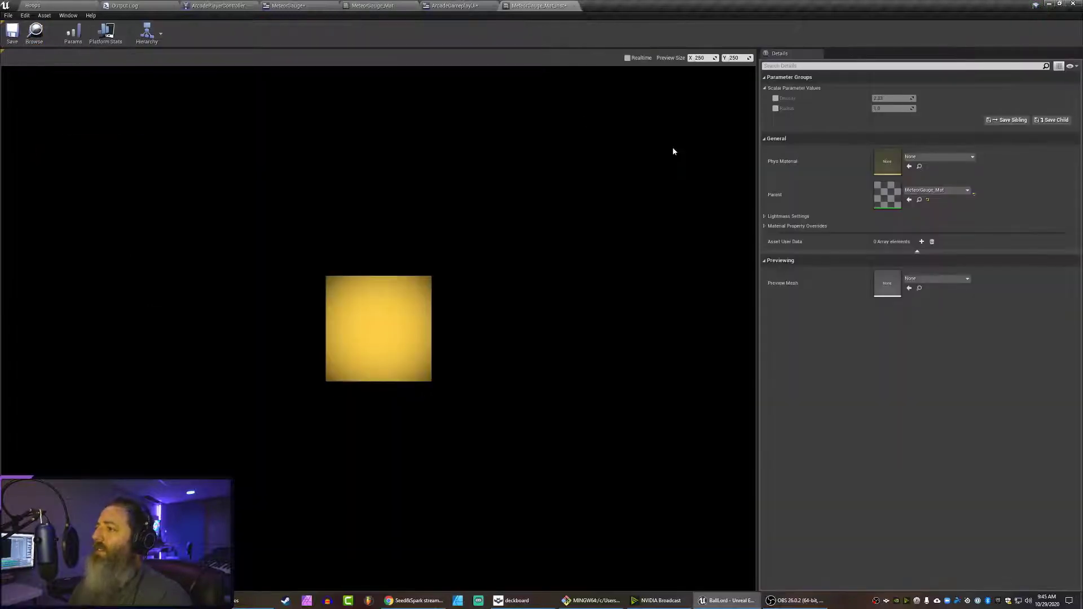
pyautogui.click(775, 99)
pyautogui.click(775, 109)
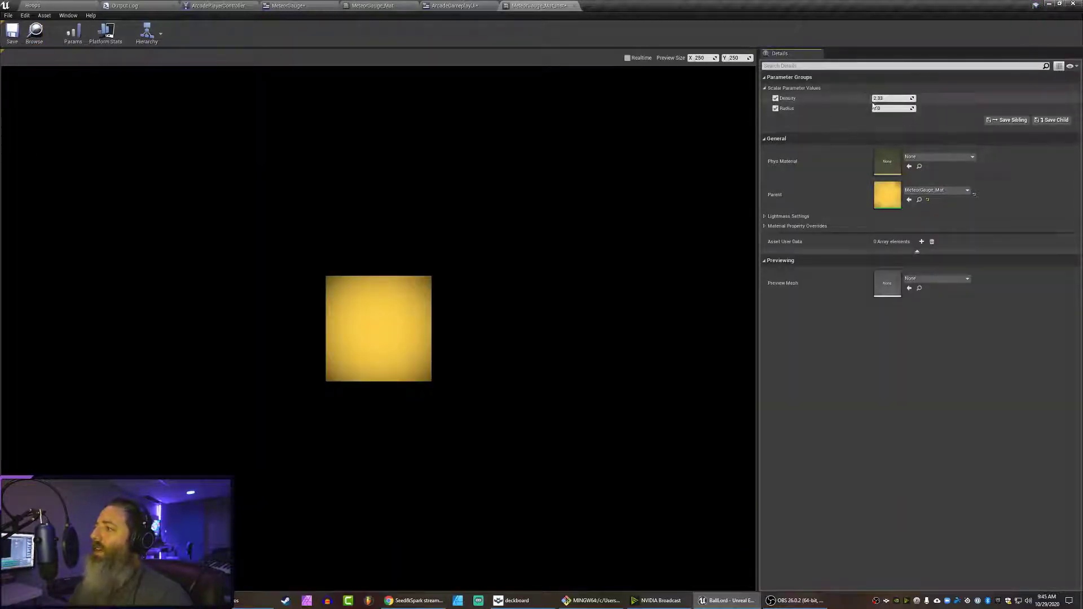
pyautogui.moveTo(886, 107); pyautogui.dragTo(878, 107)
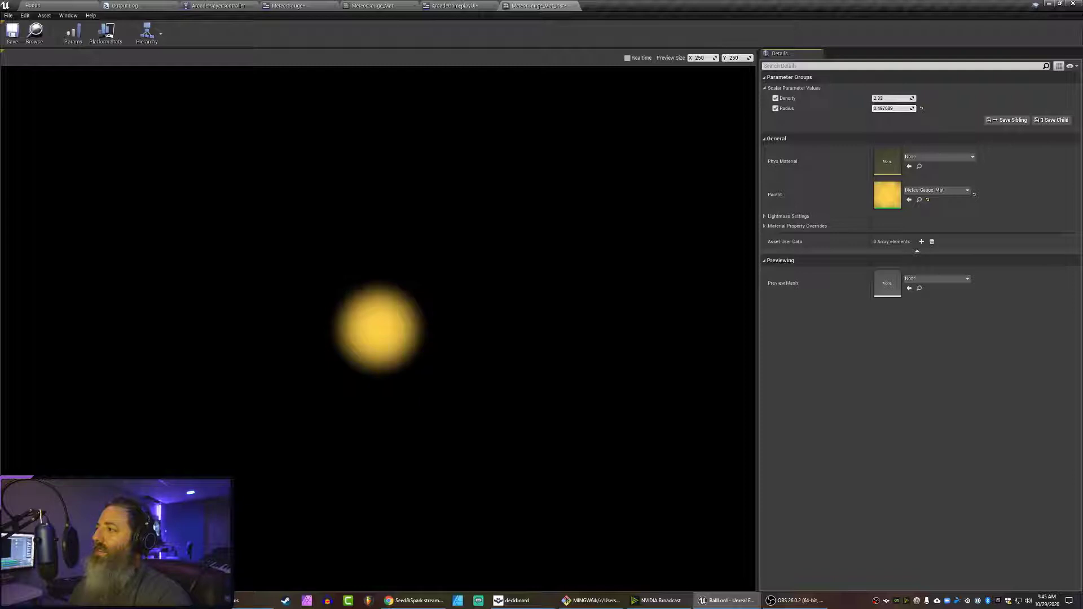
pyautogui.moveTo(878, 108); pyautogui.dragTo(878, 107)
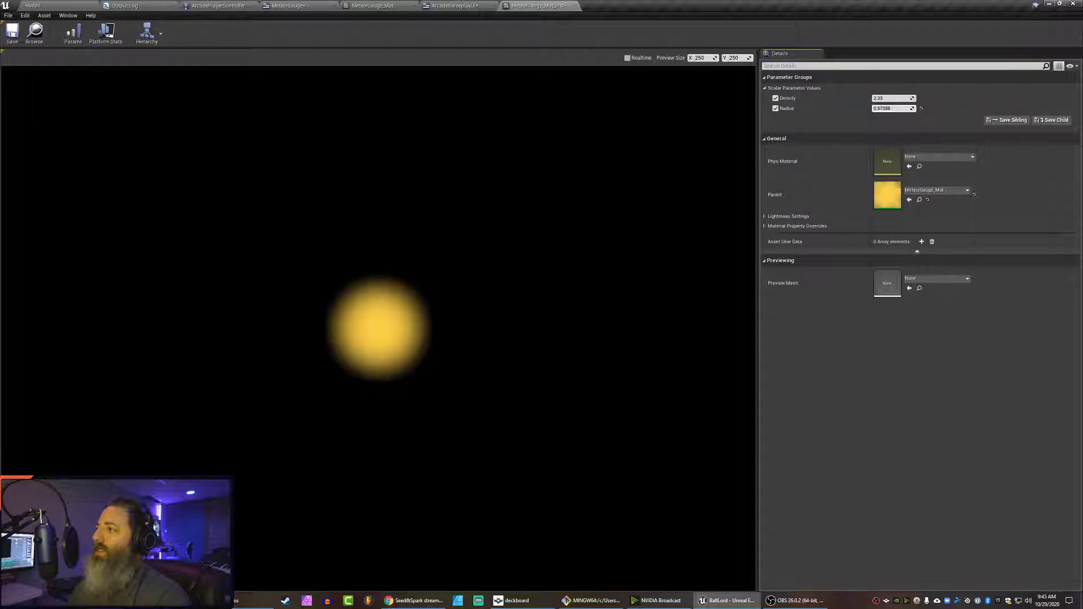
pyautogui.click(887, 108)
pyautogui.write('0.5')
pyautogui.press('Return')
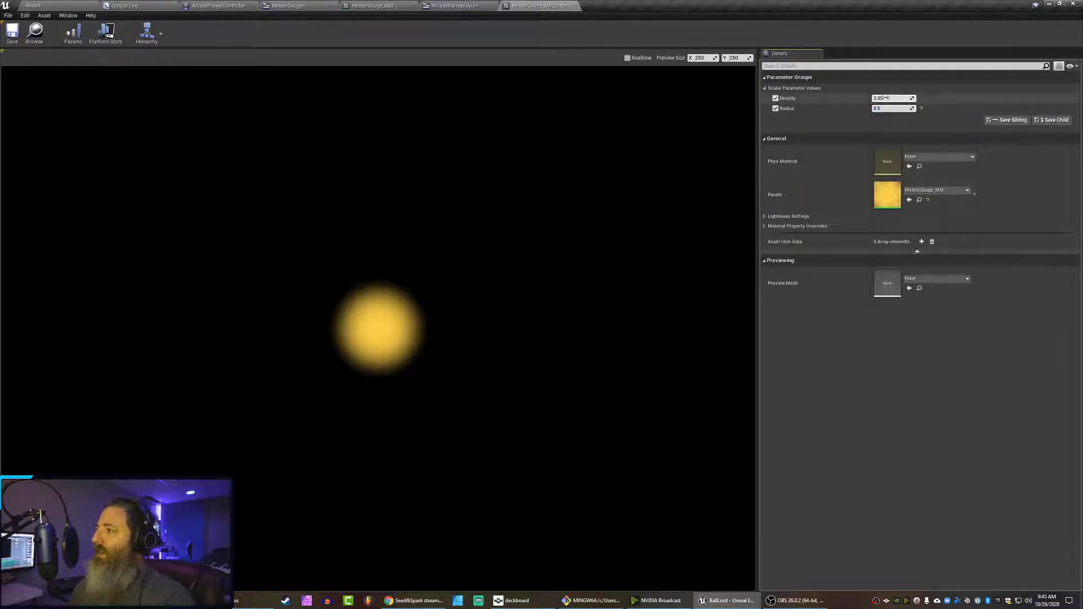
# Raise the instance's Density to about 16 and save the material instance.
pyautogui.moveTo(883, 98); pyautogui.dragTo(908, 98)
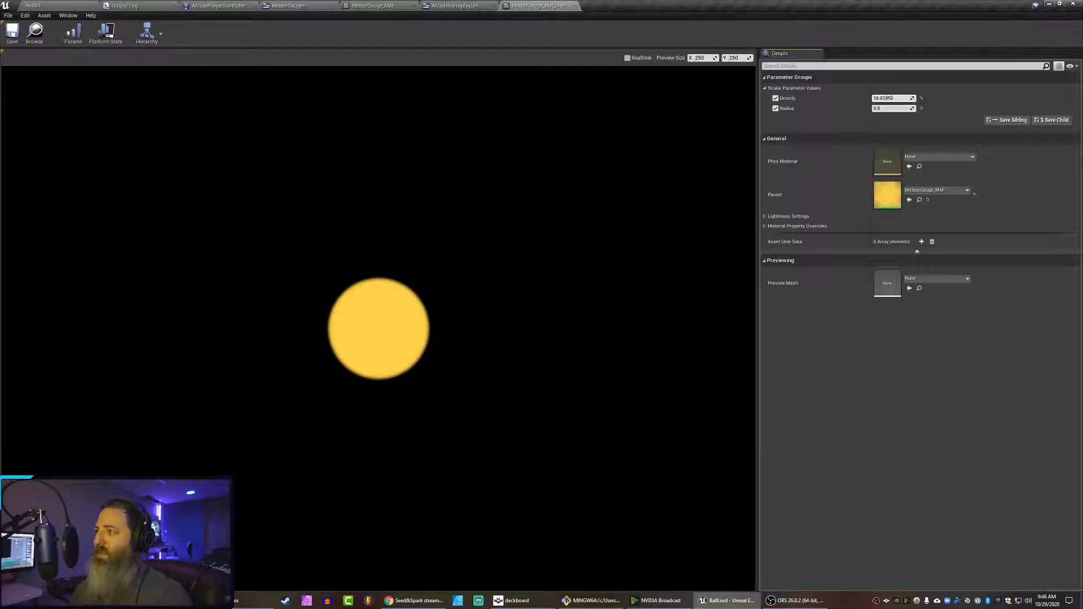
pyautogui.click(885, 98)
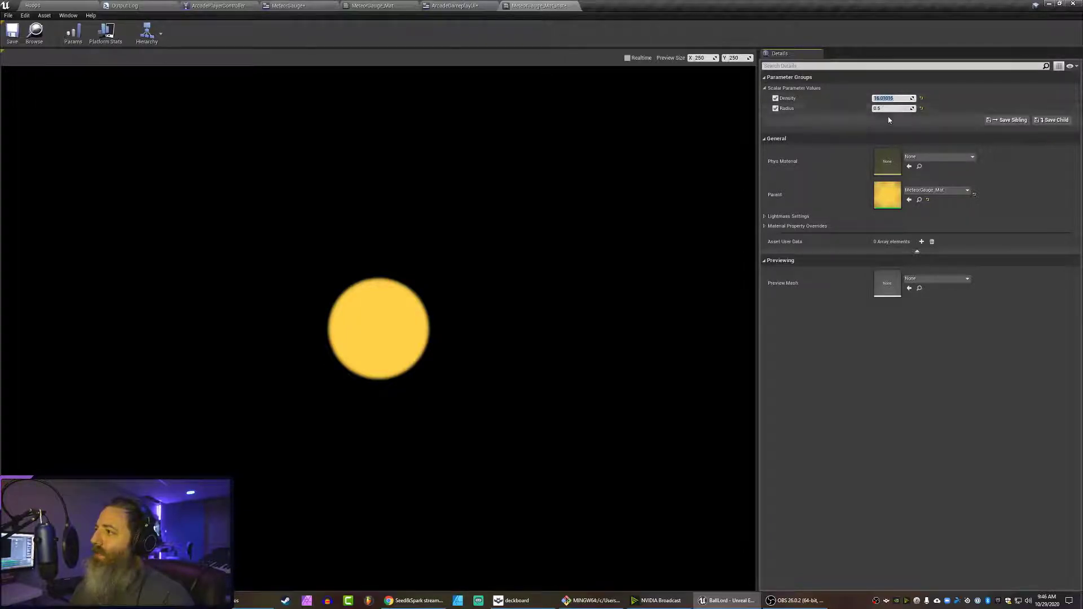
pyautogui.click(13, 39)
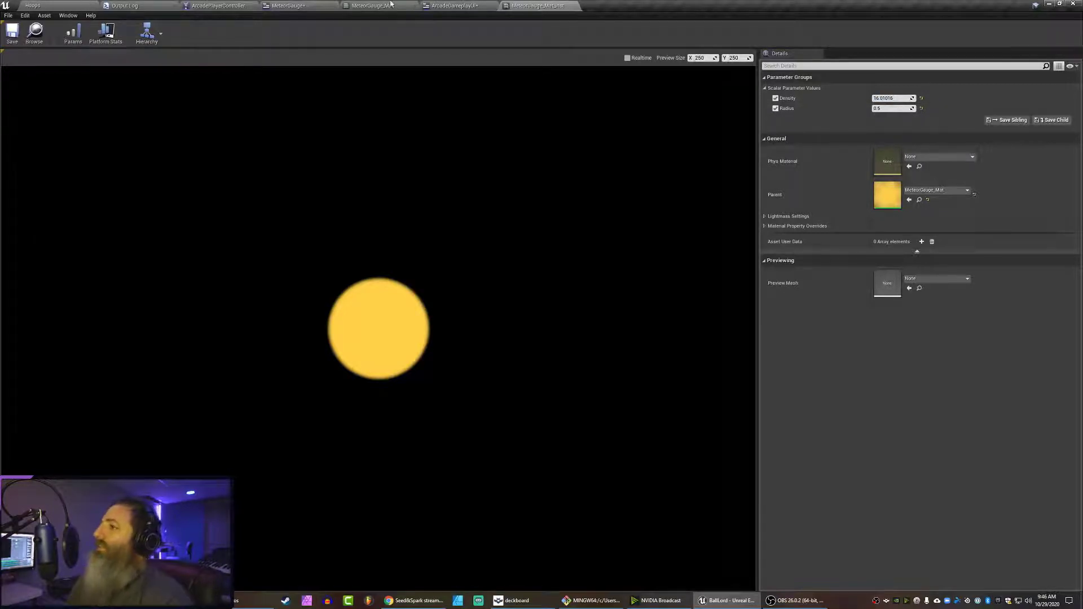
# Return to the MeteorGauge_Mat graph and set the Radius parameter's default value to 0.5.
pyautogui.click(299, 5)
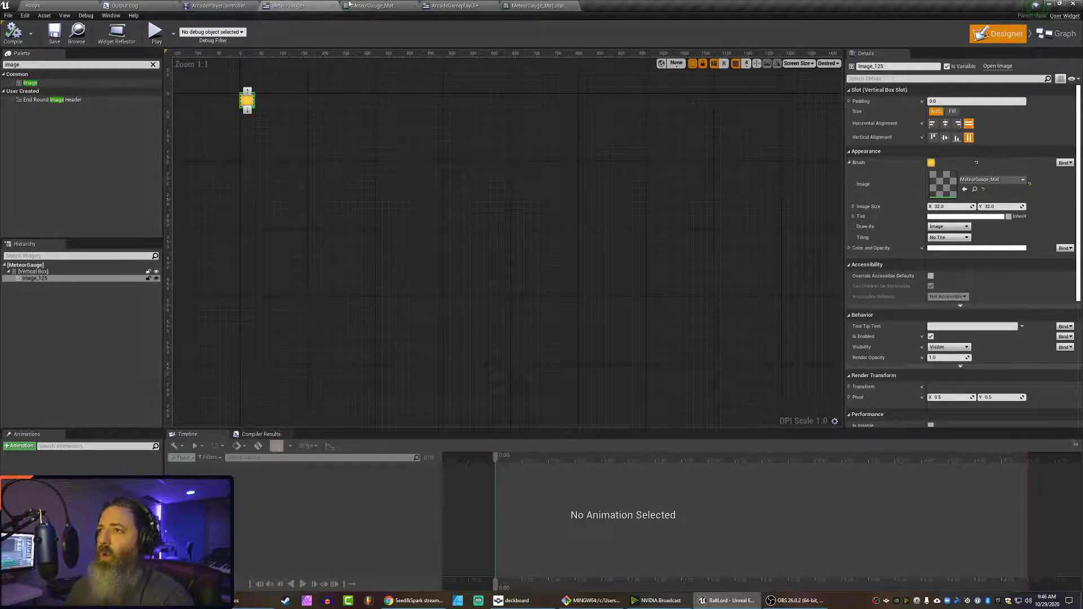
pyautogui.click(372, 5)
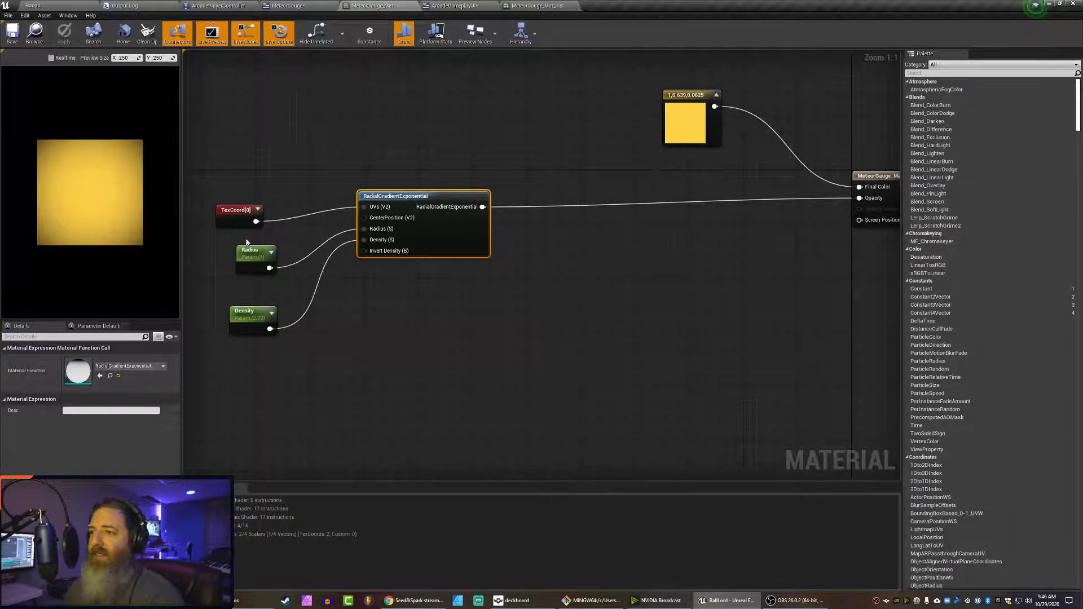
pyautogui.click(254, 260)
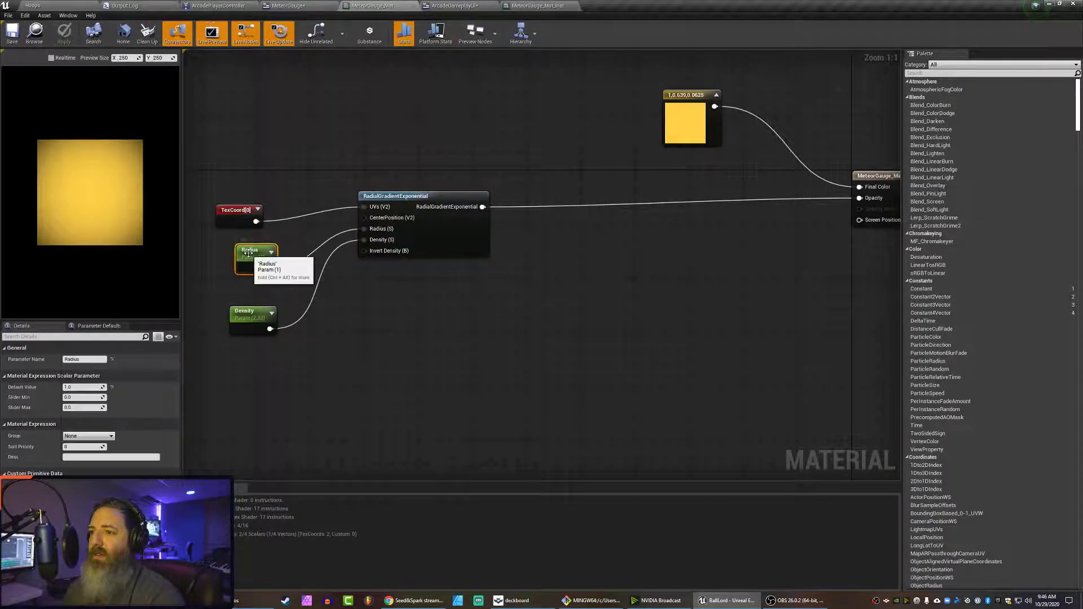
pyautogui.click(82, 387)
pyautogui.write('0.5')
pyautogui.press('Return')
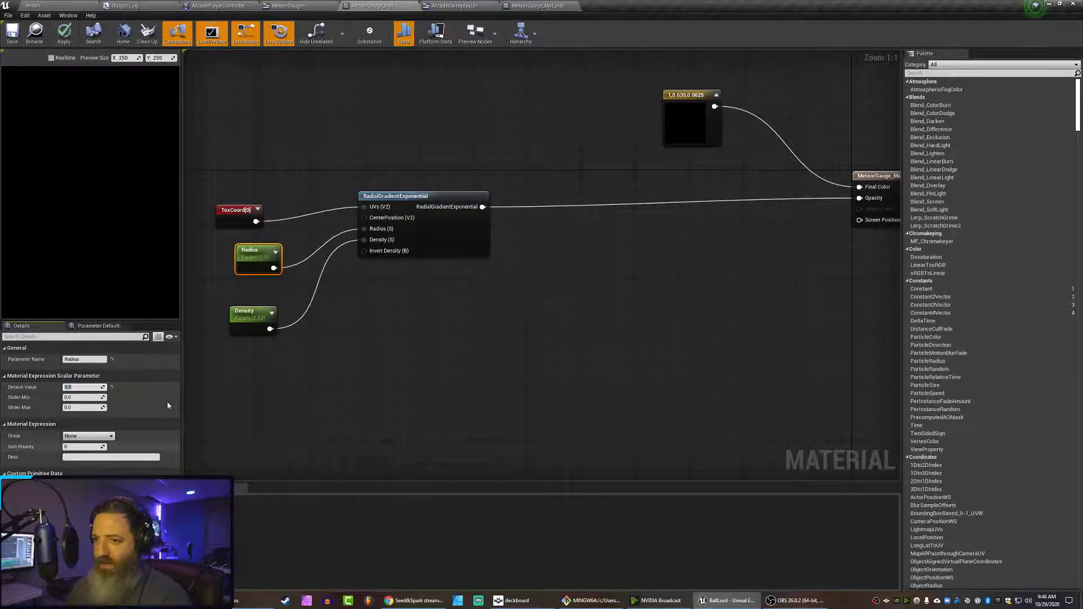
# Set the Density parameter's default value to 16, and apply and save the material.
pyautogui.click(253, 312)
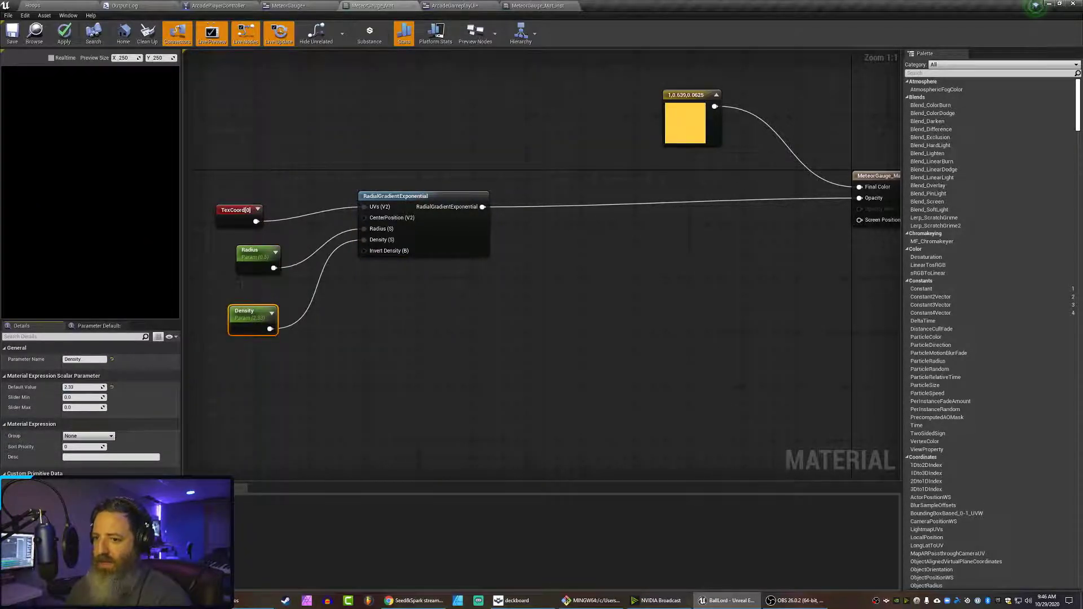
pyautogui.click(79, 387)
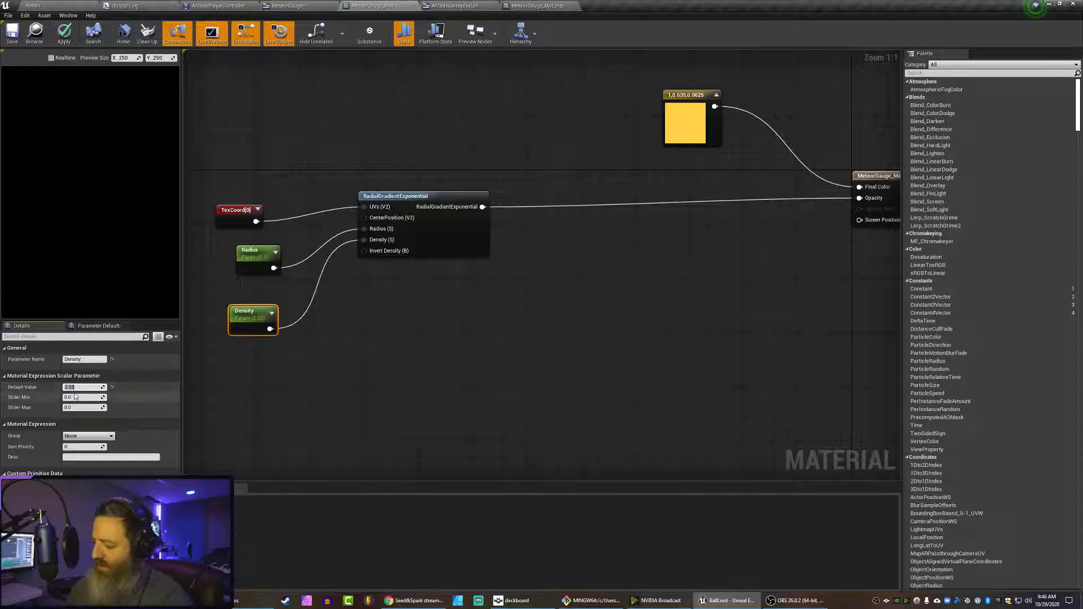
pyautogui.write('16')
pyautogui.press('Return')
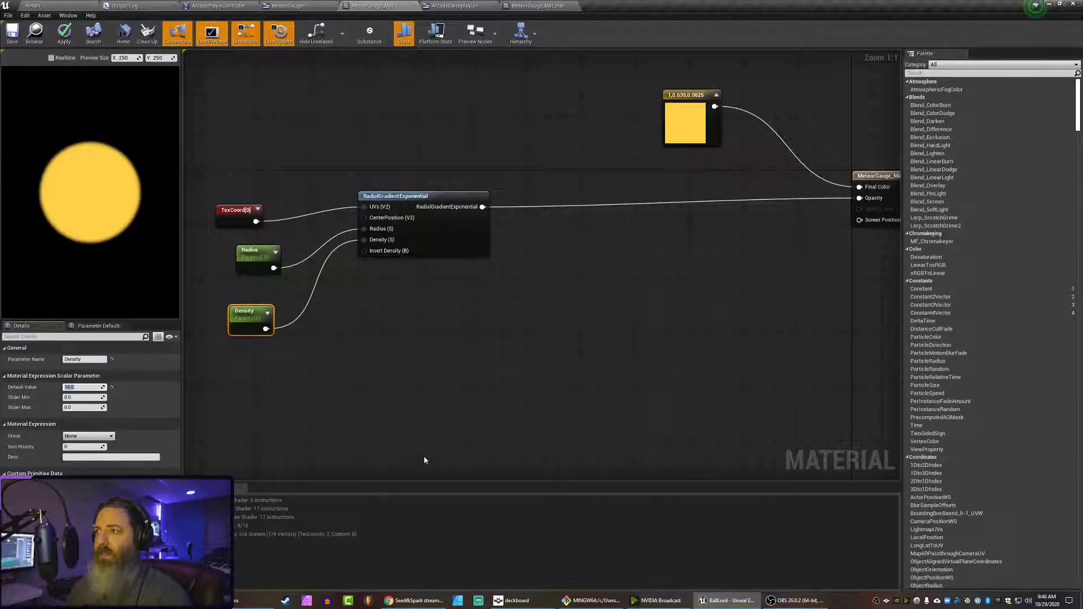
pyautogui.click(65, 38)
pyautogui.click(15, 32)
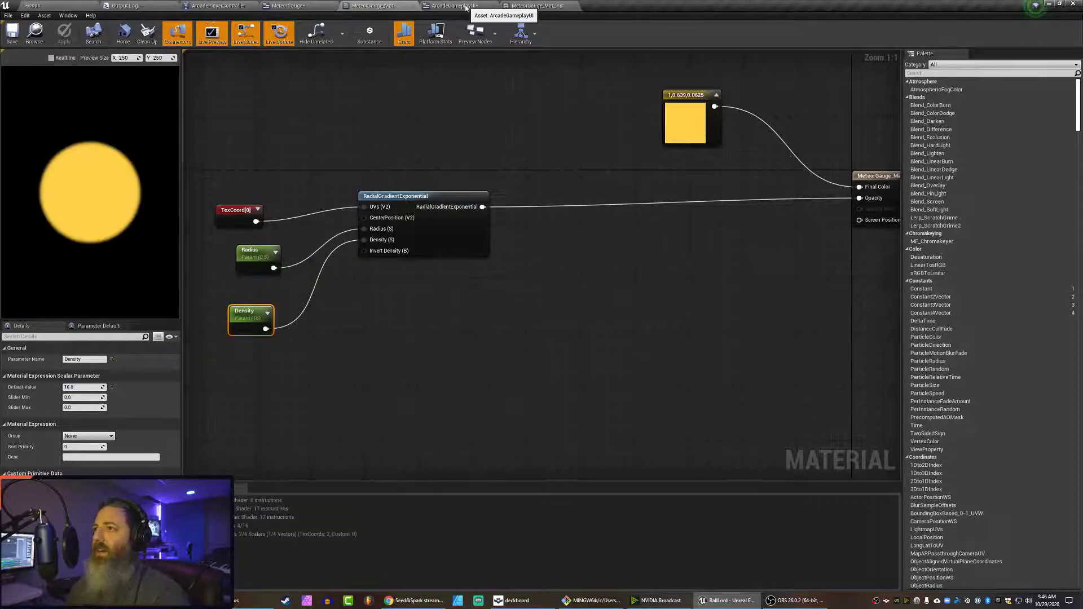
# Return to ArcadeGameplayUI, narrow the MeteorGauge widget to about 62 wide, and enable its Size To Content option.
pyautogui.click(466, 7)
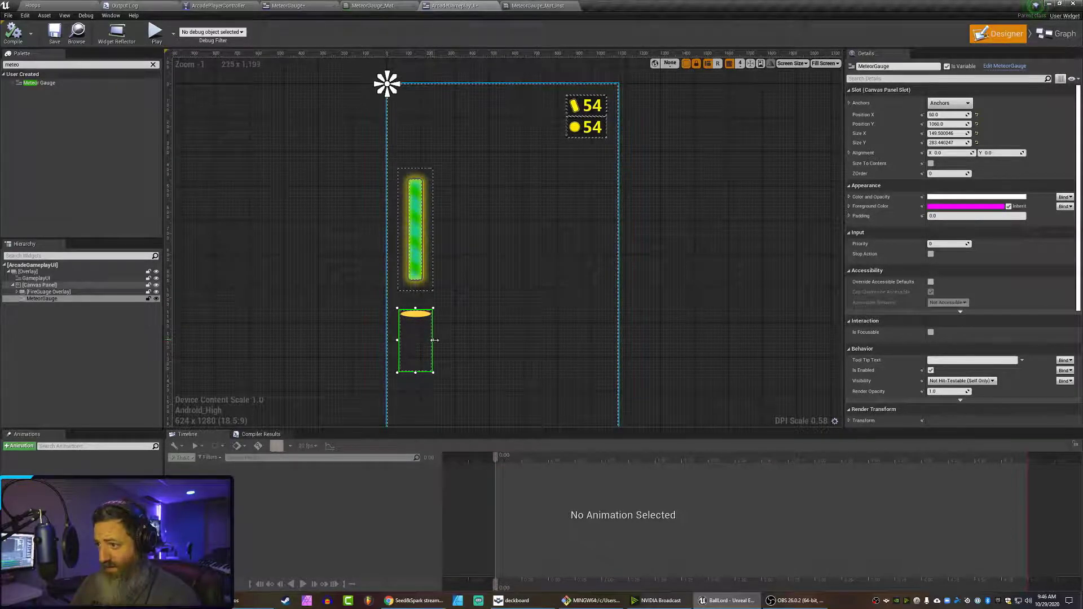
pyautogui.moveTo(433, 341)
pyautogui.mouseDown()
pyautogui.moveTo(412, 339)
pyautogui.moveTo(454, 331)
pyautogui.moveTo(414, 338)
pyautogui.mouseUp()
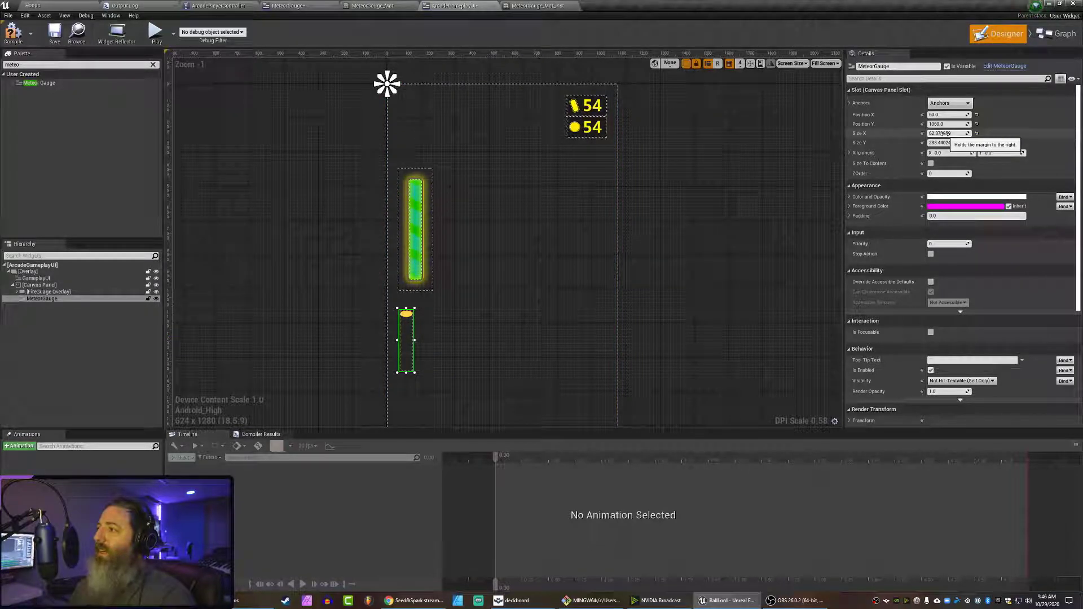
pyautogui.click(943, 133)
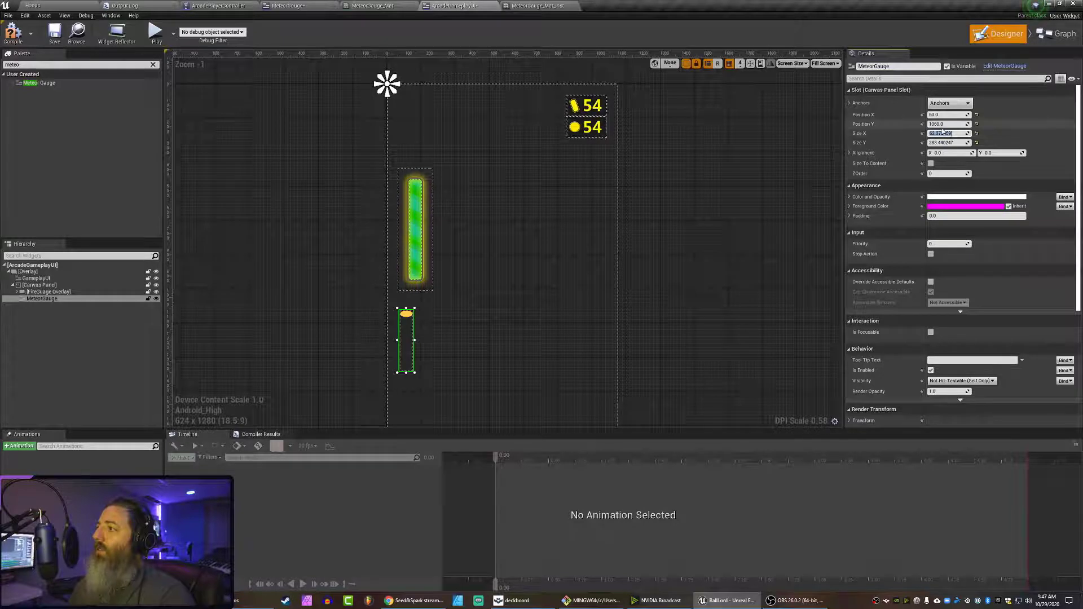
pyautogui.click(931, 164)
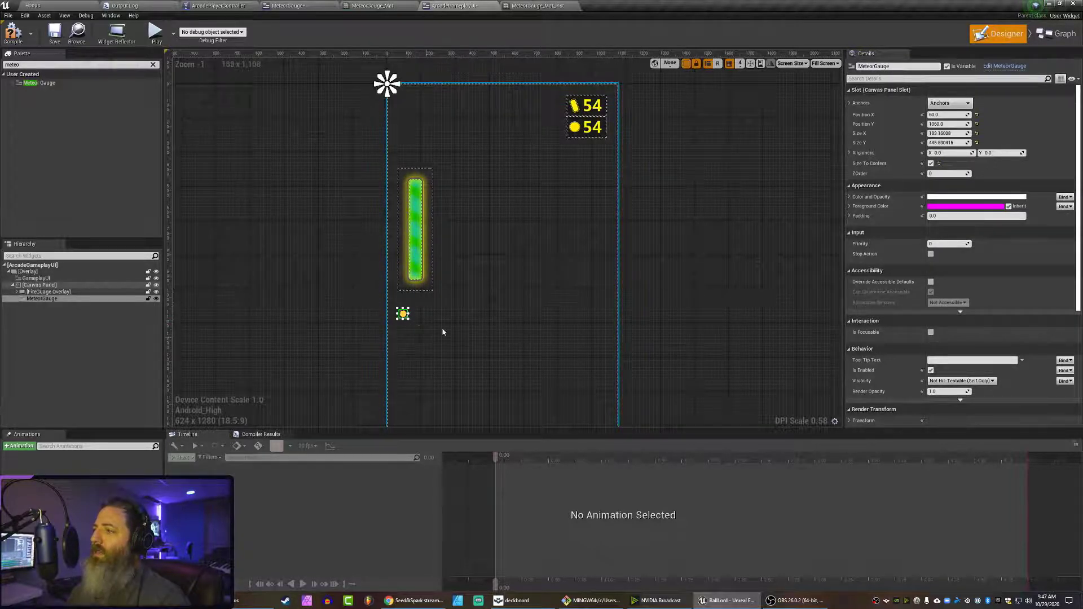
# Try resizing MeteorGauge to about 163 by 186 with Size To Content off, and turn Size To Content back on.
pyautogui.click(931, 163)
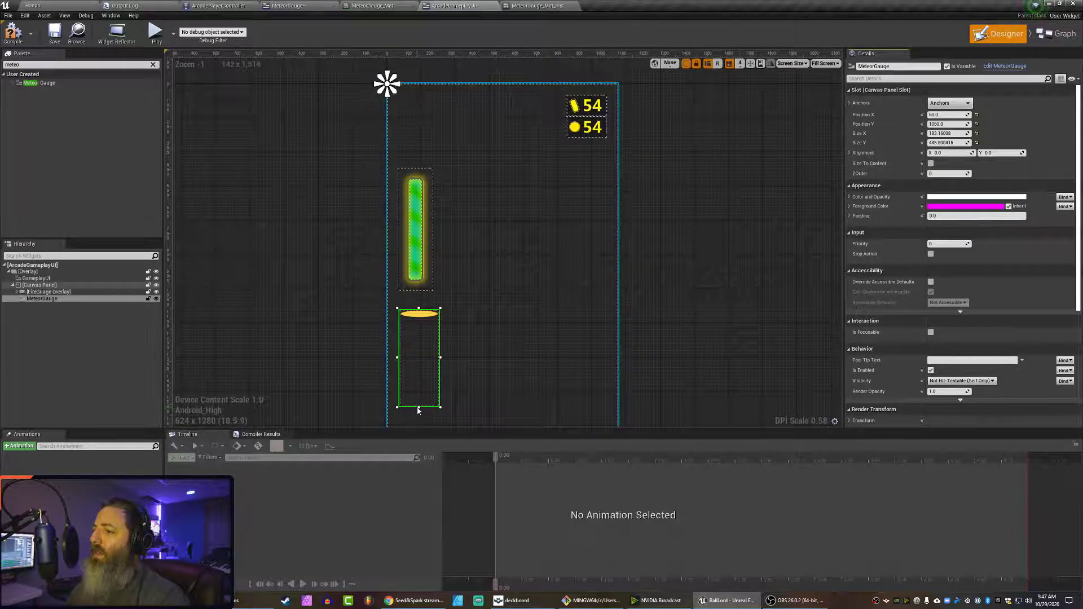
pyautogui.moveTo(419, 411); pyautogui.dragTo(420, 312)
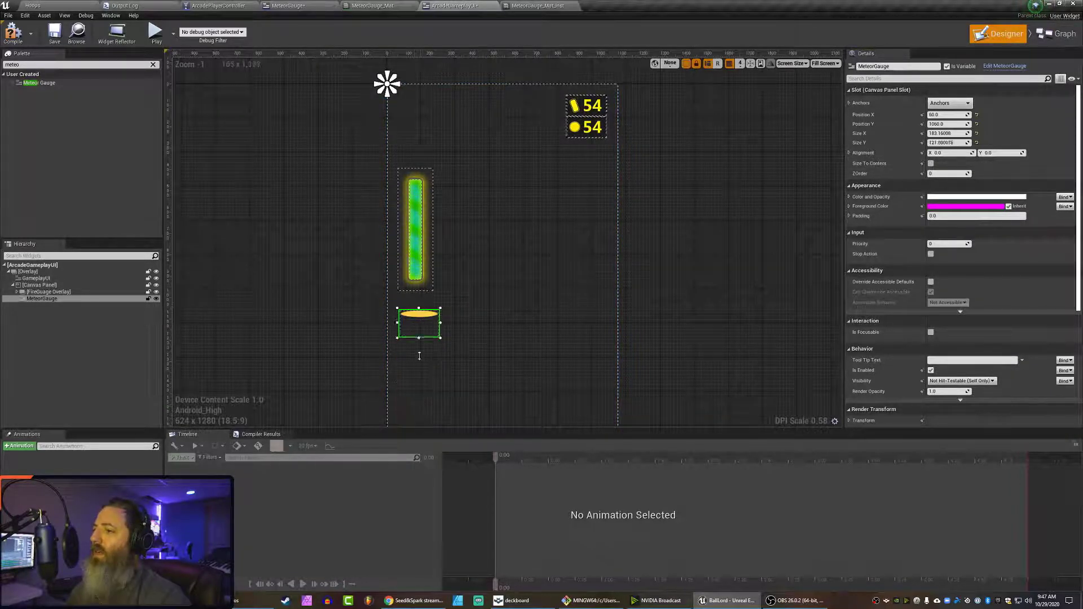
pyautogui.moveTo(419, 355)
pyautogui.mouseDown()
pyautogui.moveTo(418, 372)
pyautogui.moveTo(414, 339)
pyautogui.moveTo(435, 409)
pyautogui.moveTo(436, 352)
pyautogui.mouseUp()
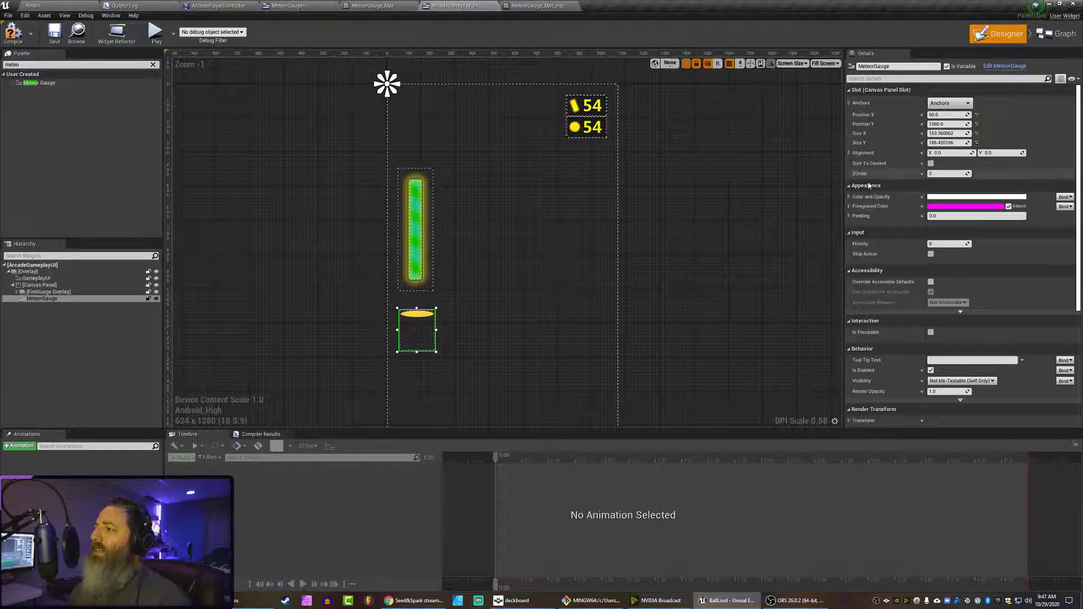
pyautogui.click(931, 163)
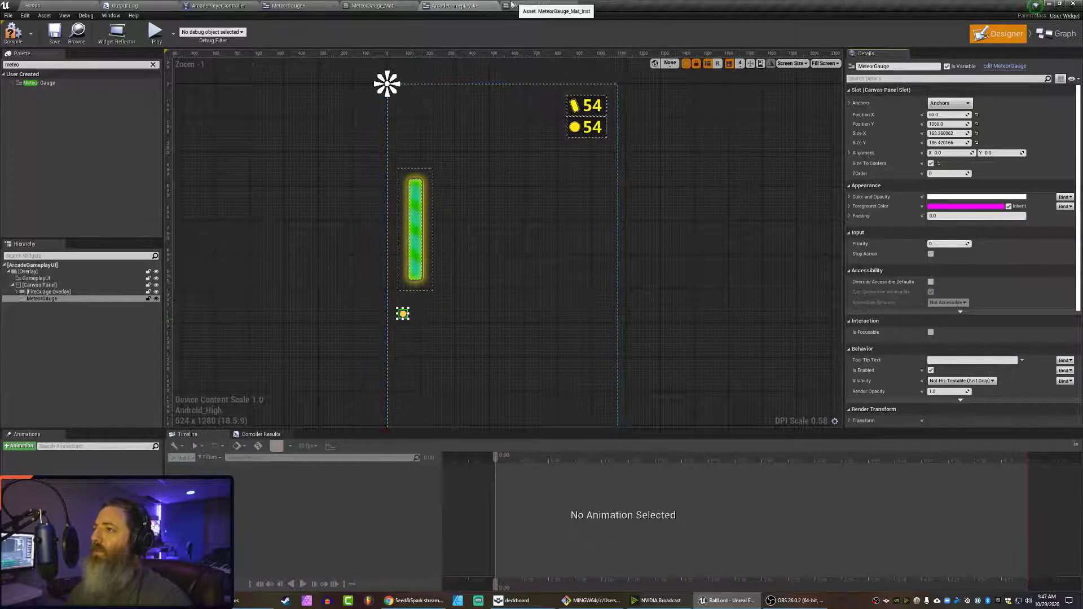
# In the MeteorGauge_Mat graph, insert a Multiply node between TexCoord and the UVs input of RadialGradientExponential.
pyautogui.click(373, 5)
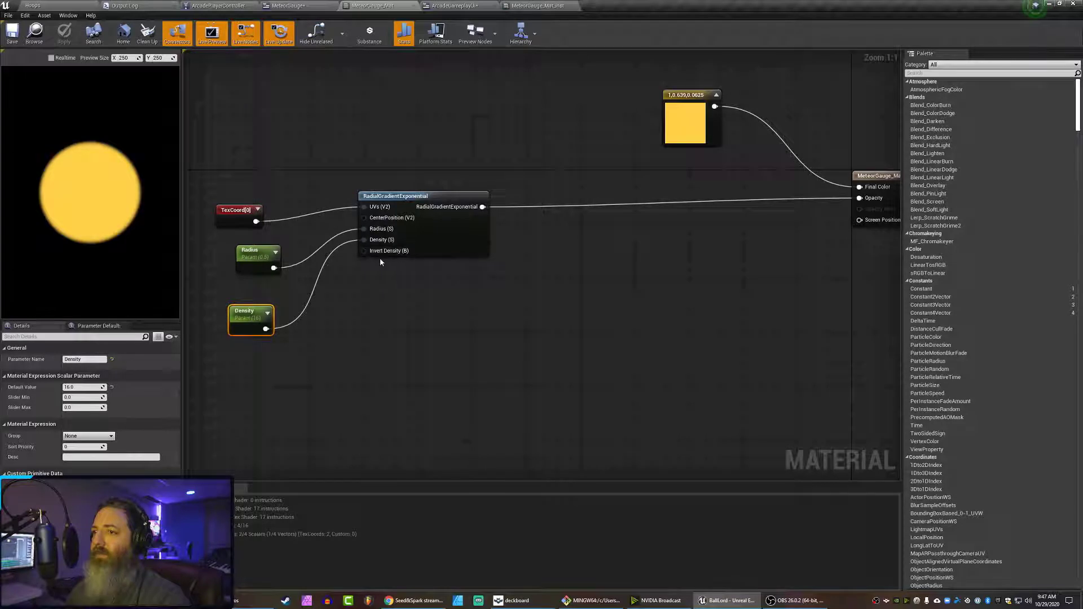
pyautogui.scroll(-3, 640, 246)
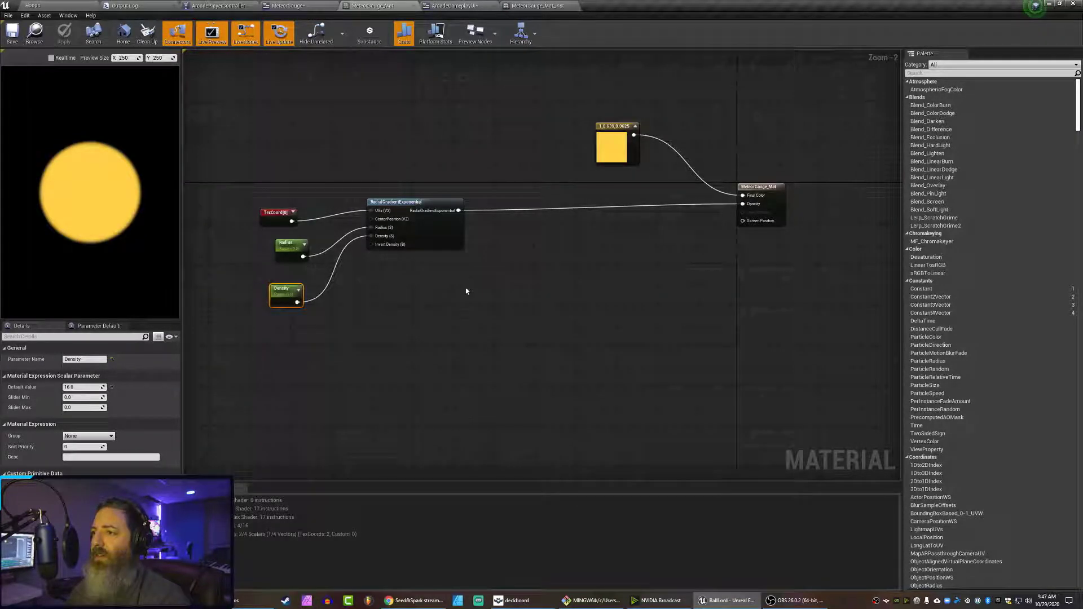
pyautogui.moveTo(274, 220); pyautogui.dragTo(213, 210)
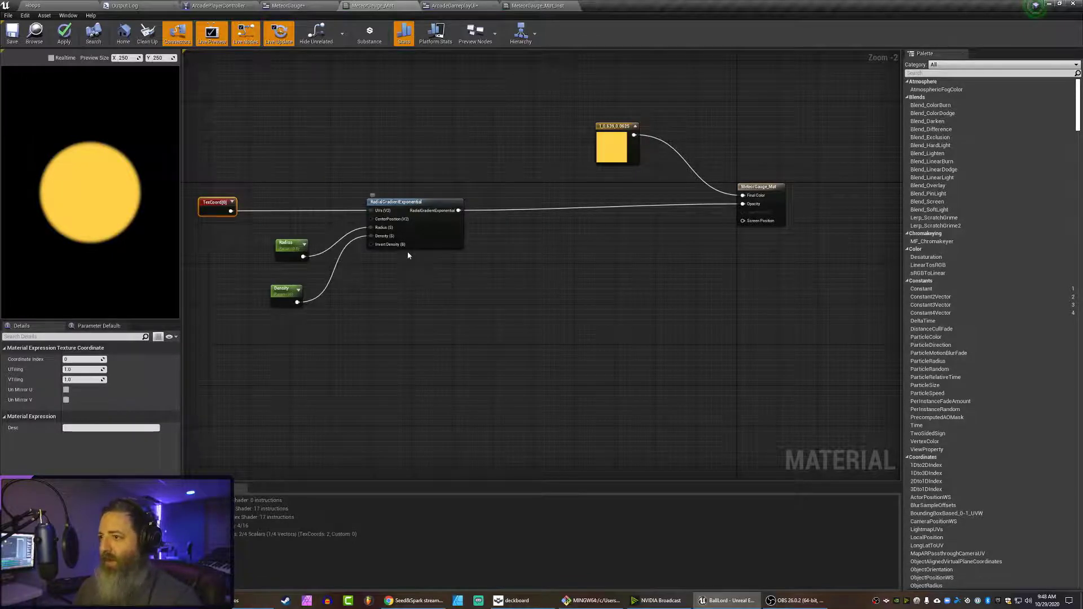
pyautogui.moveTo(230, 211); pyautogui.dragTo(268, 196)
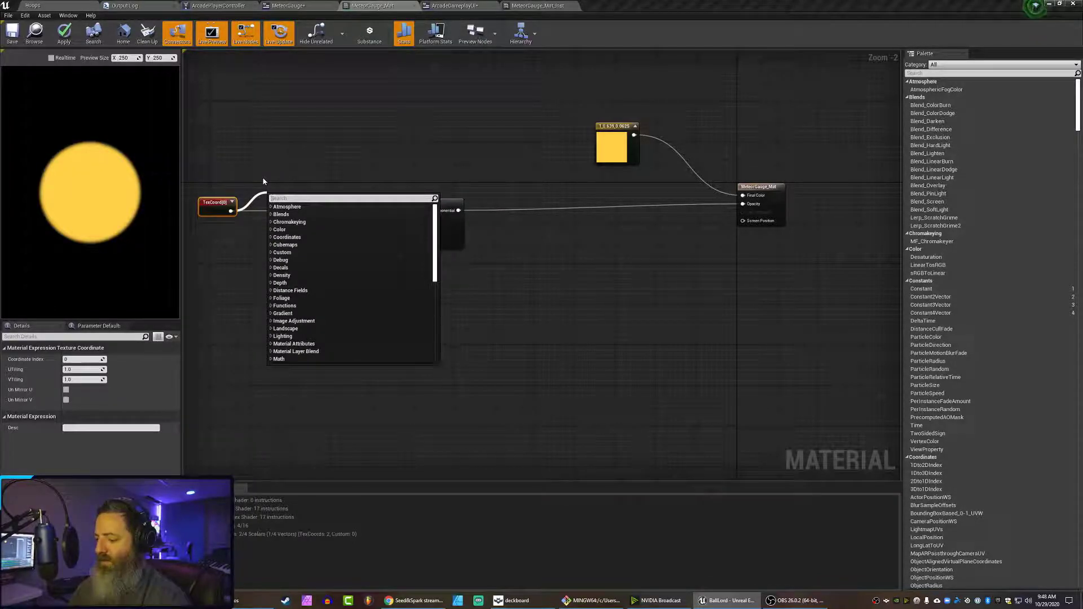
pyautogui.write('mul')
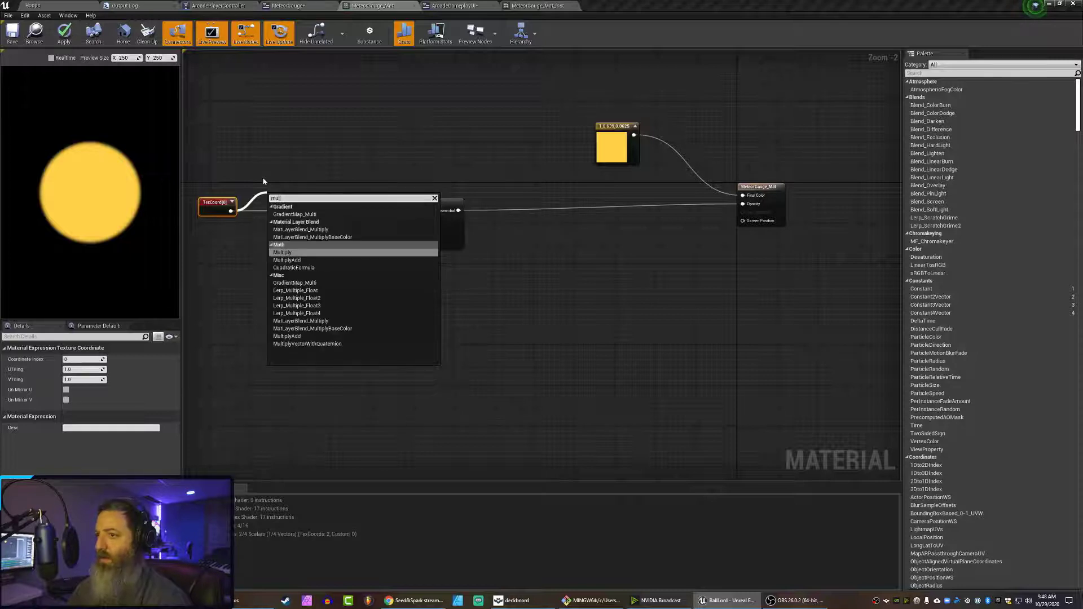
pyautogui.press('Return')
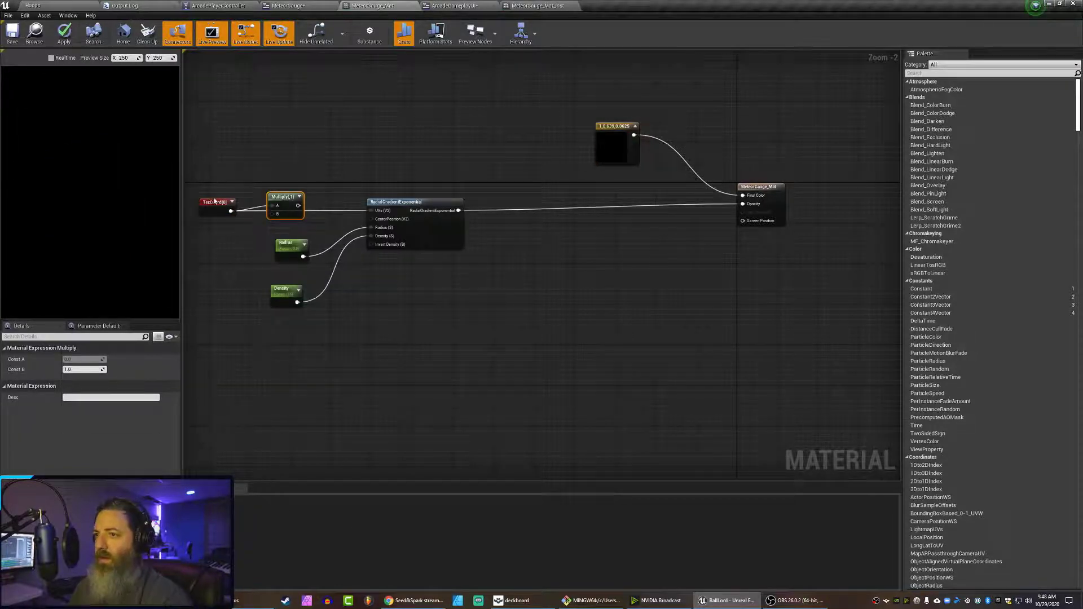
pyautogui.moveTo(214, 201); pyautogui.dragTo(596, 151)
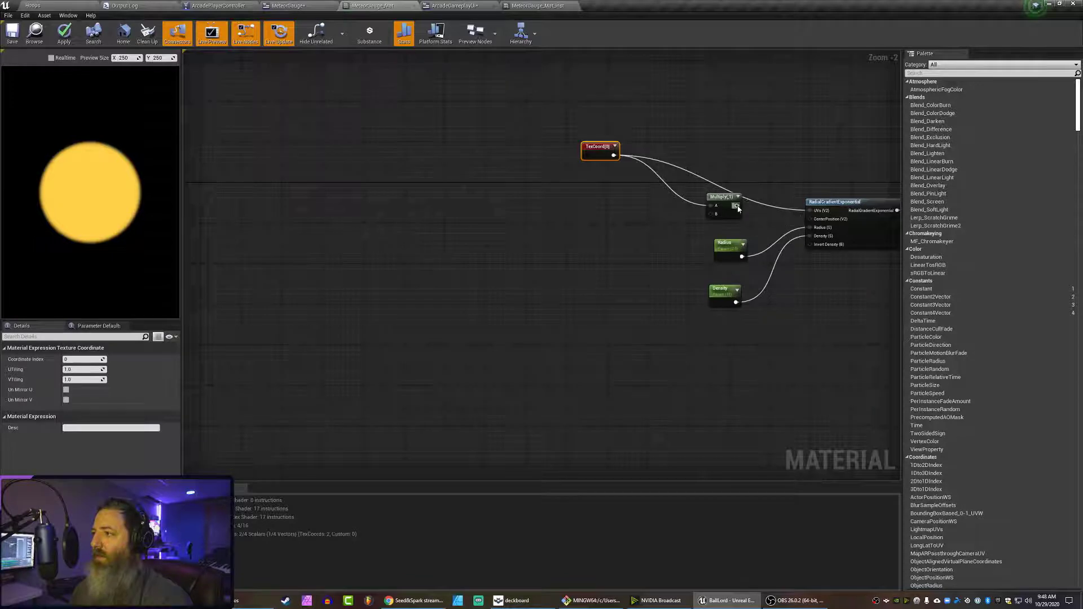
pyautogui.moveTo(736, 206); pyautogui.dragTo(811, 210)
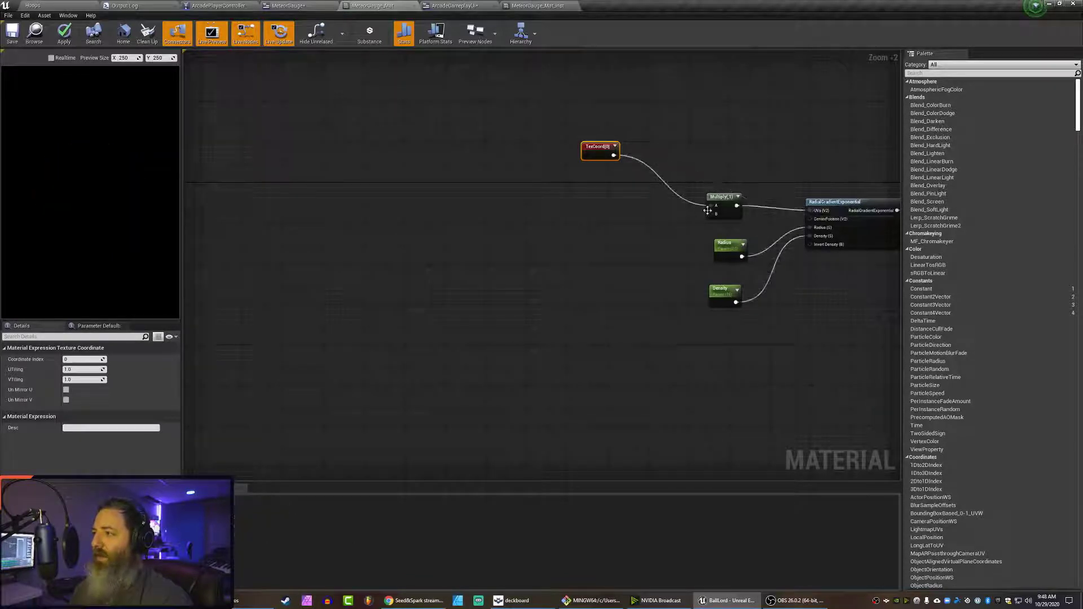
# Add a scalar parameter named Size to the Multiply node's B input and move it clear of the Radius node.
pyautogui.moveTo(715, 214); pyautogui.dragTo(654, 234)
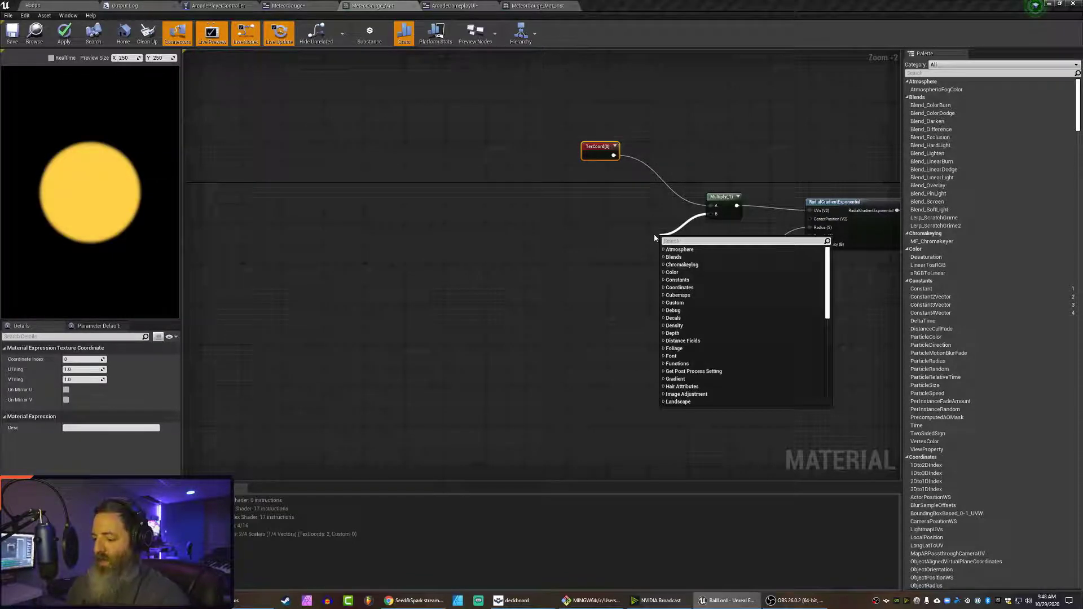
pyautogui.write('scalar')
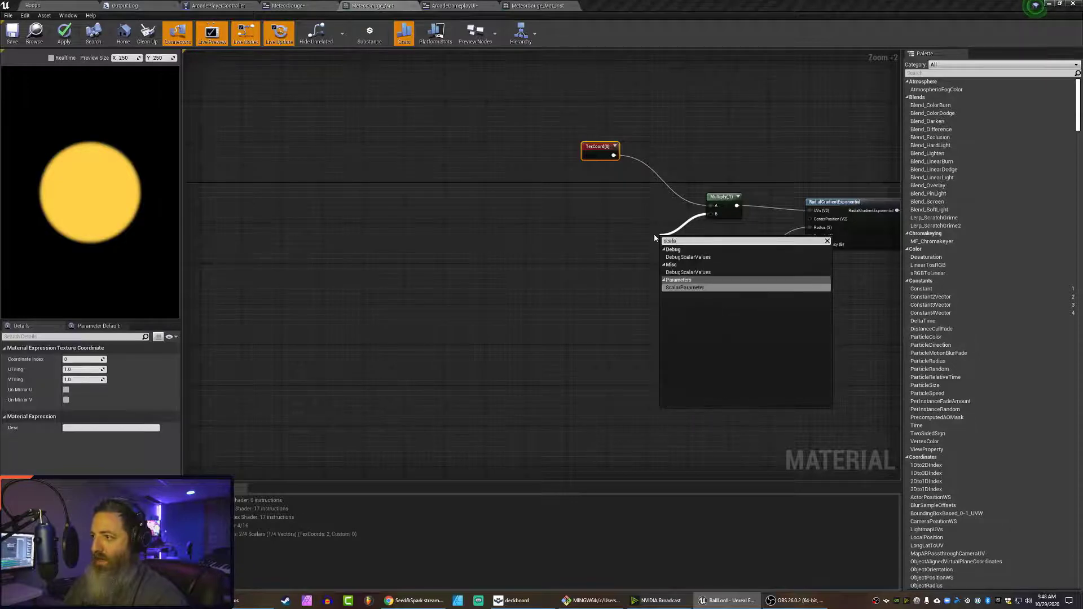
pyautogui.press('Return')
pyautogui.write('Size')
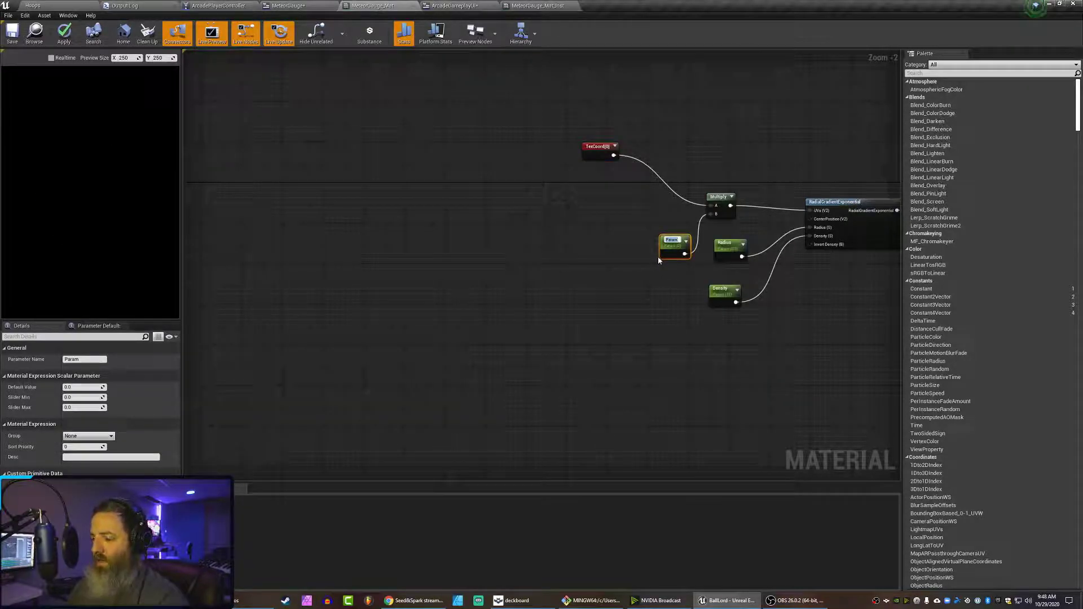
pyautogui.press('Return')
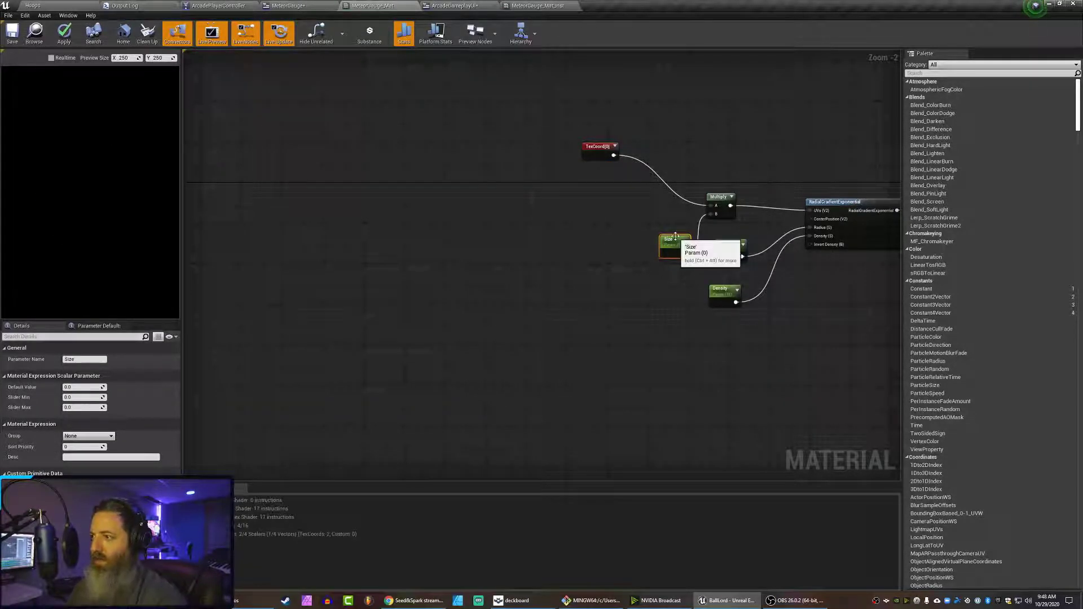
pyautogui.moveTo(672, 243); pyautogui.dragTo(630, 236)
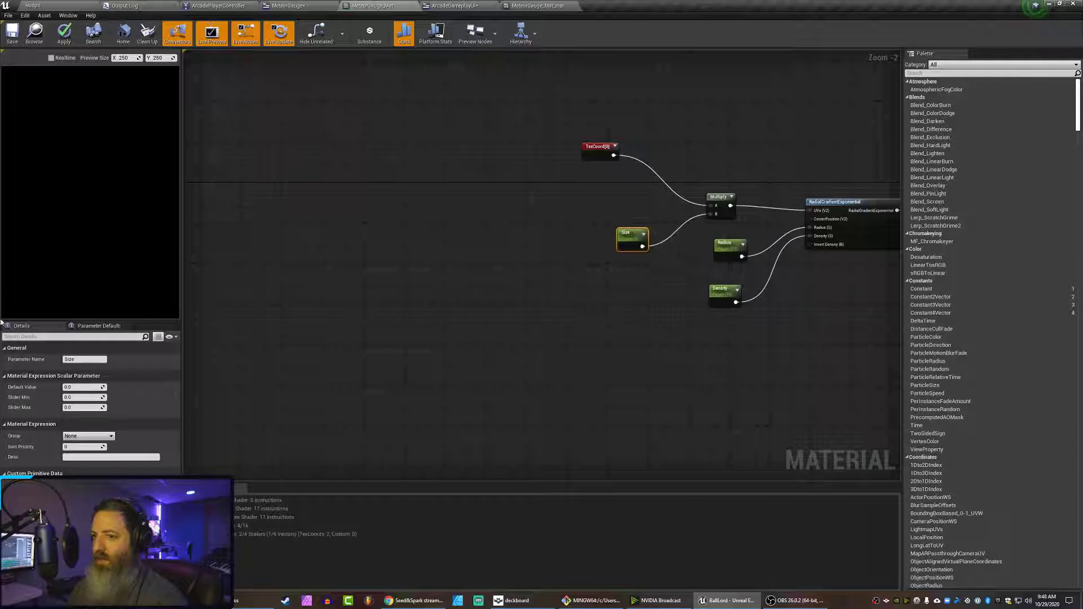
# Try 5 as the Size parameter's default value, settle on 10, and shift its node slightly farther from Radius.
pyautogui.click(83, 387)
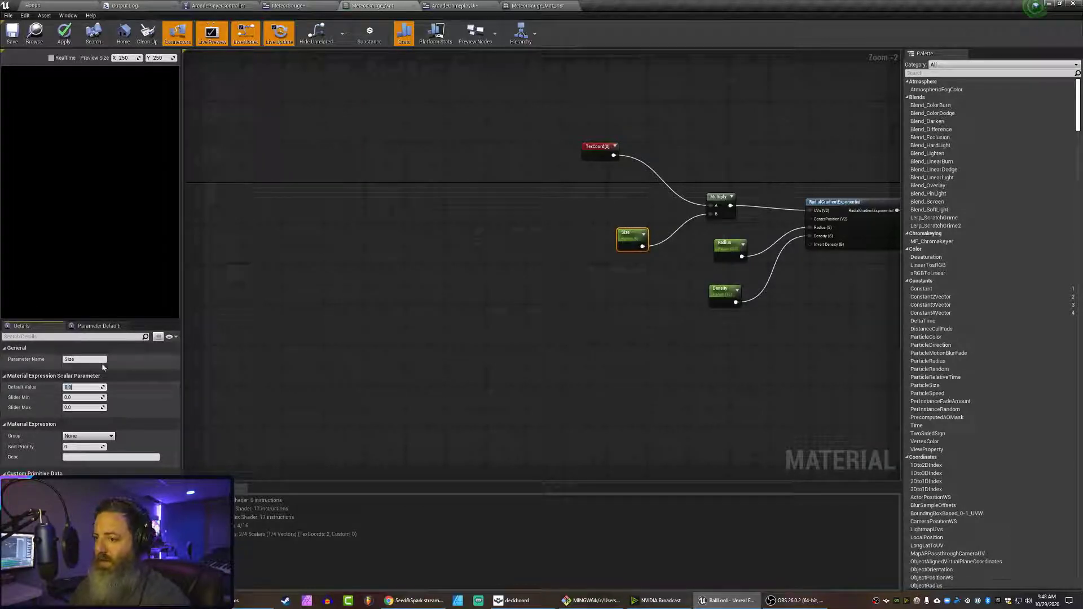
pyautogui.write('5')
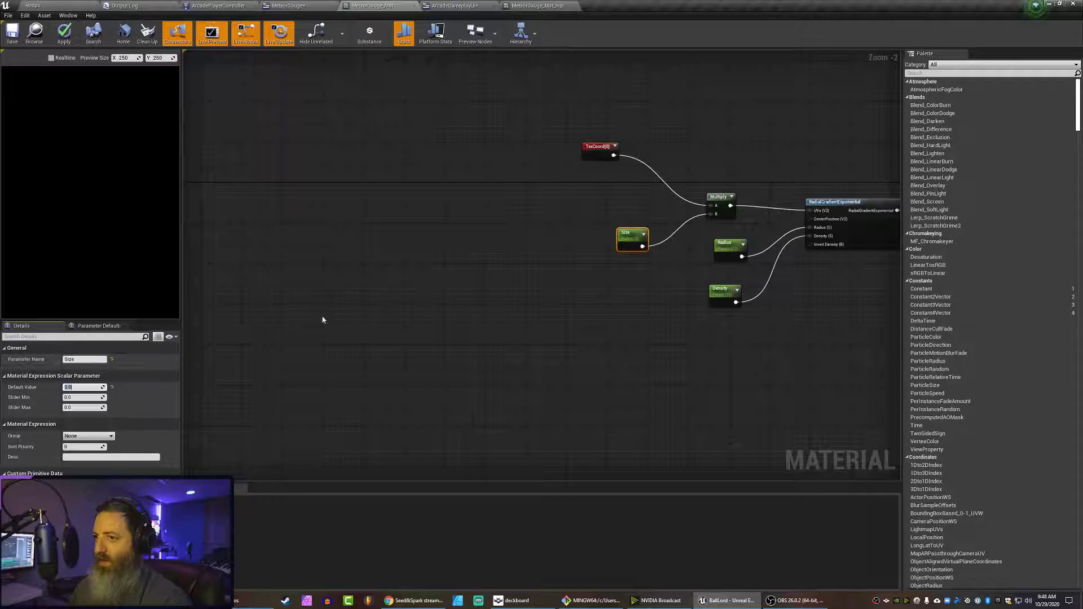
pyautogui.press('Return')
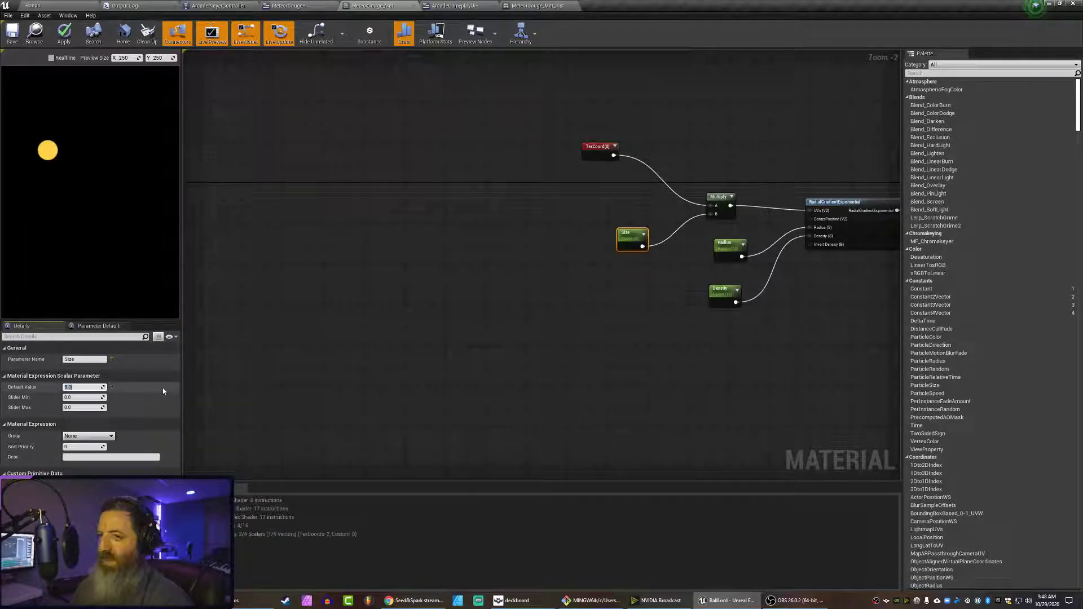
pyautogui.write('10')
pyautogui.press('Return')
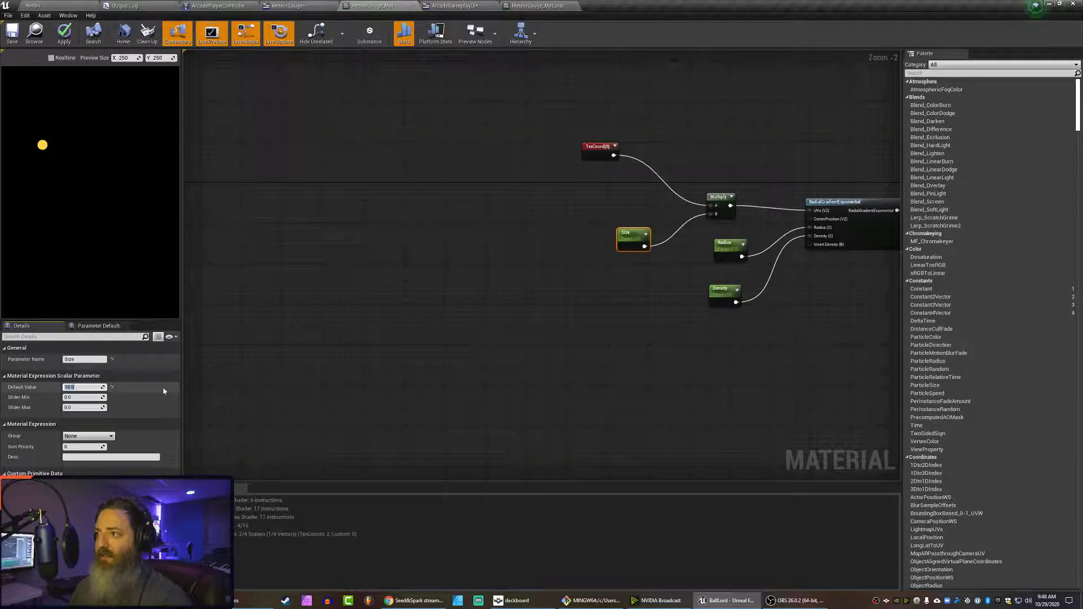
pyautogui.moveTo(634, 234); pyautogui.dragTo(623, 229)
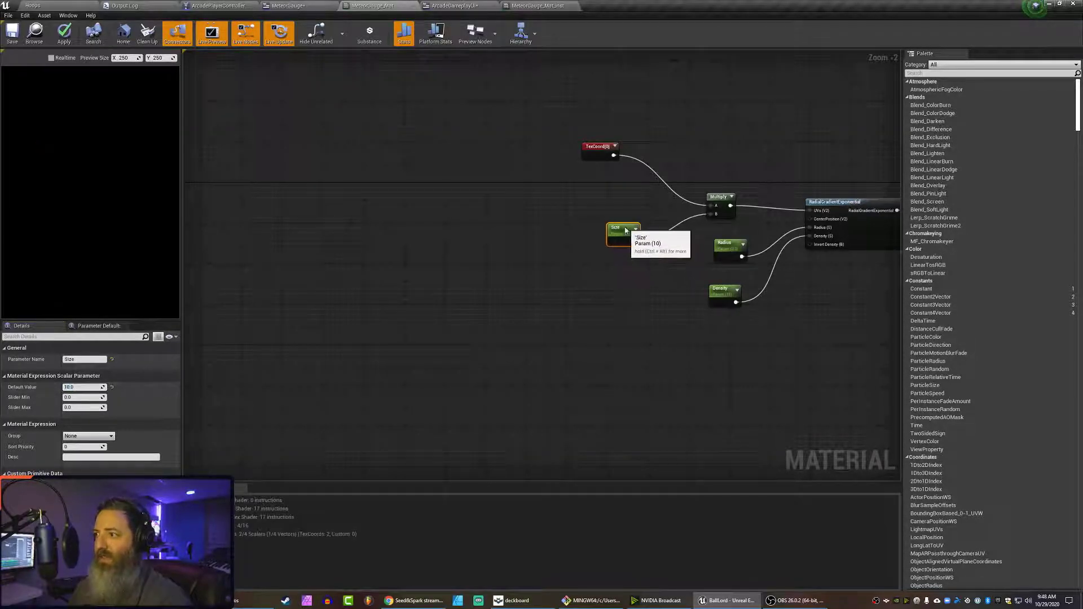
# Set the Radius parameter's default value to 5.
pyautogui.click(727, 247)
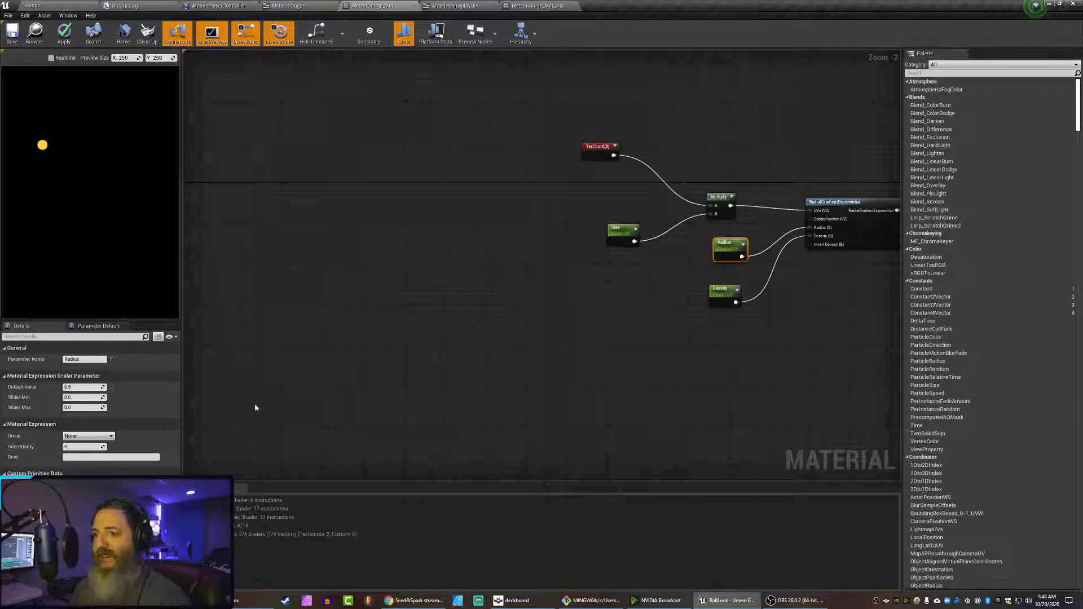
pyautogui.click(77, 387)
pyautogui.write('5')
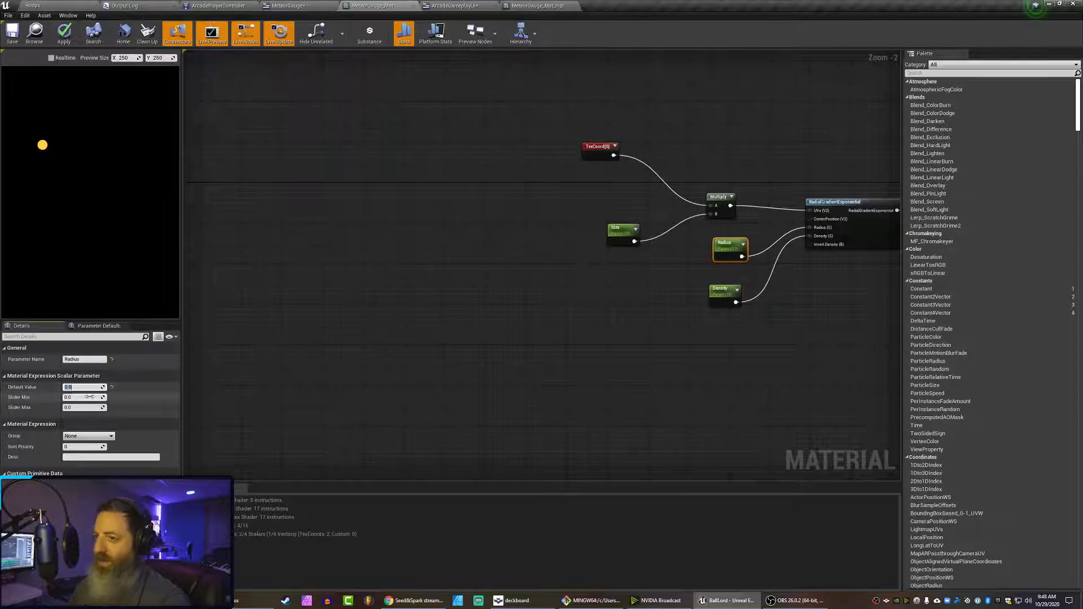
pyautogui.press('Return')
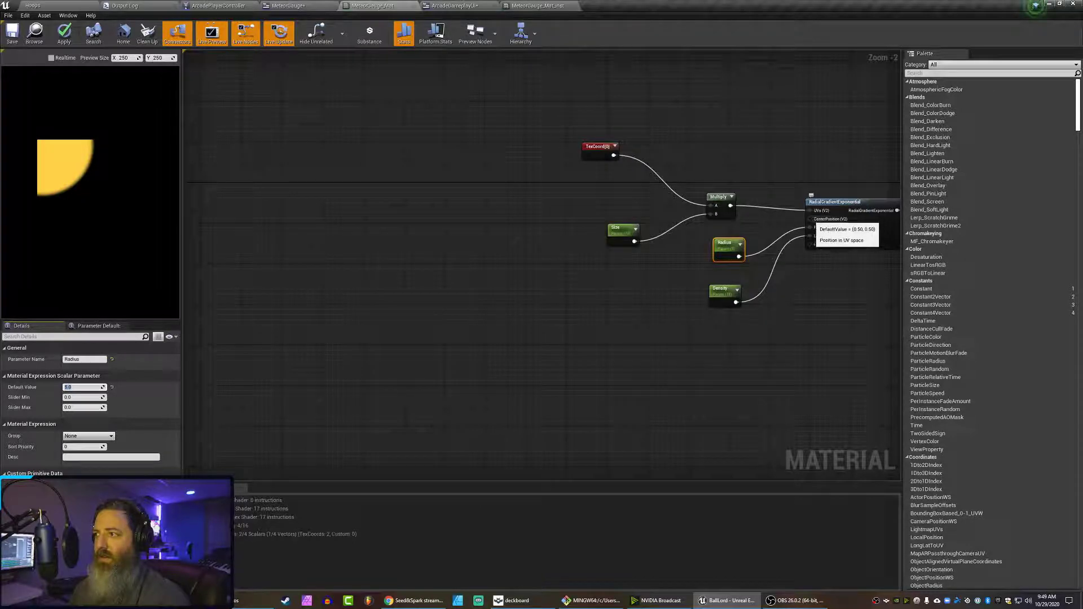
# Add a Multiply node feeding the CenterPosition input of RadialGradientExponential and connect Radius to its B input.
pyautogui.moveTo(810, 220); pyautogui.dragTo(767, 136)
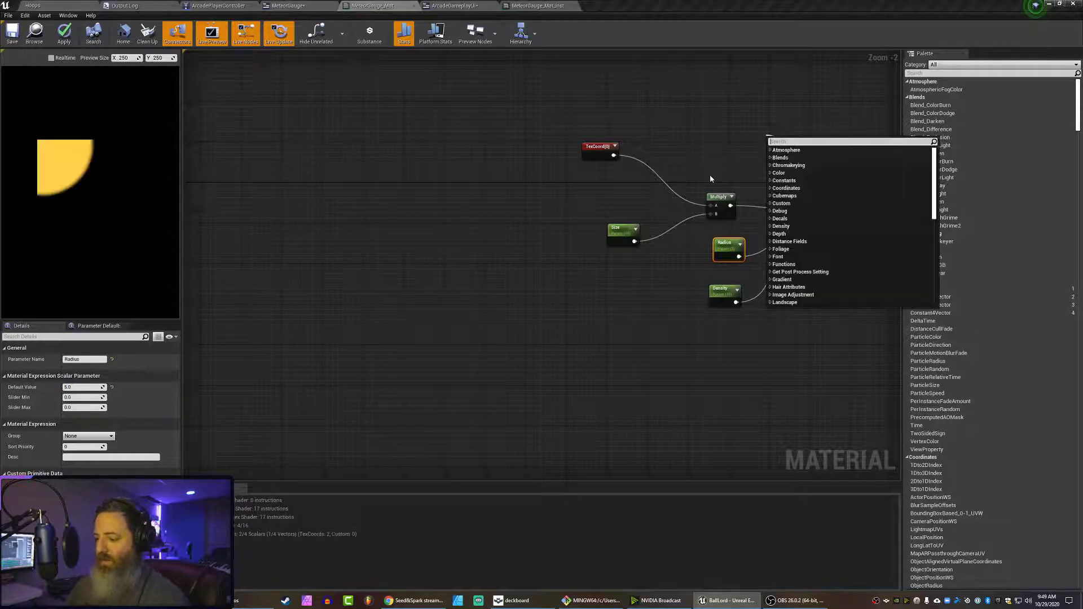
pyautogui.write('multy')
pyautogui.press('BackSpace')
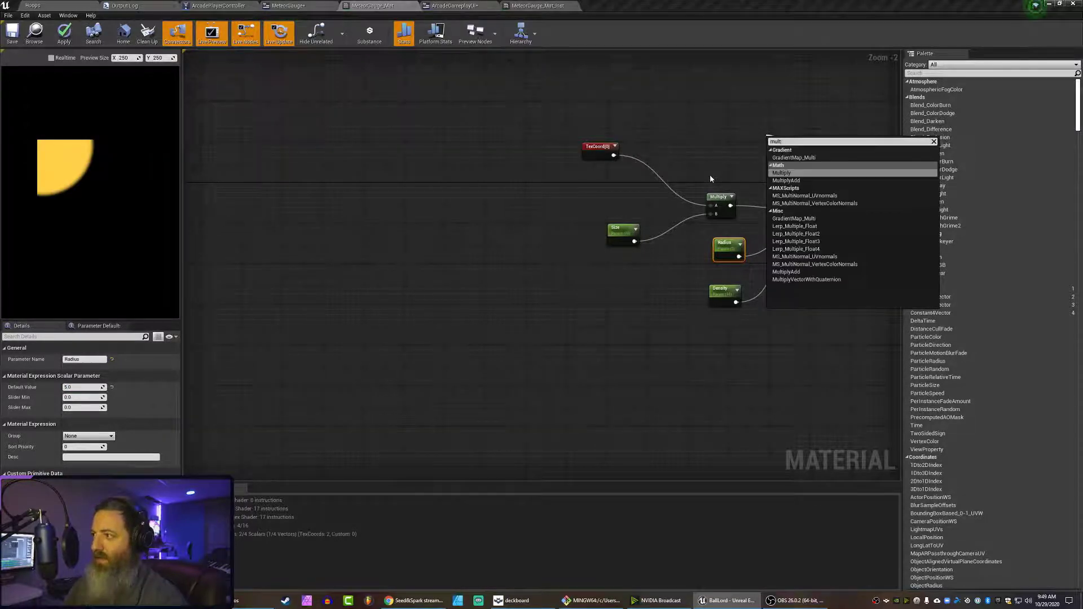
pyautogui.press('Return')
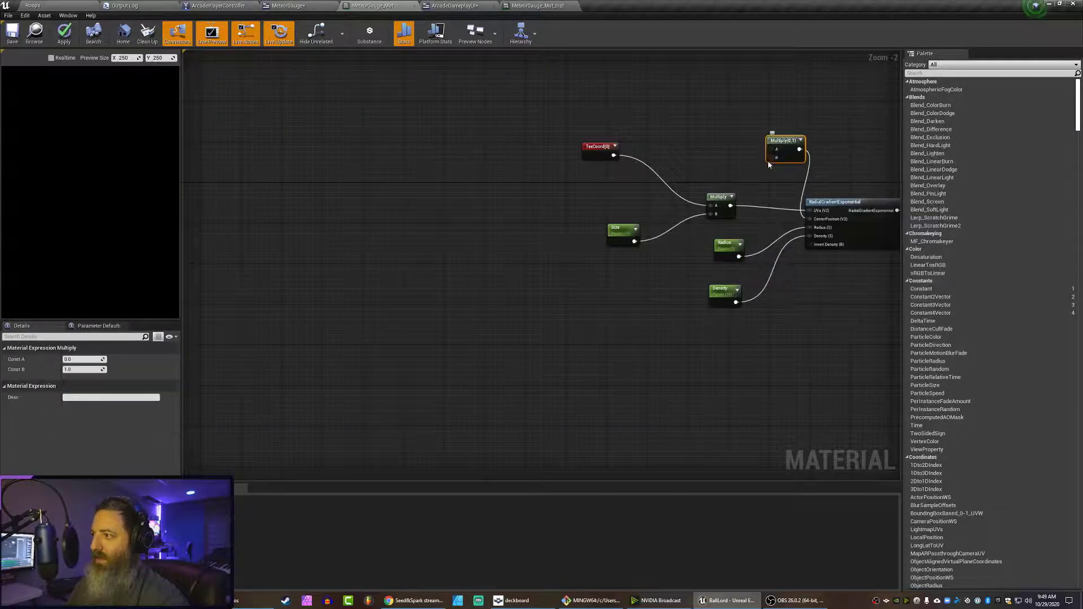
pyautogui.moveTo(738, 257); pyautogui.dragTo(775, 149)
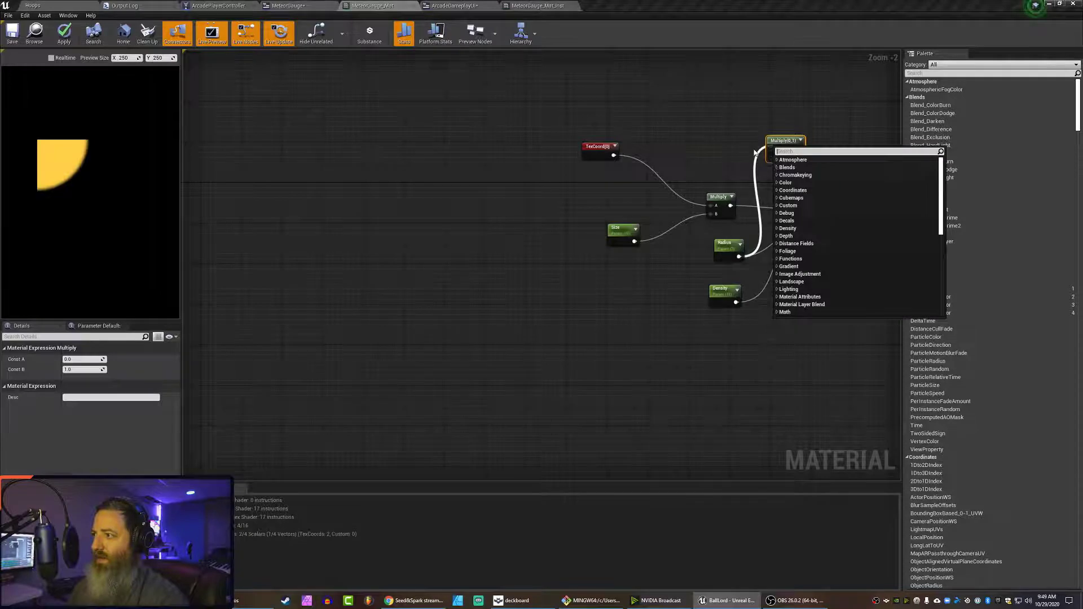
pyautogui.click(755, 152)
pyautogui.moveTo(739, 257); pyautogui.dragTo(775, 151)
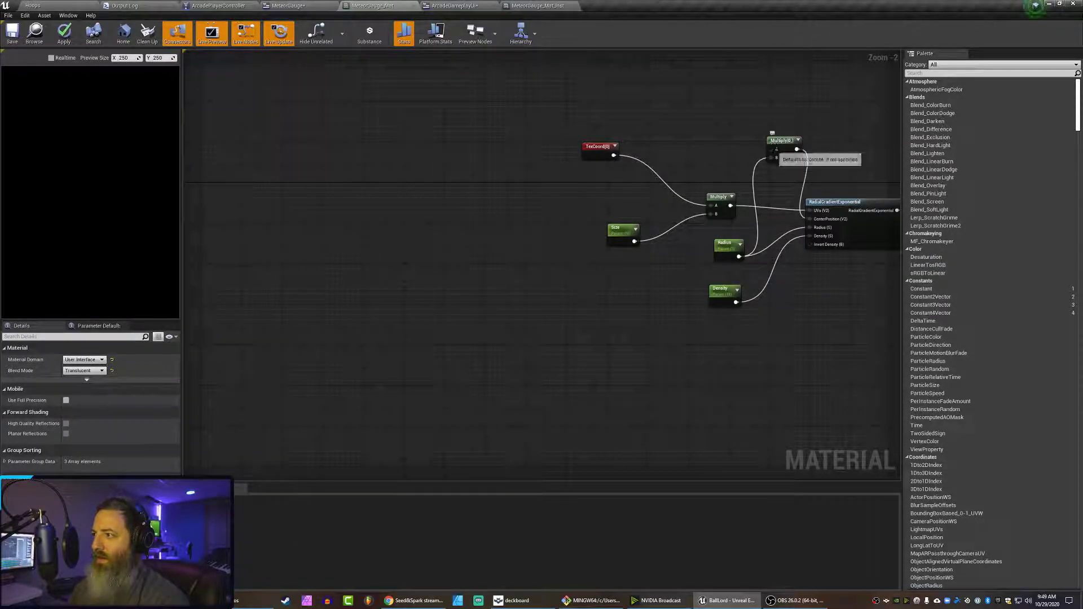
# Add a scalar parameter named Center, connect it to the A input of the CenterPosition Multiply node, and move it clear of that node.
pyautogui.rightClick(736, 127)
pyautogui.write('sc')
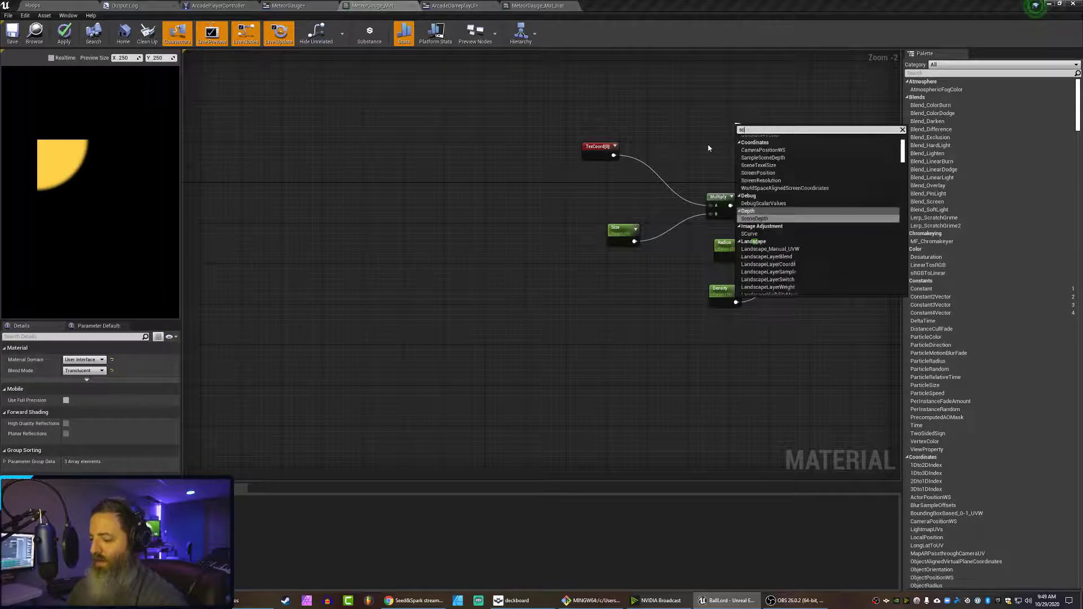
pyautogui.write('alar')
pyautogui.press('Return')
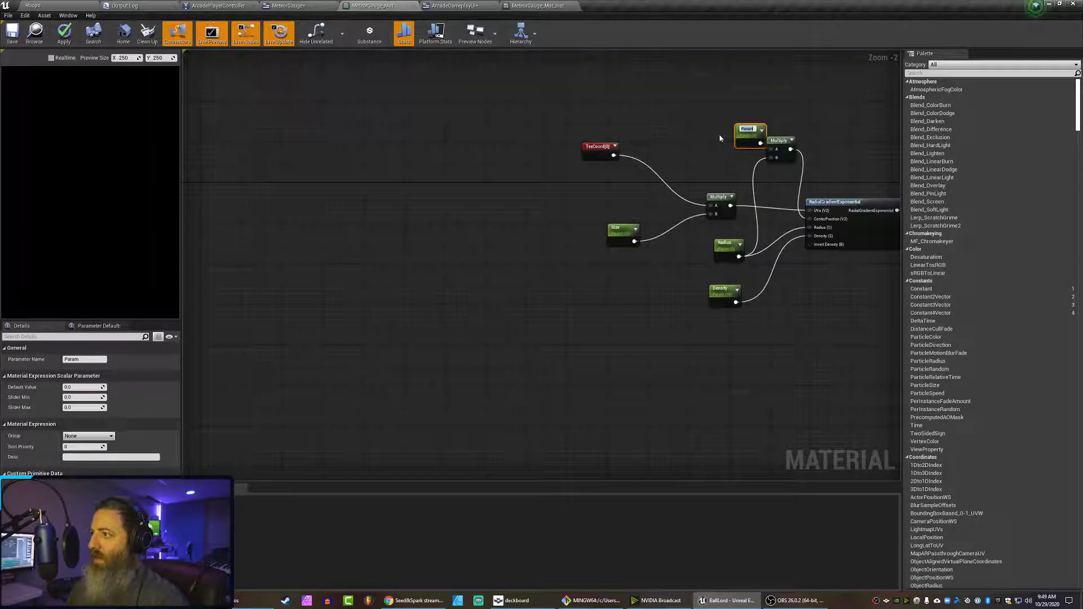
pyautogui.write('Cen')
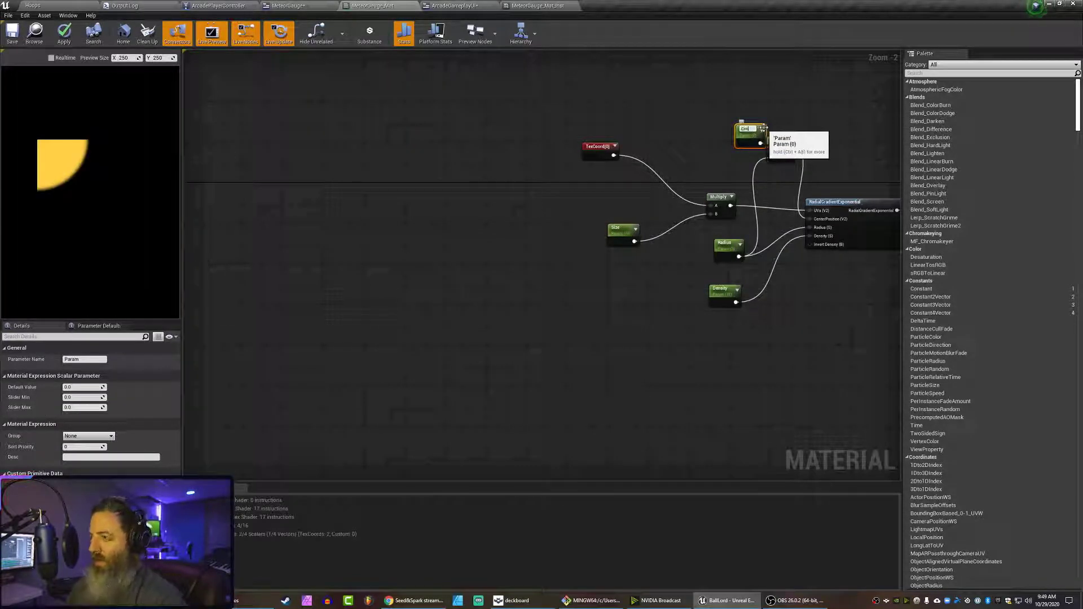
pyautogui.write('ter')
pyautogui.press('Return')
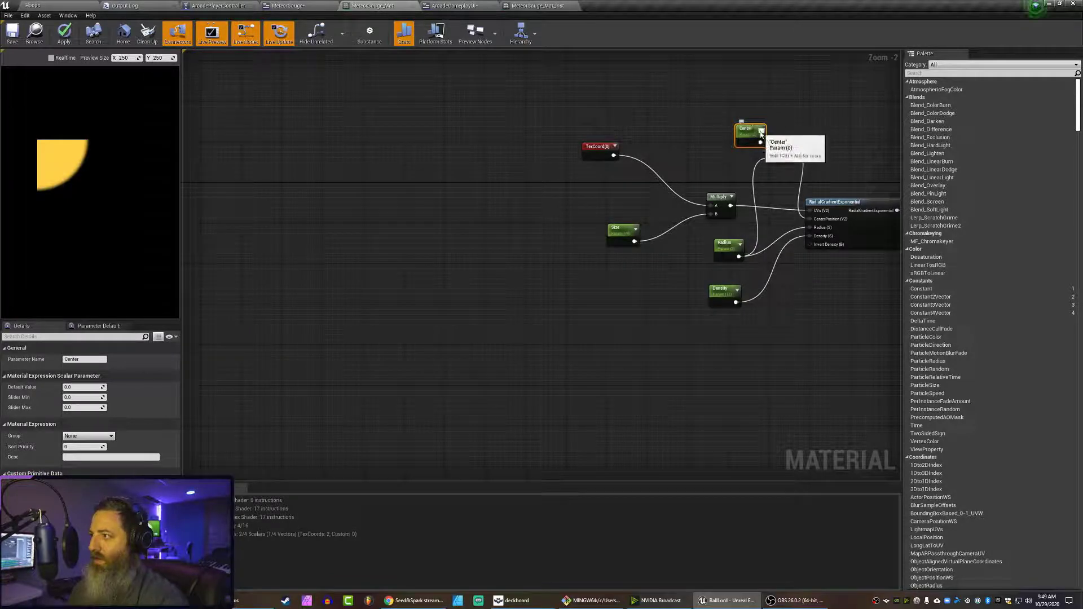
pyautogui.moveTo(749, 132); pyautogui.dragTo(718, 110)
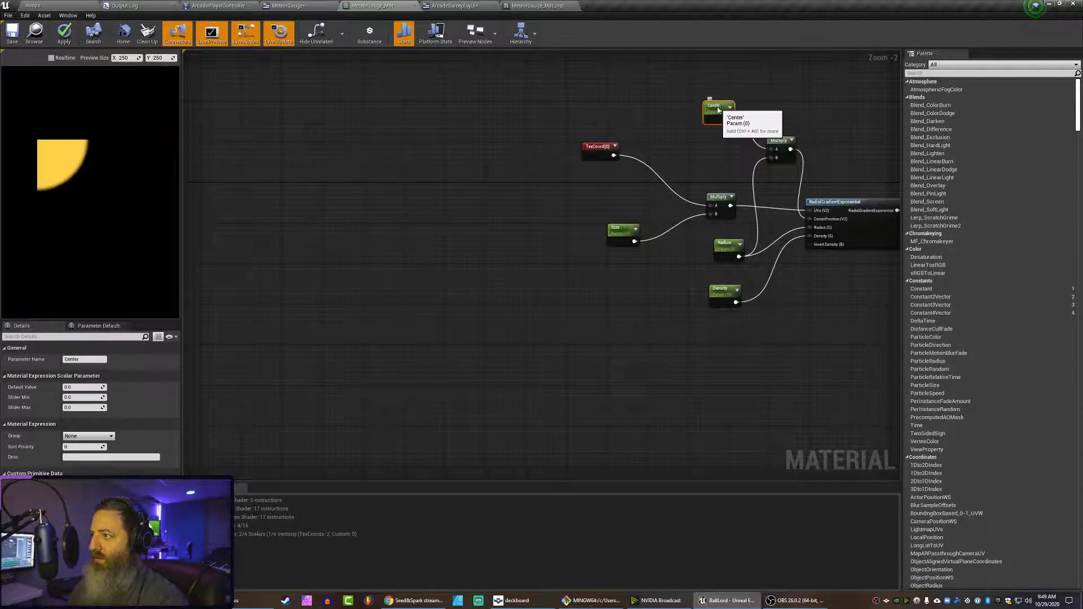
# Set Center's default value to 0.5 and connect Size in place of Radius to the B input of the CenterPosition Multiply node.
pyautogui.click(77, 386)
pyautogui.write('0.5')
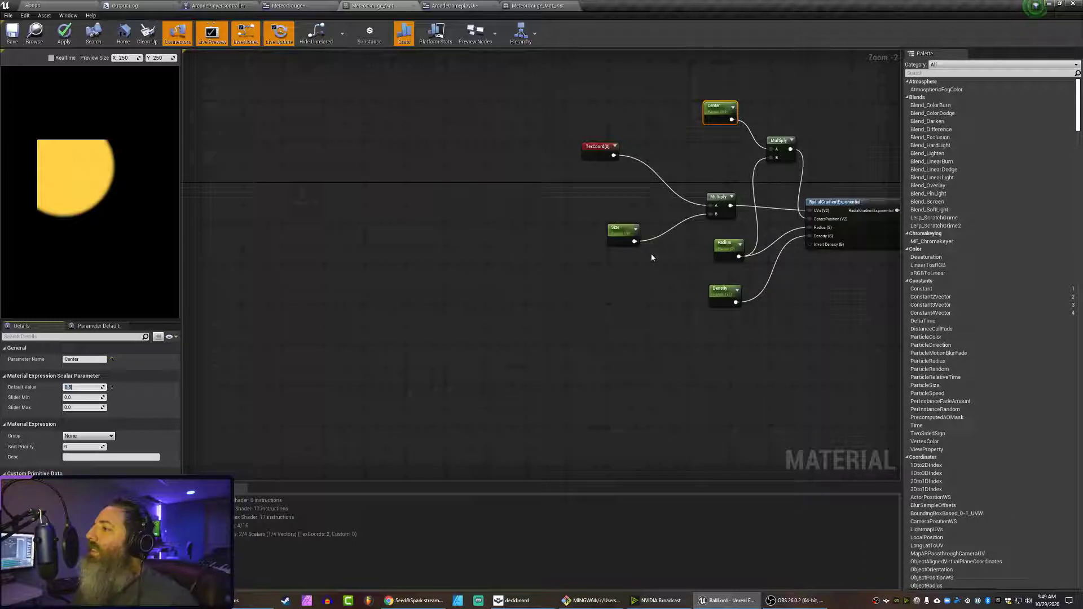
pyautogui.moveTo(634, 241); pyautogui.dragTo(772, 157)
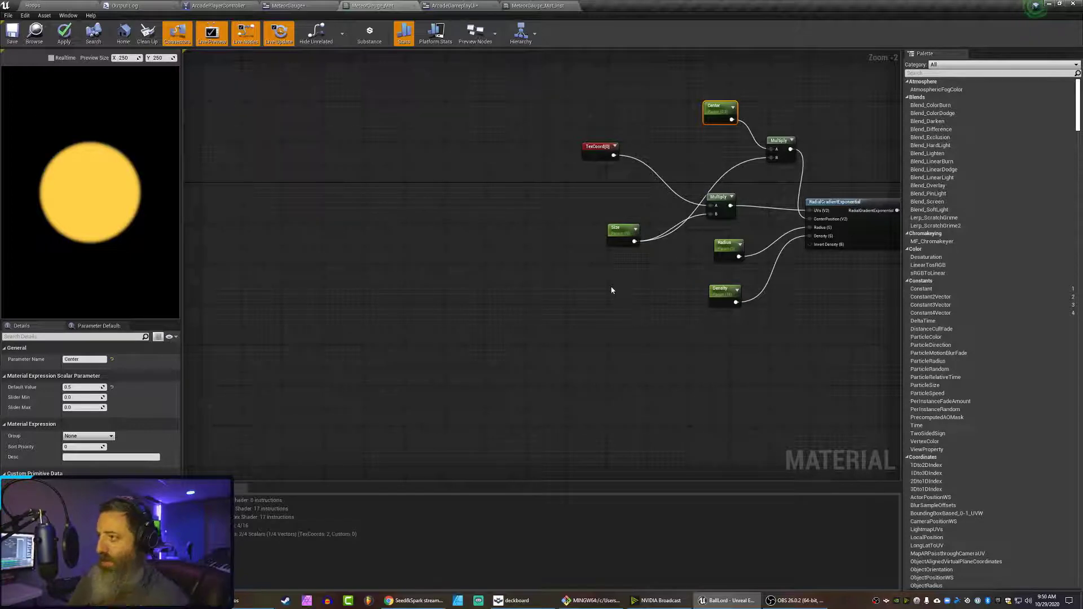
# Apply the MeteorGauge_Mat changes and compile the ArcadeGameplayUI widget.
pyautogui.click(62, 33)
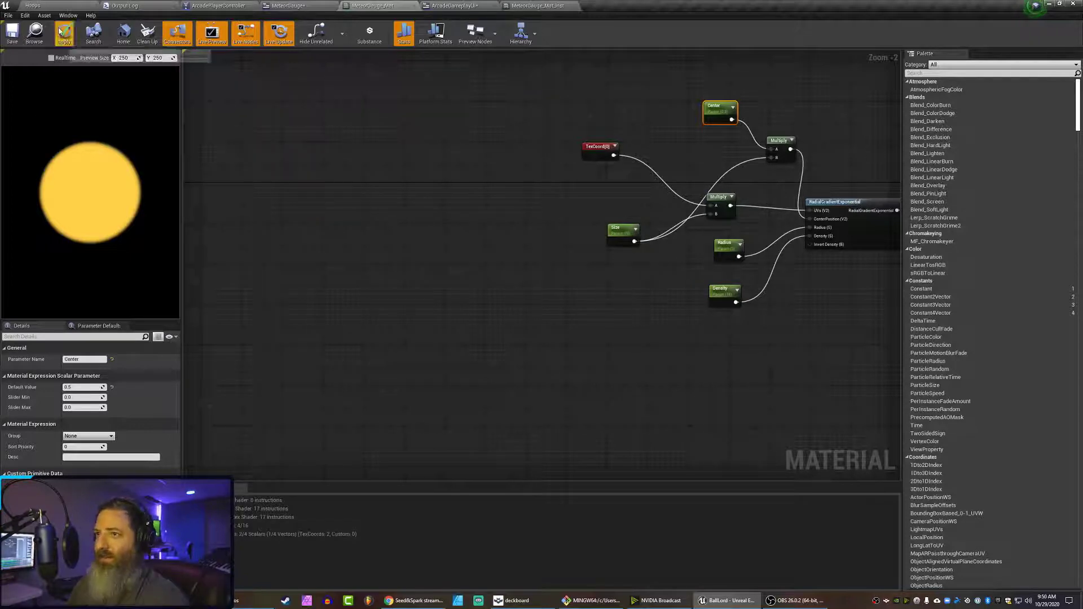
pyautogui.click(444, 7)
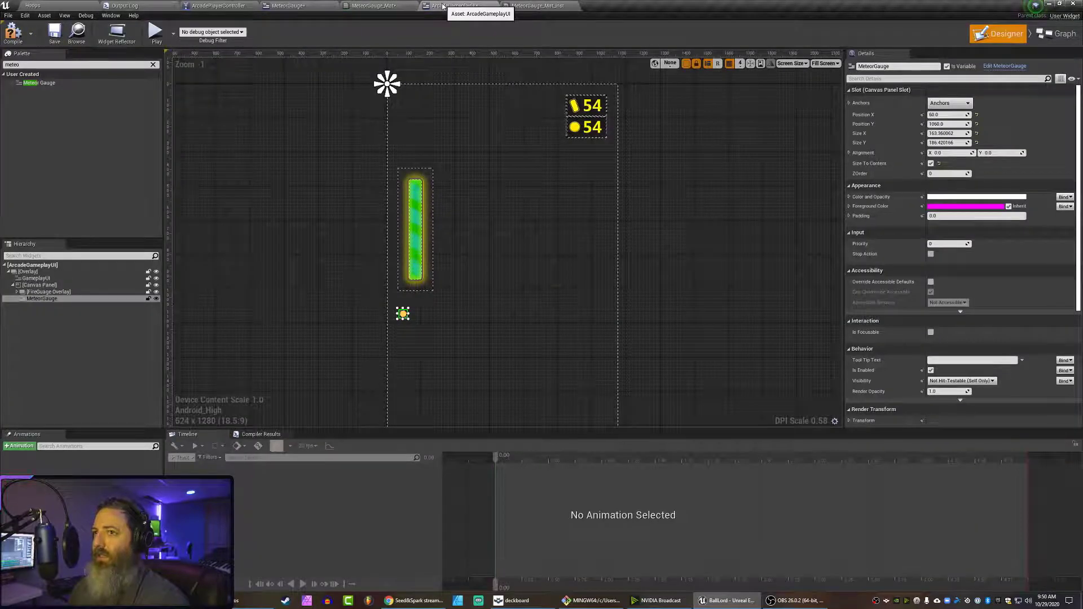
pyautogui.click(8, 40)
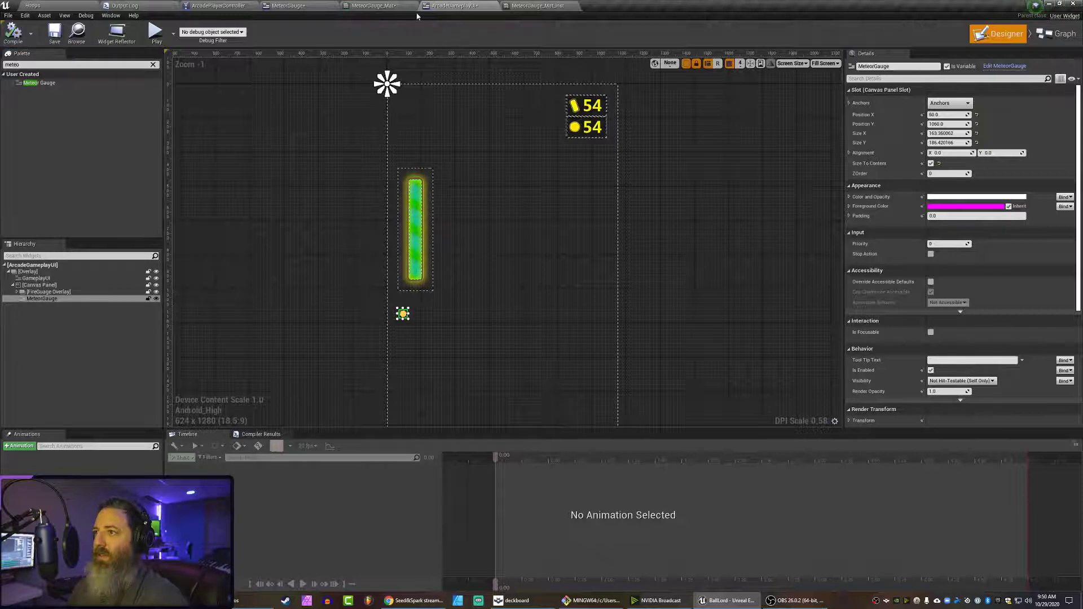
# Check the default values of the Size and Center parameters in the MeteorGauge_Mat graph.
pyautogui.click(373, 6)
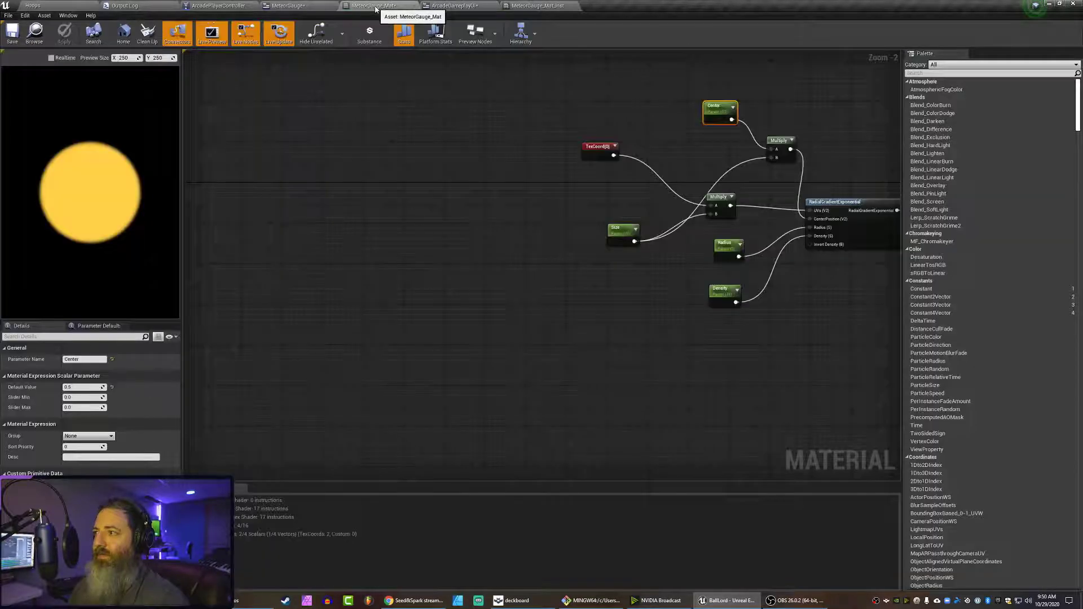
pyautogui.moveTo(455, 282); pyautogui.dragTo(211, 286, button='right')
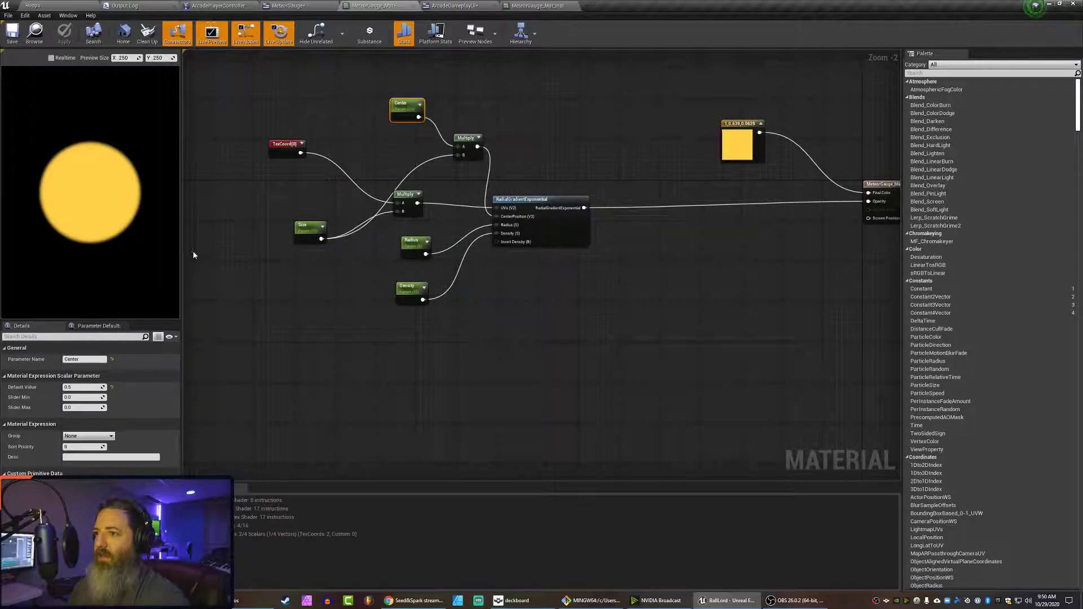
pyautogui.click(303, 230)
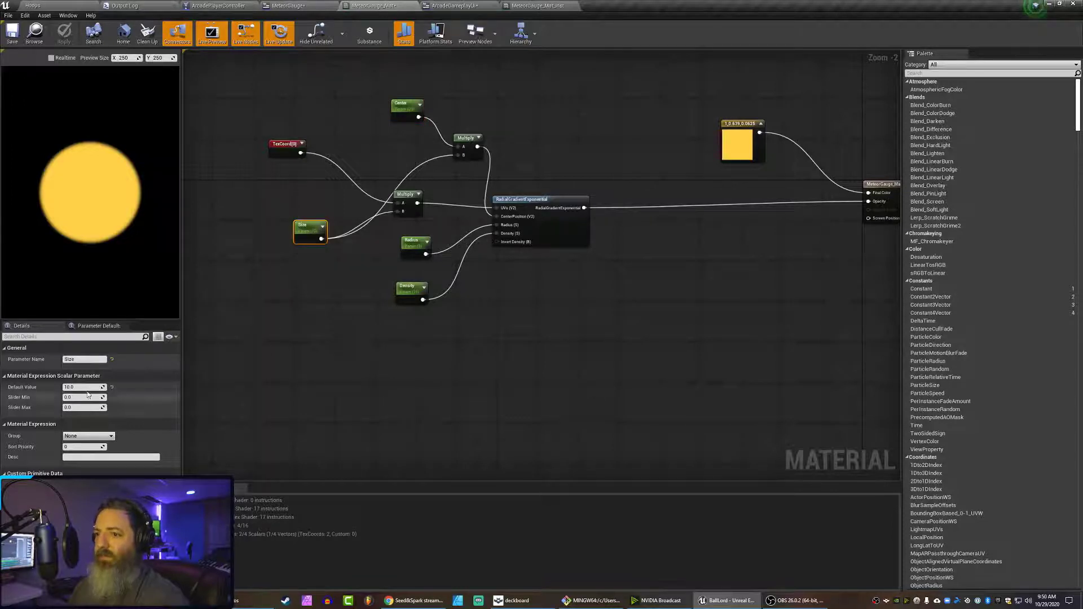
pyautogui.click(404, 108)
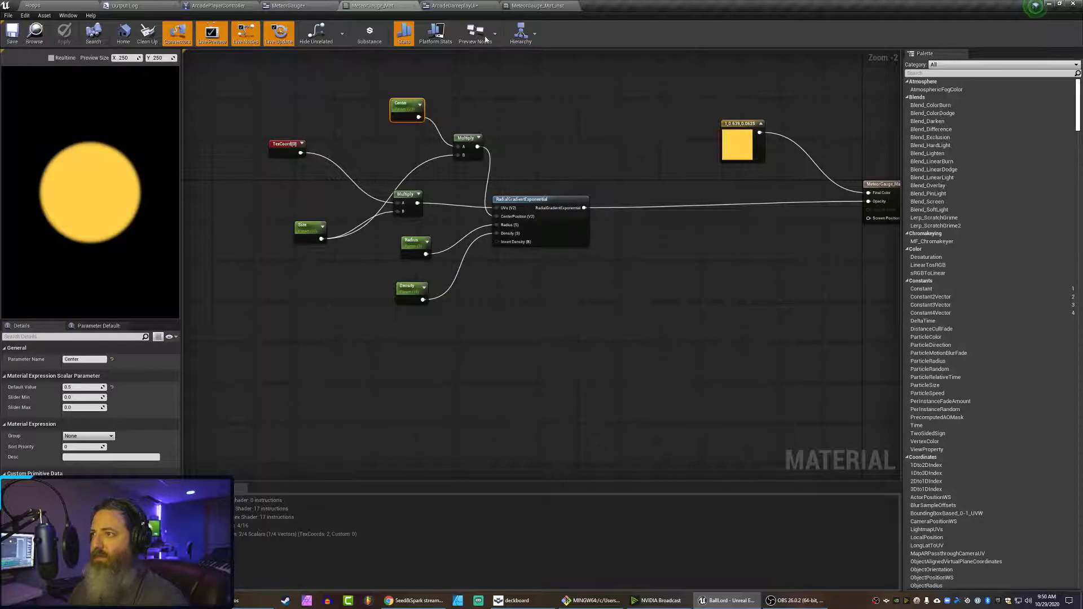
# Disable the Density and Radius overrides in MeteorGauge_Mat_Inst and save the material instance.
pyautogui.click(527, 6)
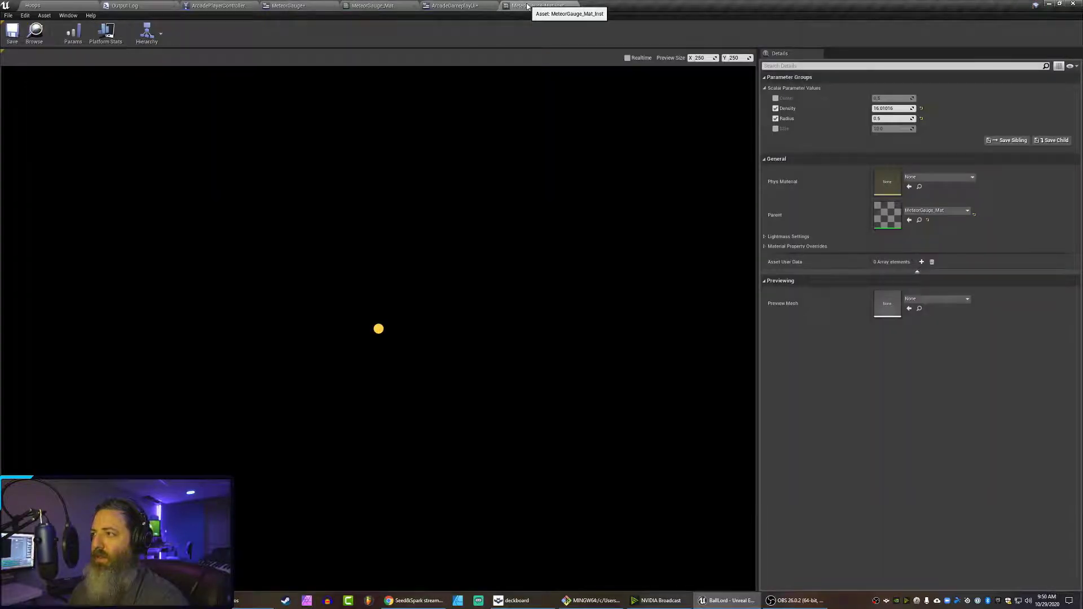
pyautogui.click(775, 108)
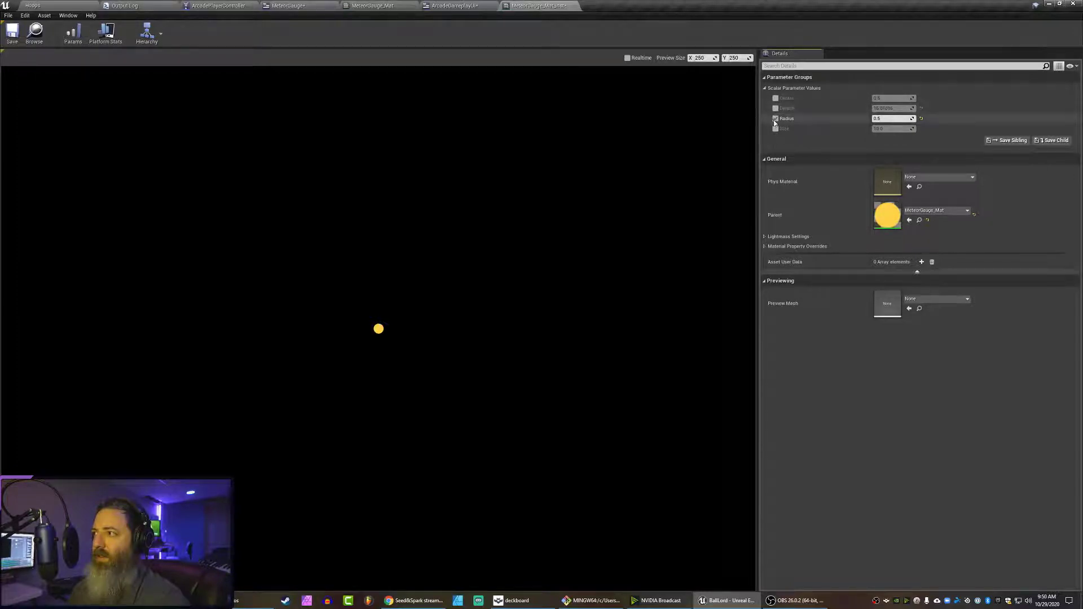
pyautogui.click(775, 119)
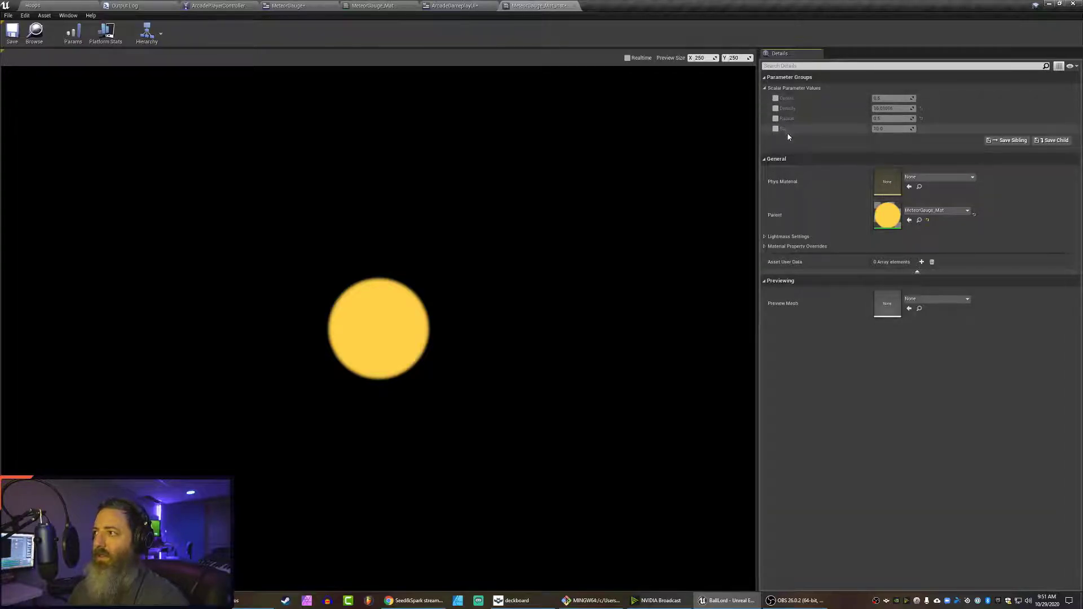
pyautogui.click(22, 47)
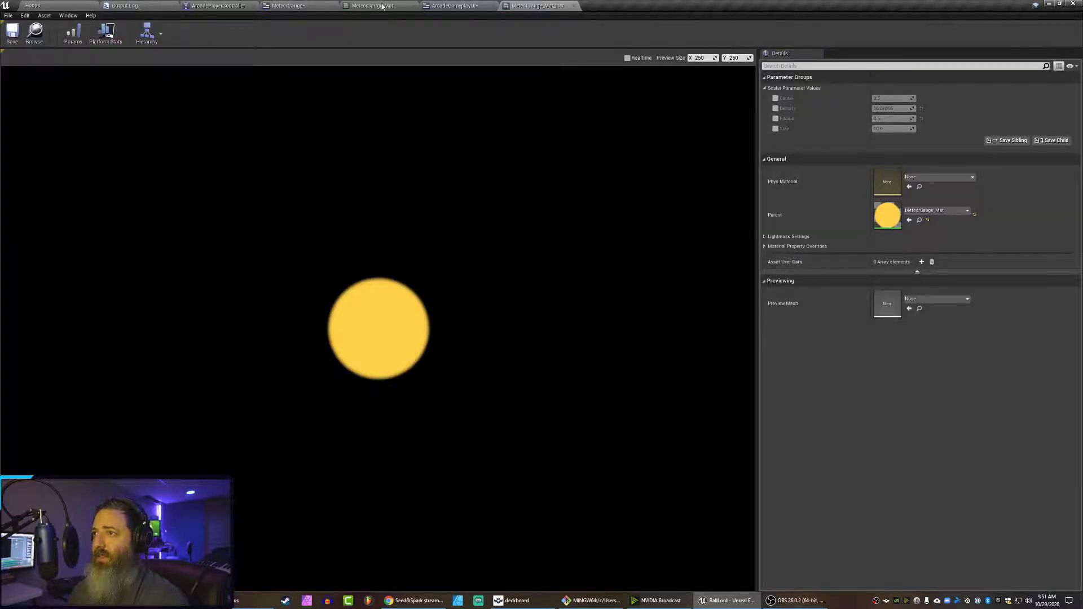
# Compile and save the MeteorGauge widget.
pyautogui.click(382, 7)
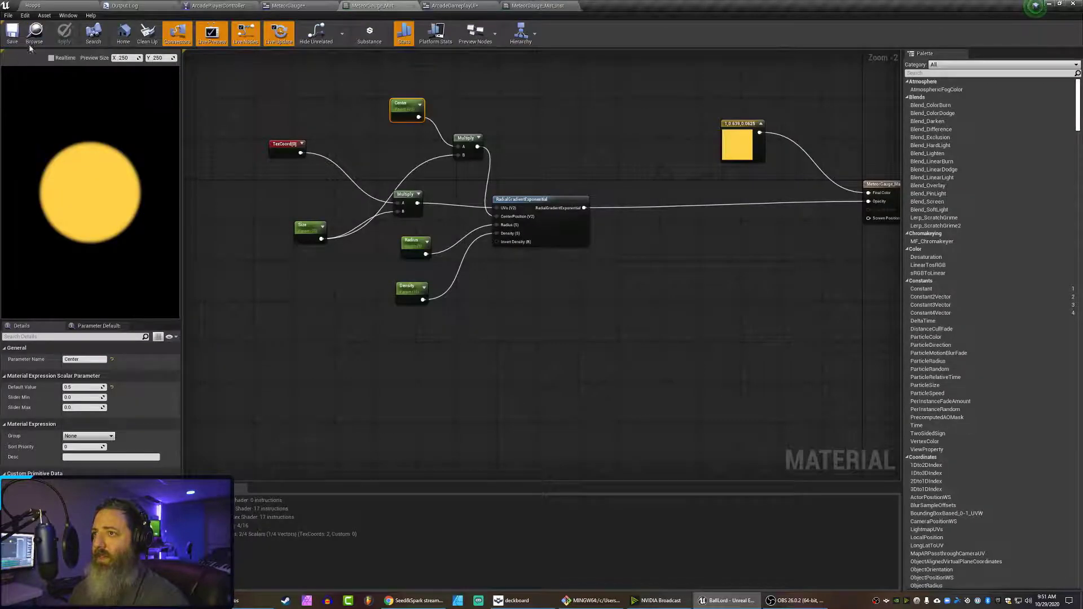
pyautogui.click(446, 8)
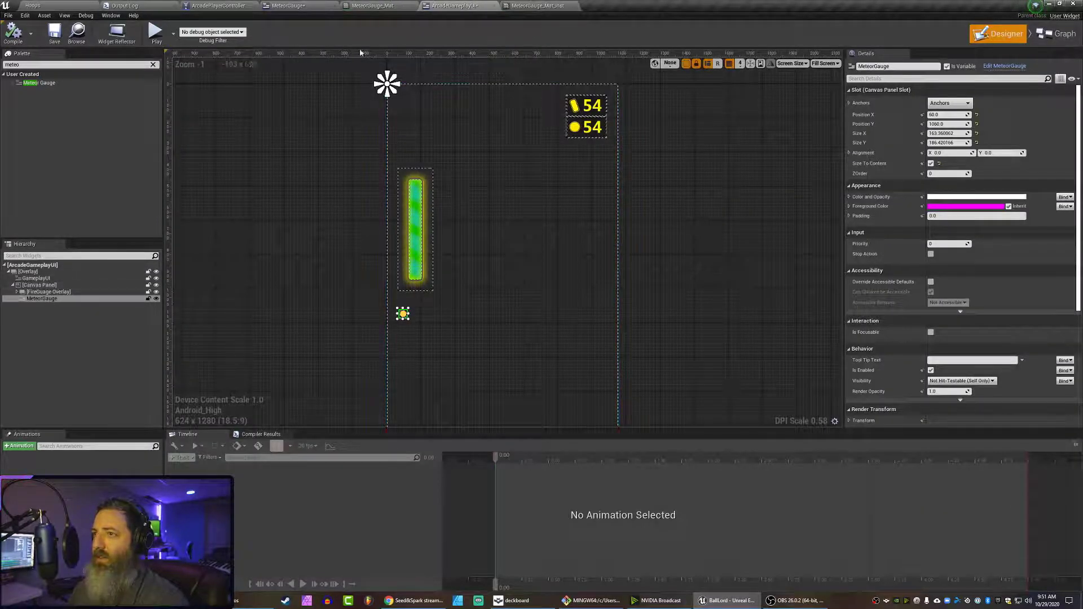
pyautogui.click(287, 7)
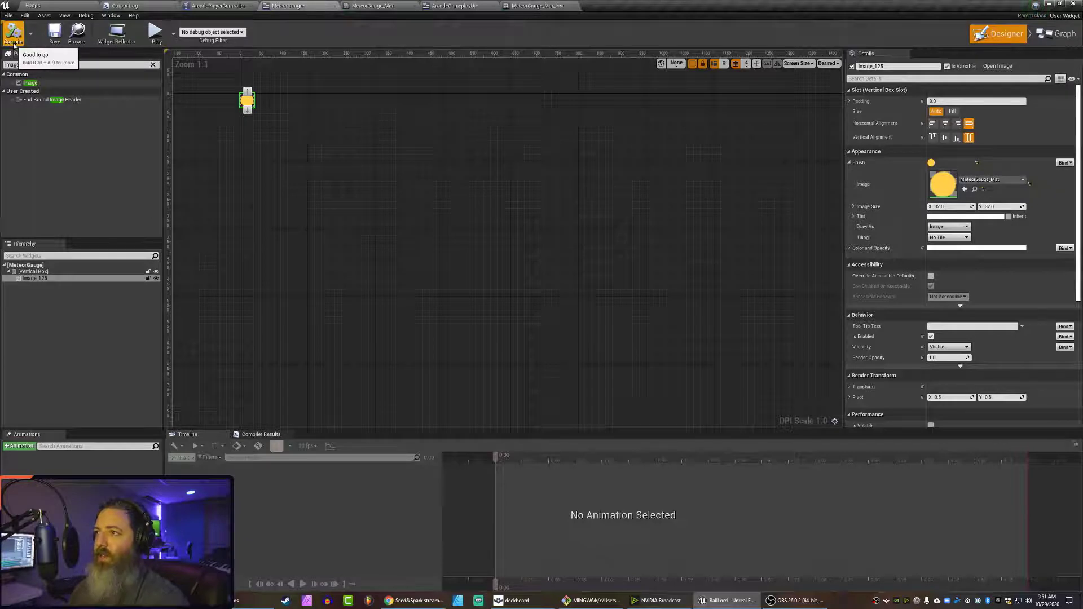
pyautogui.click(54, 33)
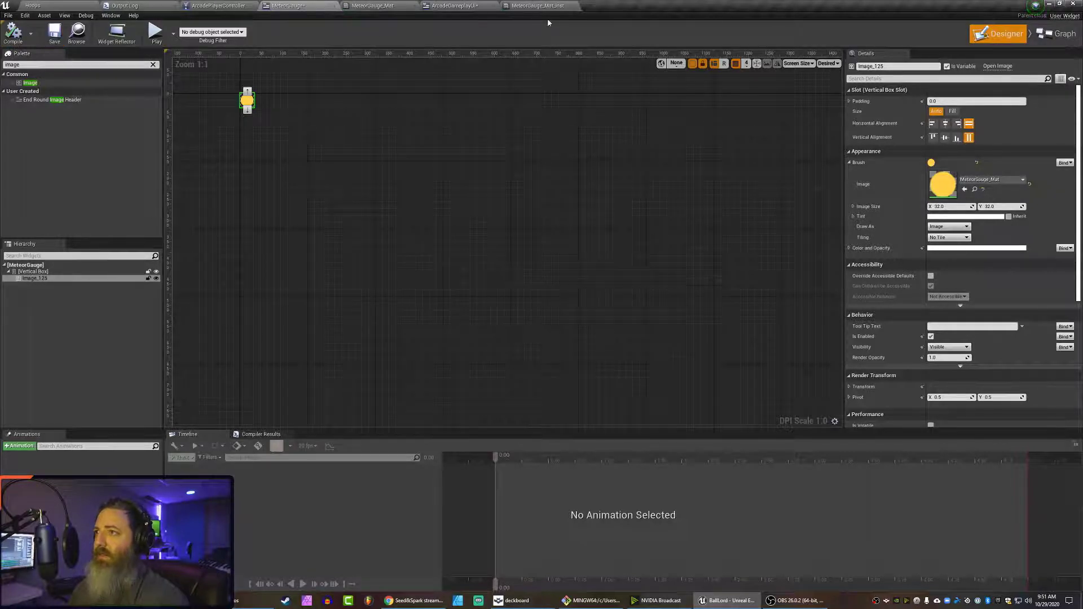
# Try switching Size To Content off for the MeteorGauge in ArcadeGameplayUI, then restore the option.
pyautogui.click(466, 5)
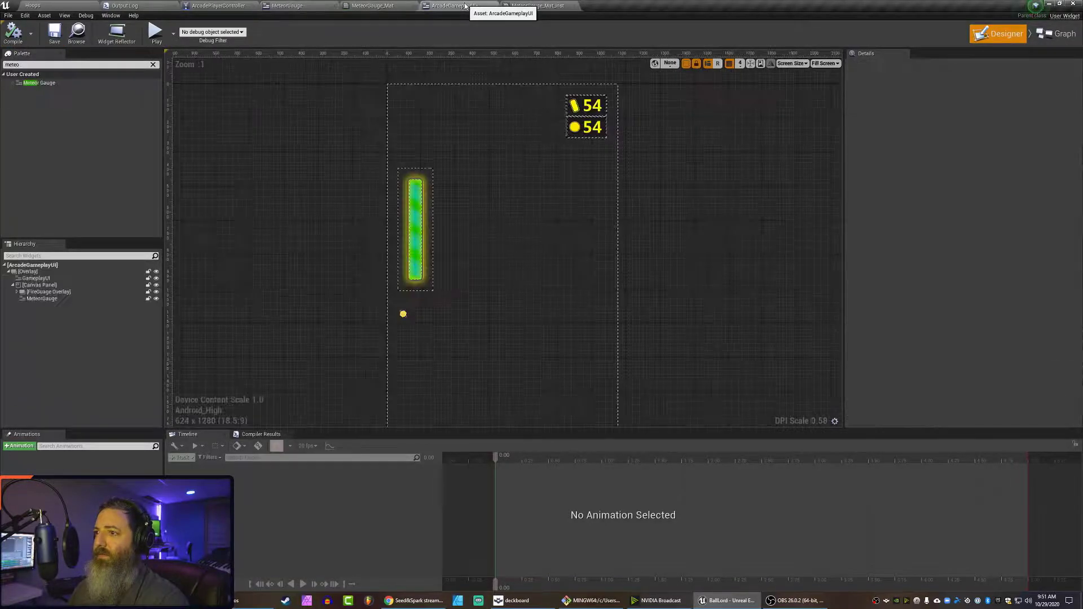
pyautogui.click(402, 314)
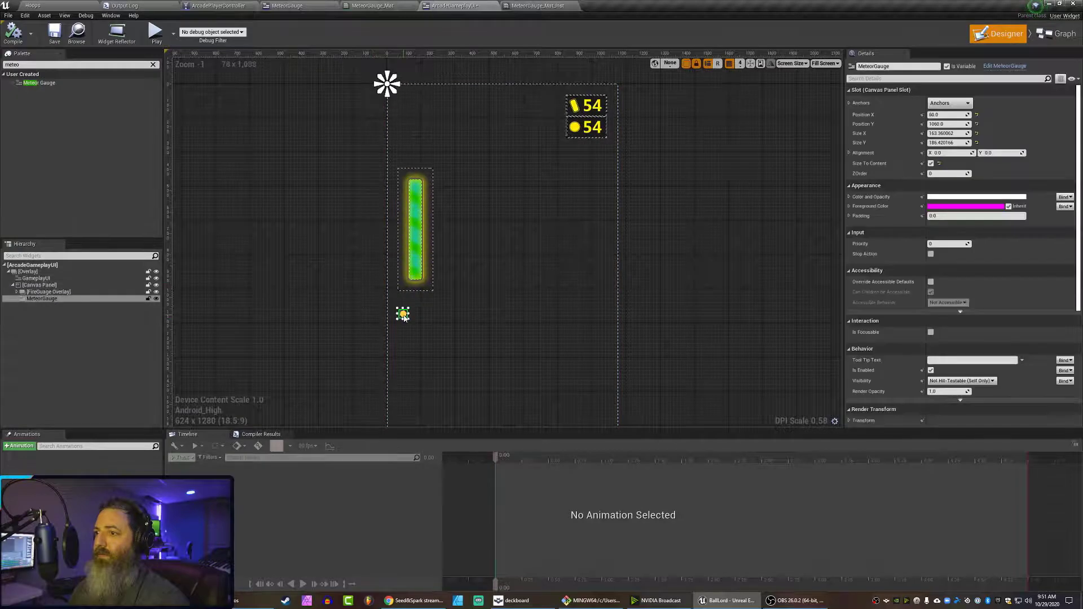
pyautogui.click(930, 163)
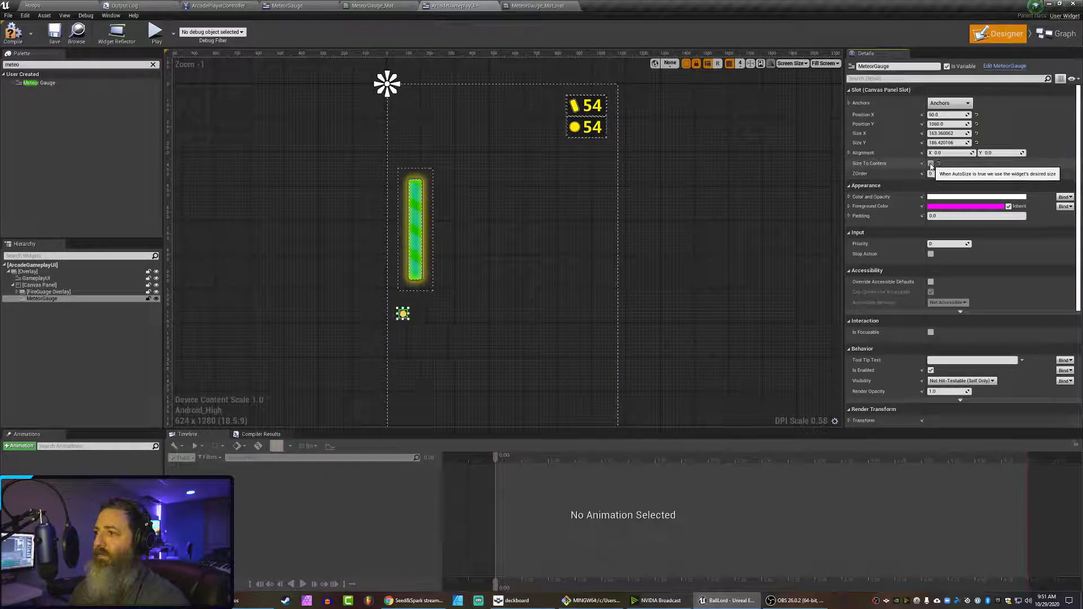
pyautogui.click(931, 163)
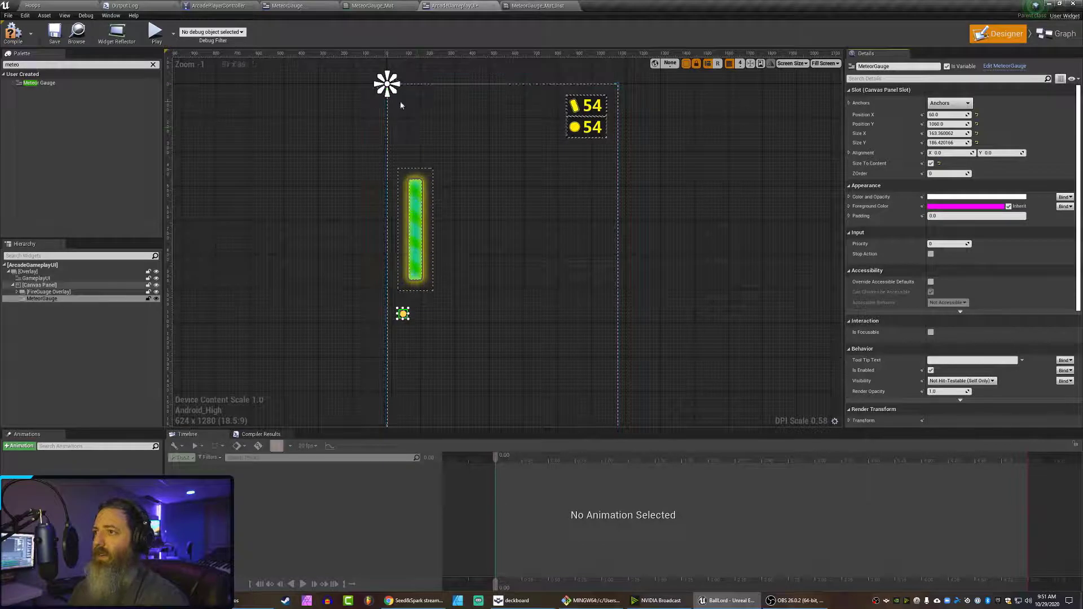
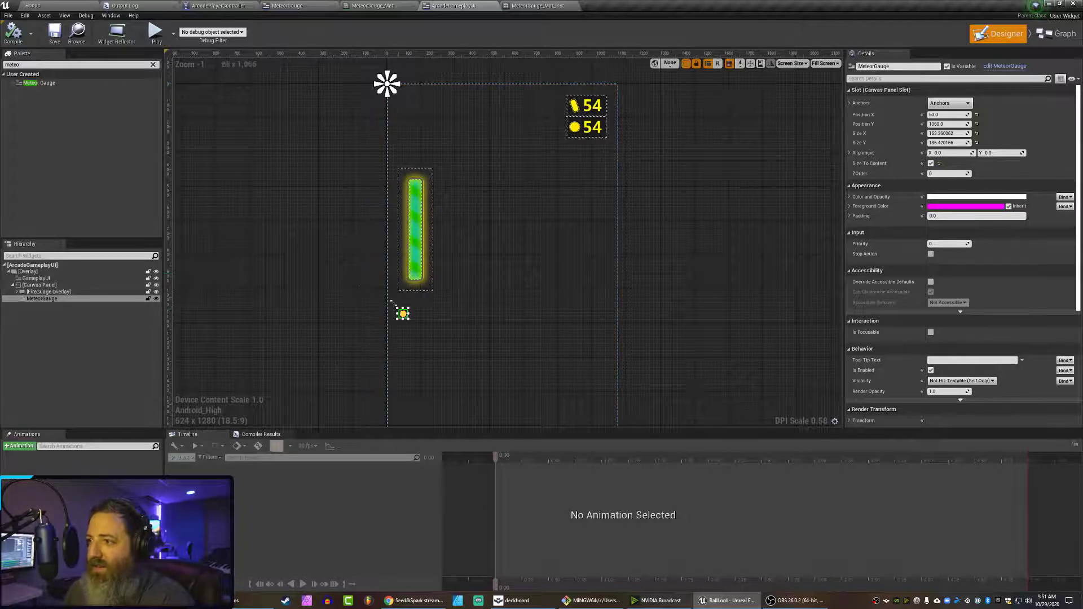
# Move the Size and TexCoord nodes in MeteorGauge_Mat into line beside the Multiply node they feed.
pyautogui.click(373, 5)
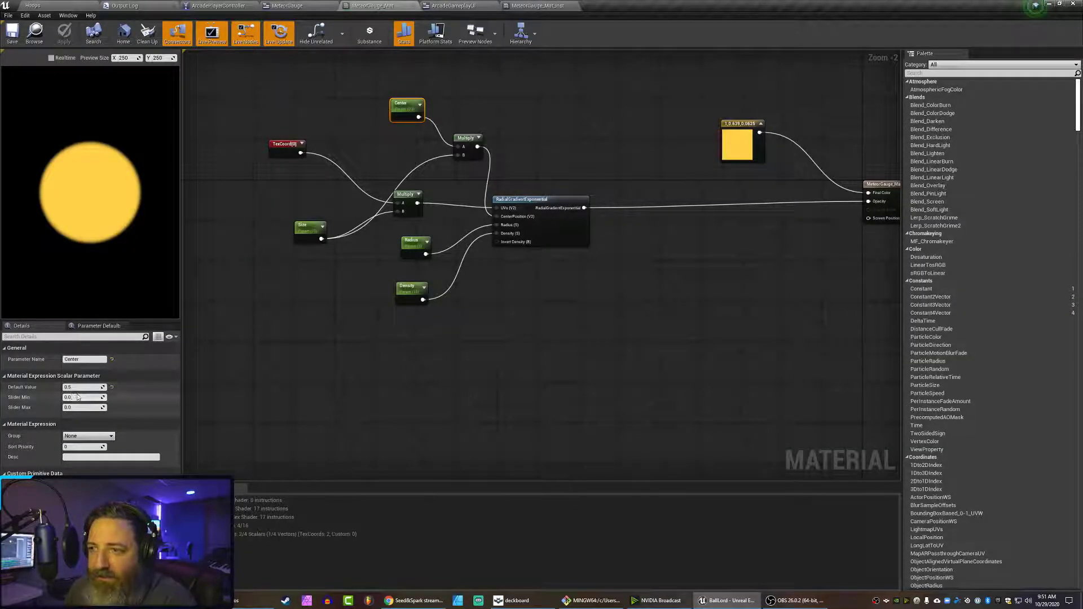
pyautogui.moveTo(306, 234); pyautogui.dragTo(299, 209)
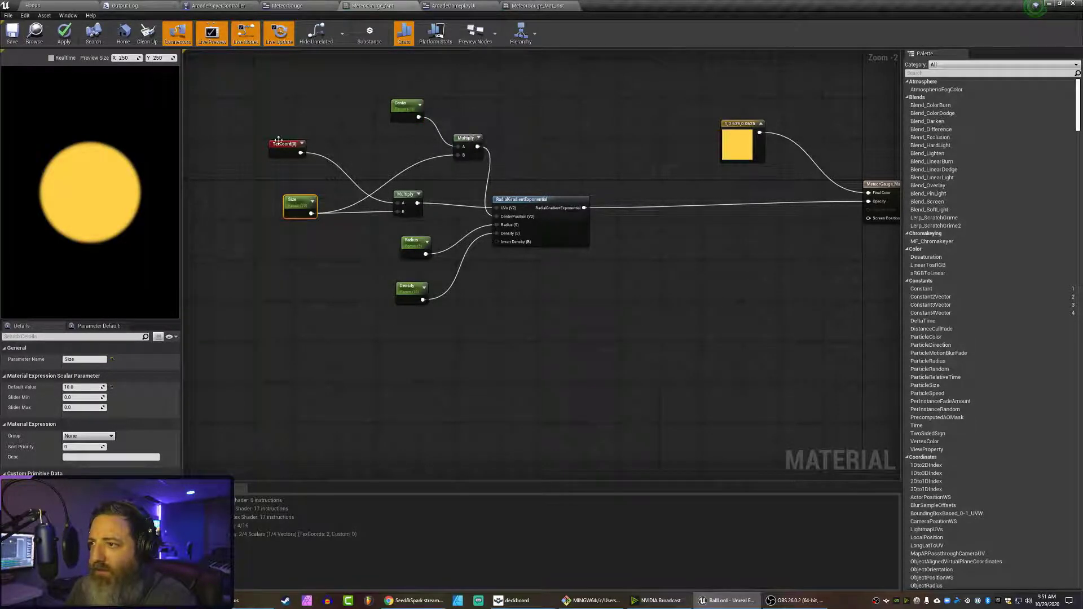
pyautogui.moveTo(278, 140); pyautogui.dragTo(294, 171)
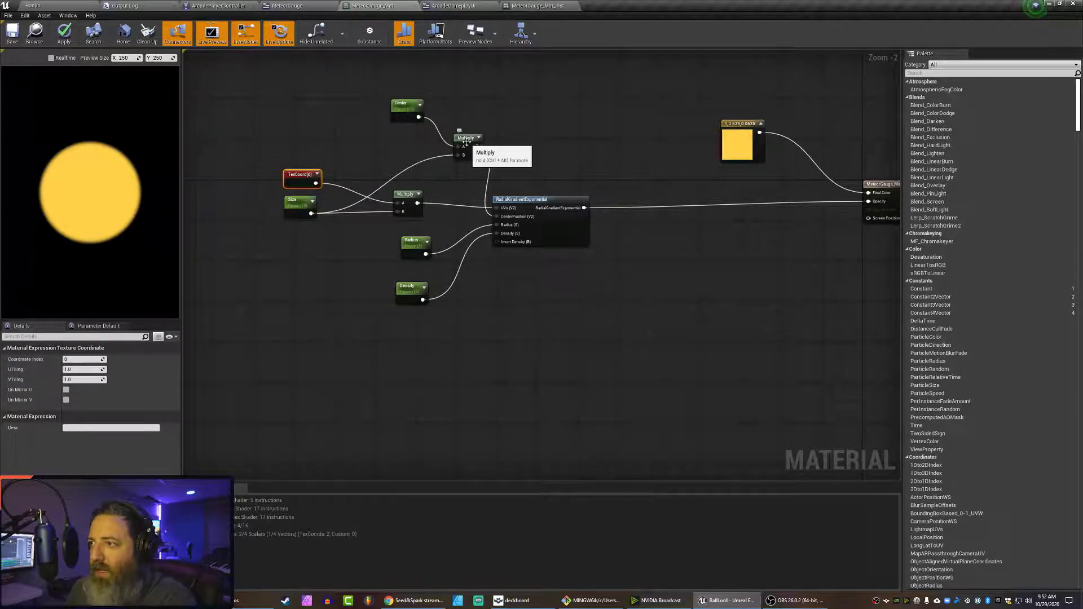
# Set the Radius parameter's default value to 15 and apply the change to the material.
pyautogui.click(404, 295)
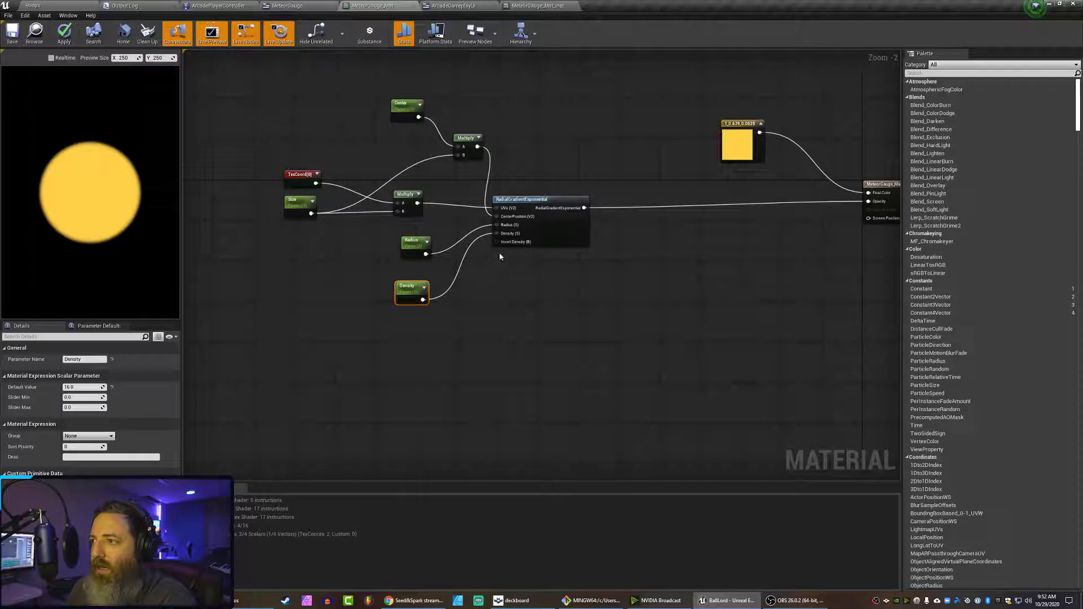
pyautogui.click(411, 241)
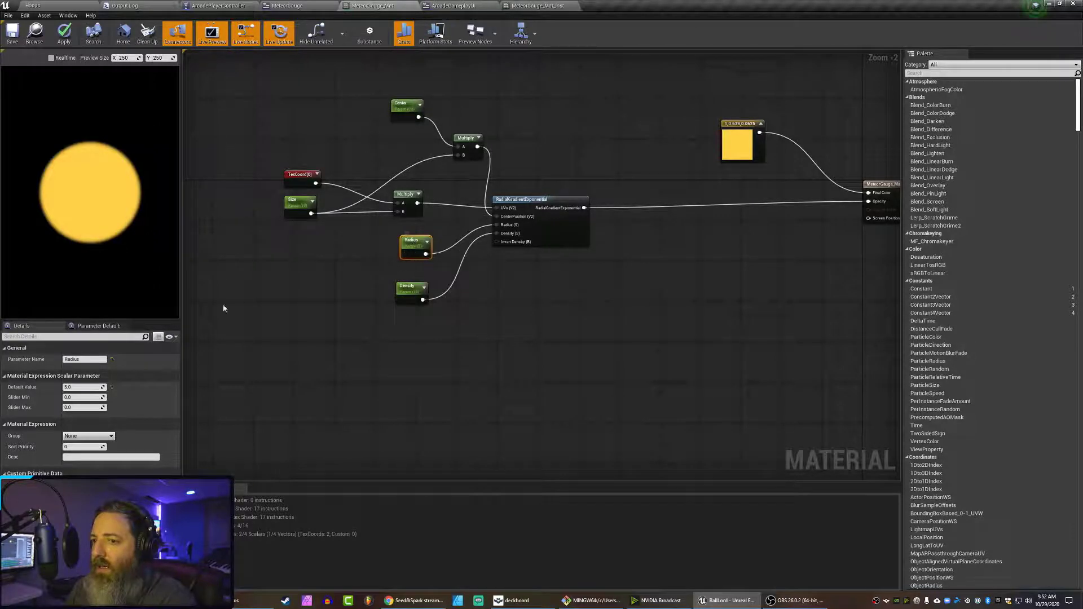
pyautogui.click(73, 388)
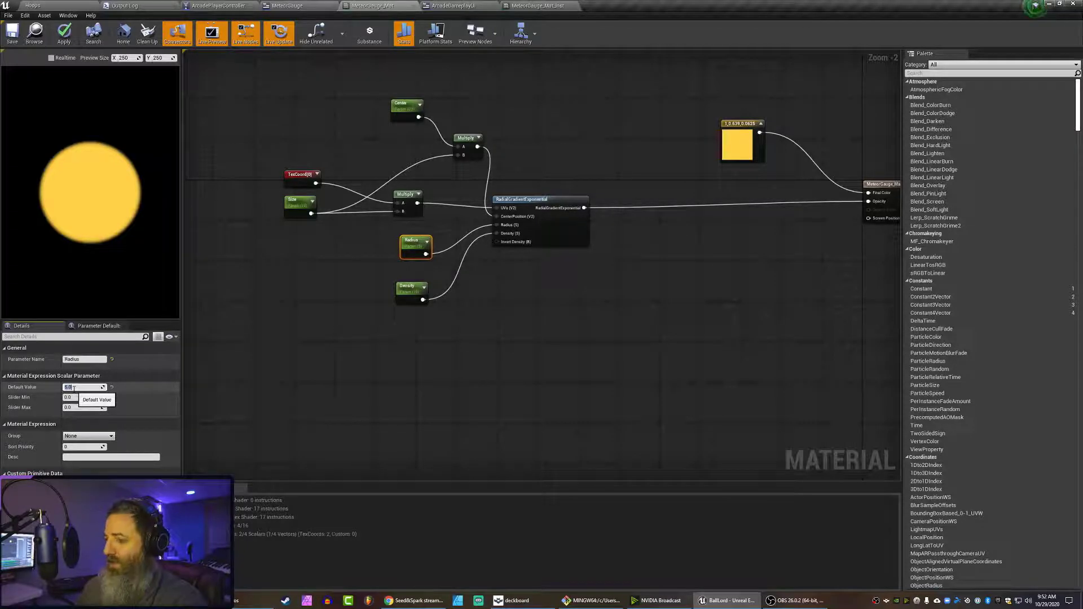
pyautogui.write('15')
pyautogui.press('Return')
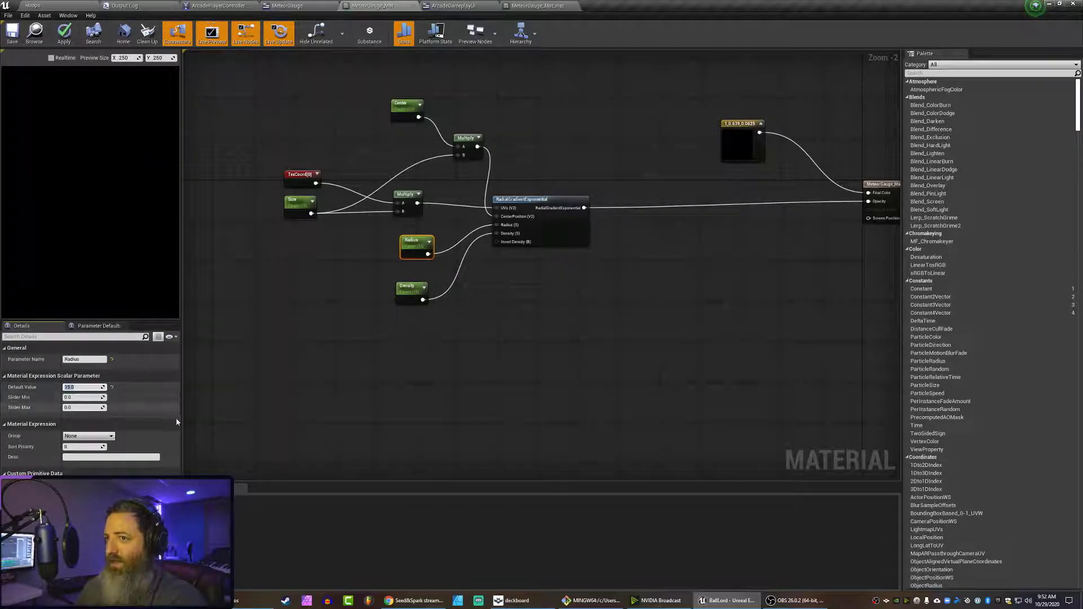
pyautogui.click(64, 33)
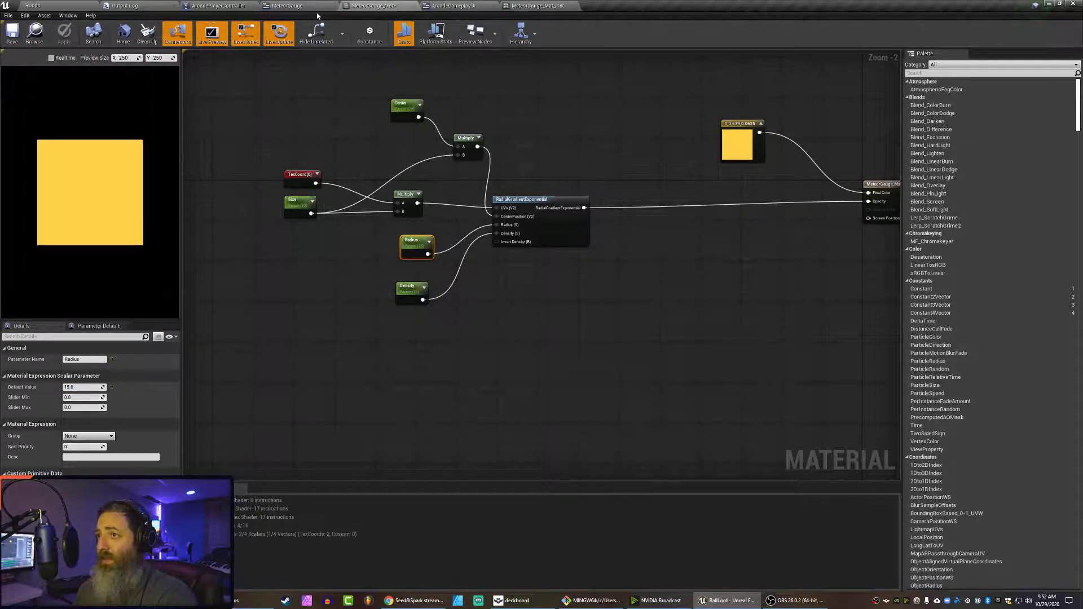
# Try turning Size To Content off for the MeteorGauge in ArcadeGameplayUI and resizing it to about 181 by 89.
pyautogui.click(448, 7)
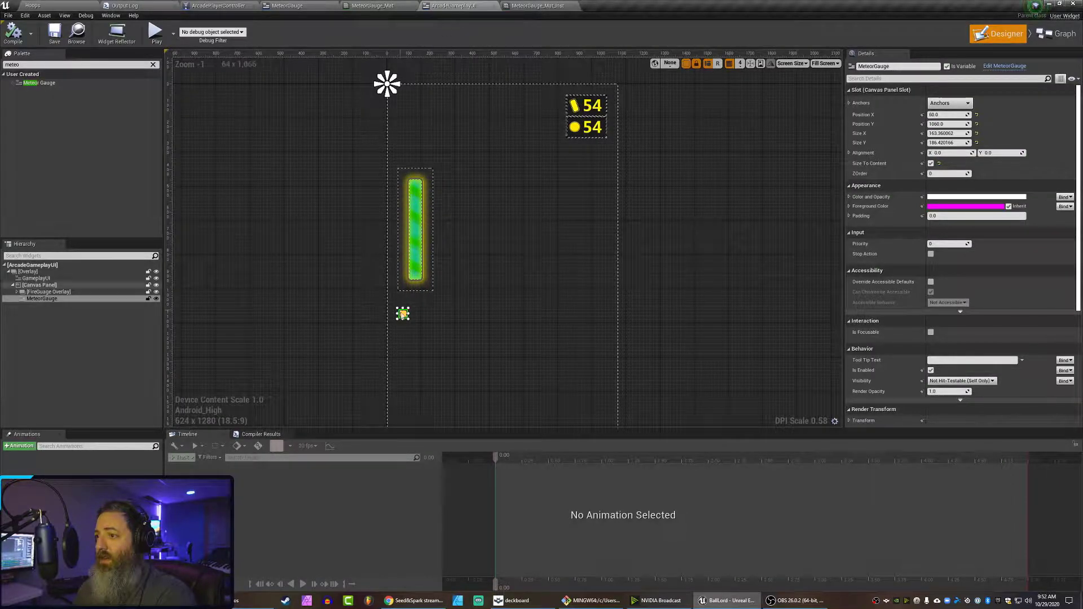
pyautogui.scroll(14, 380, 305)
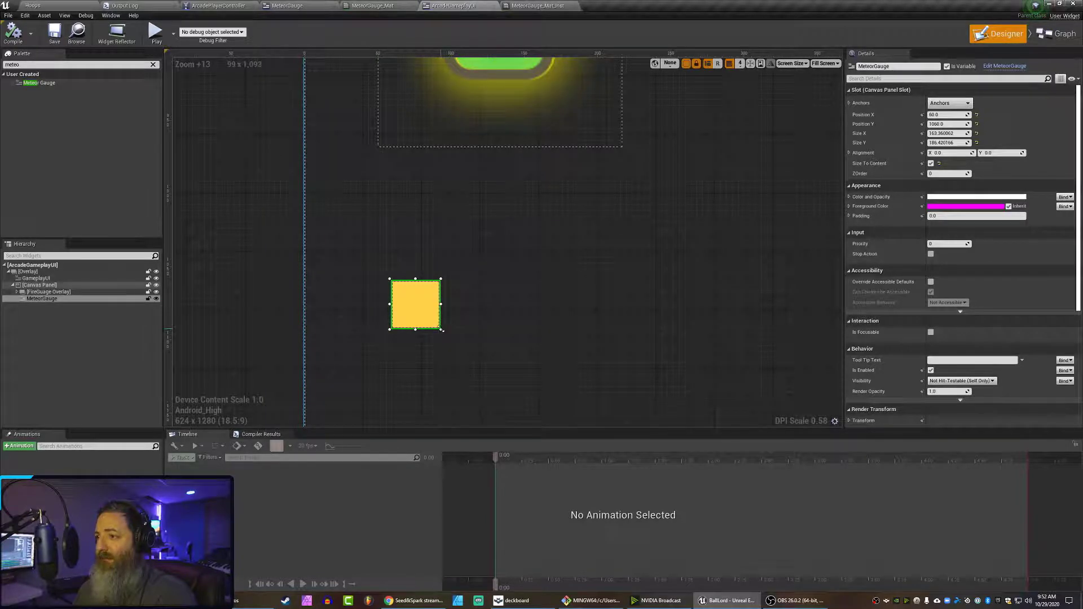
pyautogui.click(930, 163)
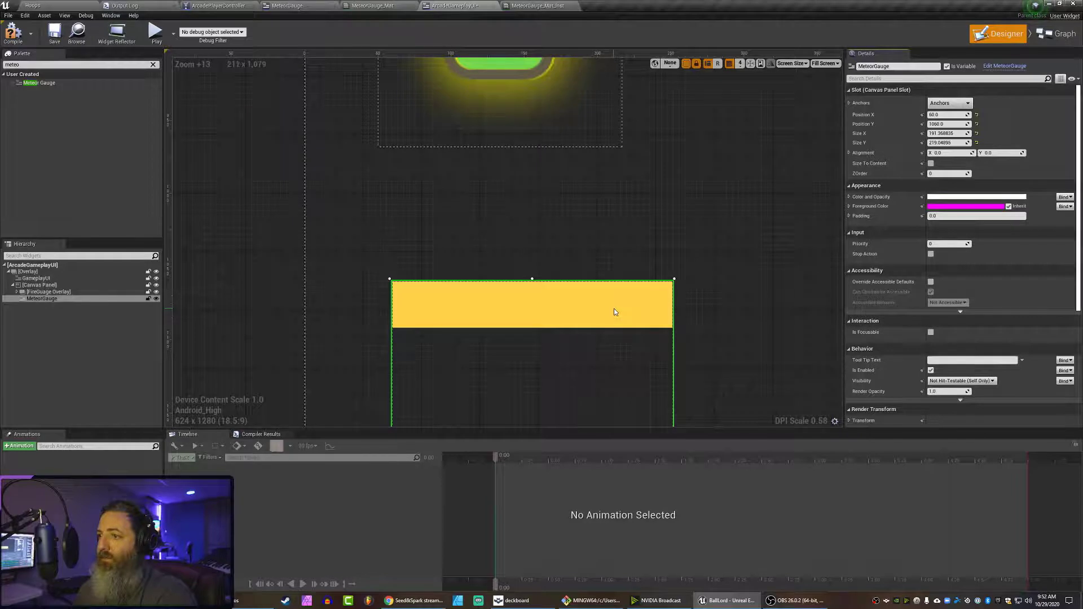
pyautogui.click(50, 300)
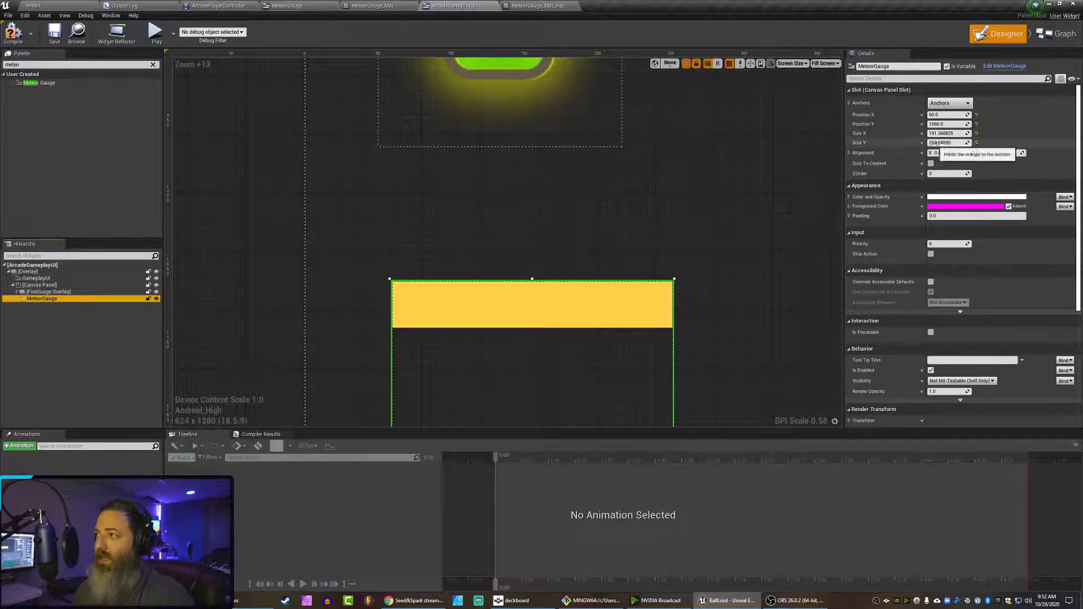
pyautogui.moveTo(948, 133)
pyautogui.mouseDown()
pyautogui.moveTo(1010, 133)
pyautogui.moveTo(928, 143)
pyautogui.mouseUp()
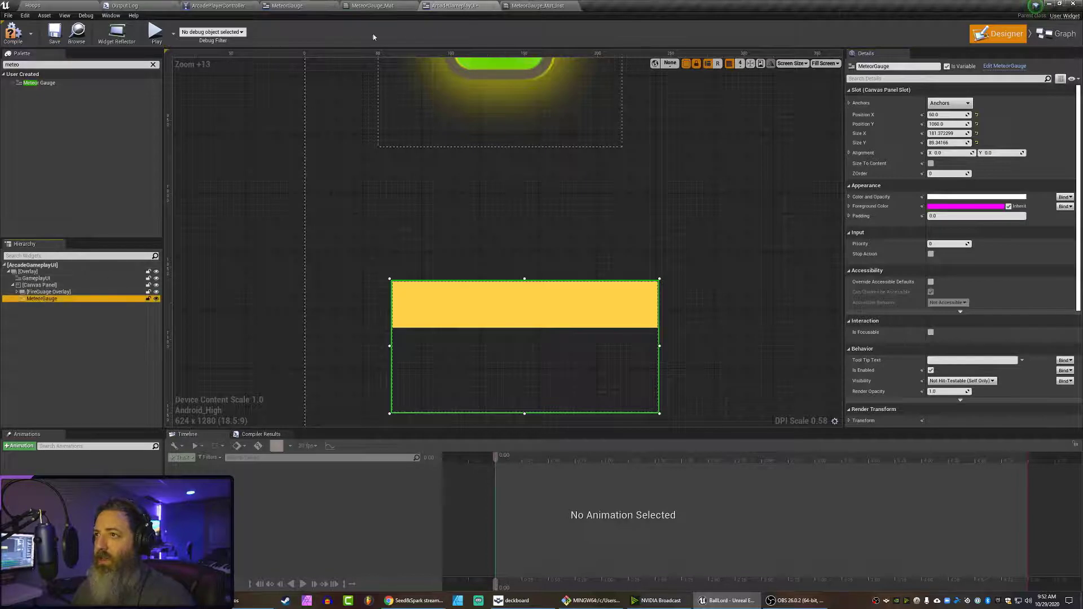
# Set the image size to 100 by 100 in the MeteorGauge widget, and compile and save the widget.
pyautogui.click(290, 5)
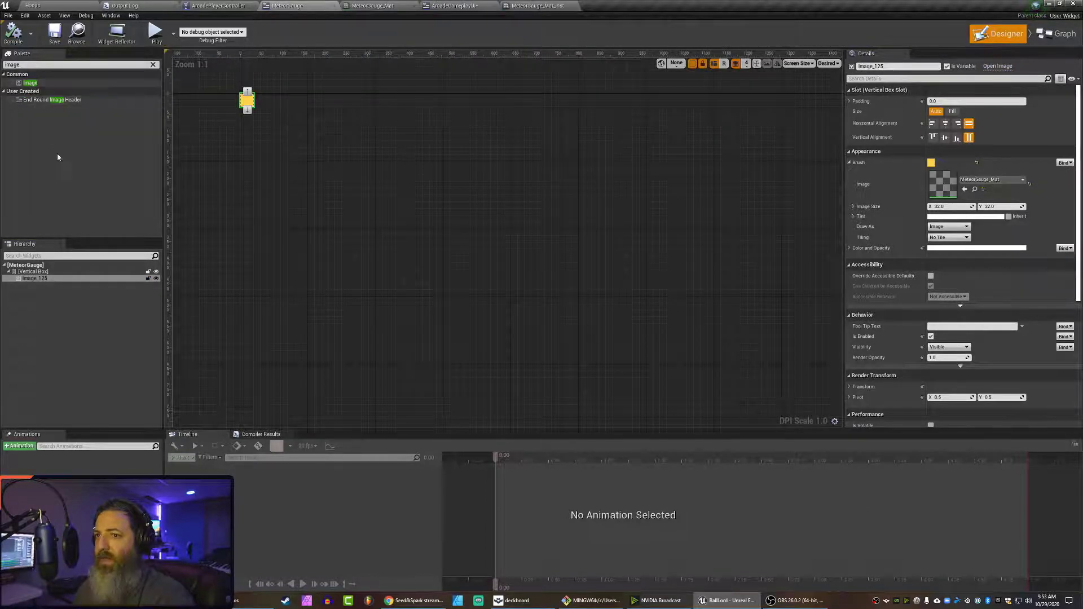
pyautogui.click(244, 109)
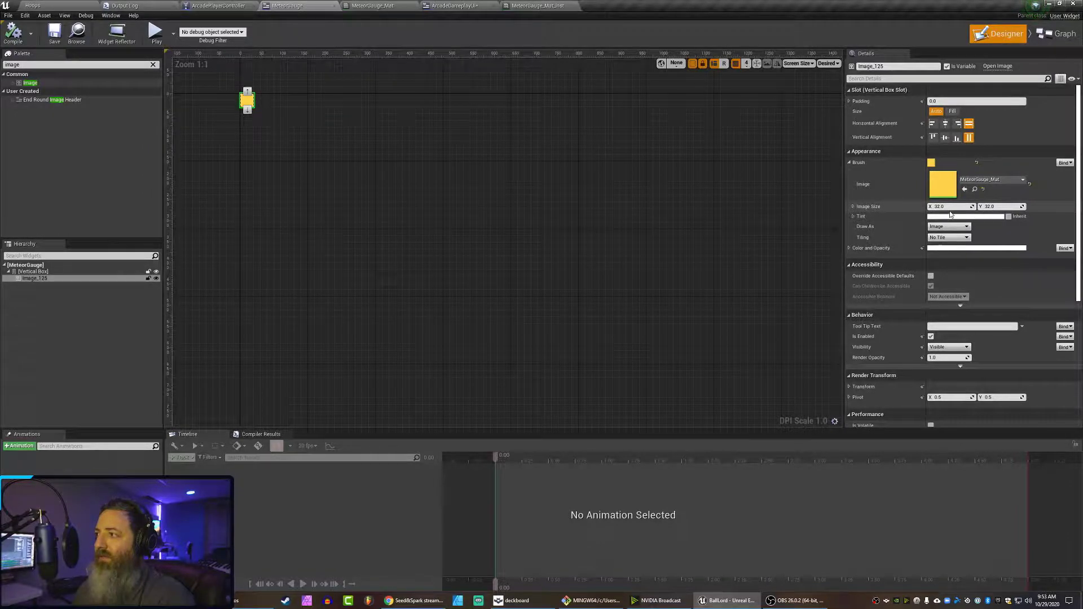
pyautogui.click(950, 207)
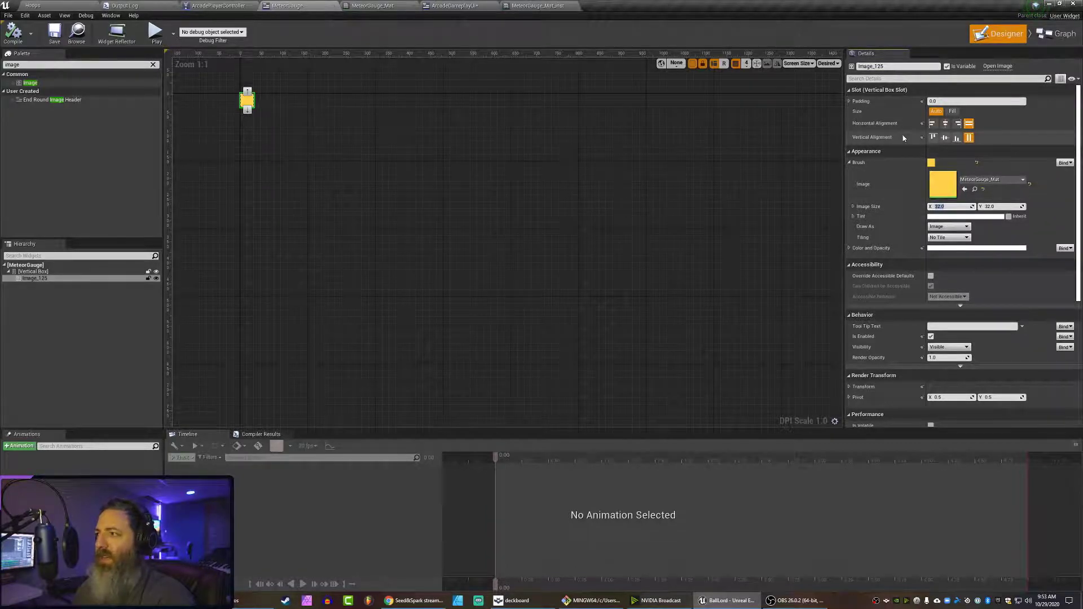
pyautogui.write('100')
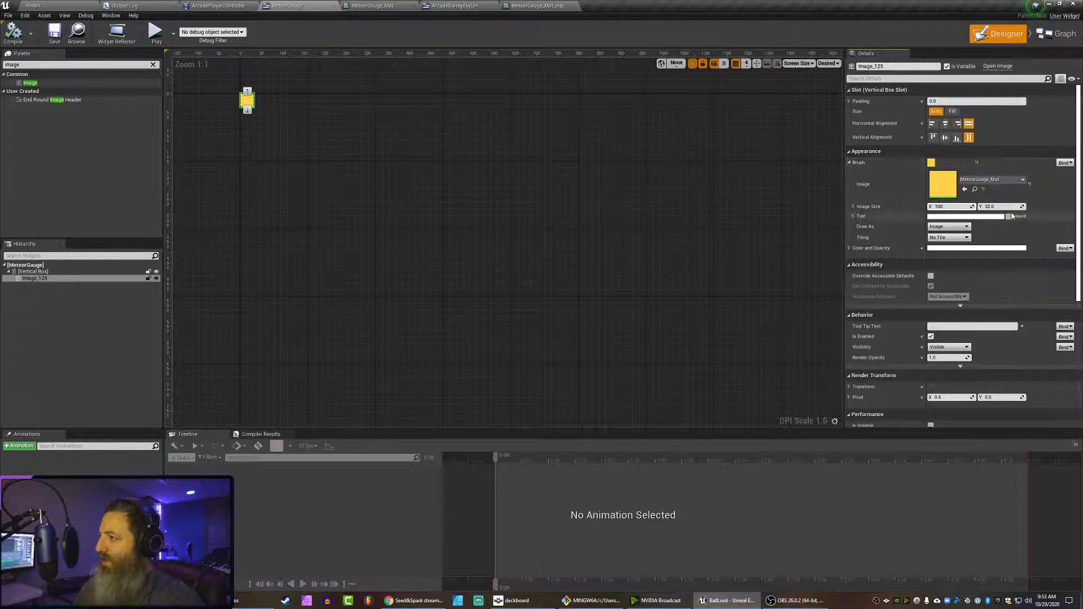
pyautogui.press('Tab')
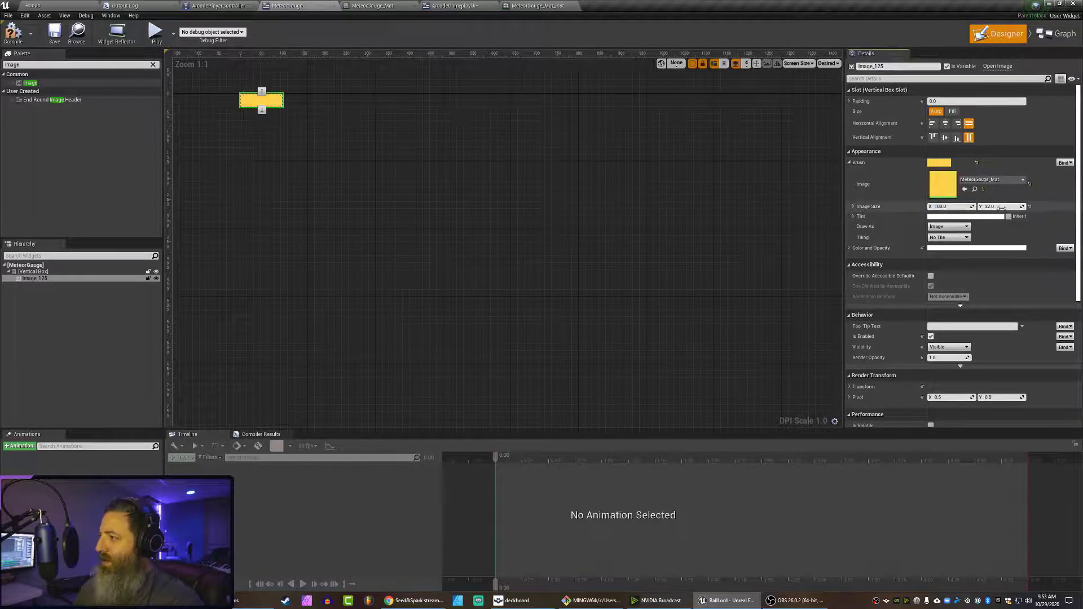
pyautogui.write('100')
pyautogui.press('Return')
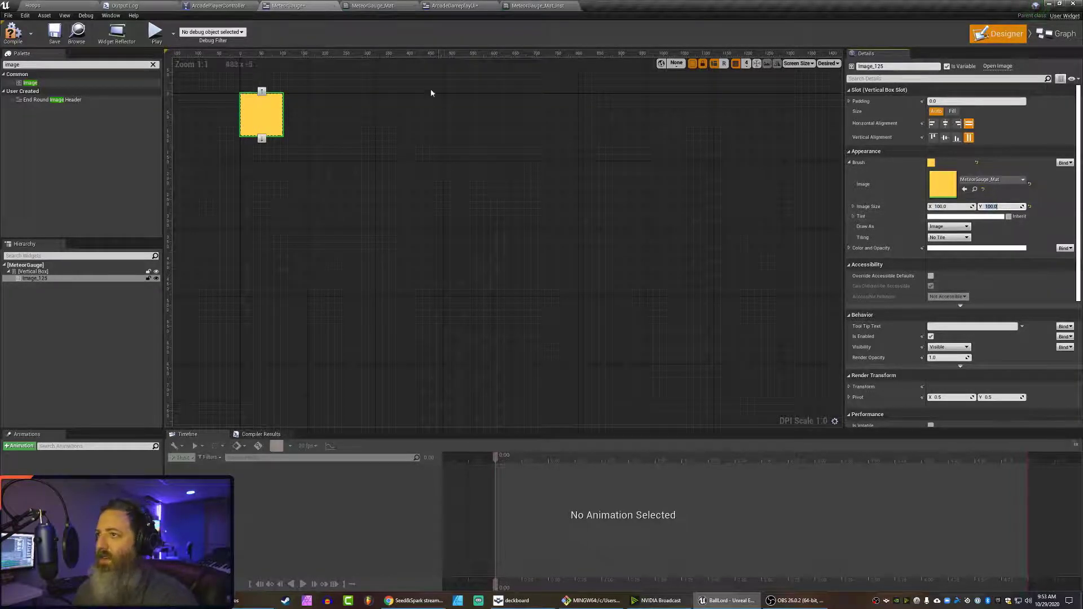
pyautogui.click(451, 5)
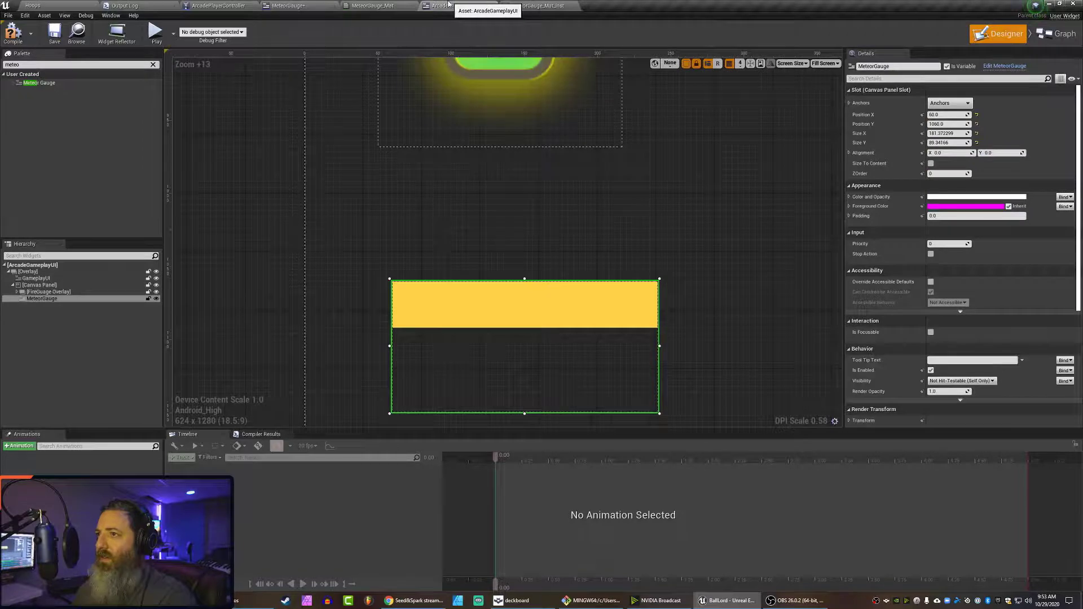
pyautogui.click(288, 5)
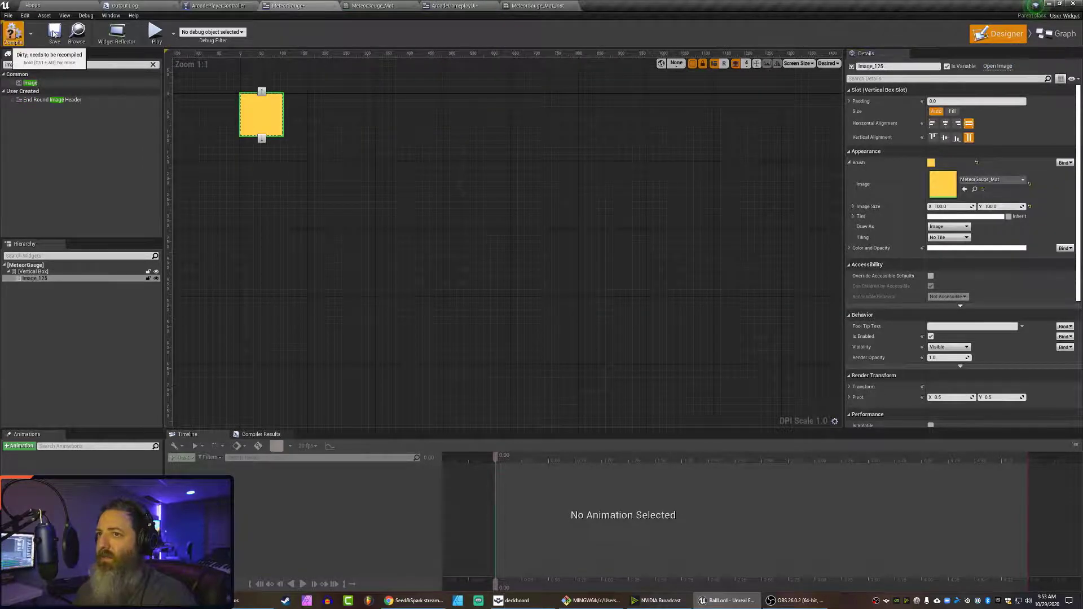
pyautogui.click(54, 33)
# Turn Size To Content on for the MeteorGauge below the fire gauge in ArcadeGameplayUI.
pyautogui.click(446, 6)
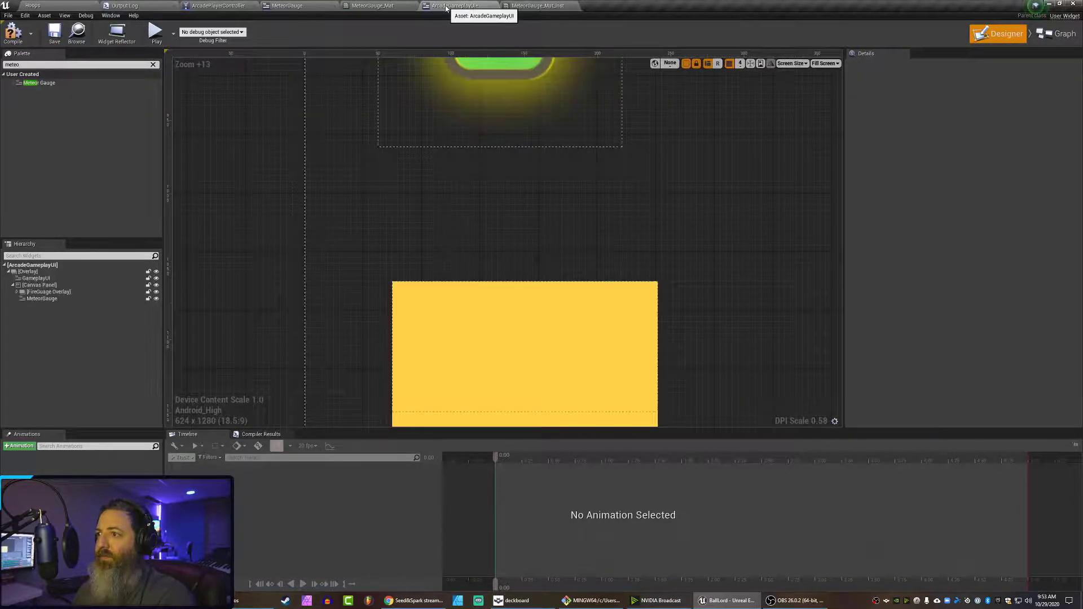
pyautogui.scroll(-15, 398, 198)
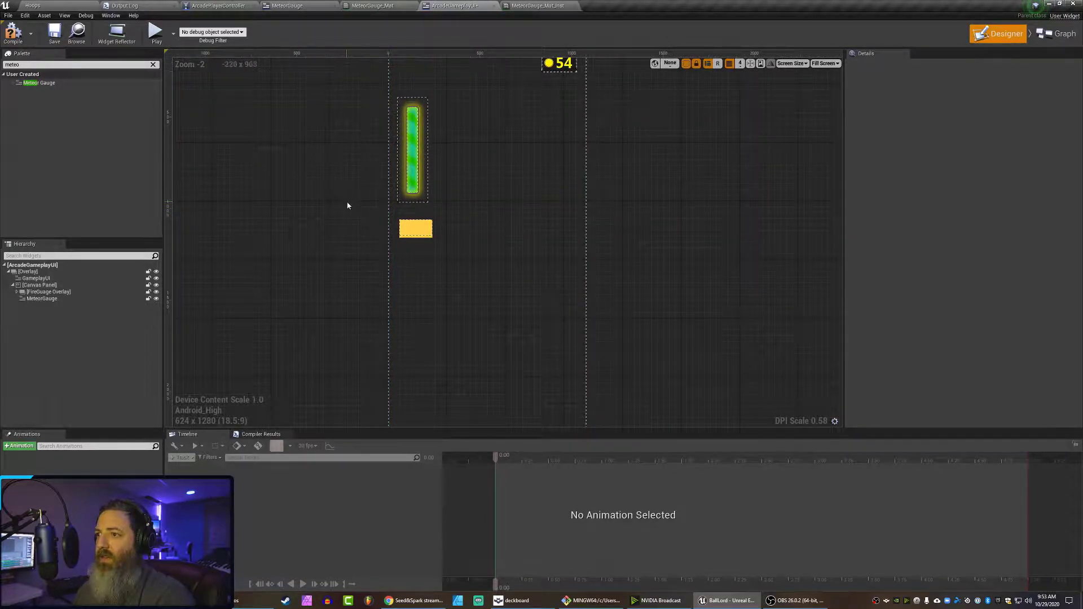
pyautogui.click(415, 229)
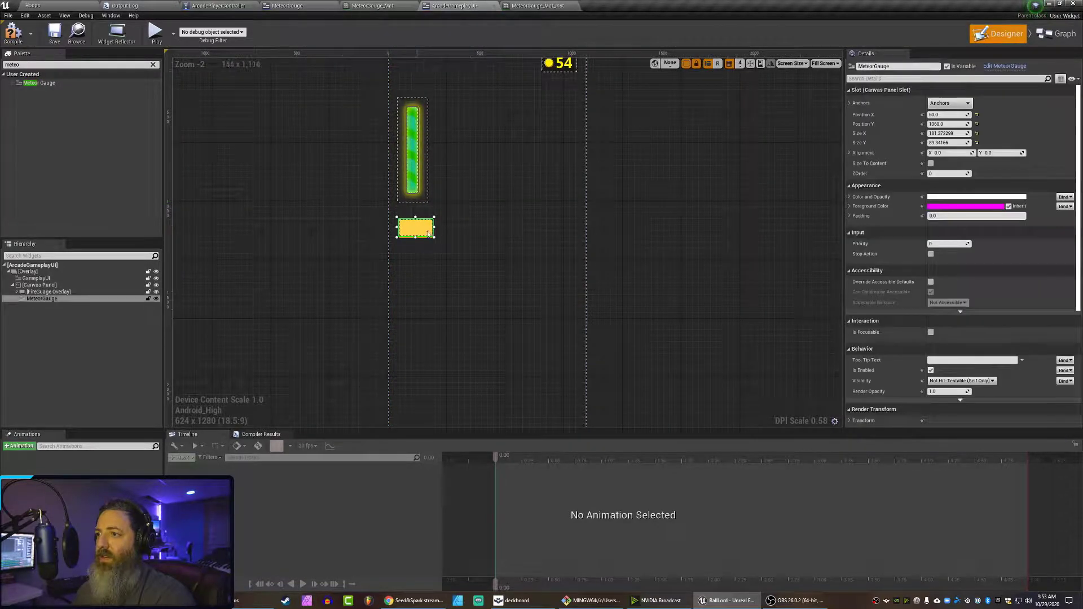
pyautogui.click(930, 163)
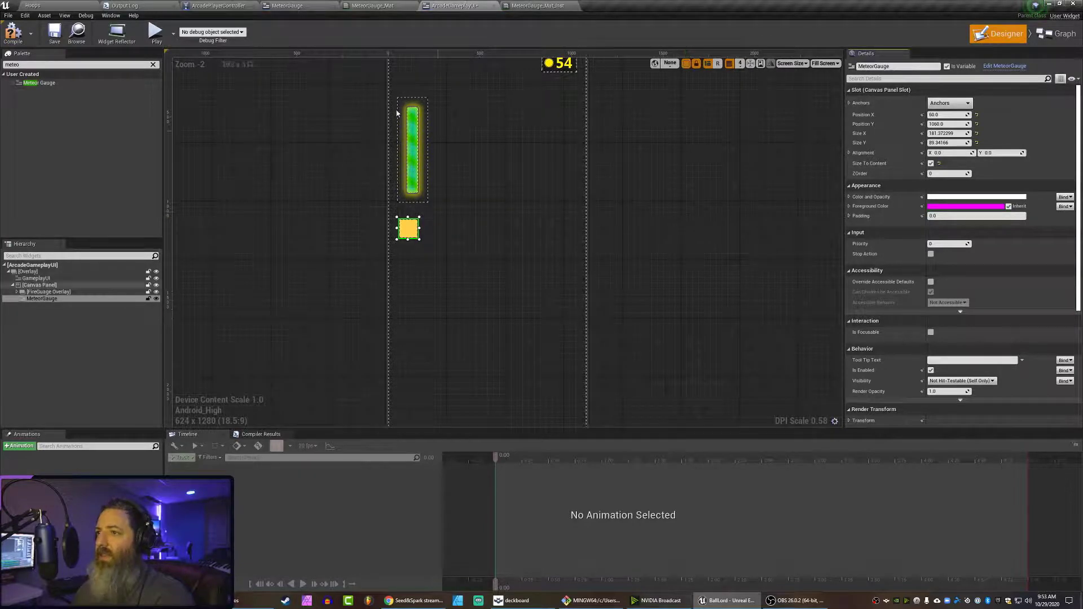
# Set the Radius parameter's default value to 5 in MeteorGauge_Mat, apply and save it, and check the gauge in both widgets.
pyautogui.click(372, 6)
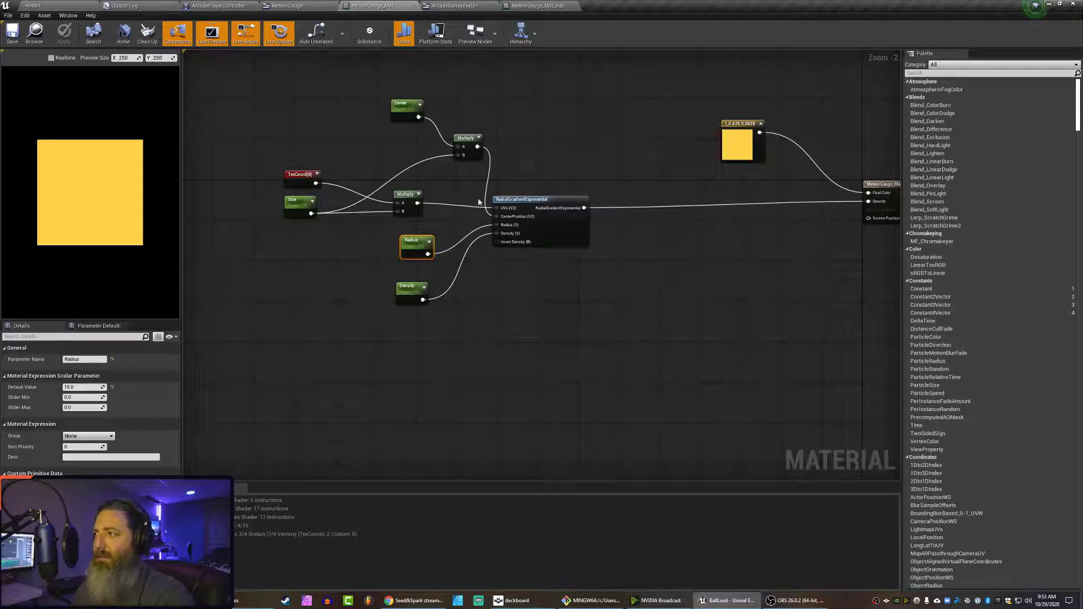
pyautogui.press('Home')
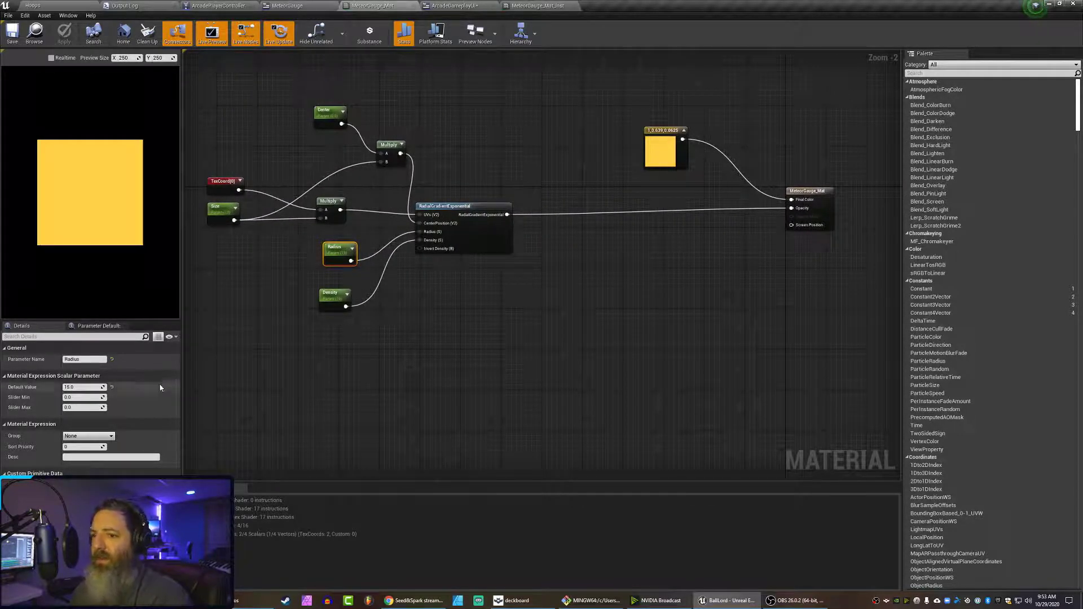
pyautogui.click(78, 388)
pyautogui.write('5')
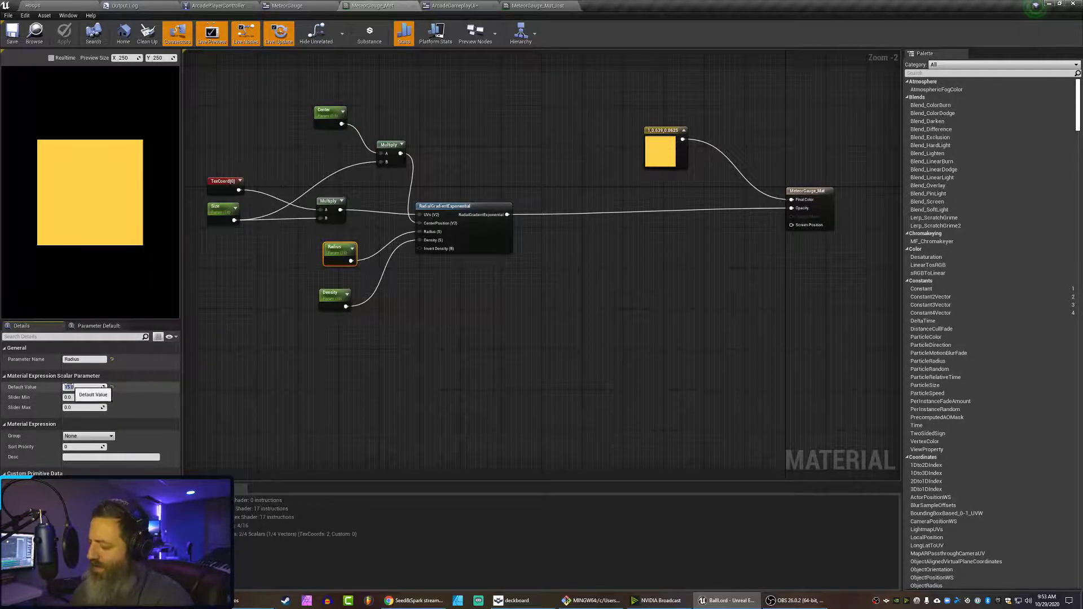
pyautogui.press('Return')
pyautogui.click(66, 36)
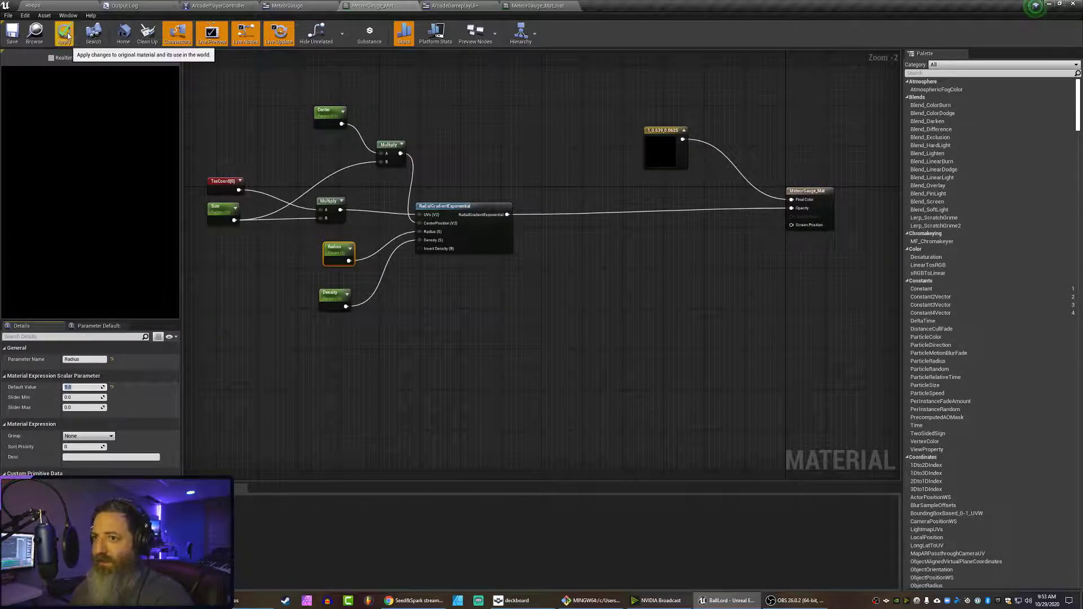
pyautogui.click(12, 34)
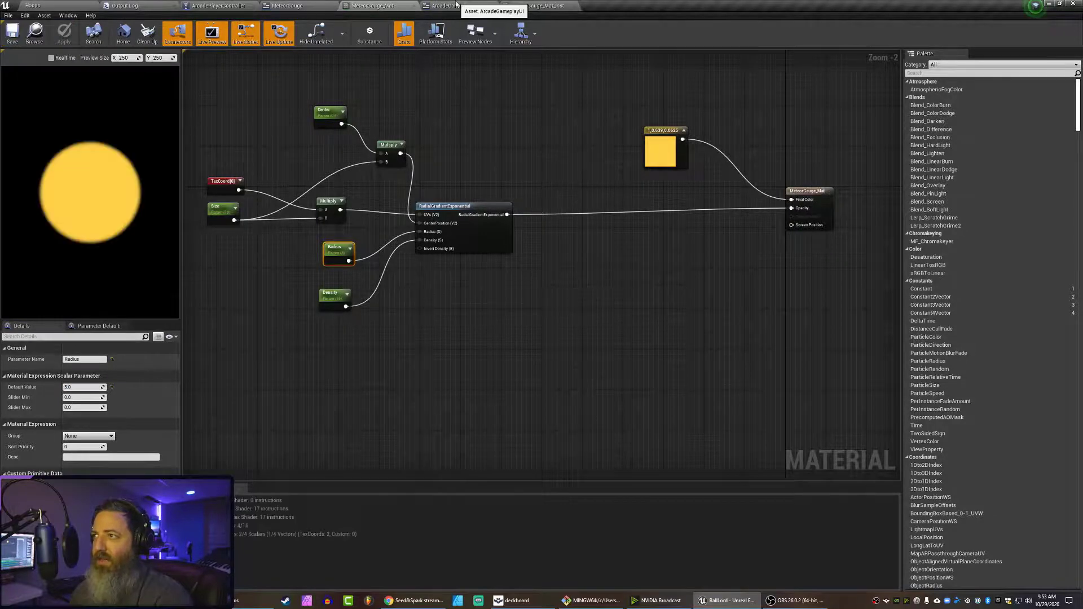
pyautogui.click(454, 5)
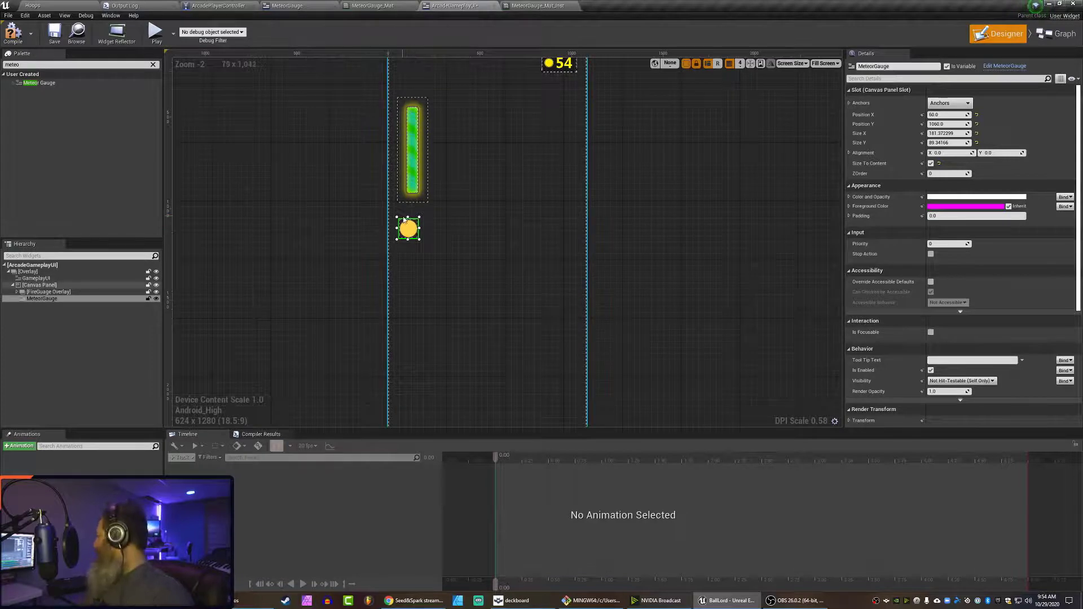
pyautogui.click(287, 6)
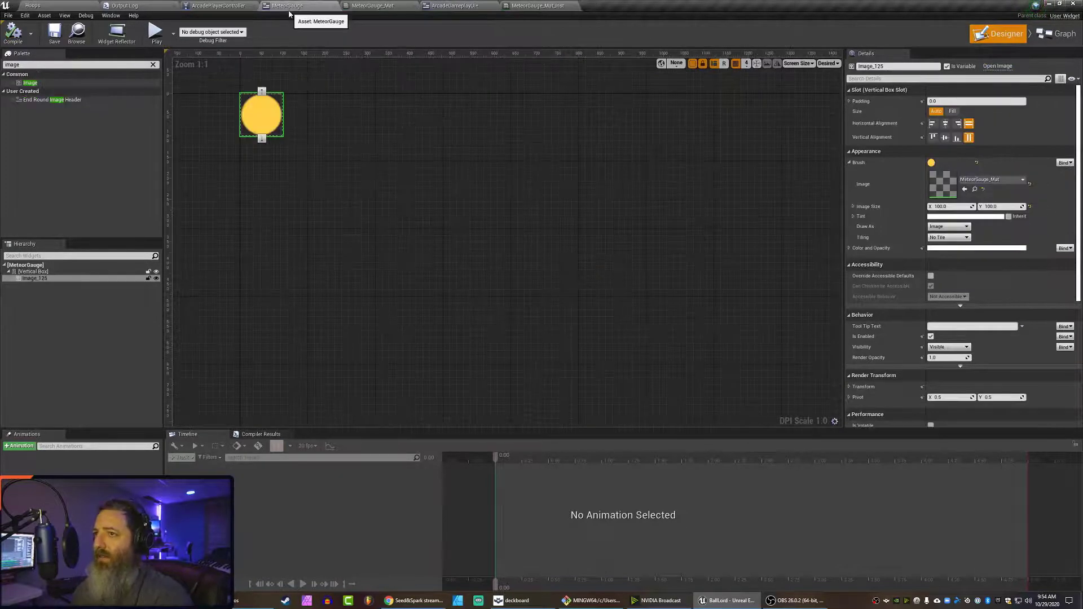
# Move the whole group of radial gradient nodes in MeteorGauge_Mat down, clear of the yellow colour constant.
pyautogui.click(374, 6)
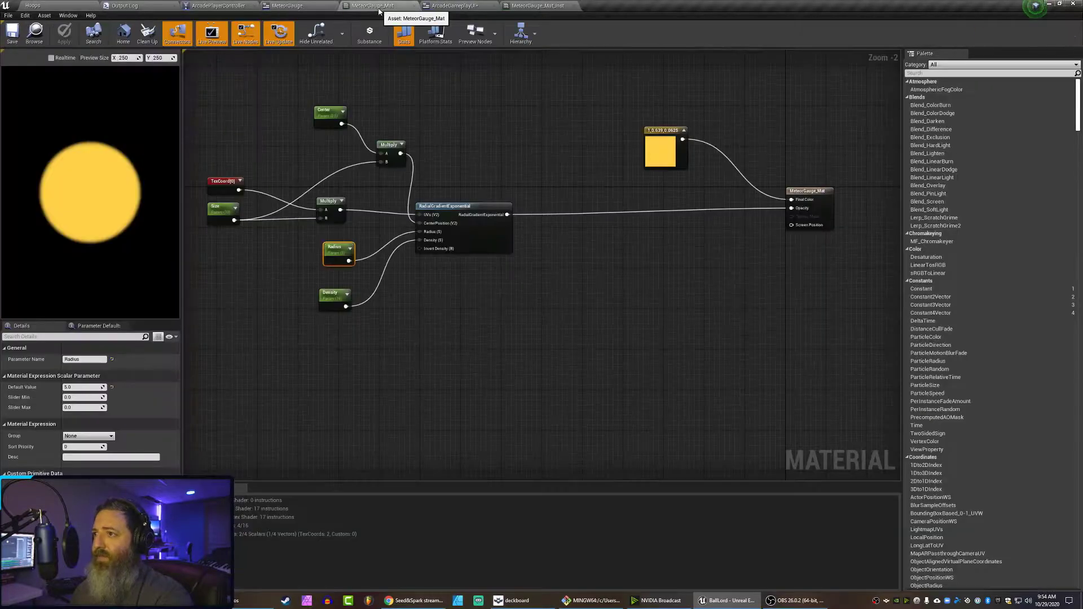
pyautogui.moveTo(351, 327); pyautogui.dragTo(313, 386, button='right')
pyautogui.moveTo(262, 255); pyautogui.dragTo(325, 288, button='right')
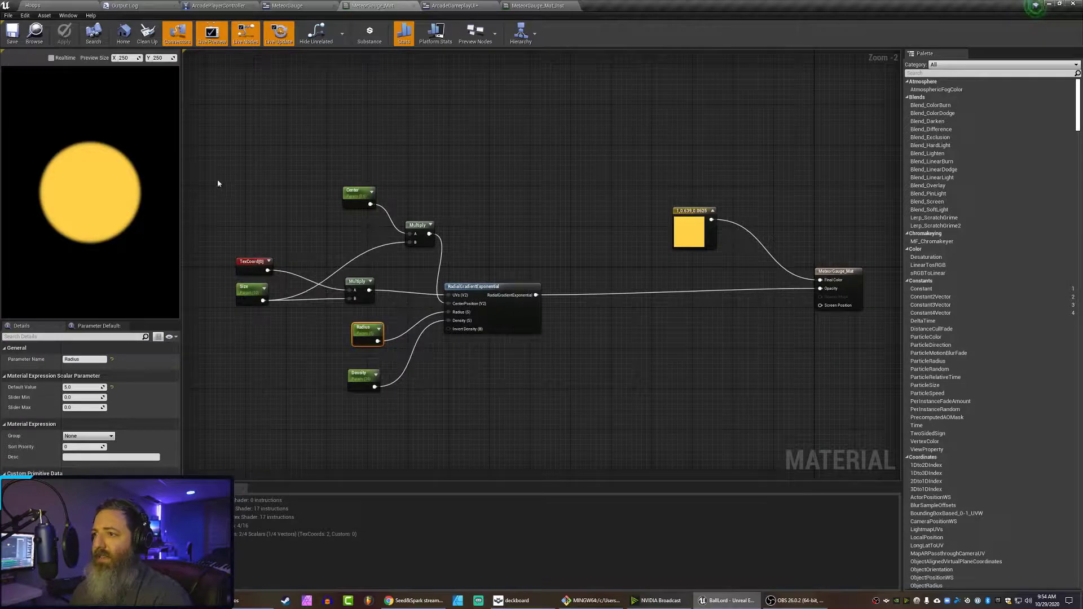
pyautogui.moveTo(217, 183); pyautogui.dragTo(516, 432)
pyautogui.moveTo(480, 293); pyautogui.dragTo(495, 435)
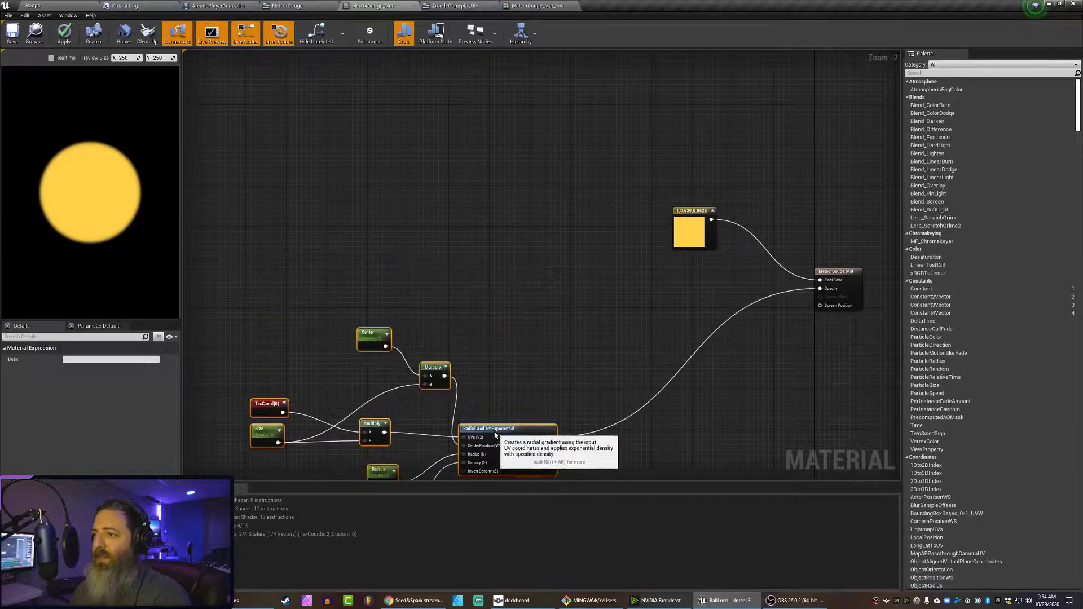
# Wrap the radial gradient nodes in a comment box titled "Gradient Opacity stuff".
pyautogui.moveTo(505, 355); pyautogui.dragTo(500, 206, button='right')
pyautogui.press('c')
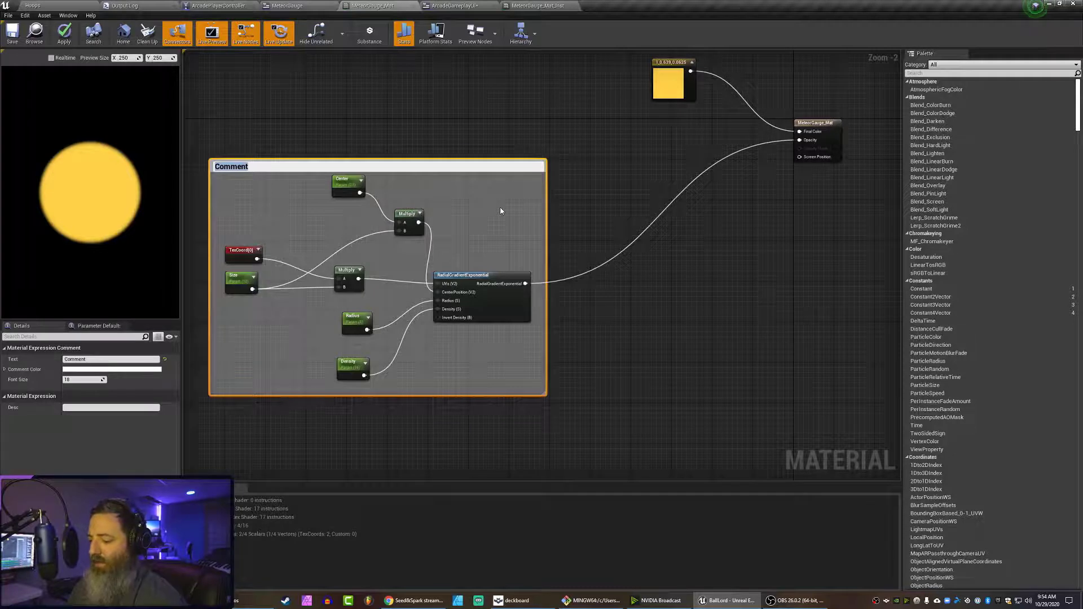
pyautogui.write('Gradient Opacity st')
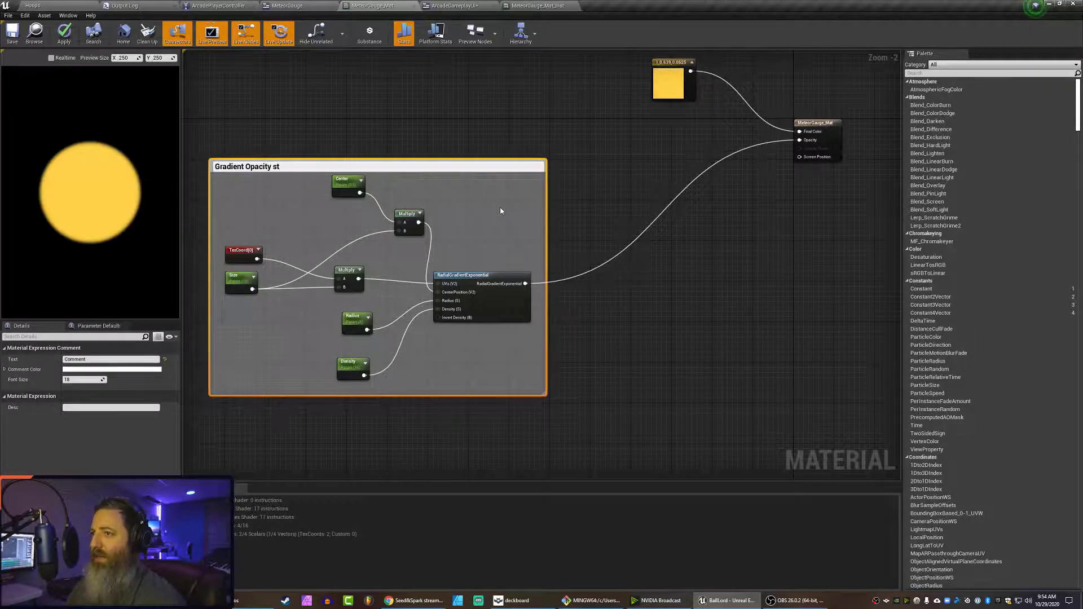
pyautogui.write('uff')
pyautogui.press('Return')
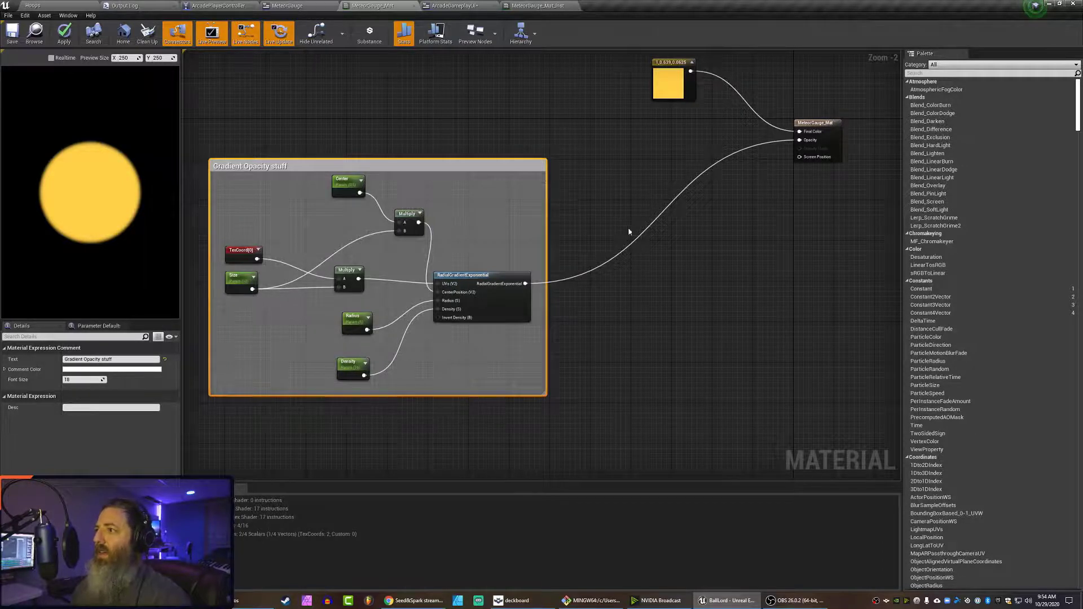
# Move the yellow colour constant up and add a TextureSample node in the free space above the gradient comment box.
pyautogui.moveTo(699, 131); pyautogui.dragTo(630, 210, button='right')
pyautogui.moveTo(568, 246); pyautogui.dragTo(578, 273, button='right')
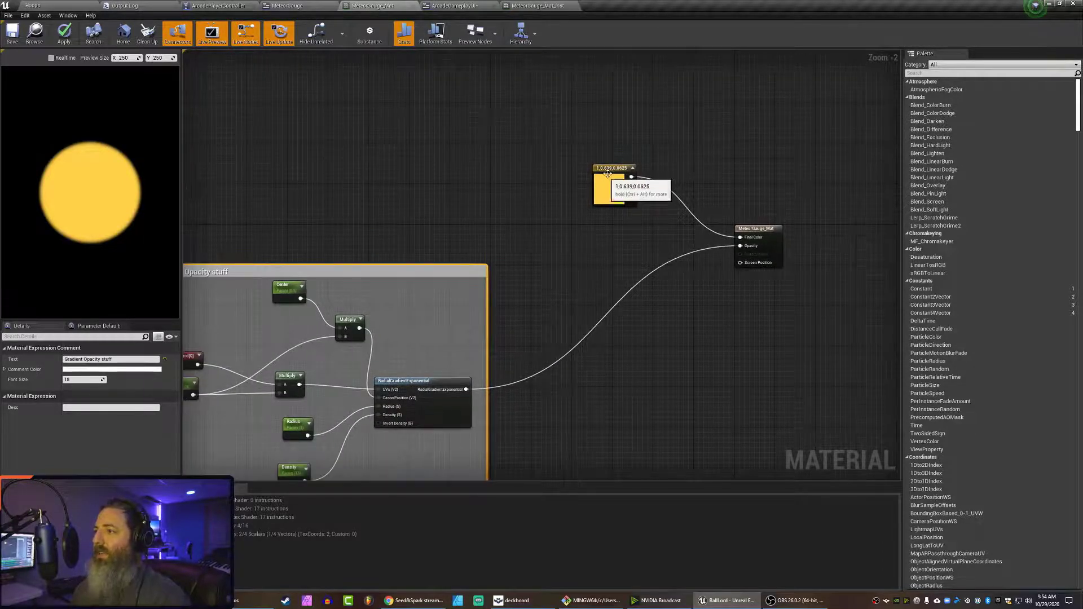
pyautogui.moveTo(604, 173); pyautogui.dragTo(552, 103)
pyautogui.rightClick(386, 144)
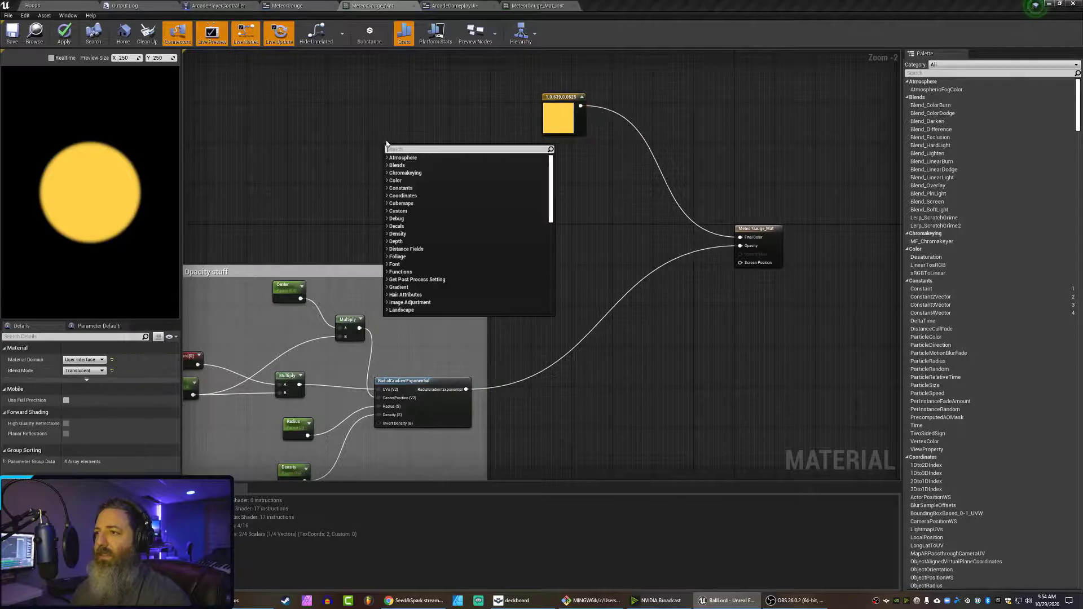
pyautogui.write('texture')
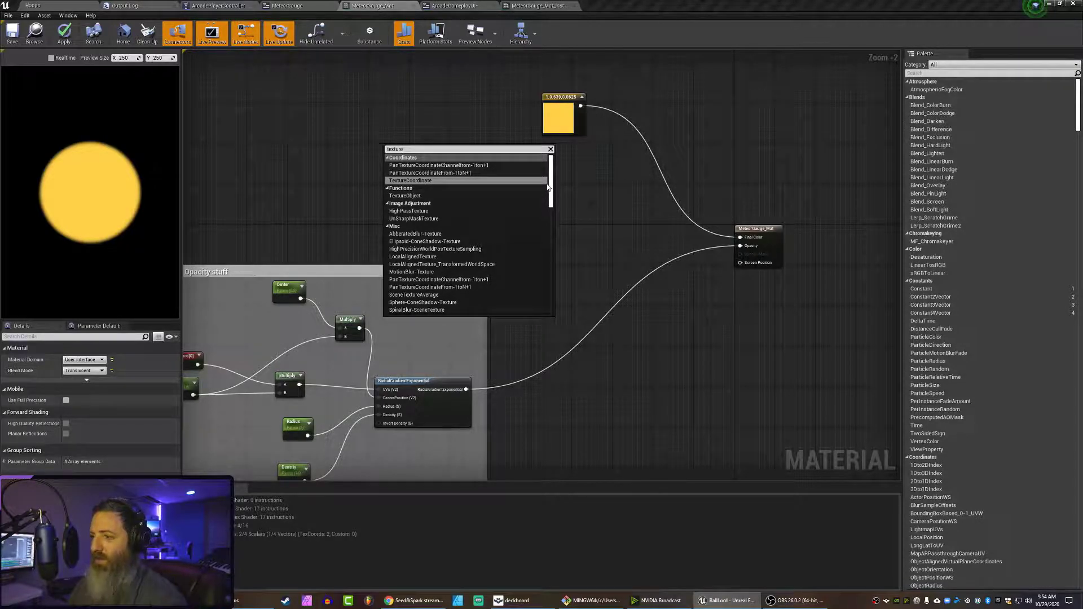
pyautogui.write('sampl')
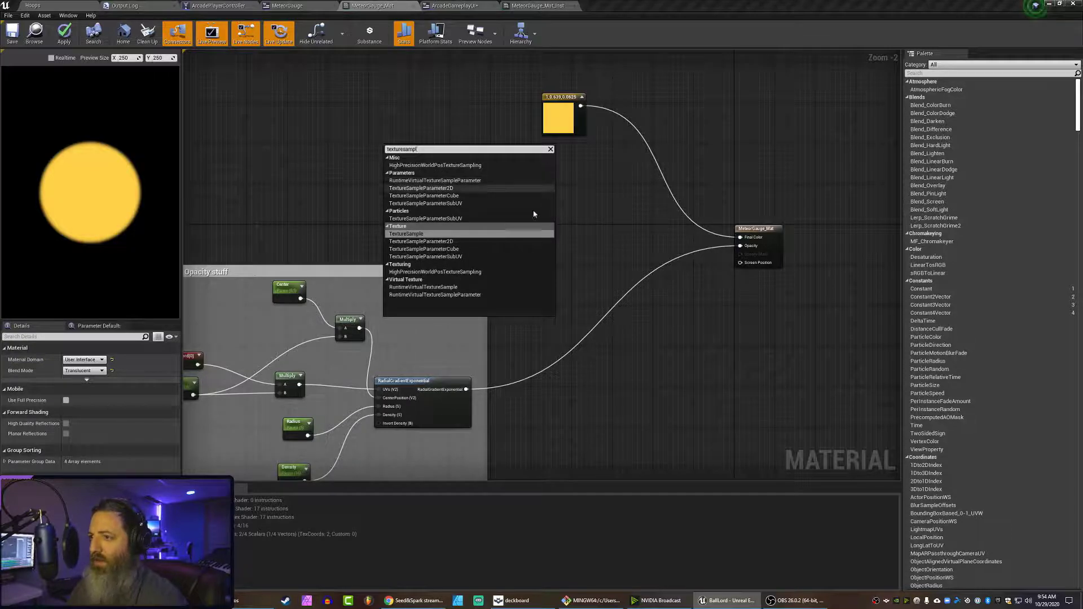
pyautogui.click(408, 234)
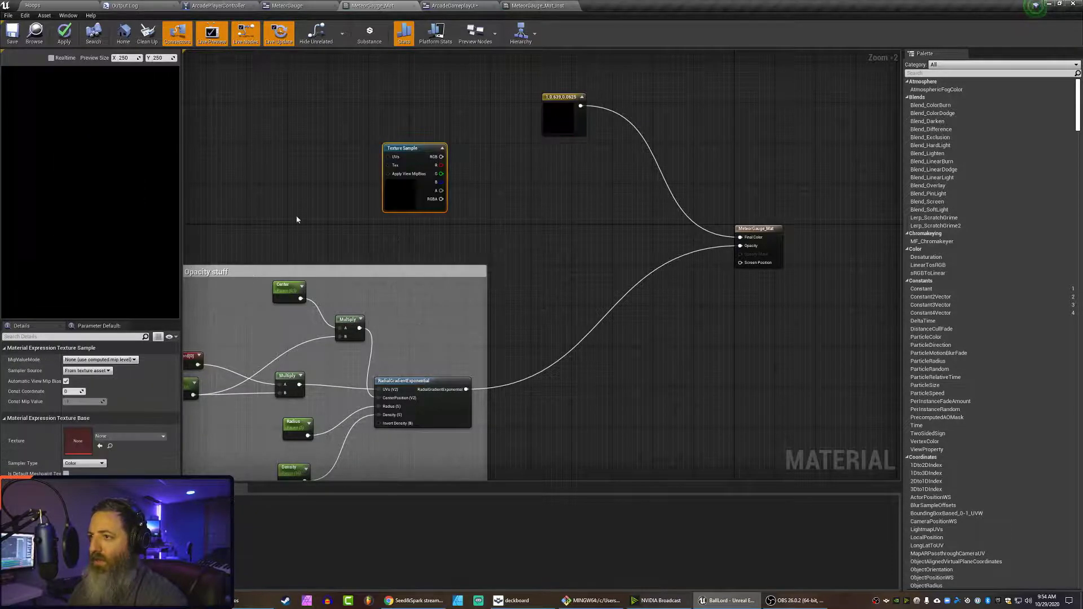
# Search the available textures for a meteor, fire or lava image and assign lava-texture-free to the Texture Sample node.
pyautogui.click(99, 436)
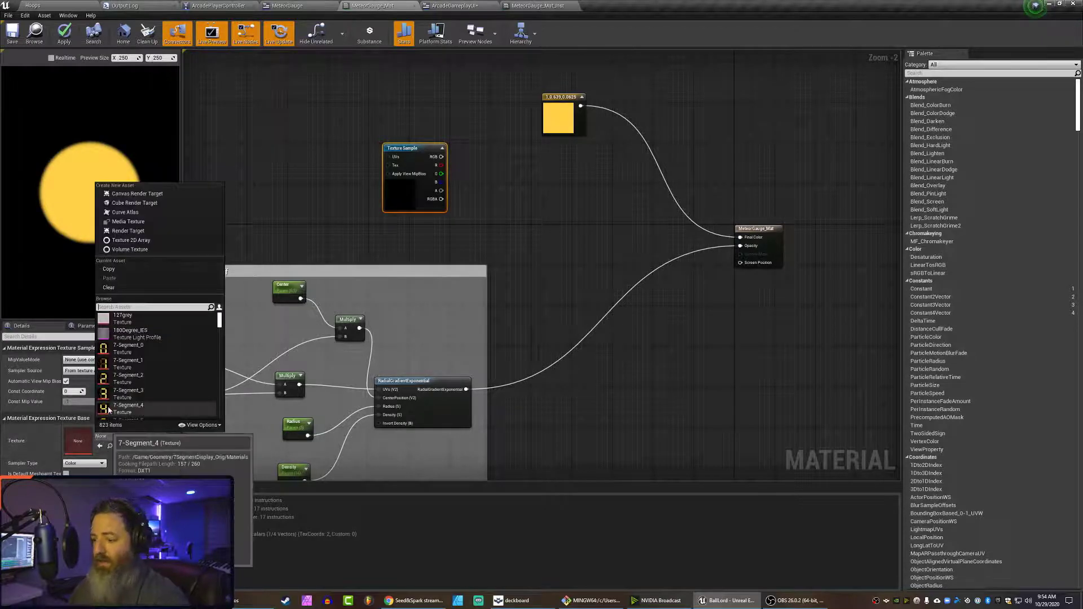
pyautogui.write('meteo')
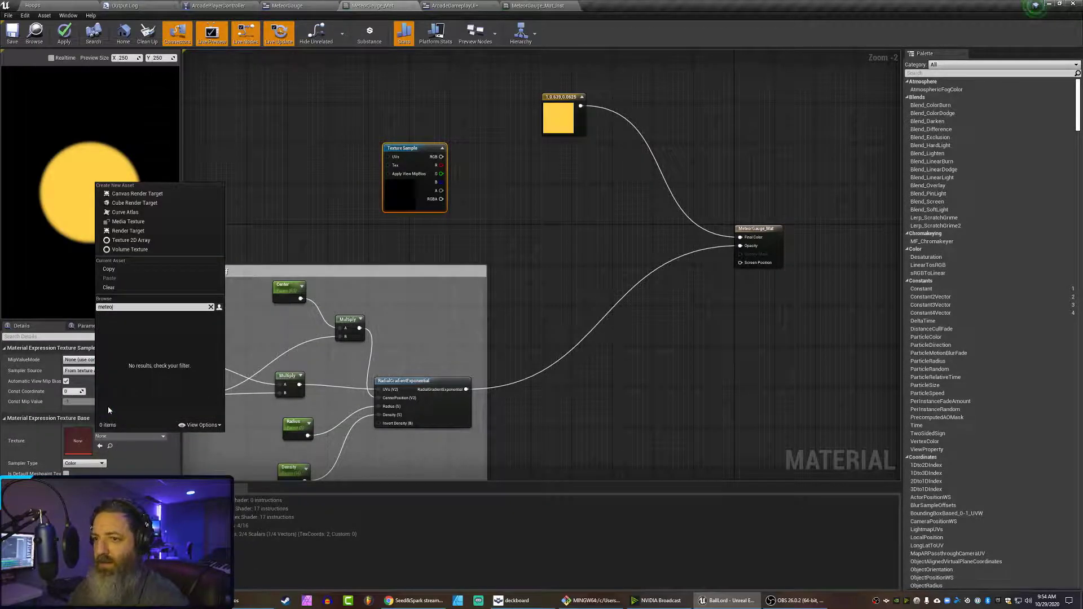
pyautogui.press('BackSpace')
pyautogui.press('BackSpace')
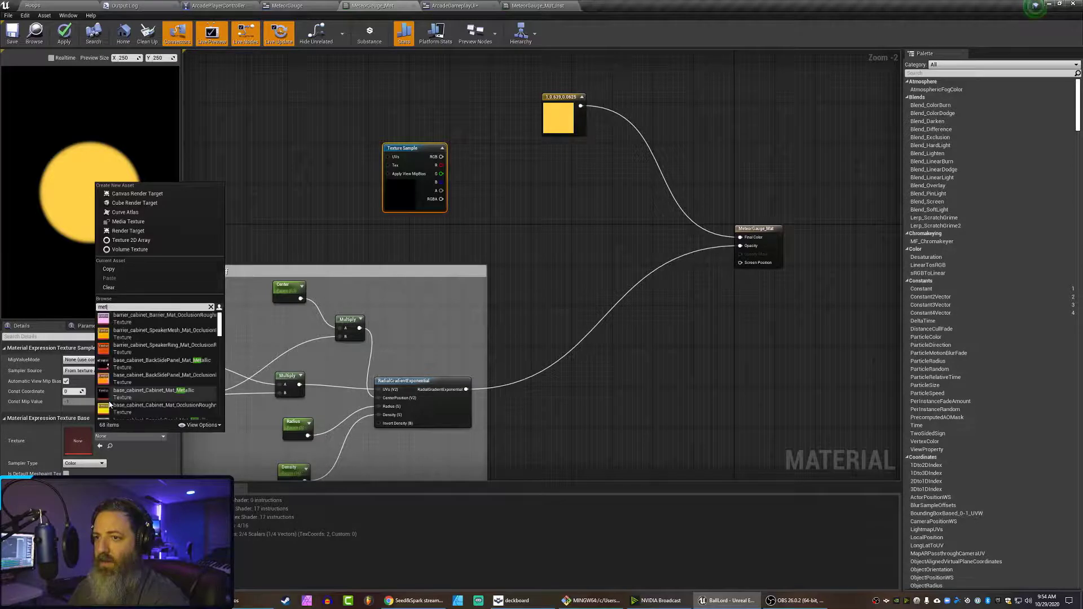
pyautogui.press('BackSpace')
pyautogui.press('BackSpace')
pyautogui.press('BackSpace')
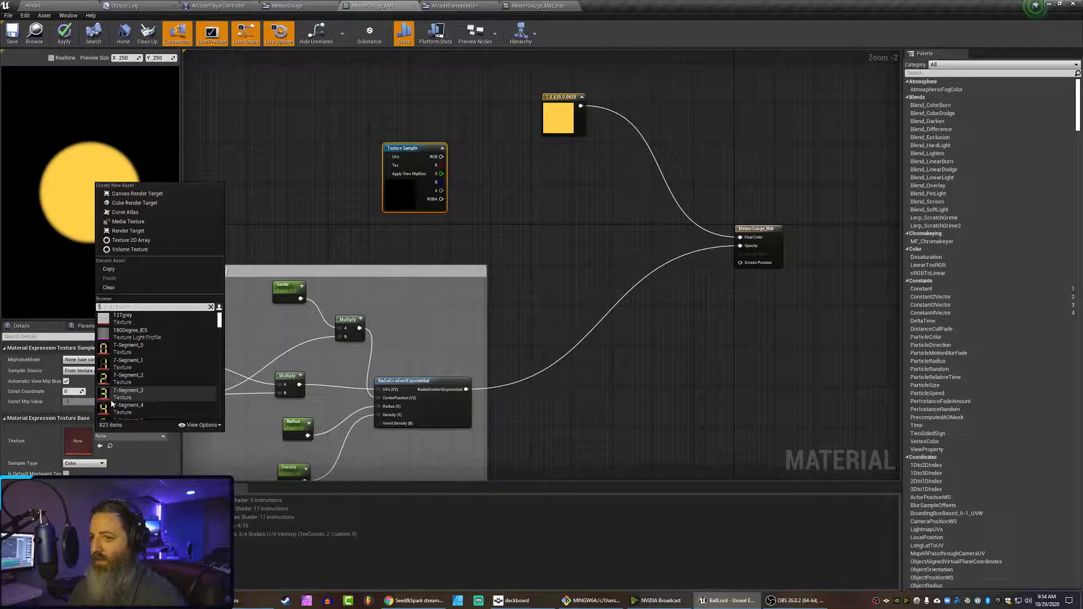
pyautogui.write('fire')
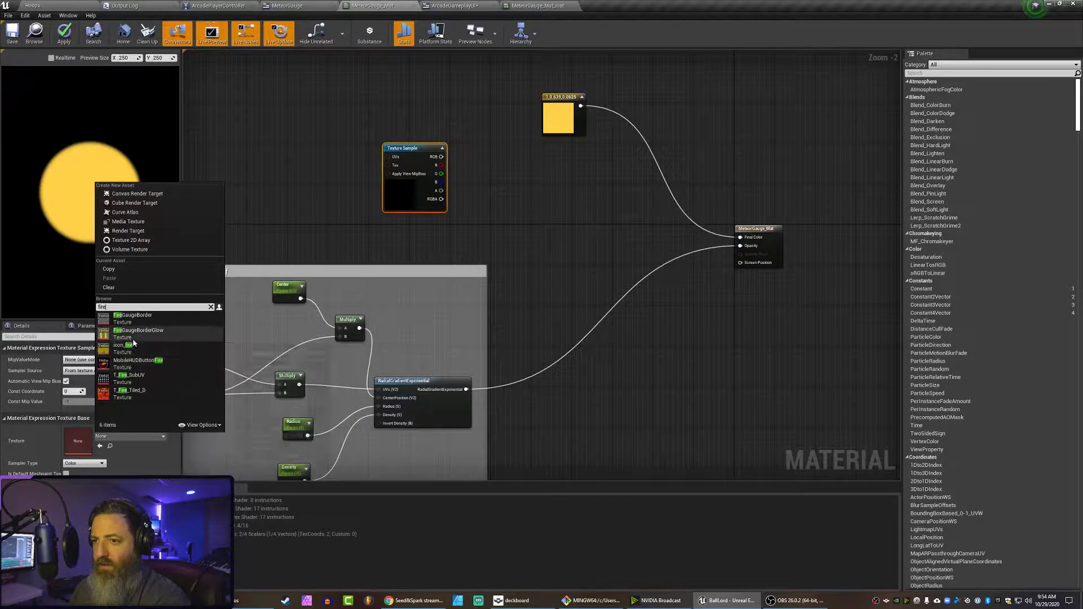
pyautogui.press('BackSpace')
pyautogui.press('BackSpace')
pyautogui.press('BackSpace')
pyautogui.press('BackSpace')
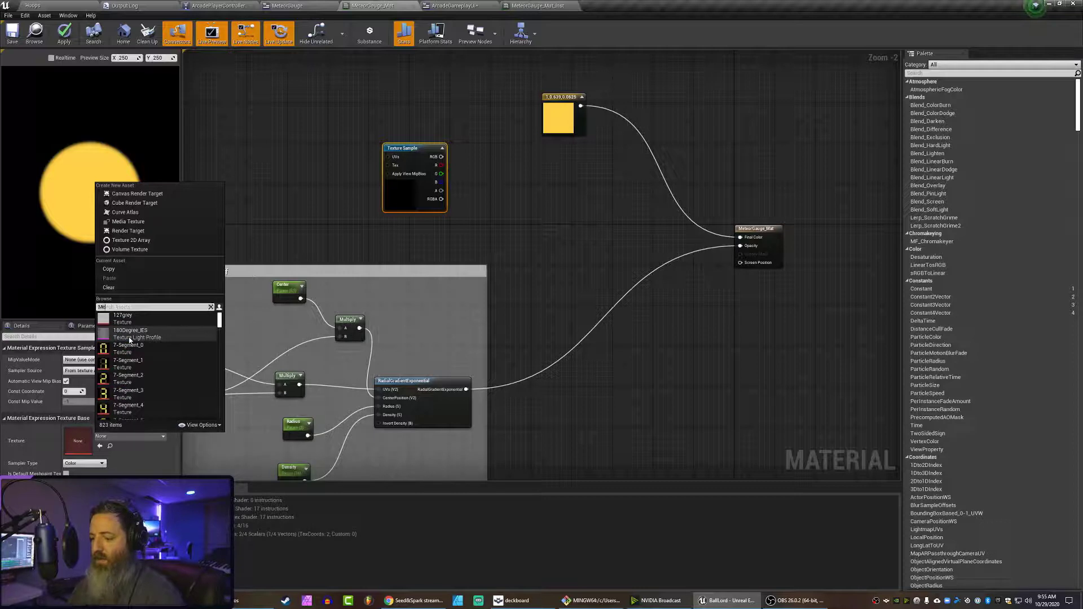
pyautogui.write('Meteor')
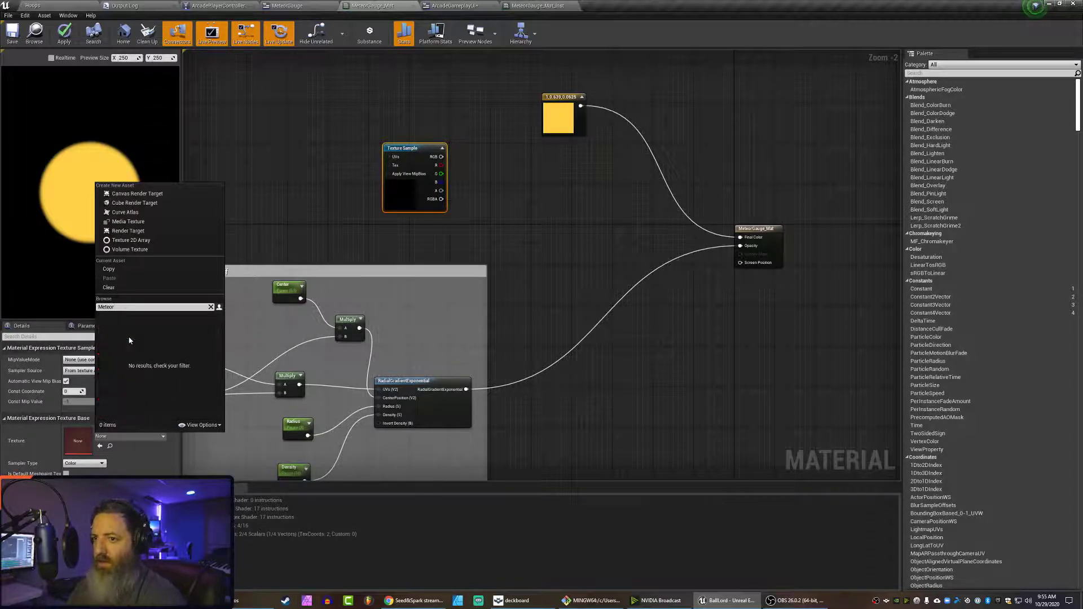
pyautogui.press('BackSpace')
pyautogui.press('BackSpace')
pyautogui.press('BackSpace')
pyautogui.press('BackSpace')
pyautogui.press('BackSpace')
pyautogui.press('BackSpace')
pyautogui.write('lava')
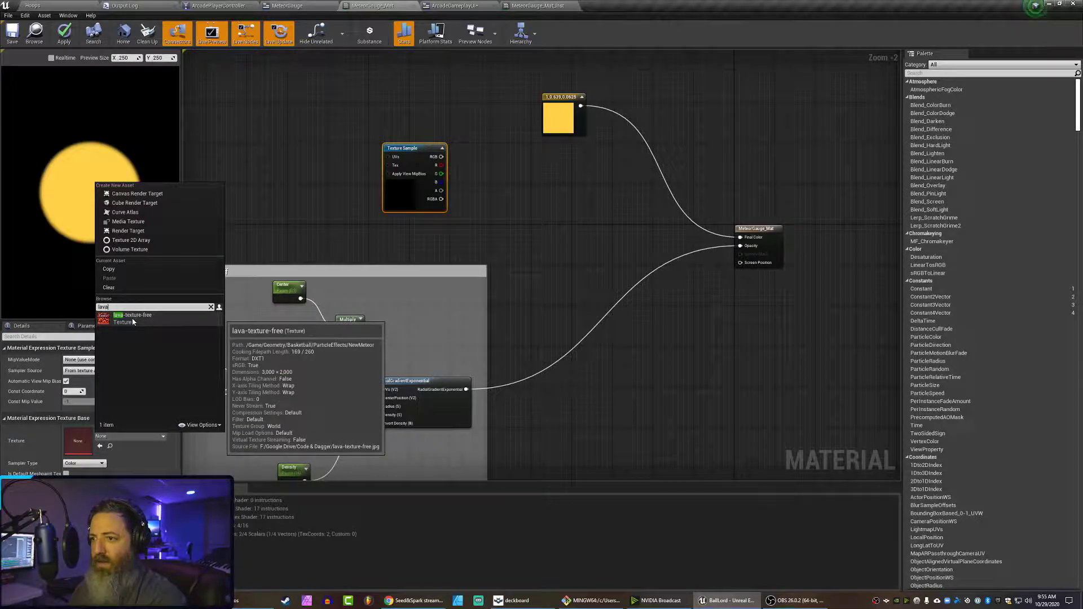
pyautogui.click(132, 317)
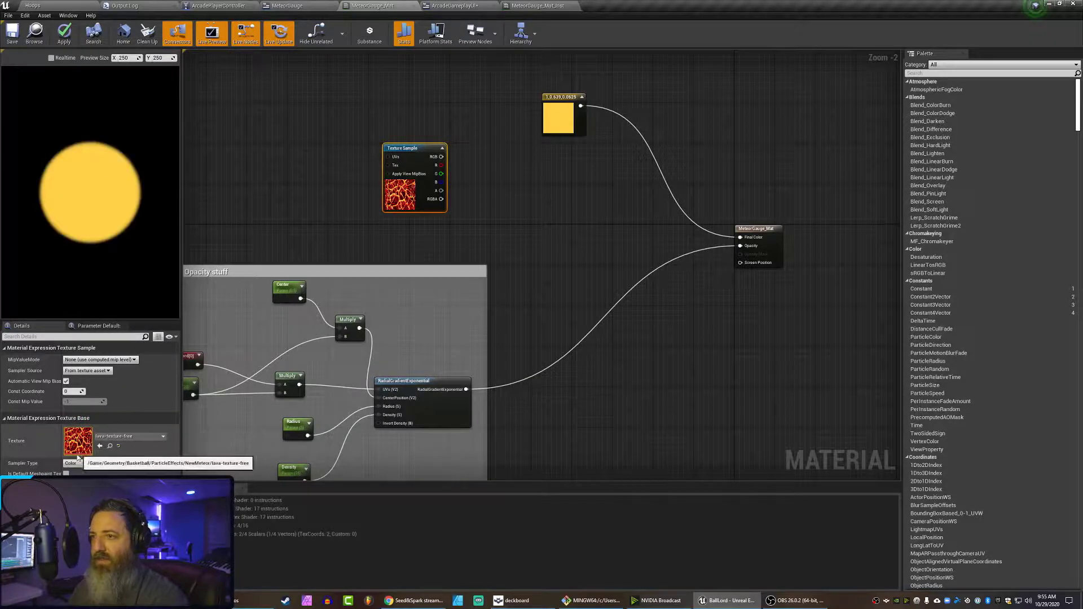
# Connect the Texture Sample's RGB output to the material's Final Color, delete the yellow colour constant, and reposition the Texture Sample node.
pyautogui.moveTo(446, 198); pyautogui.dragTo(407, 172)
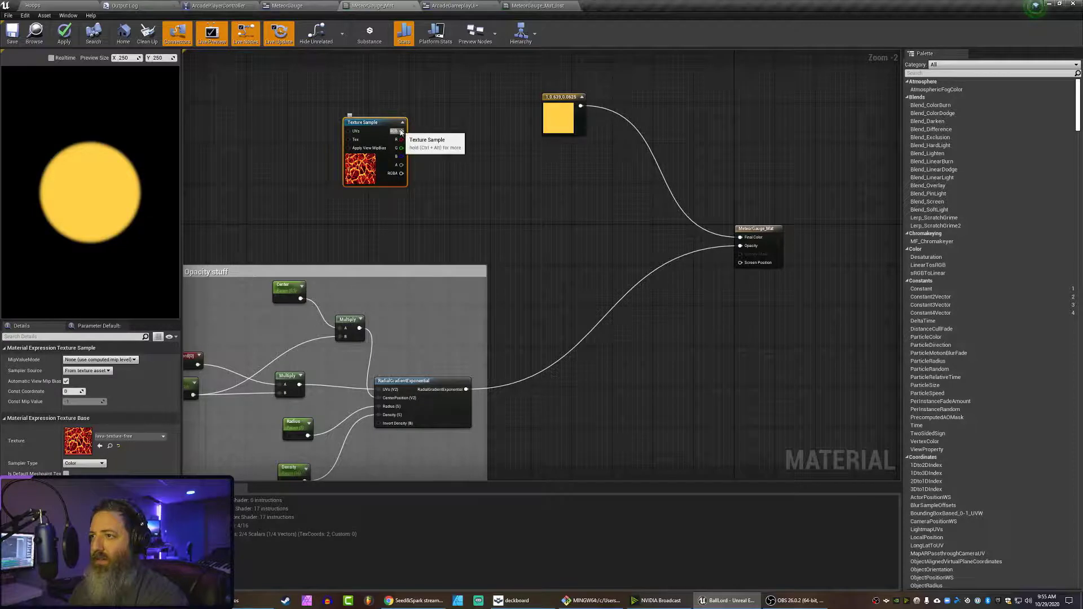
pyautogui.moveTo(389, 124); pyautogui.dragTo(394, 114)
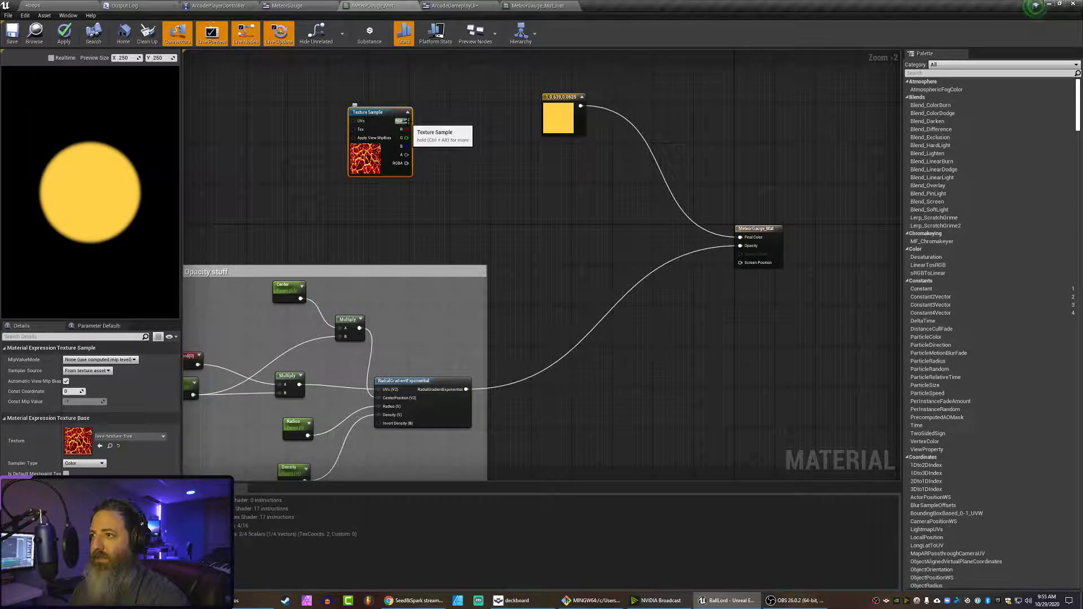
pyautogui.moveTo(406, 121); pyautogui.dragTo(741, 237)
pyautogui.click(568, 127)
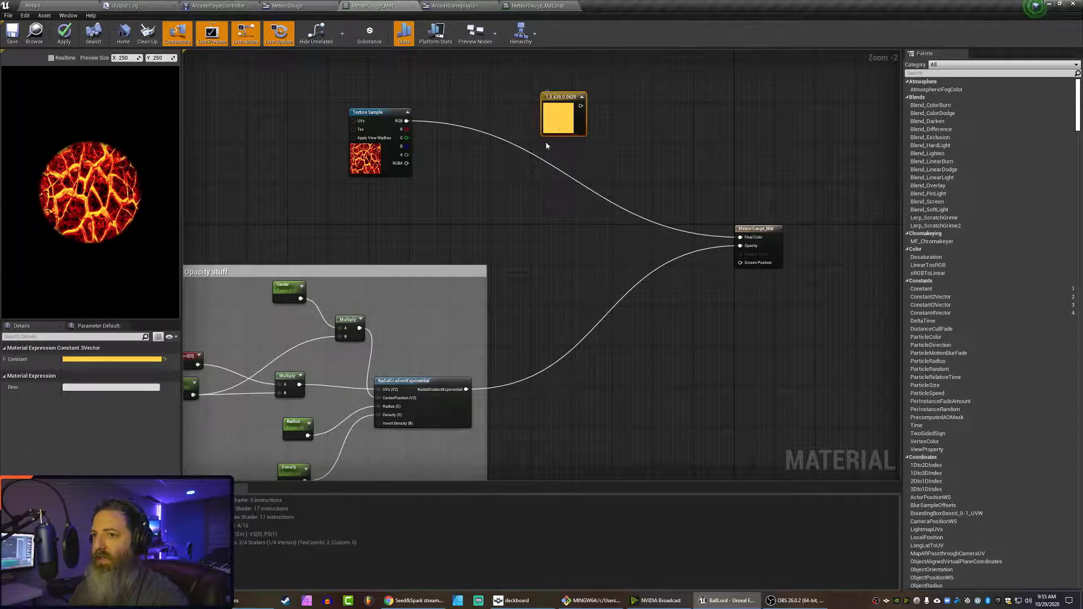
pyautogui.press('Delete')
pyautogui.moveTo(369, 112); pyautogui.dragTo(398, 133)
# Add a DeriveHDRfromLDR node between the Texture Sample and the material output node.
pyautogui.rightClick(578, 109)
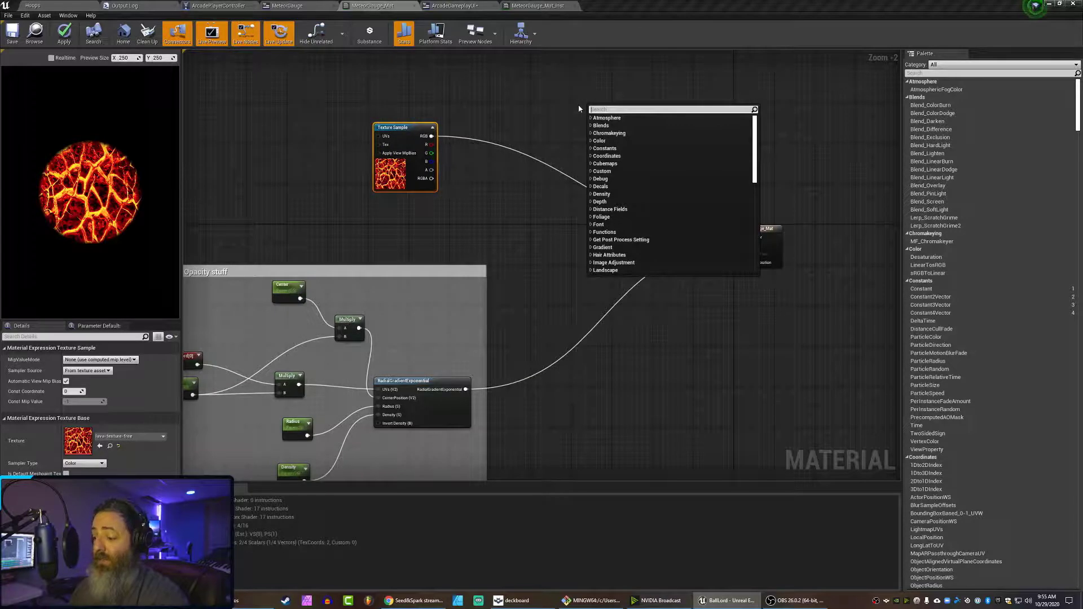
pyautogui.write('h')
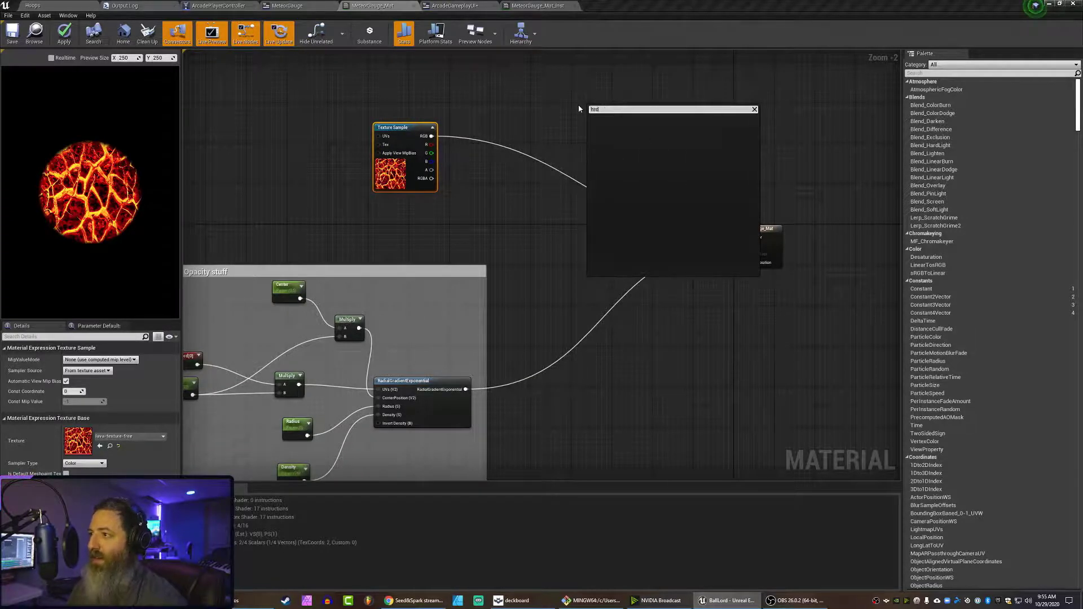
pyautogui.write('dr')
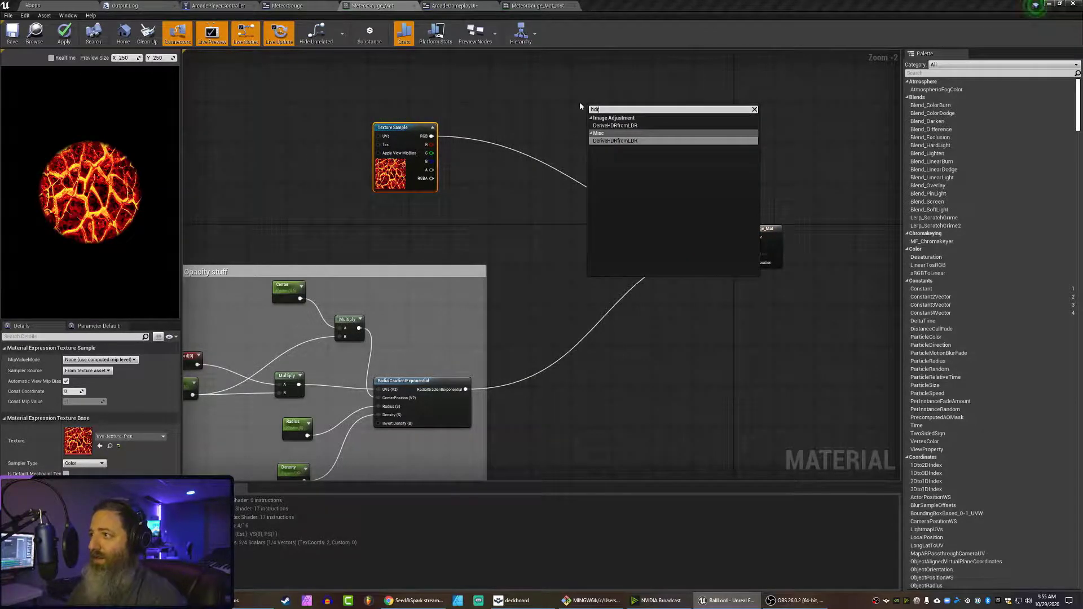
pyautogui.click(628, 142)
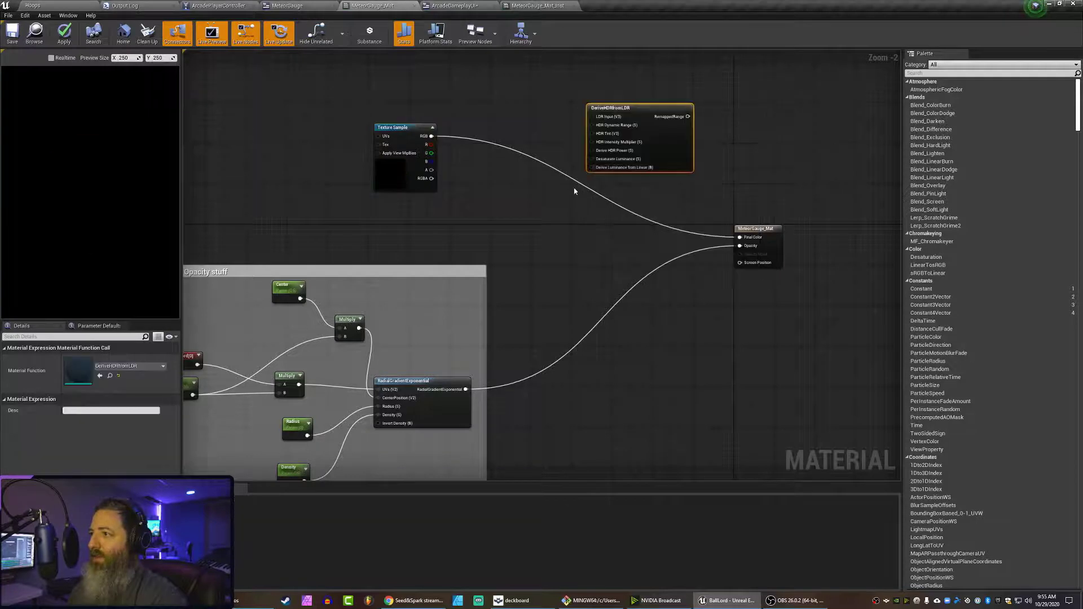
pyautogui.moveTo(613, 105); pyautogui.dragTo(587, 104)
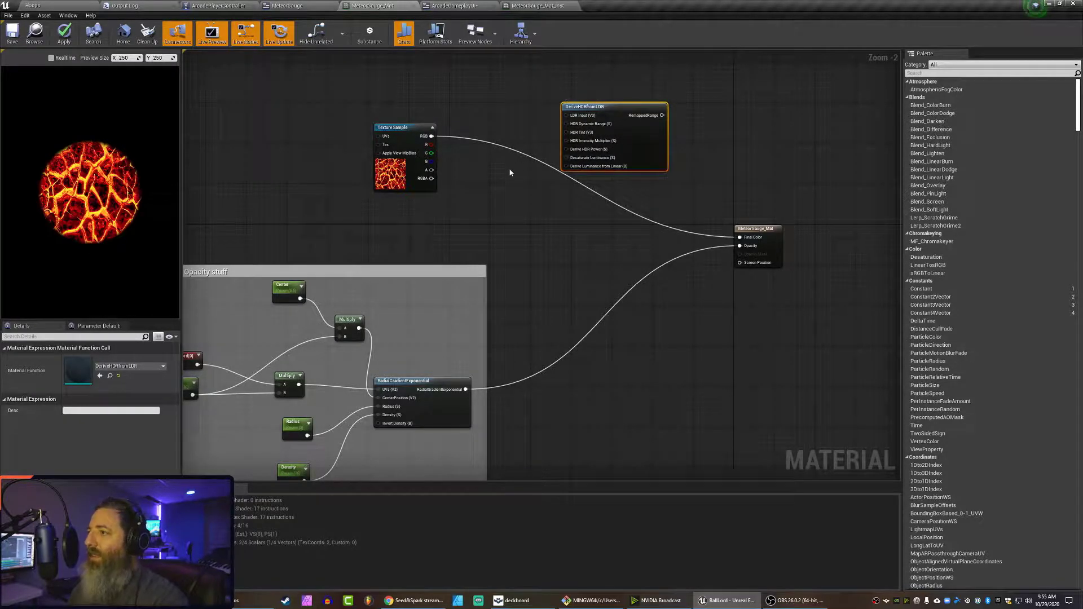
# Route the texture's RGB through DeriveHDRfromLDR's LDR Input and its RemappedRange into Final Color, spacing out the two nodes.
pyautogui.moveTo(432, 136); pyautogui.dragTo(575, 126)
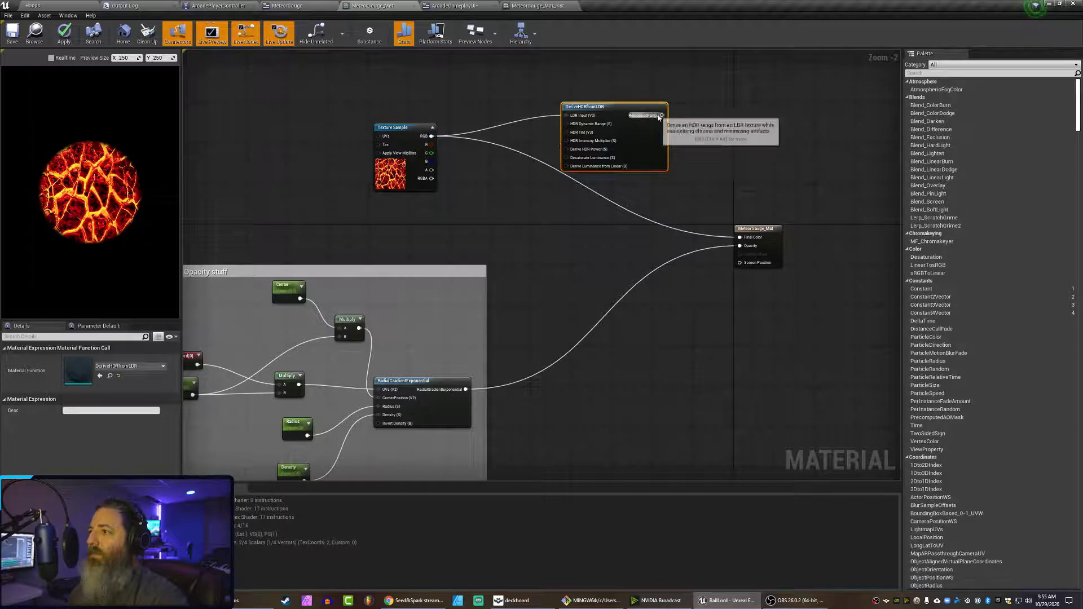
pyautogui.moveTo(662, 115); pyautogui.dragTo(740, 237)
pyautogui.moveTo(623, 113); pyautogui.dragTo(563, 143)
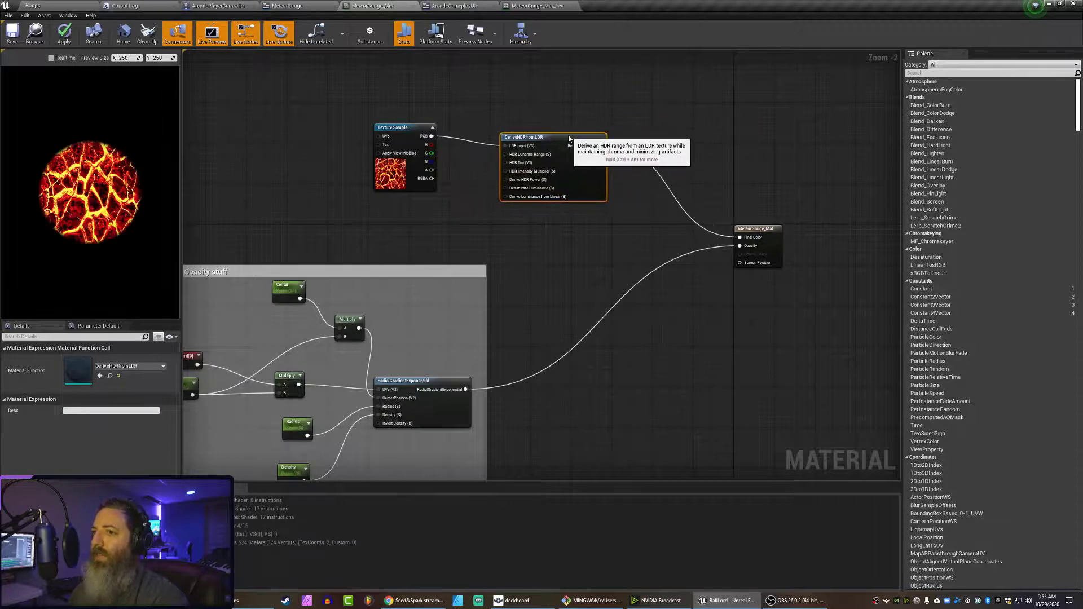
pyautogui.moveTo(408, 133); pyautogui.dragTo(355, 107)
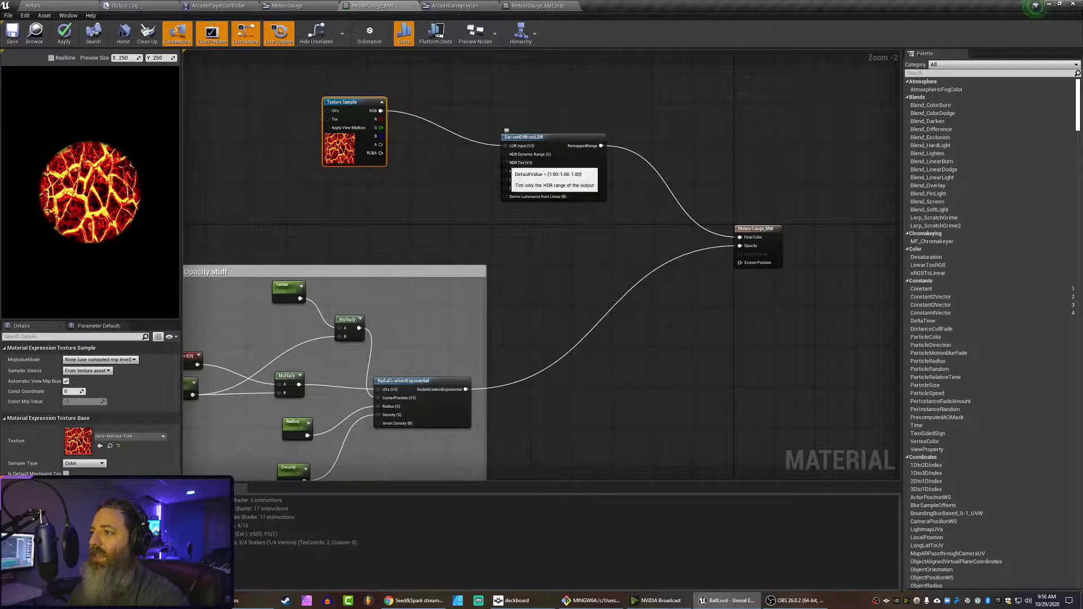
# Add a Constant3Vector node feeding the HDR Tint input of DeriveHDRfromLDR.
pyautogui.moveTo(506, 179); pyautogui.dragTo(438, 193)
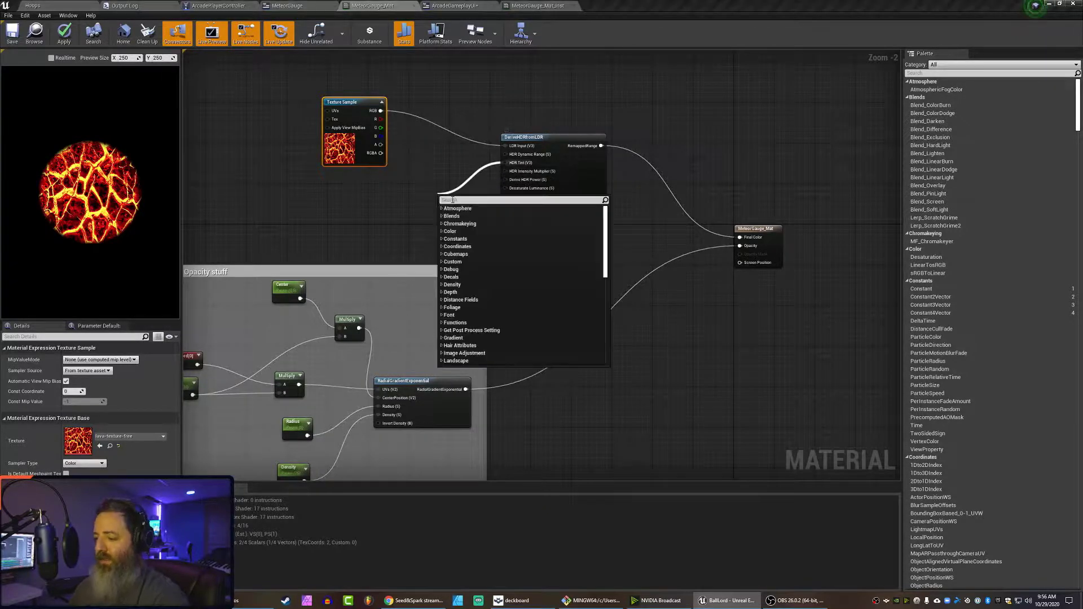
pyautogui.write('cao')
pyautogui.press('BackSpace')
pyautogui.press('BackSpace')
pyautogui.press('BackSpace')
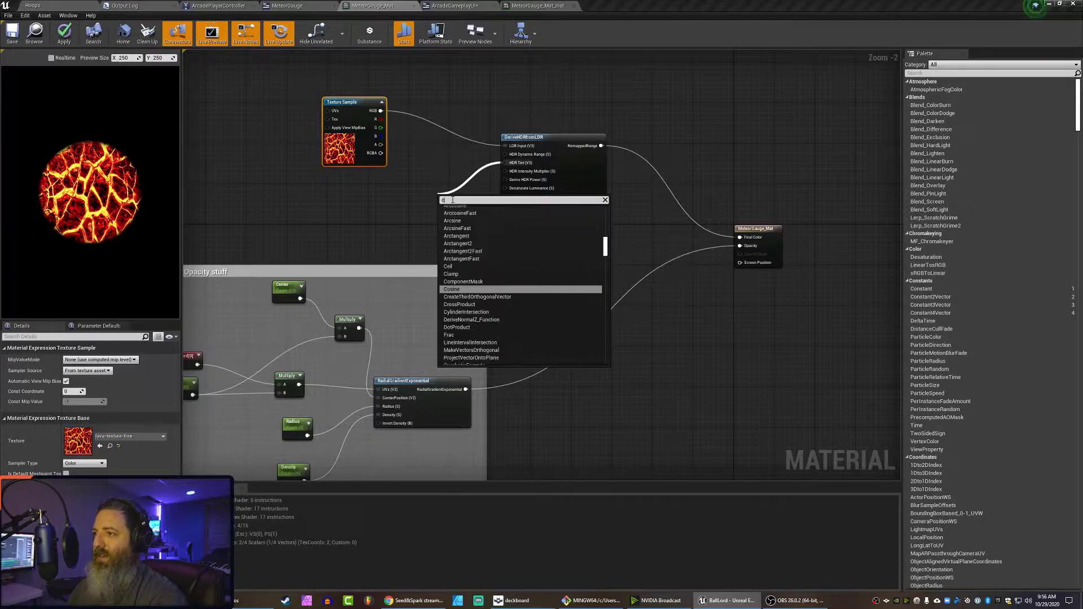
pyautogui.write('vector')
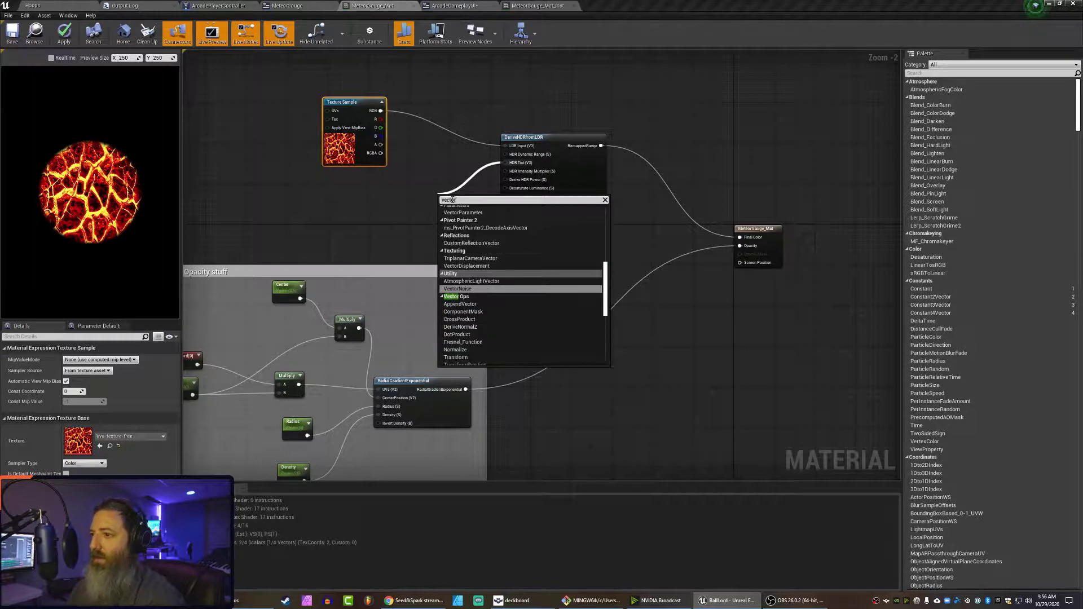
pyautogui.scroll(6, 482, 235)
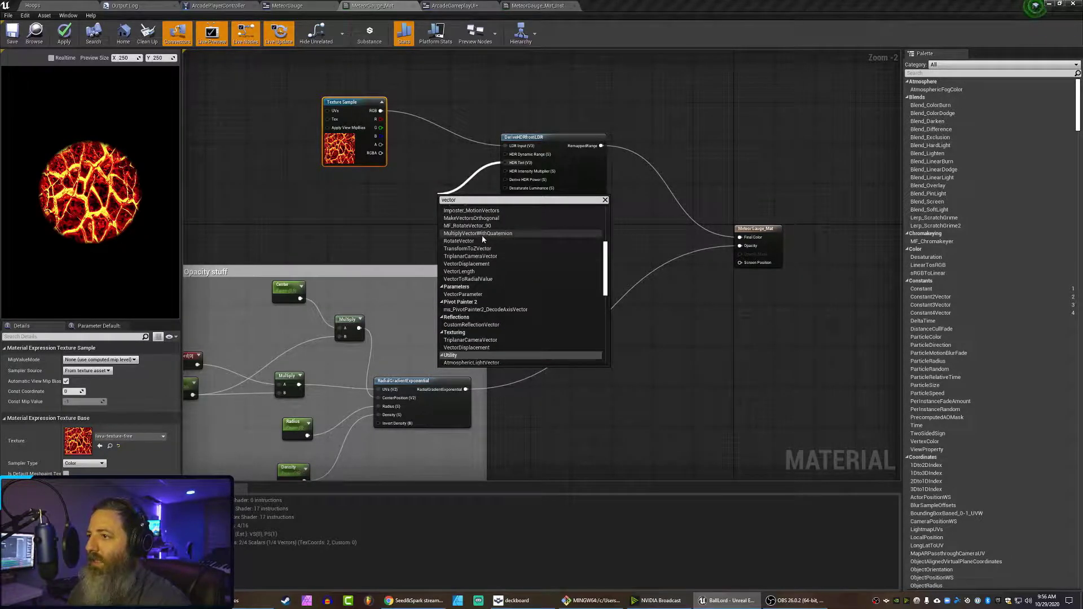
pyautogui.scroll(10, 483, 239)
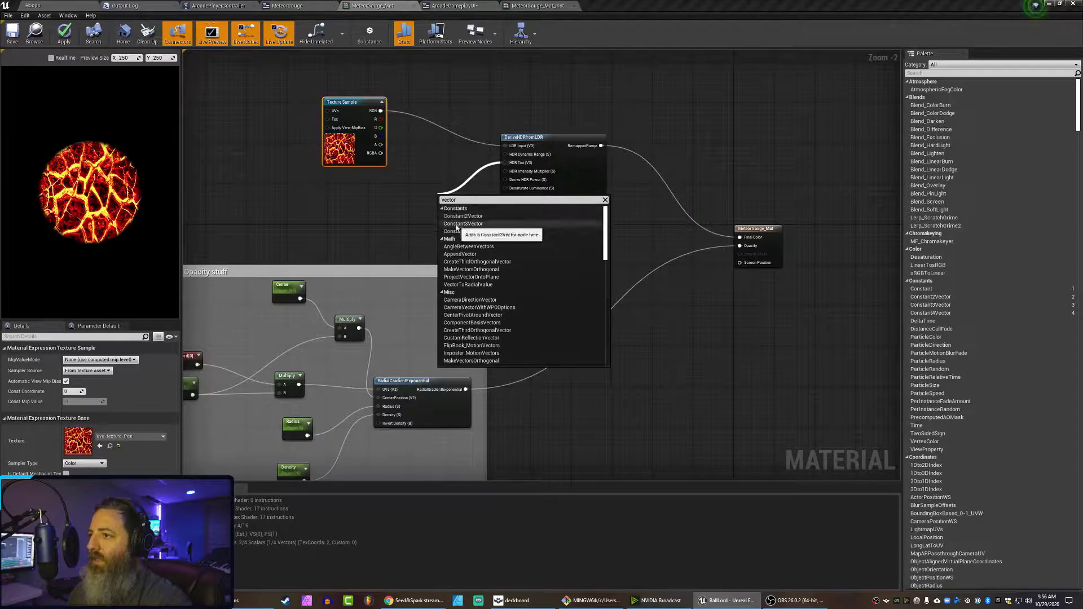
pyautogui.click(458, 224)
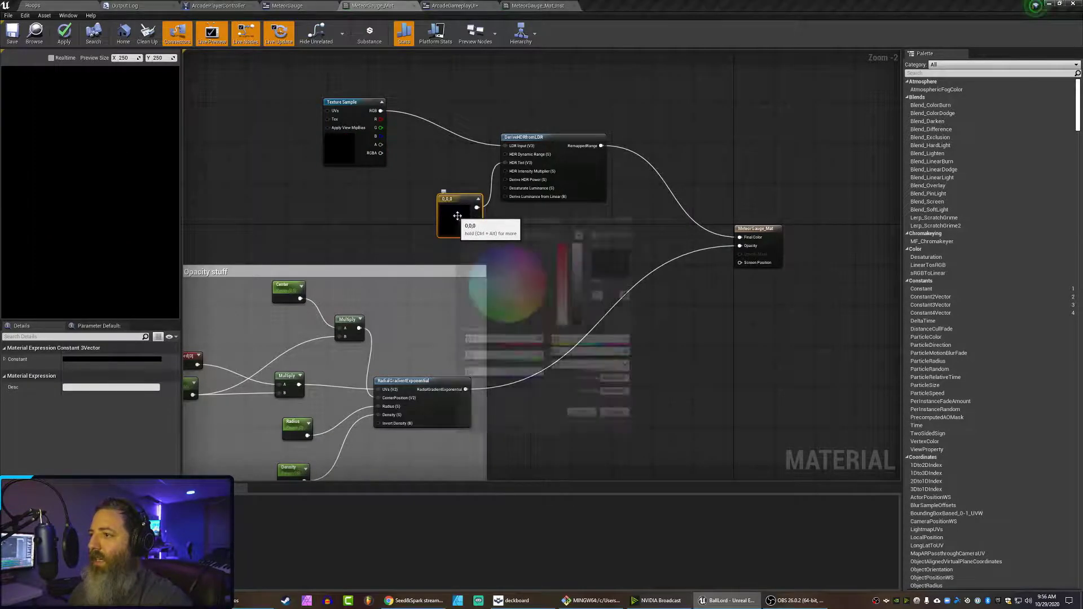
# Set the HDR Tint constant to a yellow of about 0.828, 0.788, 0.0173 and place it below the Texture Sample.
pyautogui.moveTo(514, 290); pyautogui.dragTo(538, 356)
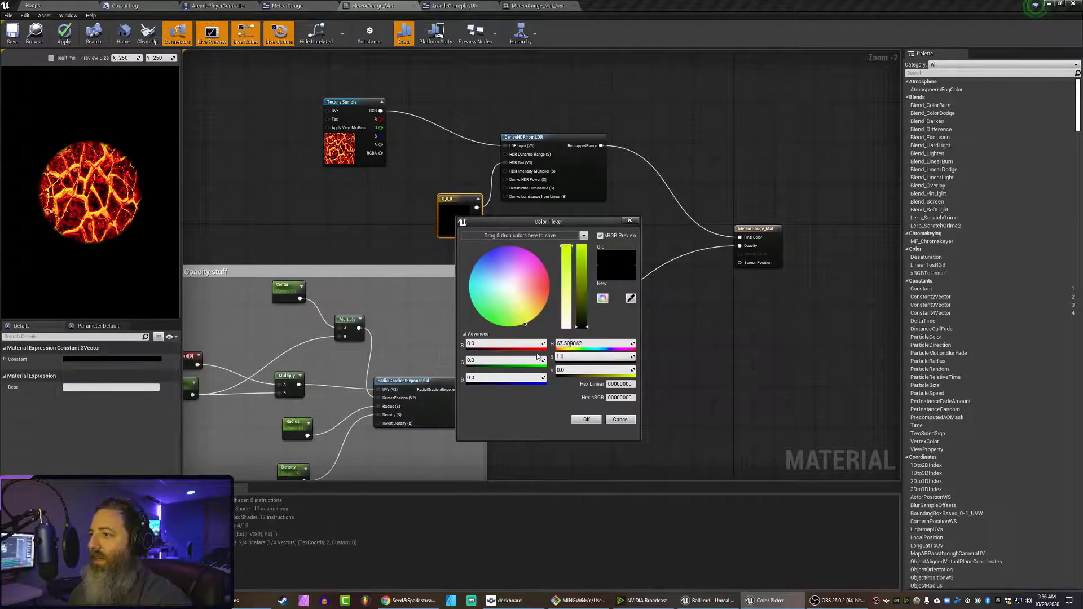
pyautogui.click(563, 250)
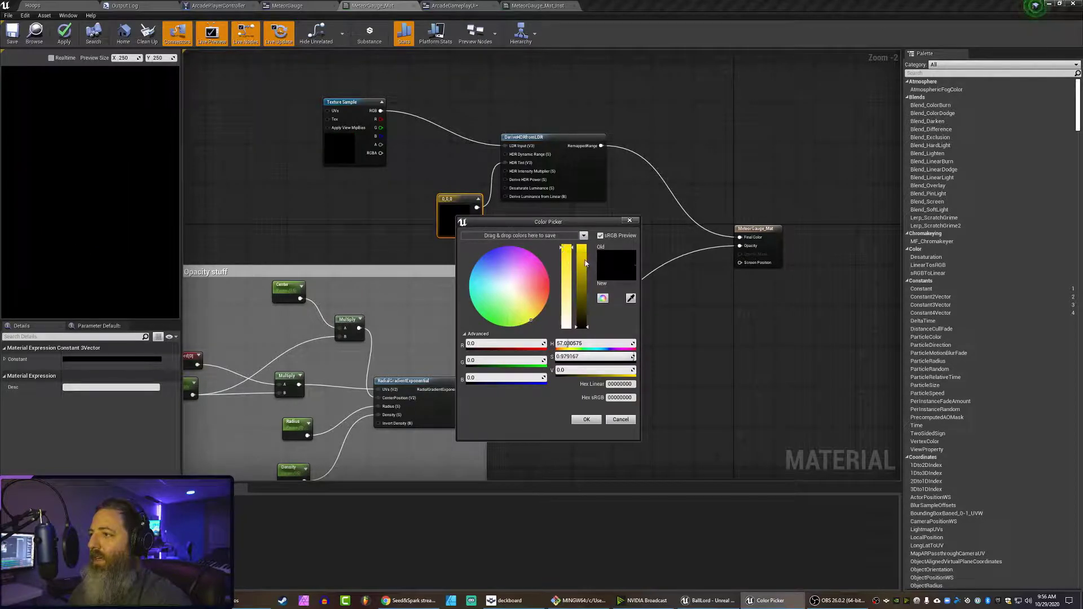
pyautogui.click(585, 262)
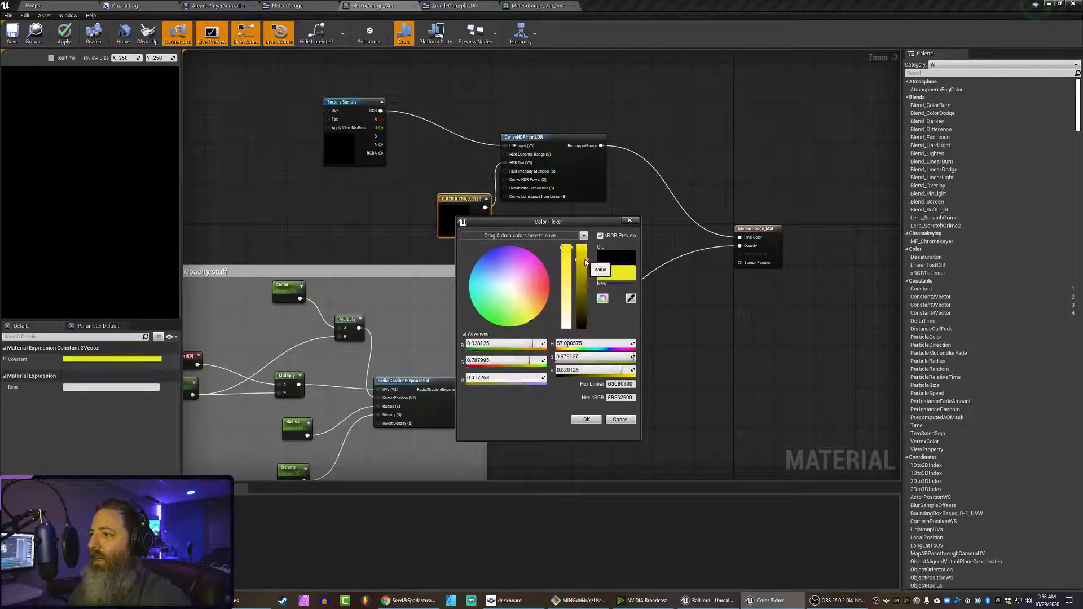
pyautogui.click(587, 422)
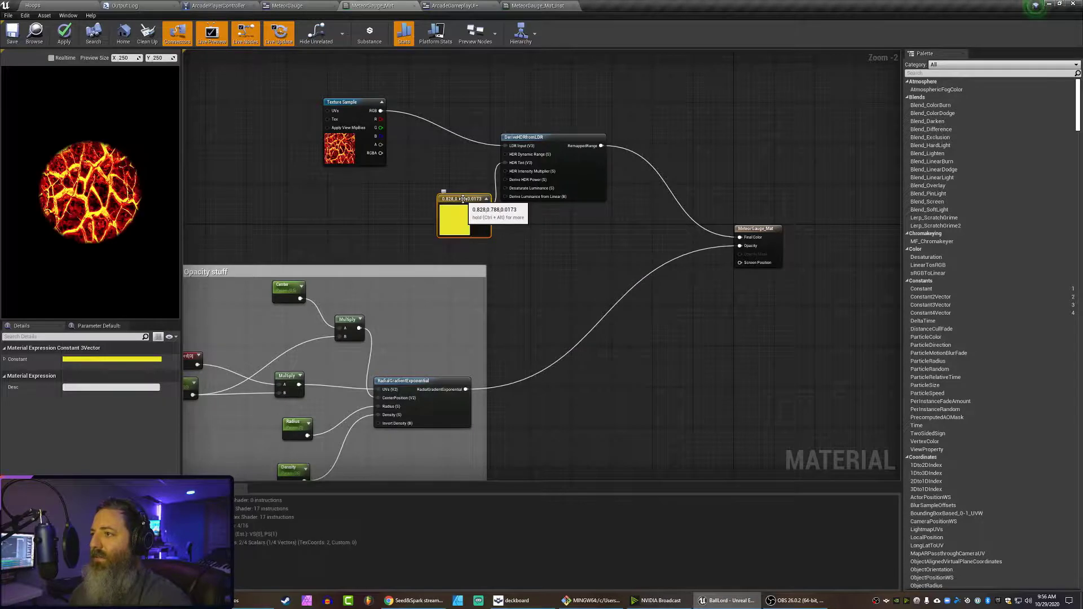
pyautogui.moveTo(462, 199); pyautogui.dragTo(368, 178)
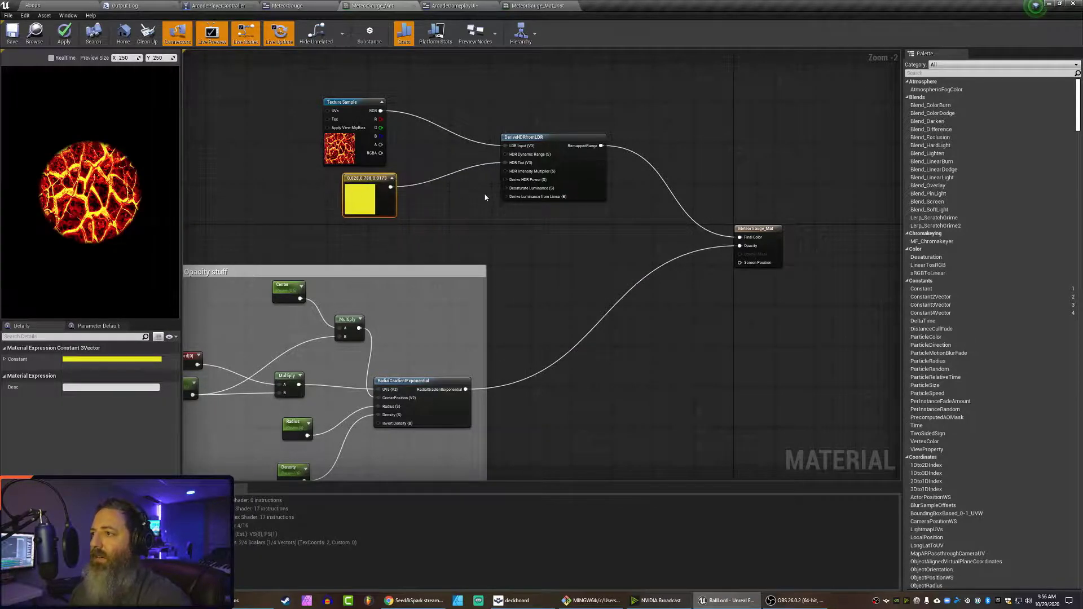
# Add a scalar parameter named "HDR Intensity" to the HDR Intensity Multiplier input and place it beside the yellow constant.
pyautogui.moveTo(505, 172); pyautogui.dragTo(457, 202)
pyautogui.write('scalar')
pyautogui.press('Return')
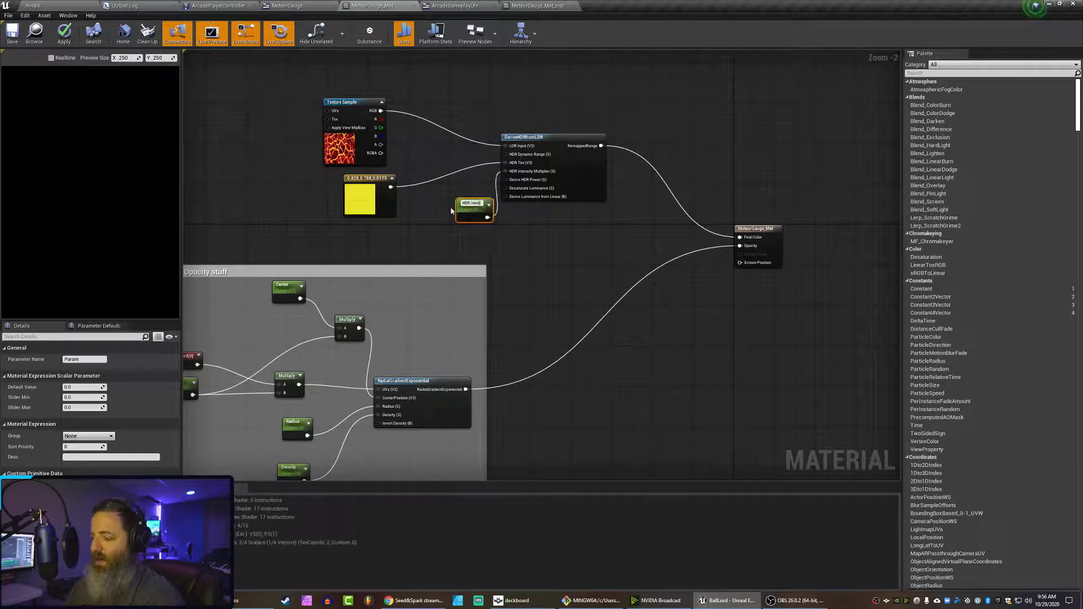
pyautogui.press('Return')
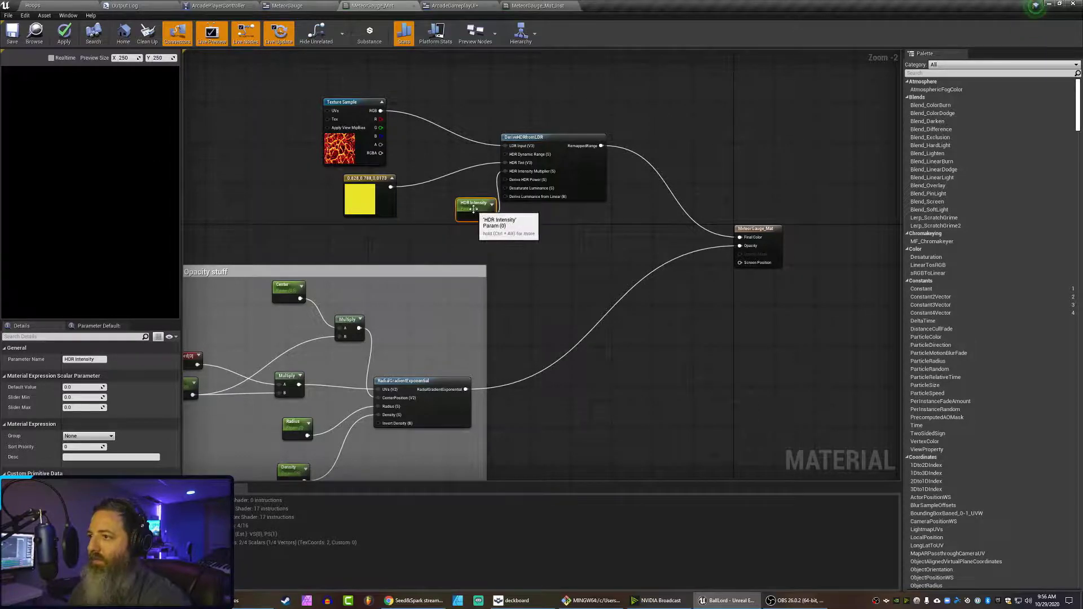
pyautogui.moveTo(474, 204); pyautogui.dragTo(427, 214)
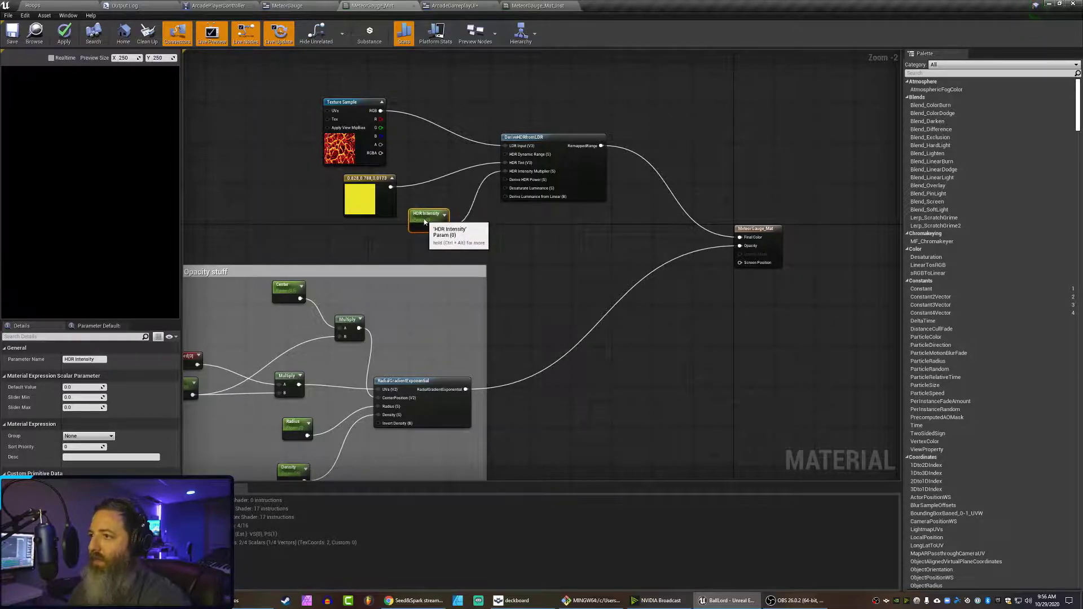
# Set the default value of the HDR Intensity parameter to 1.
pyautogui.click(70, 387)
pyautogui.write('1')
pyautogui.press('Return')
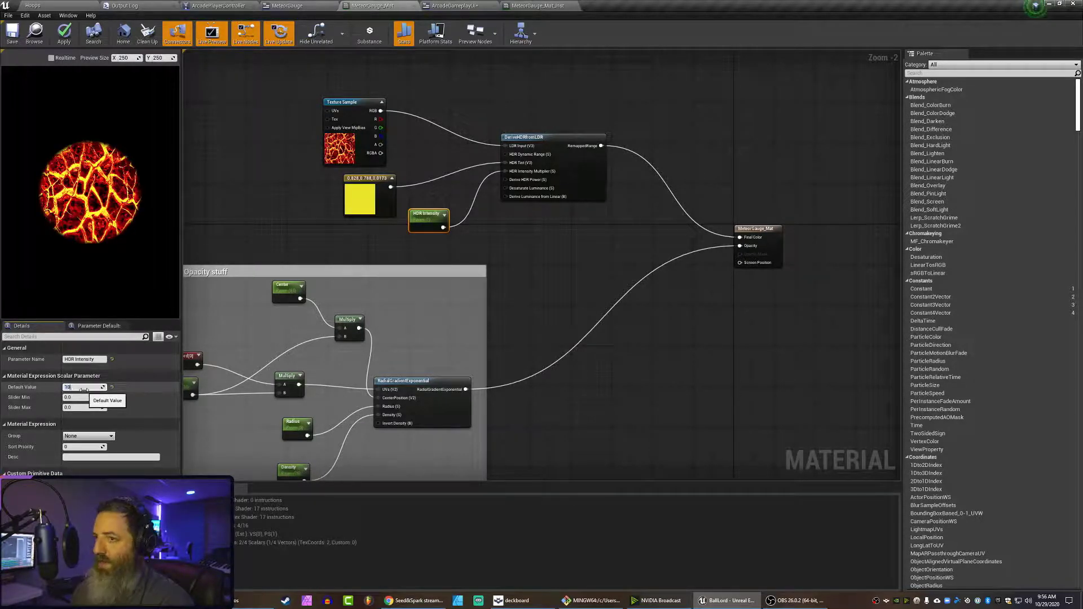
# Try a default value of 10 for the HDR Intensity parameter and settle on 0.5.
pyautogui.write('10')
pyautogui.press('Return')
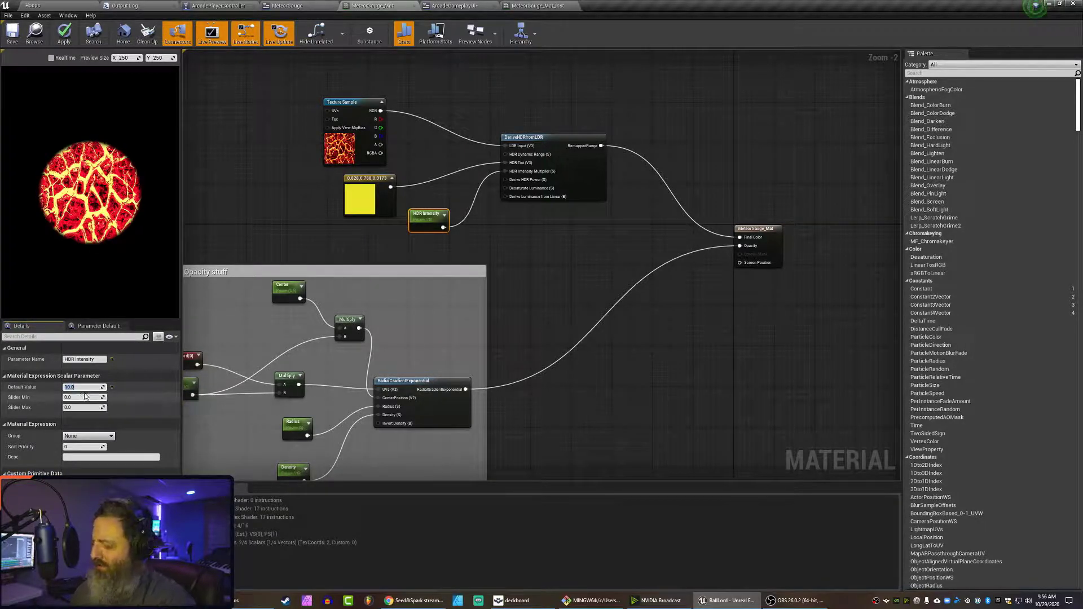
pyautogui.press('Return')
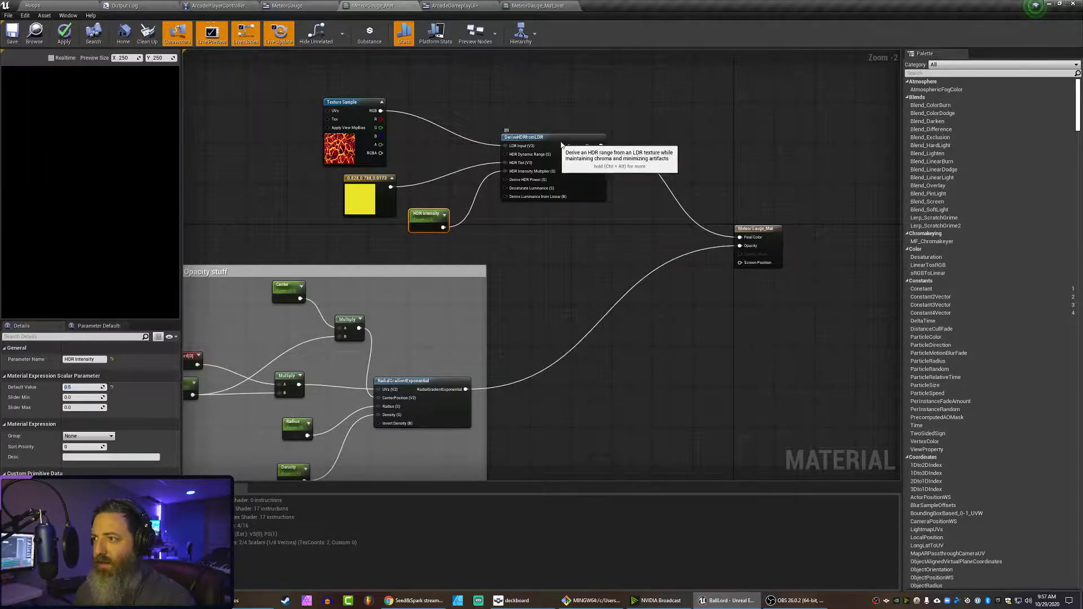
# Shift the DeriveHDRfromLDR node aside and add a scalar parameter named "HDR Power" to its Derive HDR Power input.
pyautogui.moveTo(554, 142); pyautogui.dragTo(609, 136)
pyautogui.moveTo(561, 174); pyautogui.dragTo(527, 230)
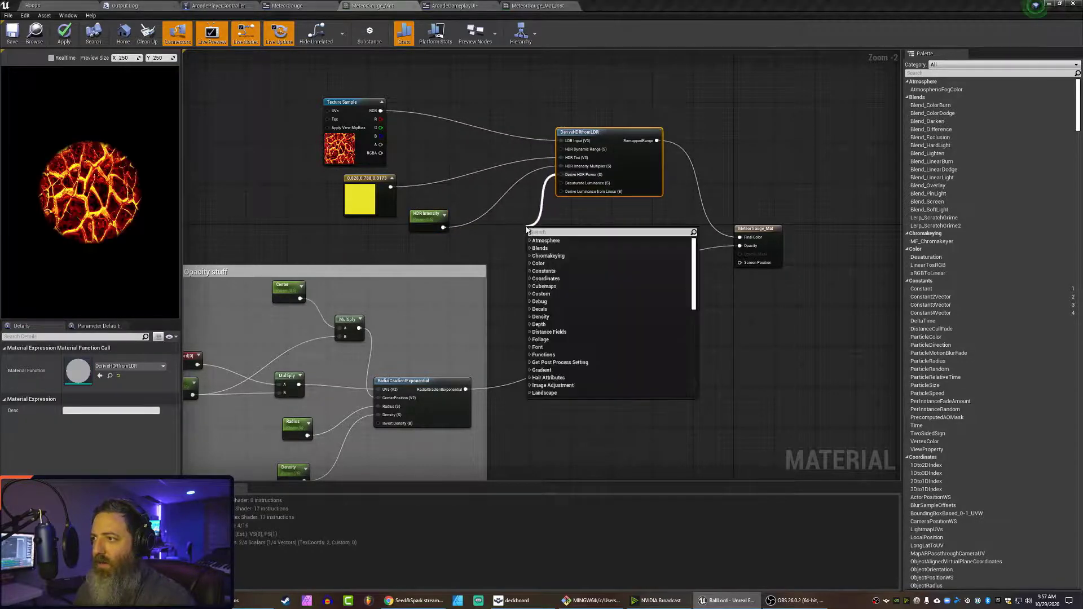
pyautogui.write('sca')
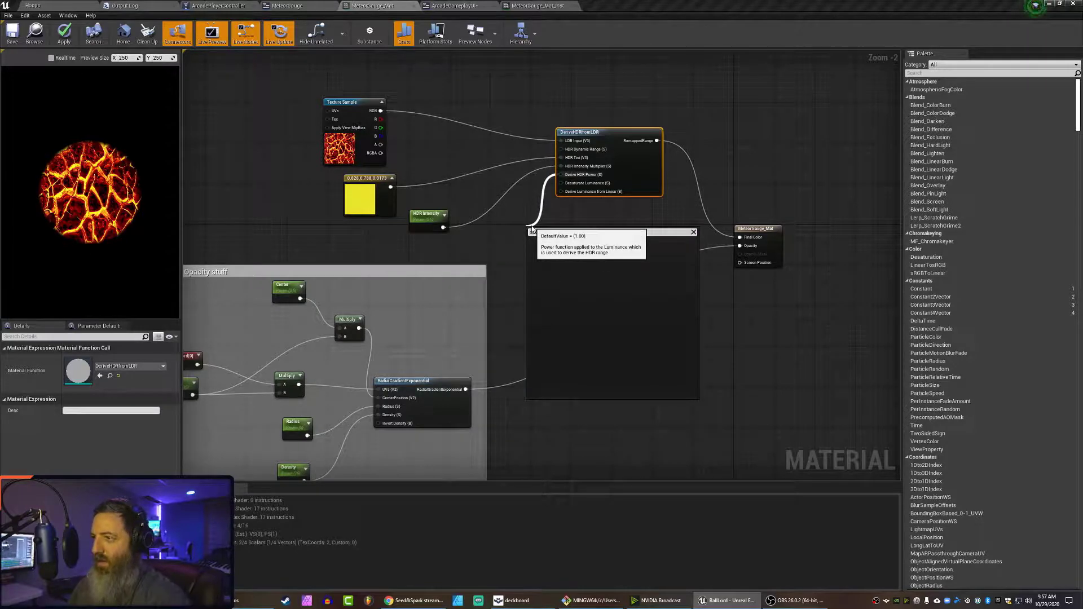
pyautogui.write('lar')
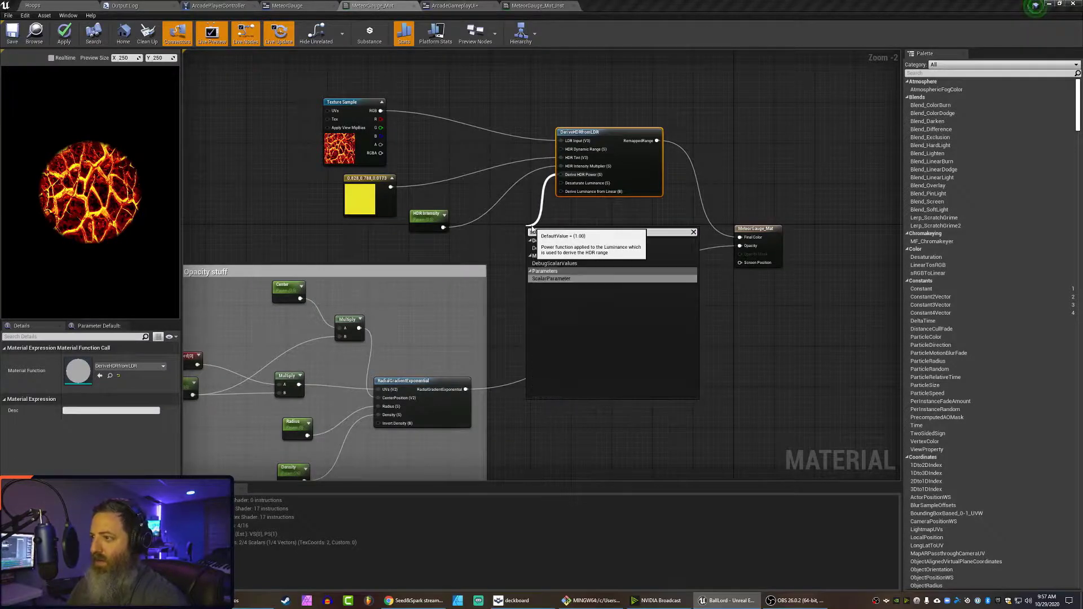
pyautogui.press('Return')
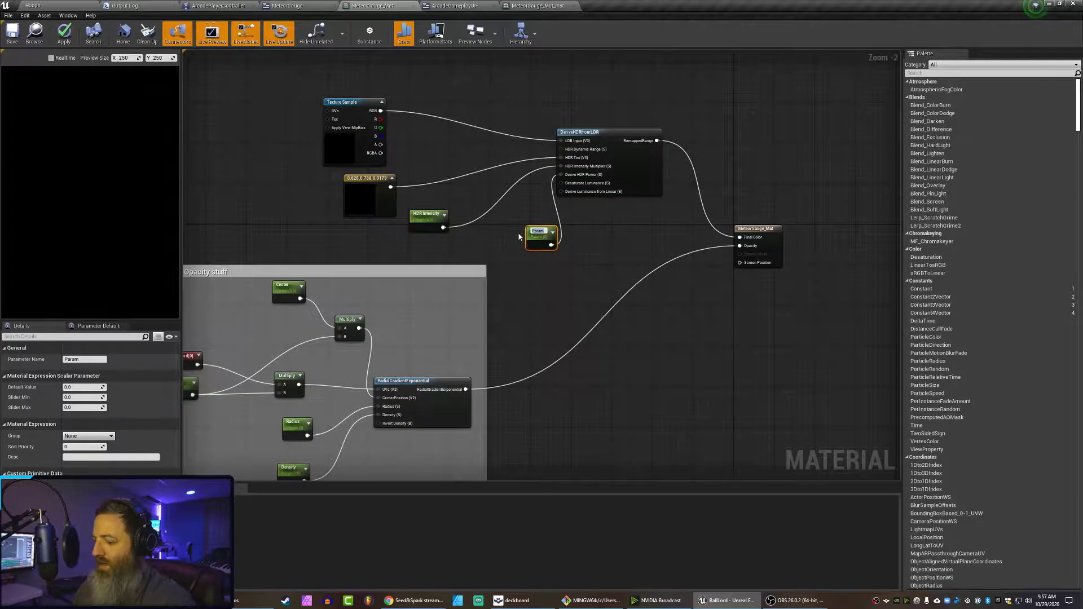
pyautogui.write('HDR Power')
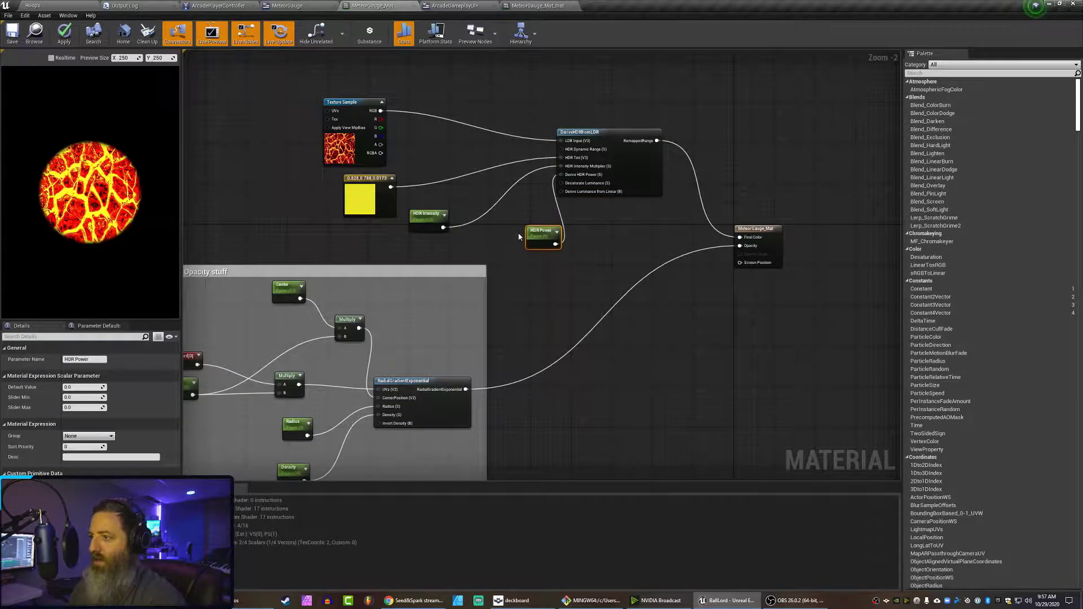
pyautogui.press('Return')
# Place the HDR Power node closer to HDR Intensity and set its default value to 0.3 after trying 3.
pyautogui.click(77, 388)
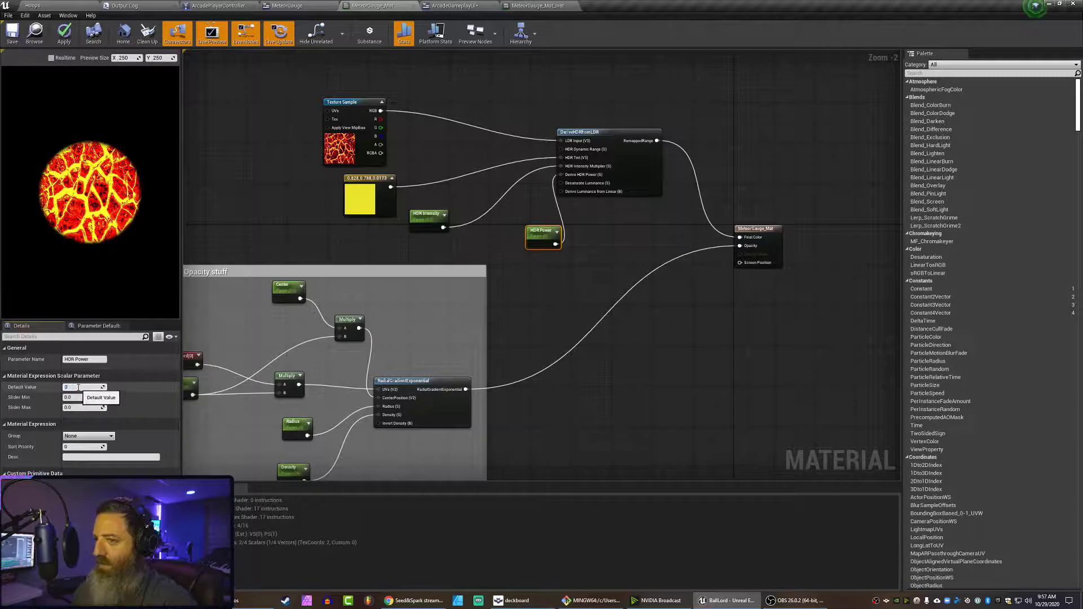
pyautogui.press('Return')
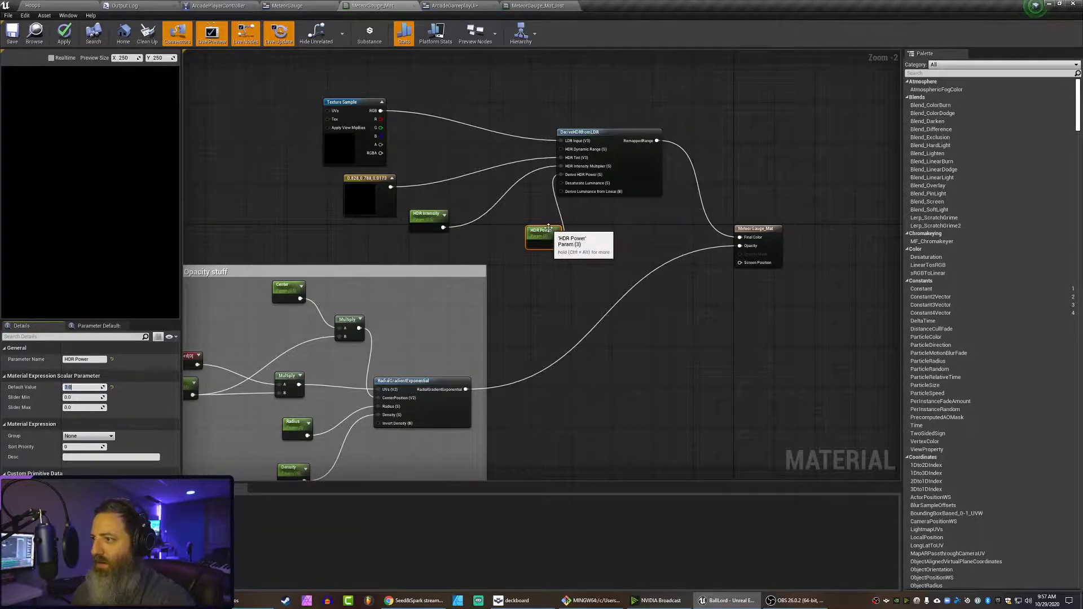
pyautogui.moveTo(543, 231); pyautogui.dragTo(507, 230)
pyautogui.click(79, 387)
pyautogui.write('0.3')
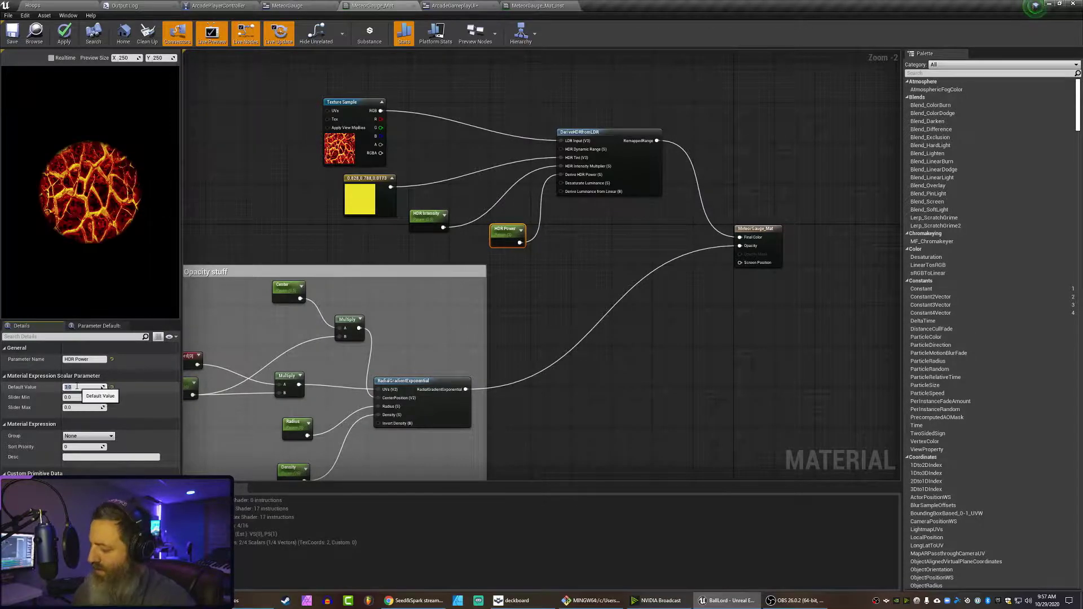
pyautogui.press('Return')
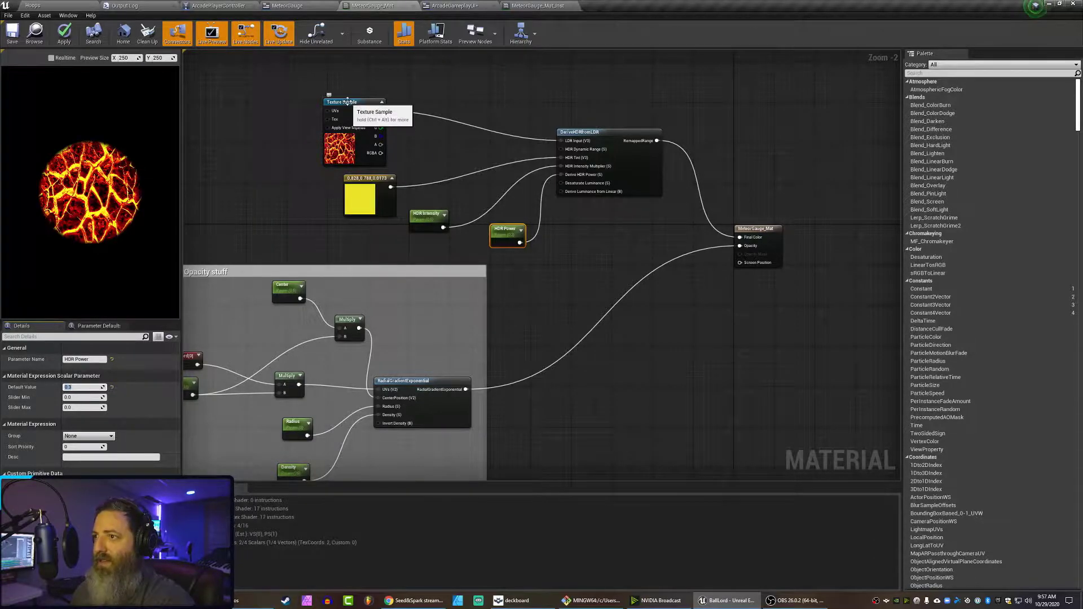
# Add a TextureCoordinate node and route it through a Panner into the UVs input of the lava Texture Sample.
pyautogui.moveTo(347, 102)
pyautogui.mouseDown()
pyautogui.moveTo(245, 101)
pyautogui.moveTo(356, 101)
pyautogui.mouseUp()
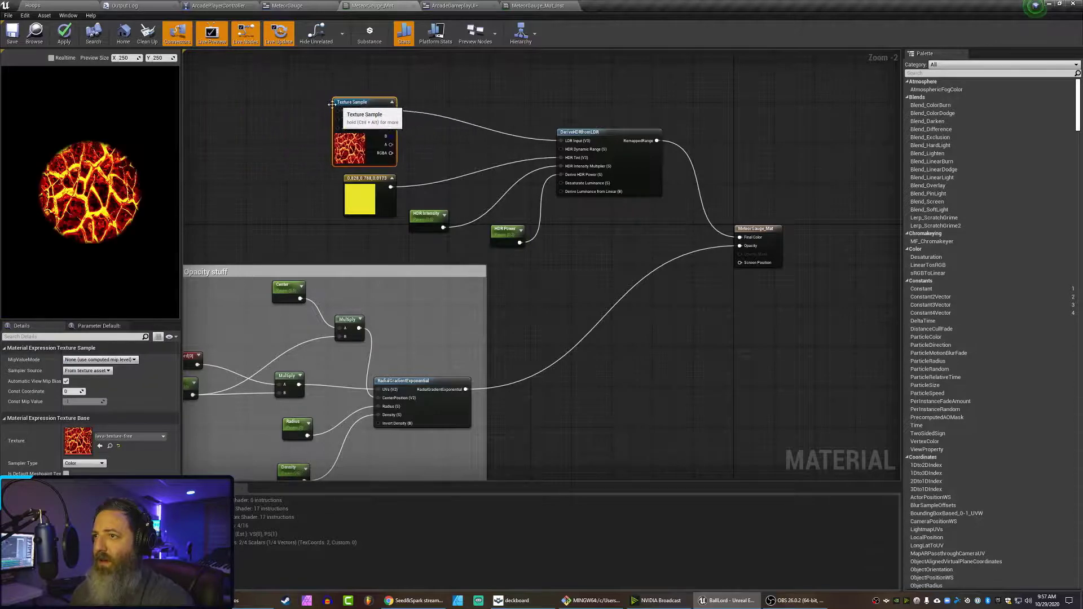
pyautogui.moveTo(207, 129); pyautogui.dragTo(321, 133, button='right')
pyautogui.rightClick(335, 120)
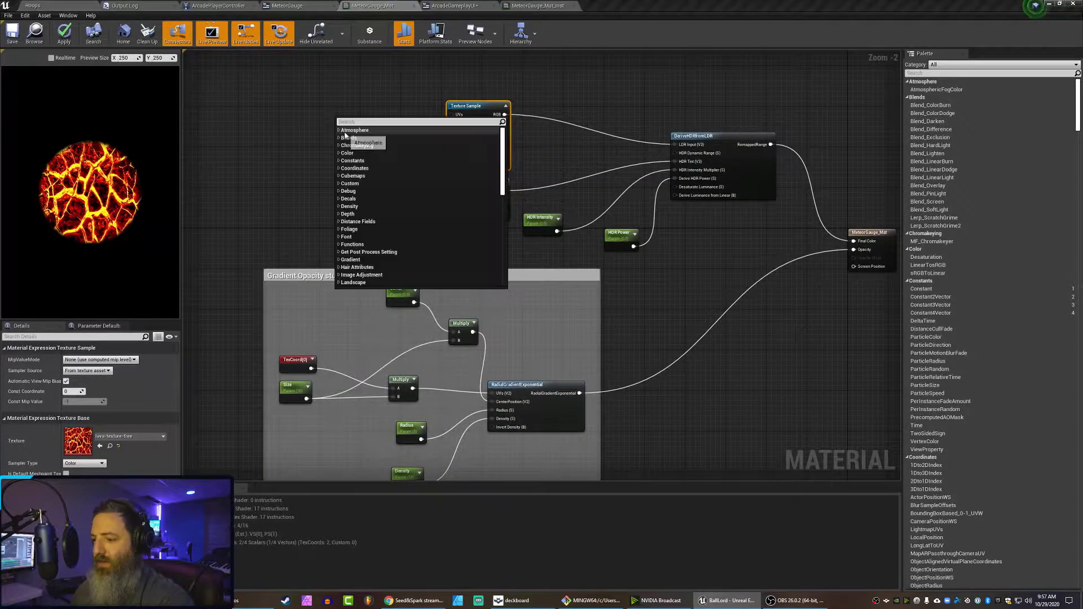
pyautogui.write('text')
pyautogui.press('Return')
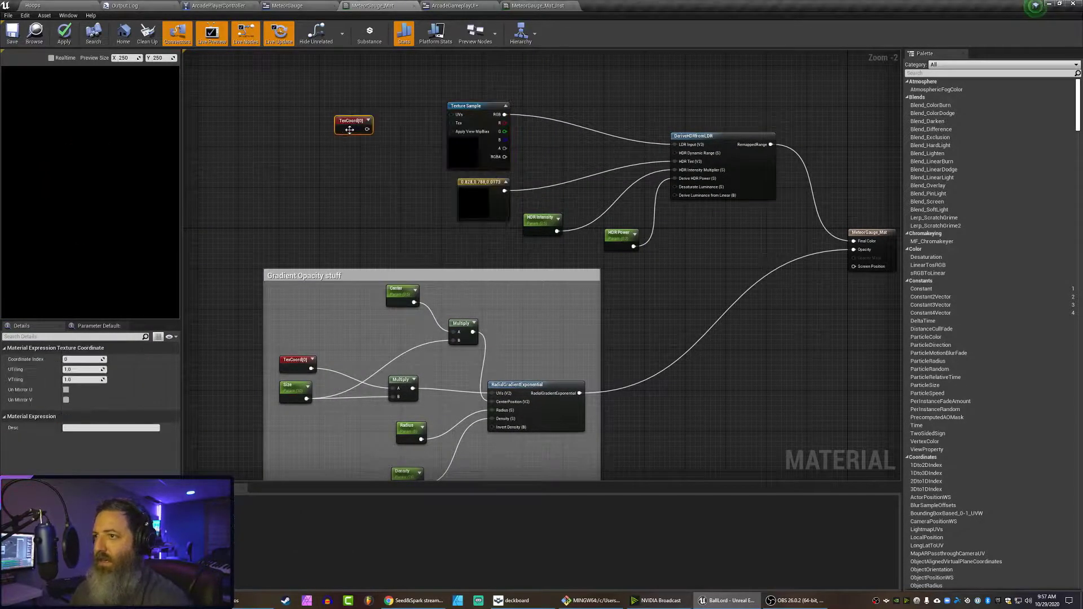
pyautogui.moveTo(367, 128); pyautogui.dragTo(454, 116)
pyautogui.write('panner')
pyautogui.press('Return')
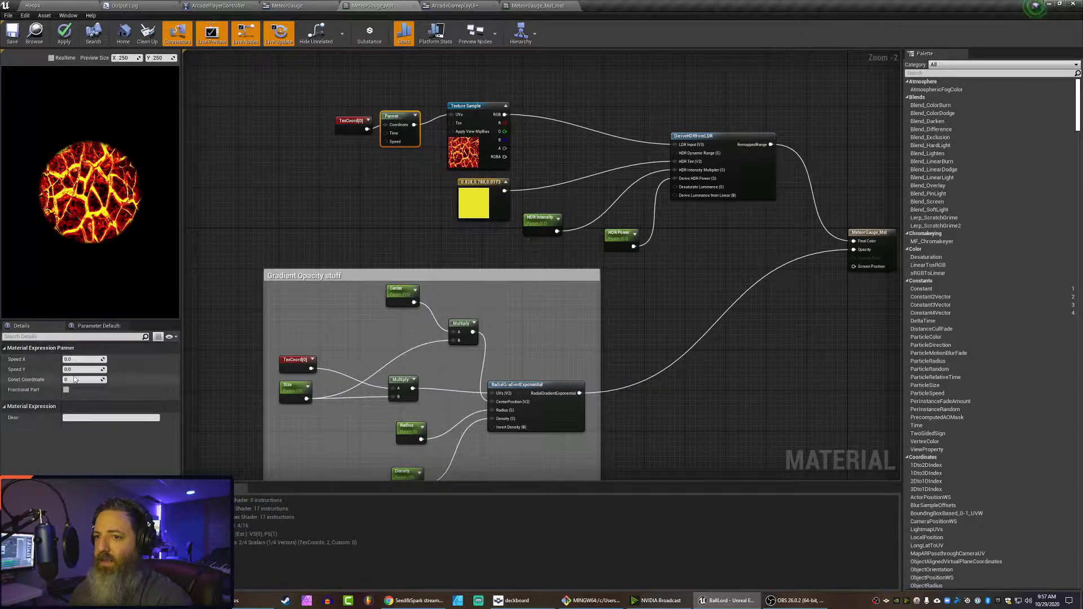
# Set the Panner's Speed X to 0.1, then apply and save the material.
pyautogui.write('2')
pyautogui.press('Return')
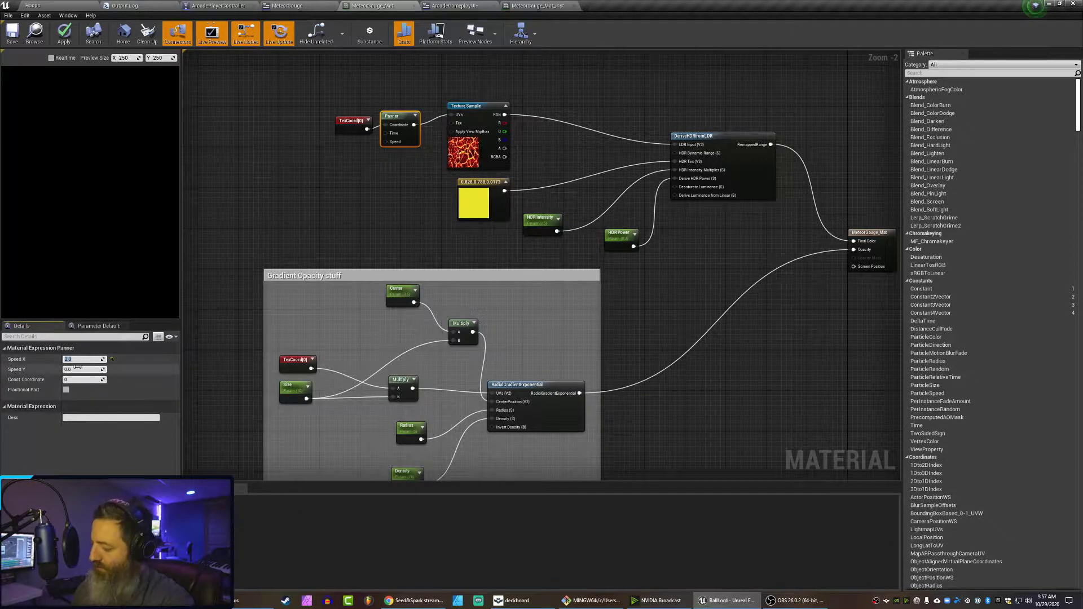
pyautogui.write('0.2')
pyautogui.press('Return')
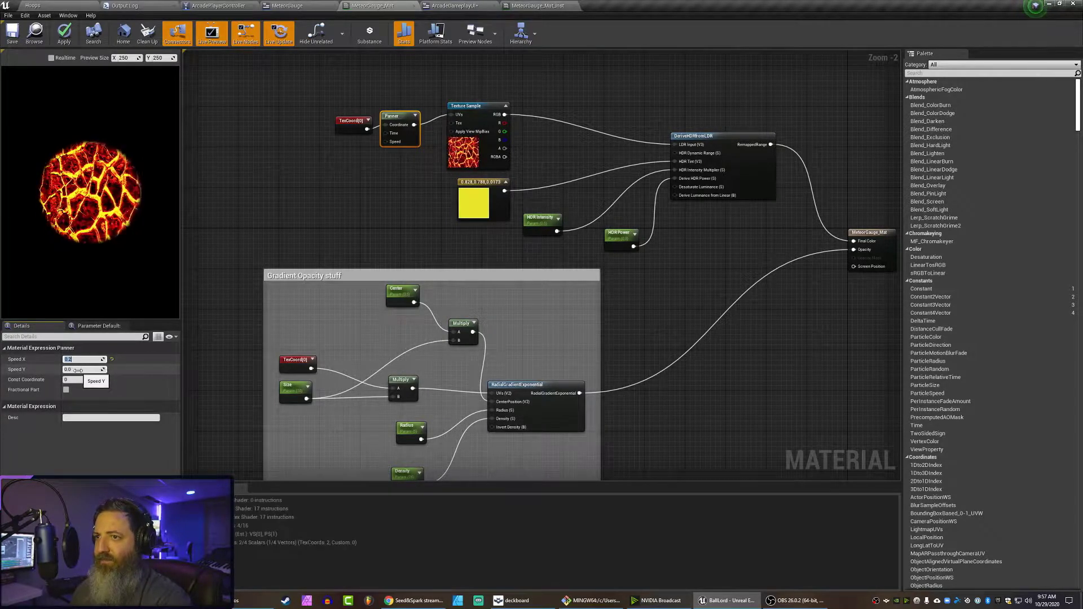
pyautogui.write('0.1')
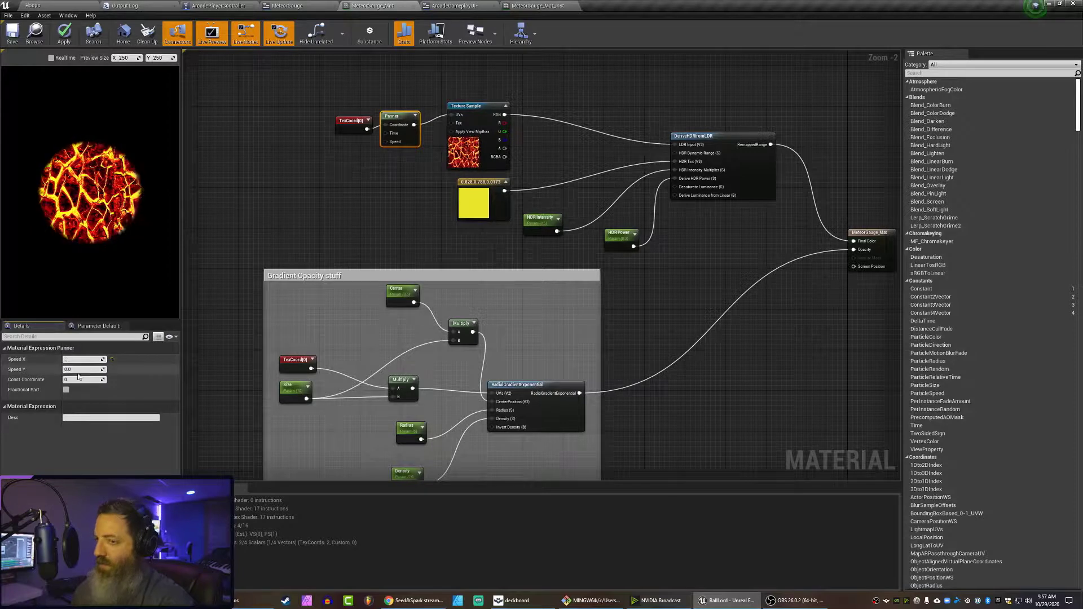
pyautogui.press('Return')
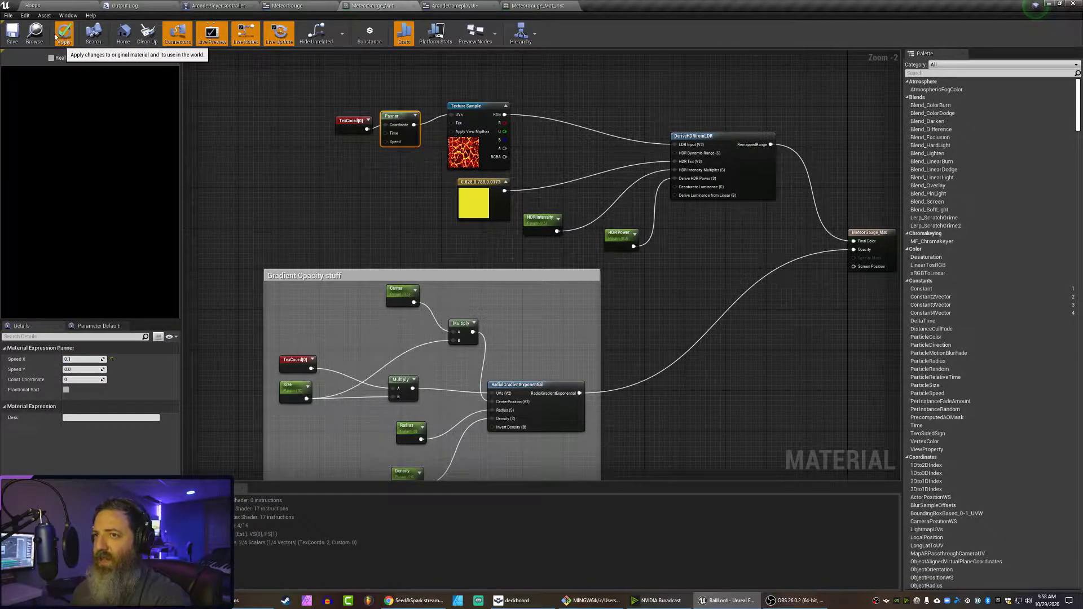
pyautogui.click(56, 36)
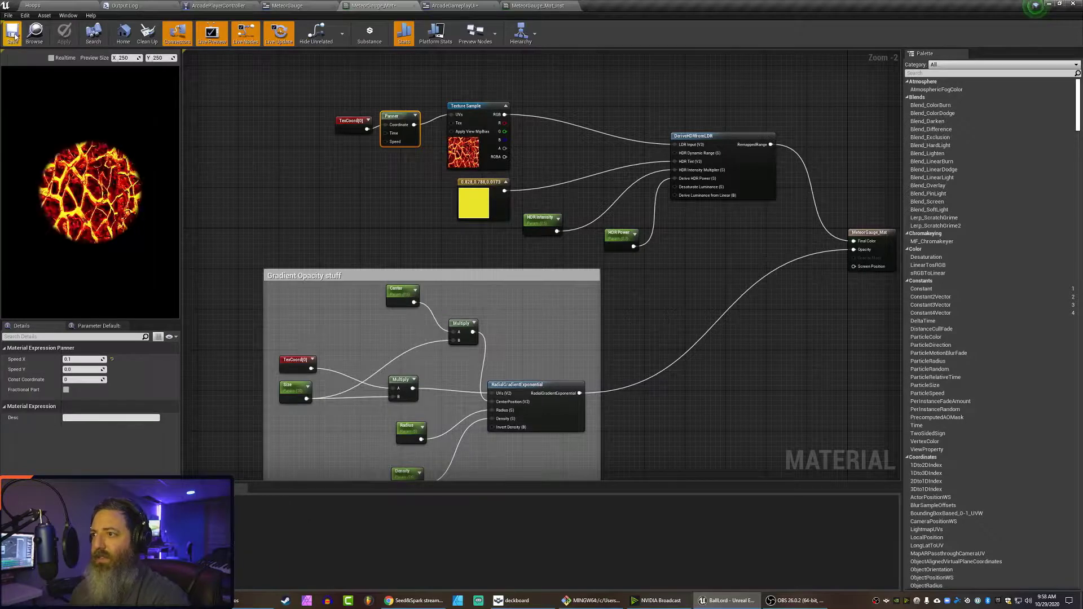
pyautogui.click(12, 37)
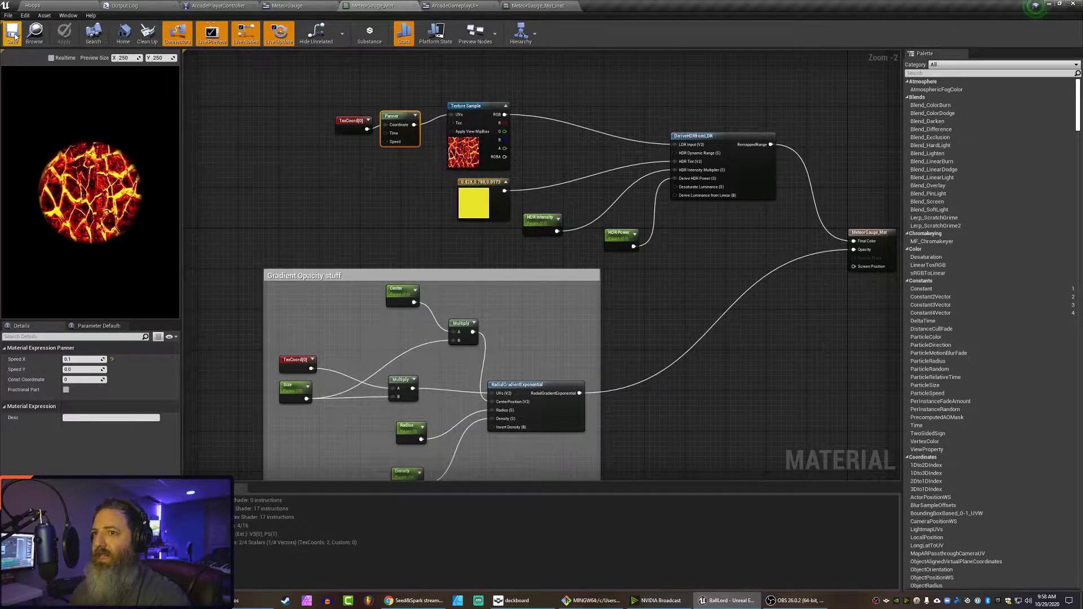
# In the ArcadeGameplayUI widget, center the MeteorGauge under the fire gauge at position X 84, Y 1056.
pyautogui.click(444, 5)
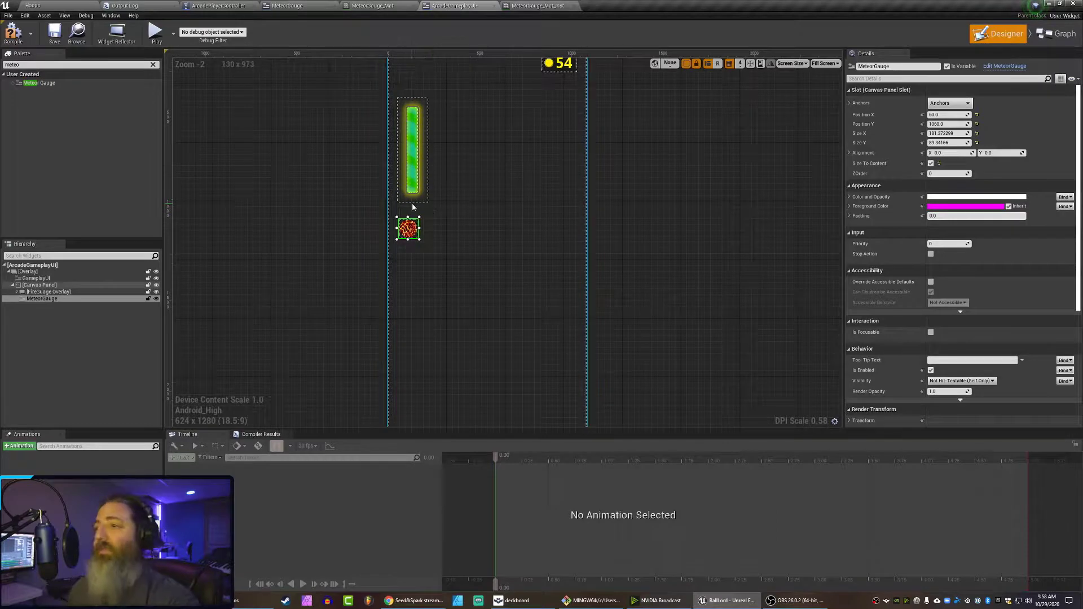
pyautogui.moveTo(413, 233); pyautogui.dragTo(413, 233)
pyautogui.scroll(3, 425, 252)
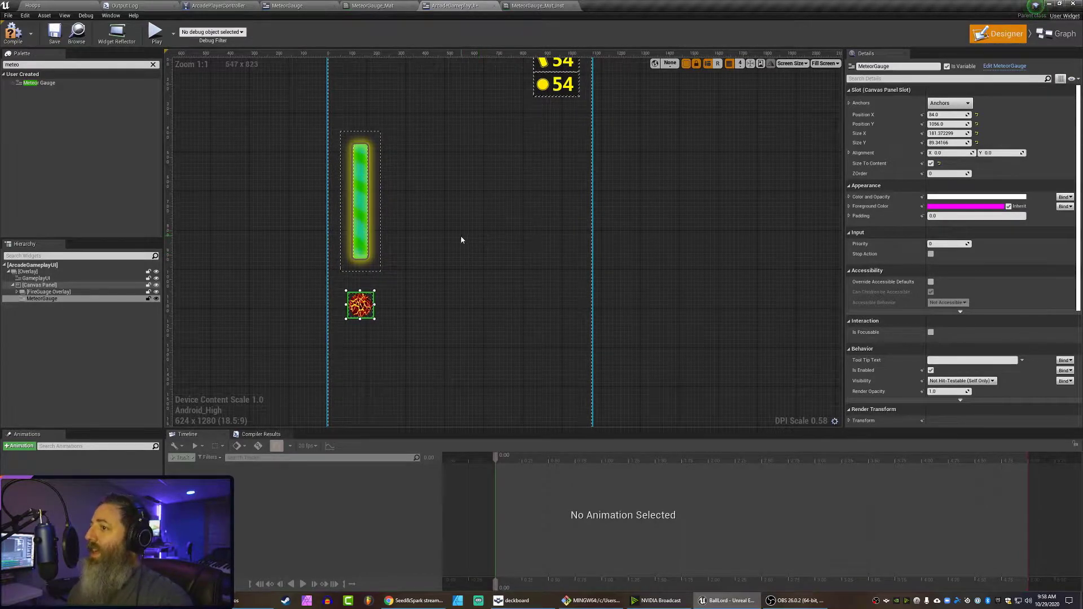
pyautogui.moveTo(449, 235); pyautogui.dragTo(456, 285, button='right')
pyautogui.scroll(1, 452, 263)
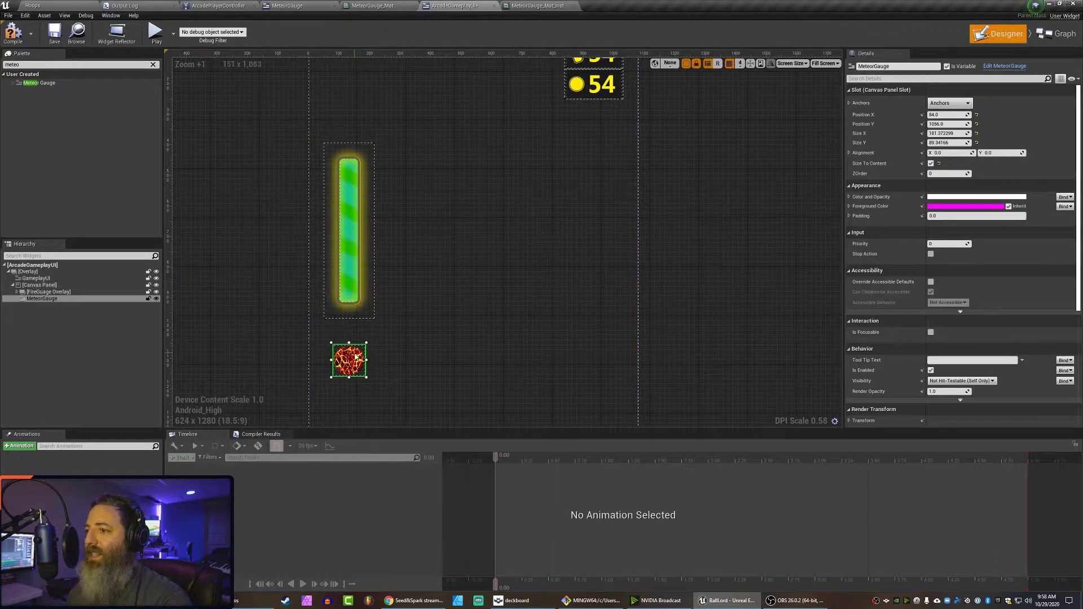